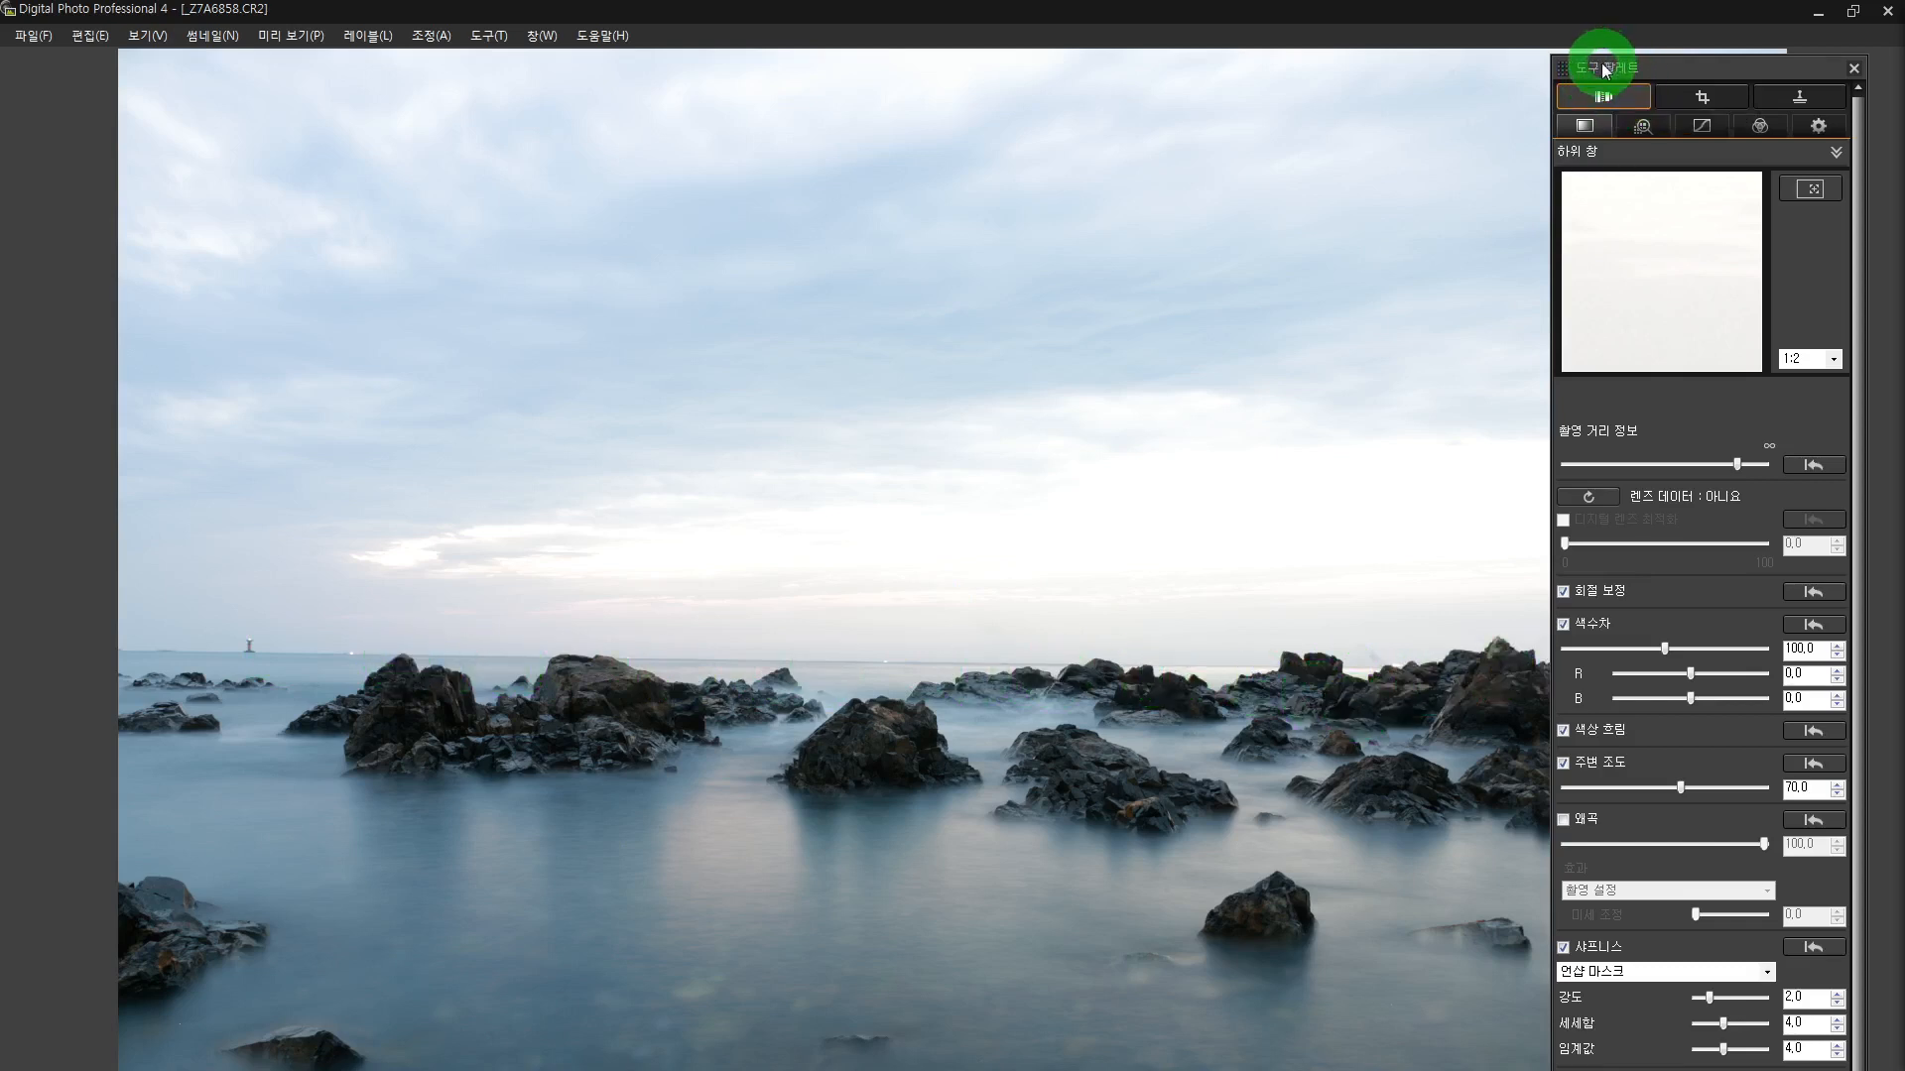
# Hide the tool palette and show it again beside the photo
pyautogui.click(498, 42)
pyautogui.moveTo(147, 34)
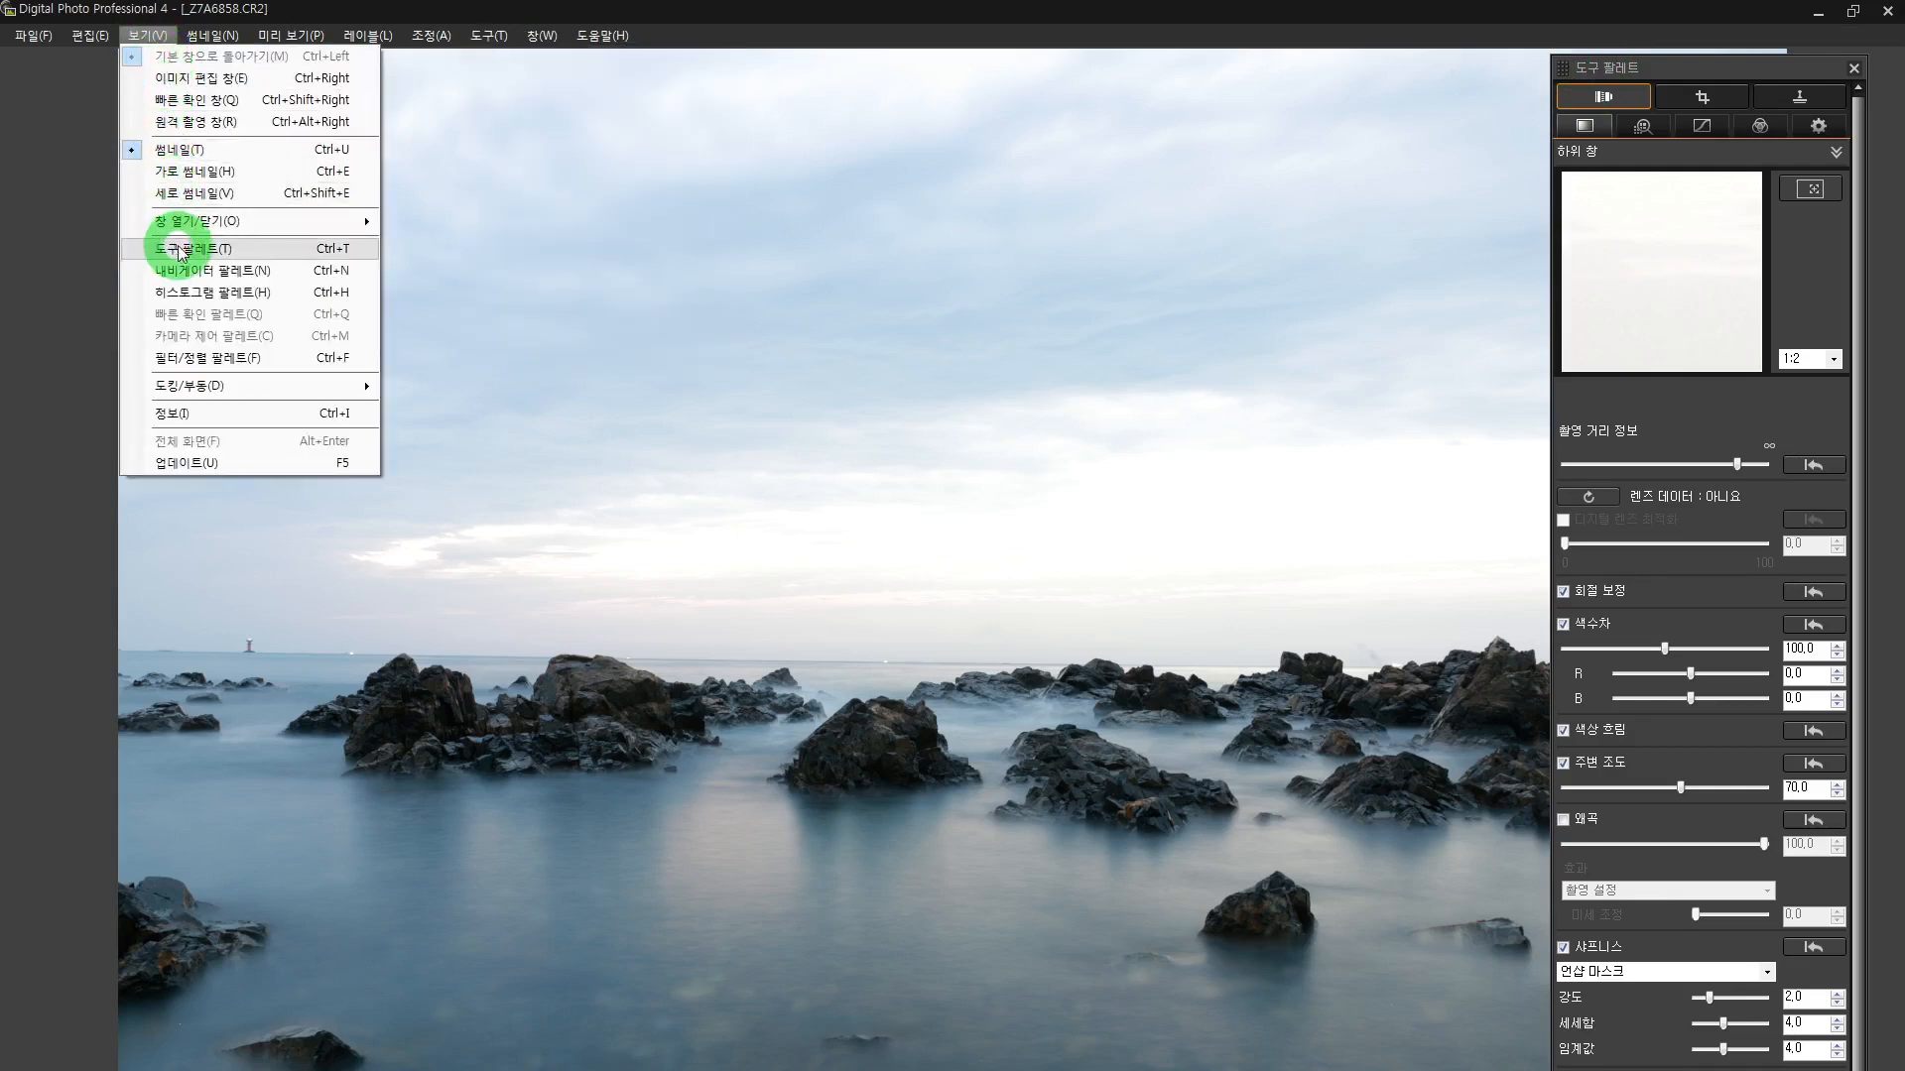
pyautogui.click(284, 258)
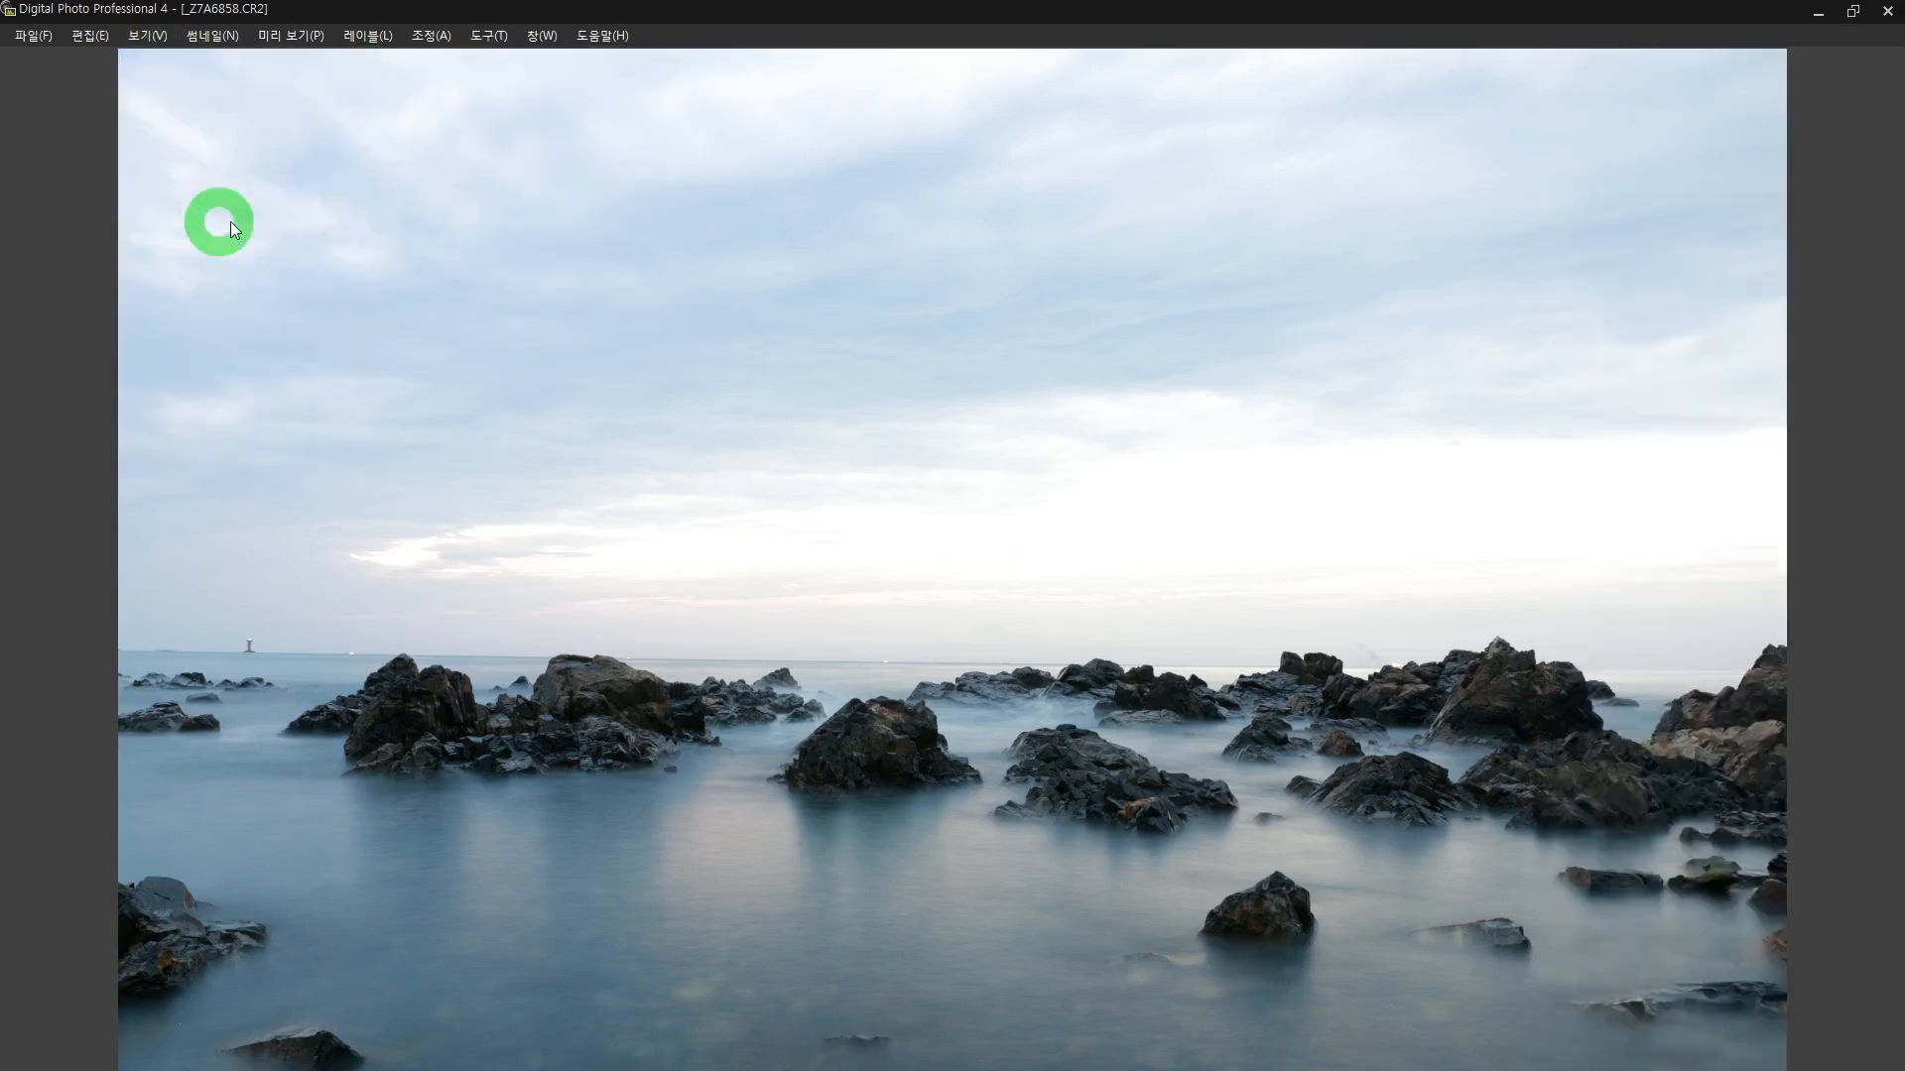
pyautogui.click(145, 38)
pyautogui.click(179, 243)
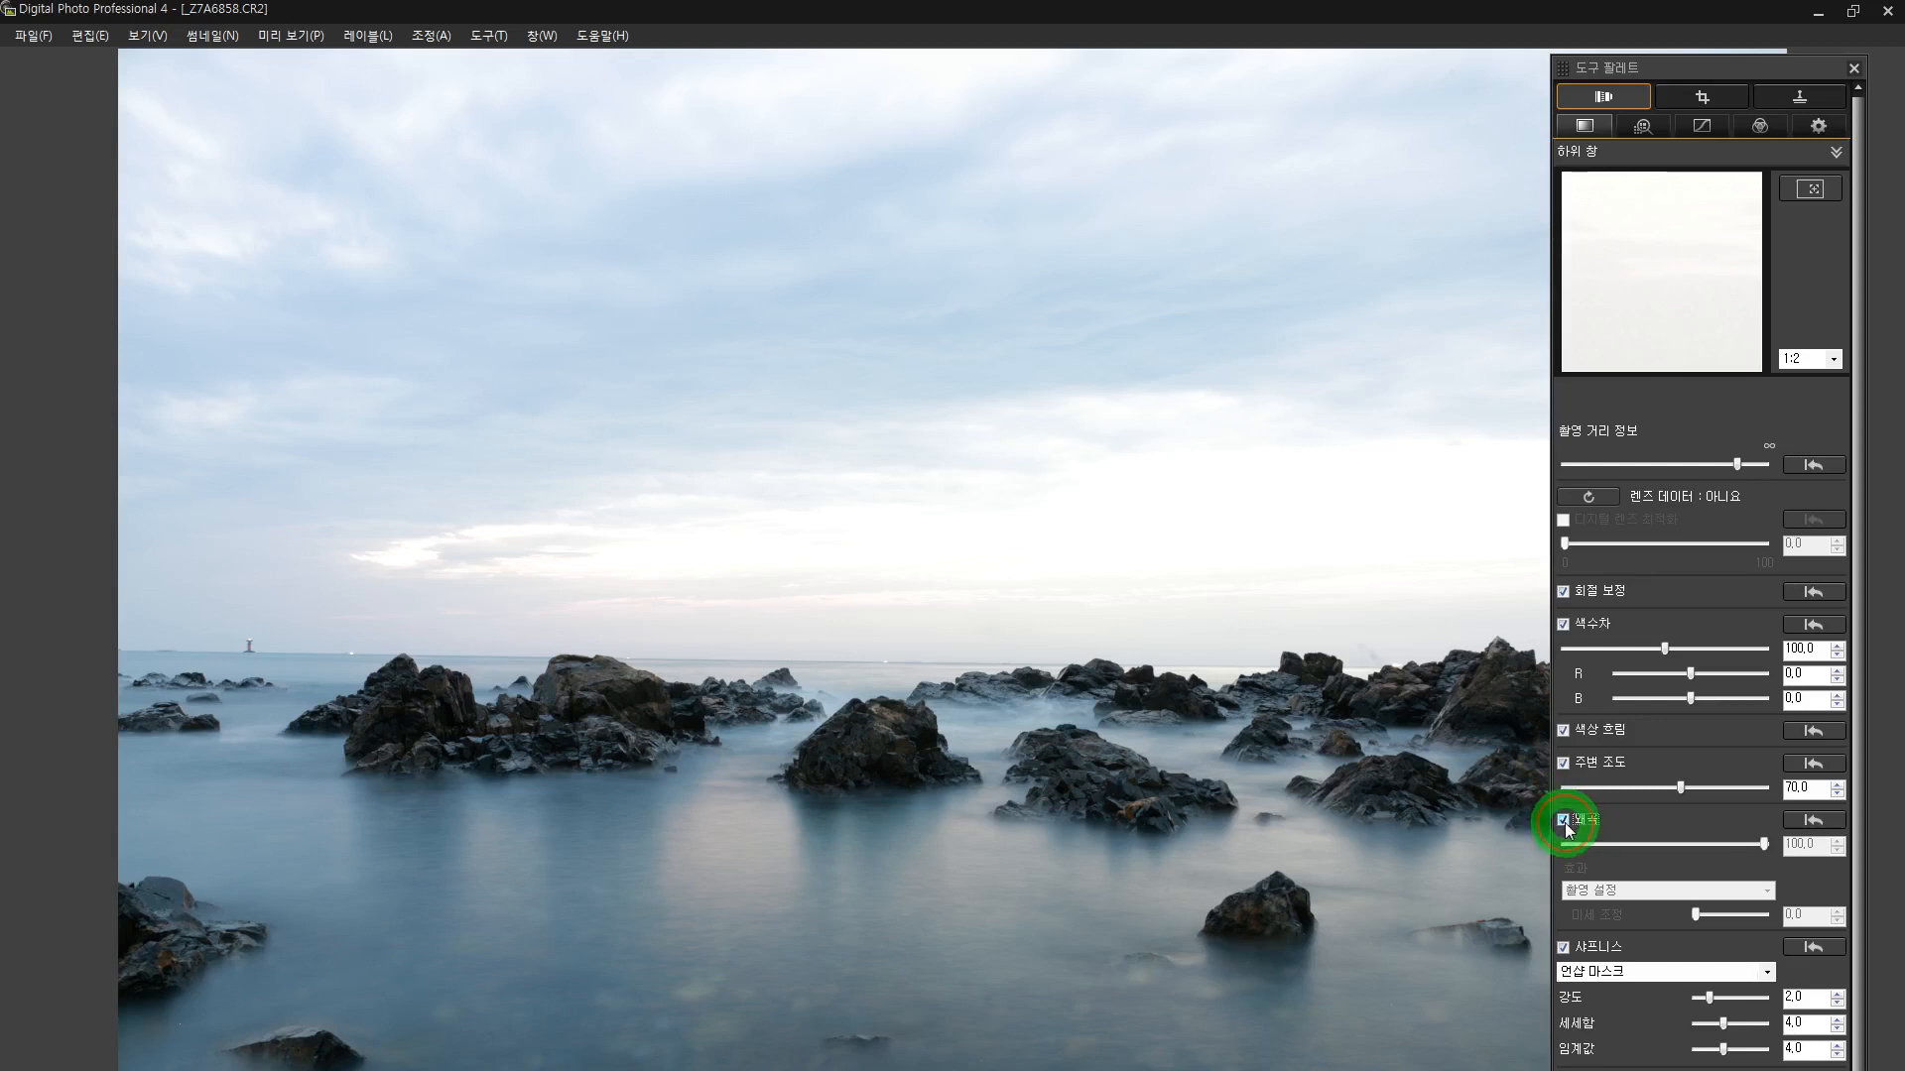
# Enable the lens distortion correction (왜곡), switching it off and on again to compare the photo
pyautogui.click(1564, 822)
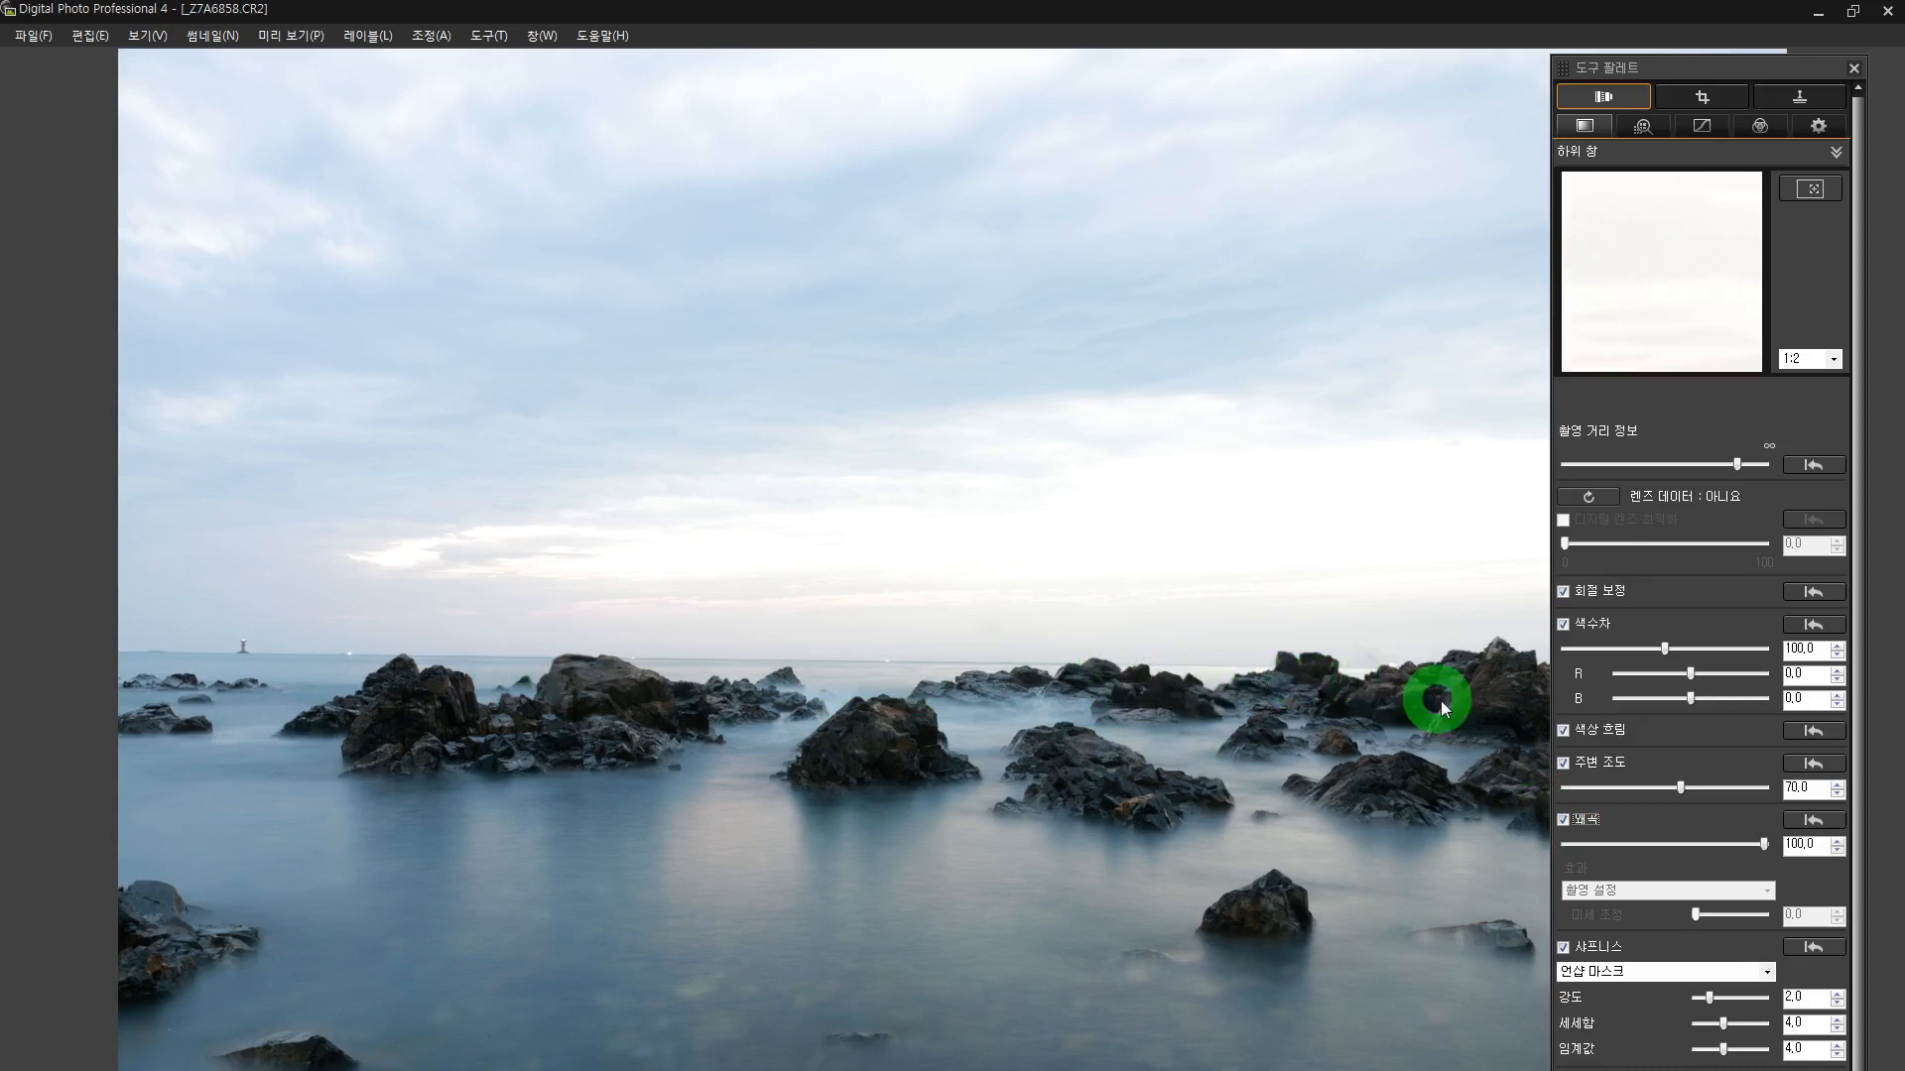
pyautogui.click(1564, 822)
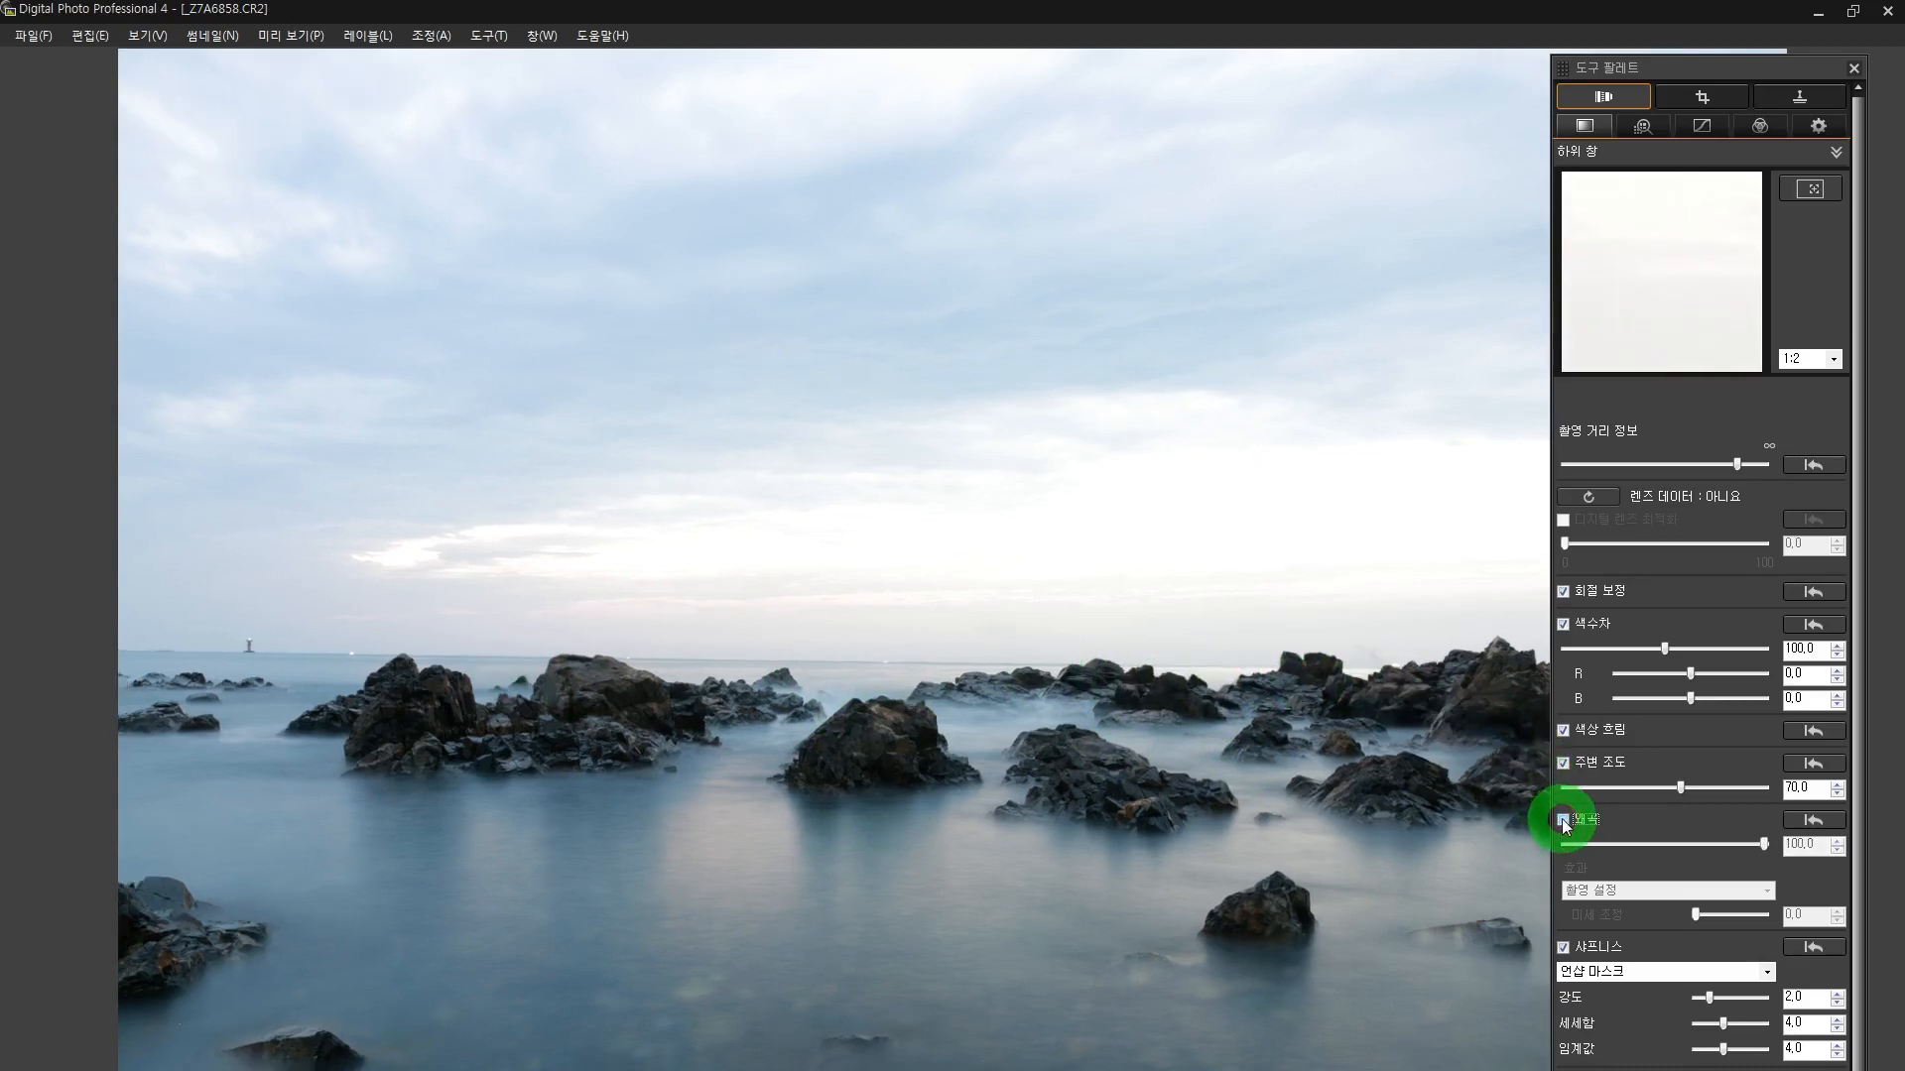
pyautogui.click(1565, 821)
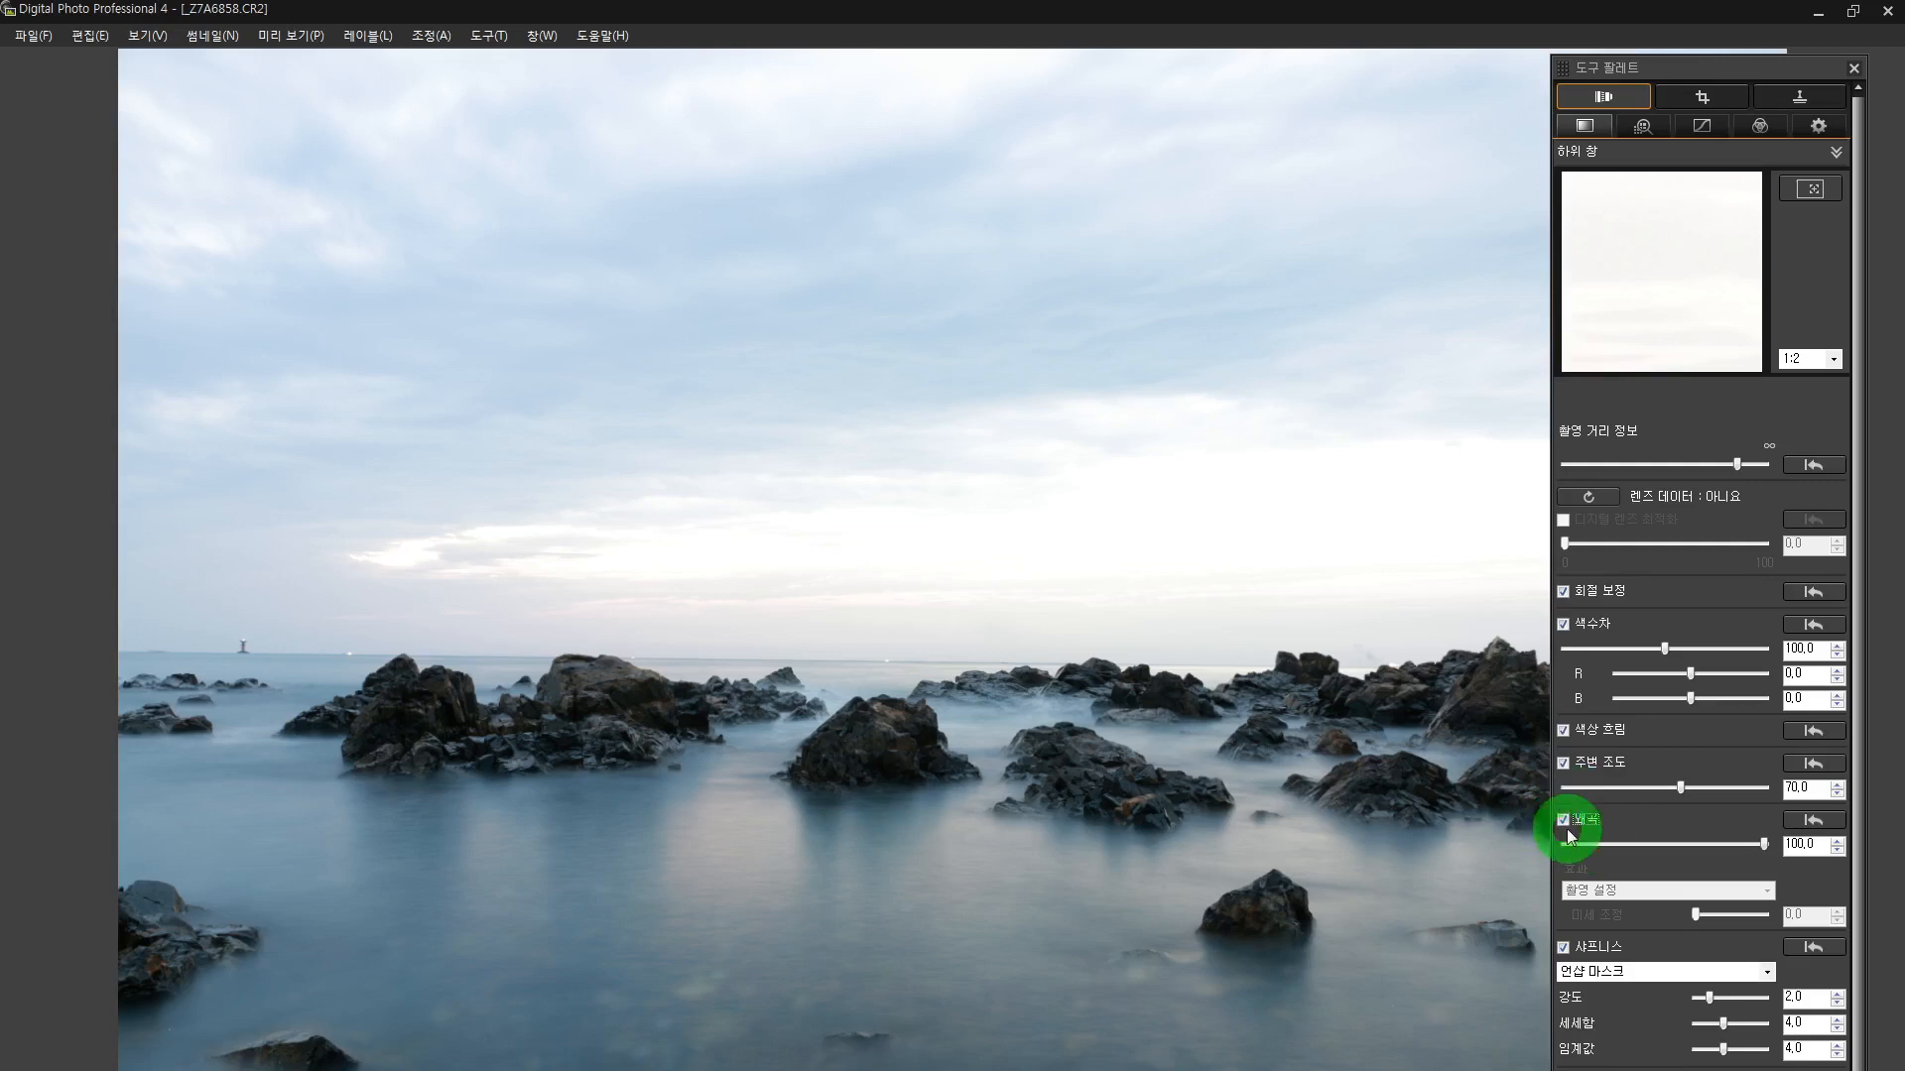
# Set the photo's picture style to 풍경 (Landscape) in the basic adjustments
pyautogui.click(1591, 130)
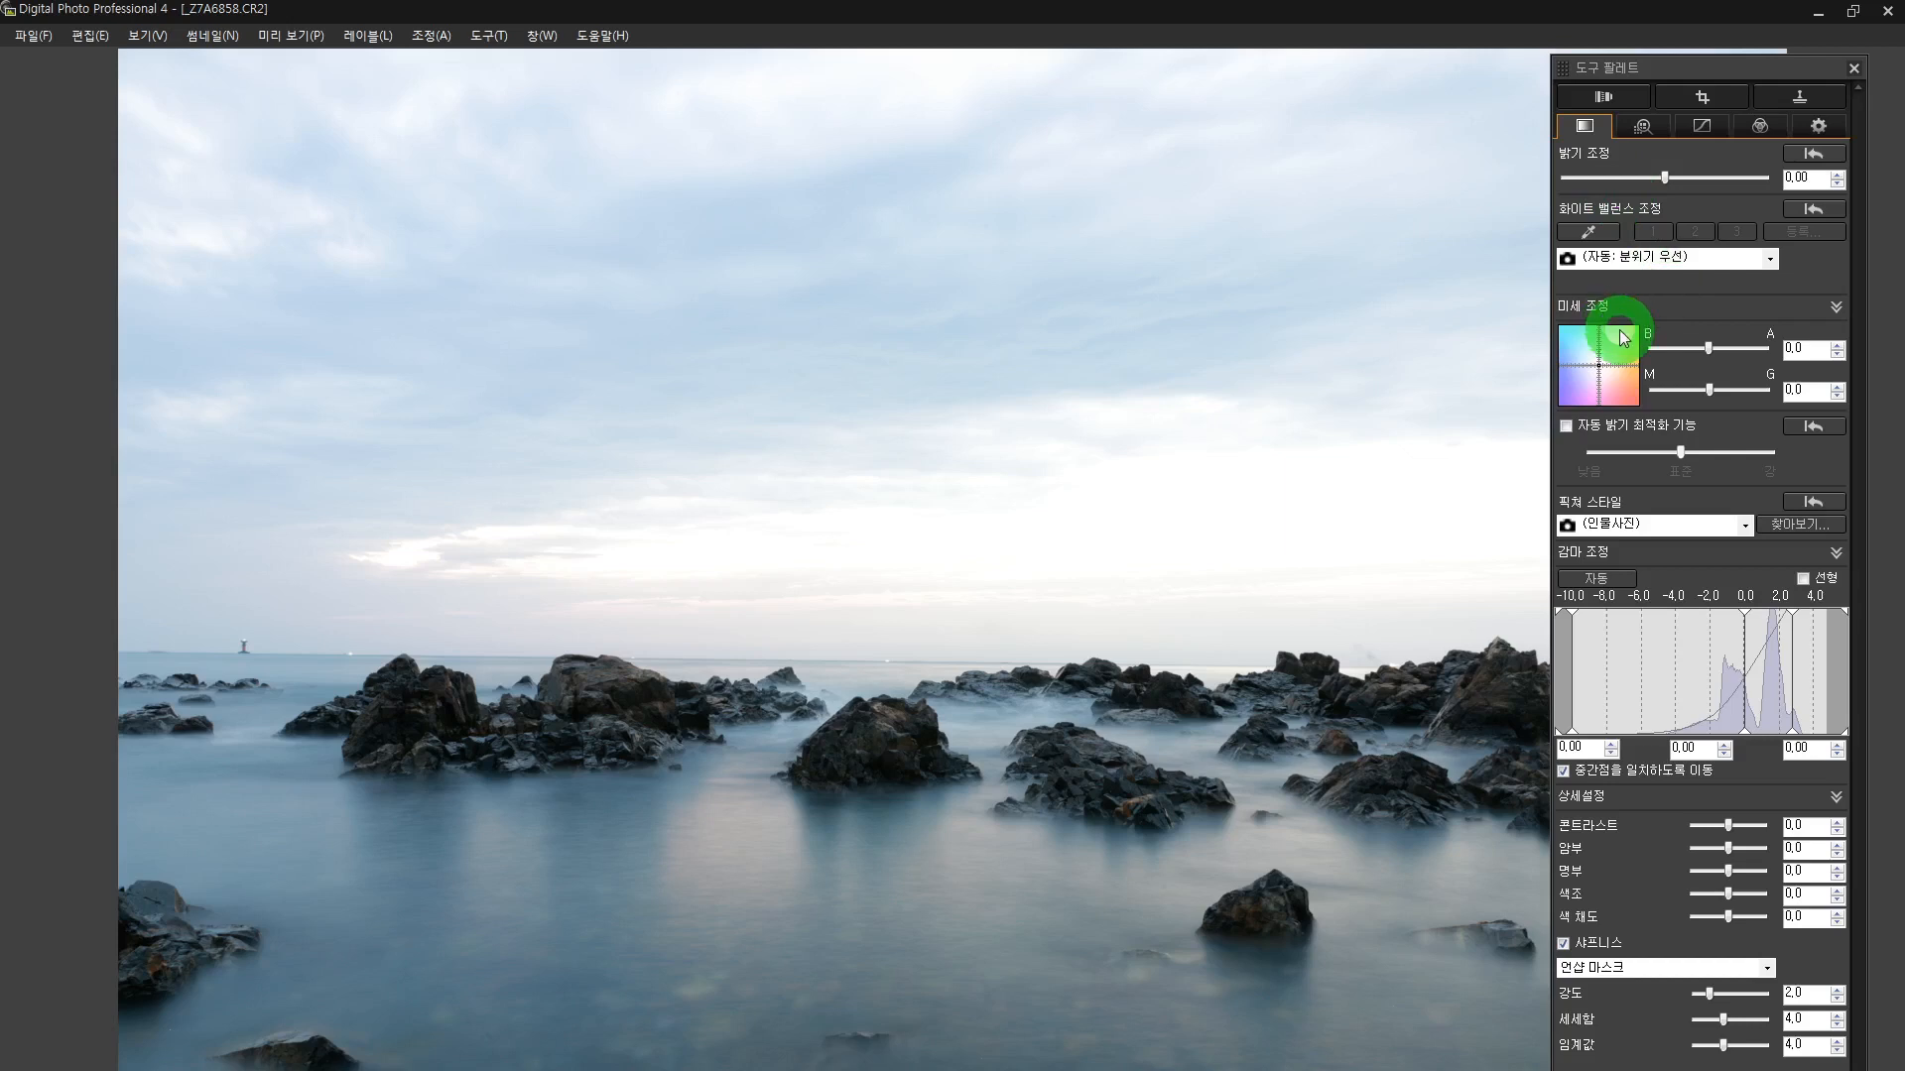
pyautogui.click(1612, 525)
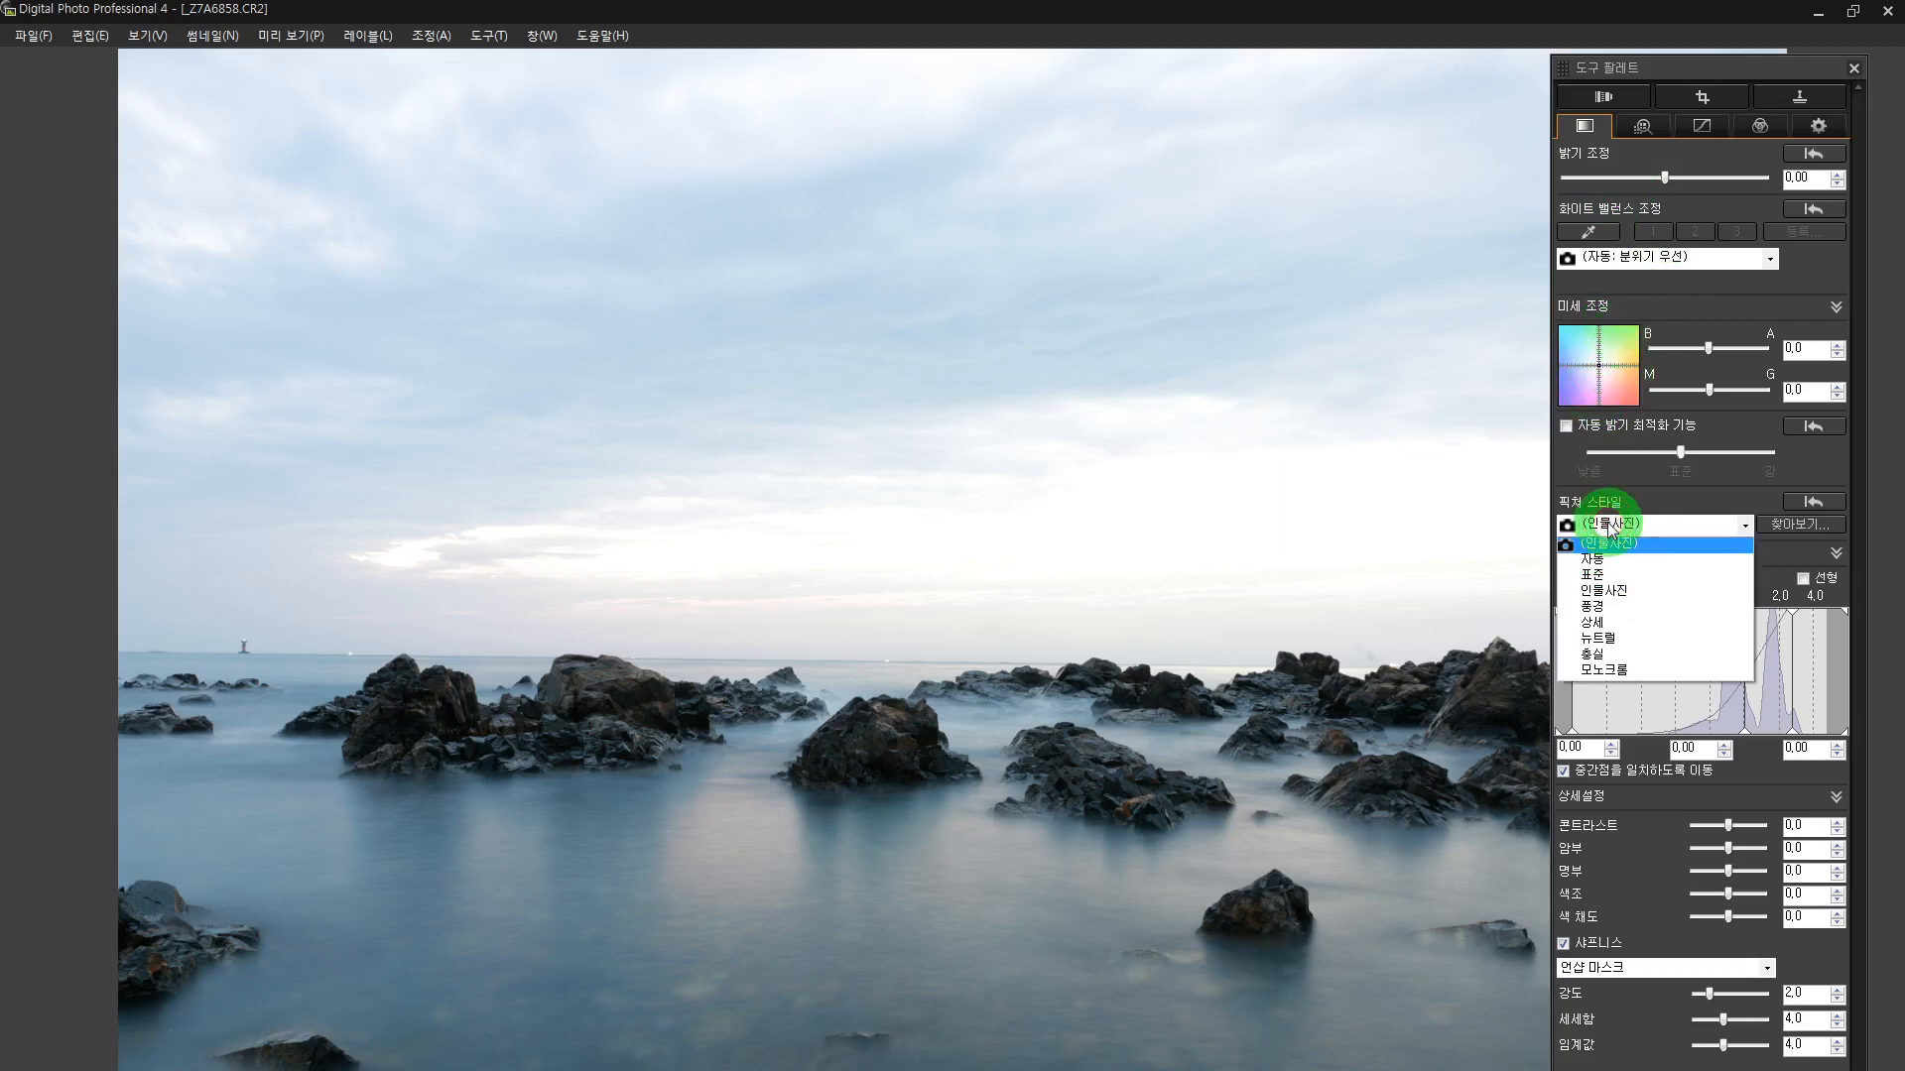
pyautogui.click(1612, 591)
pyautogui.click(1617, 525)
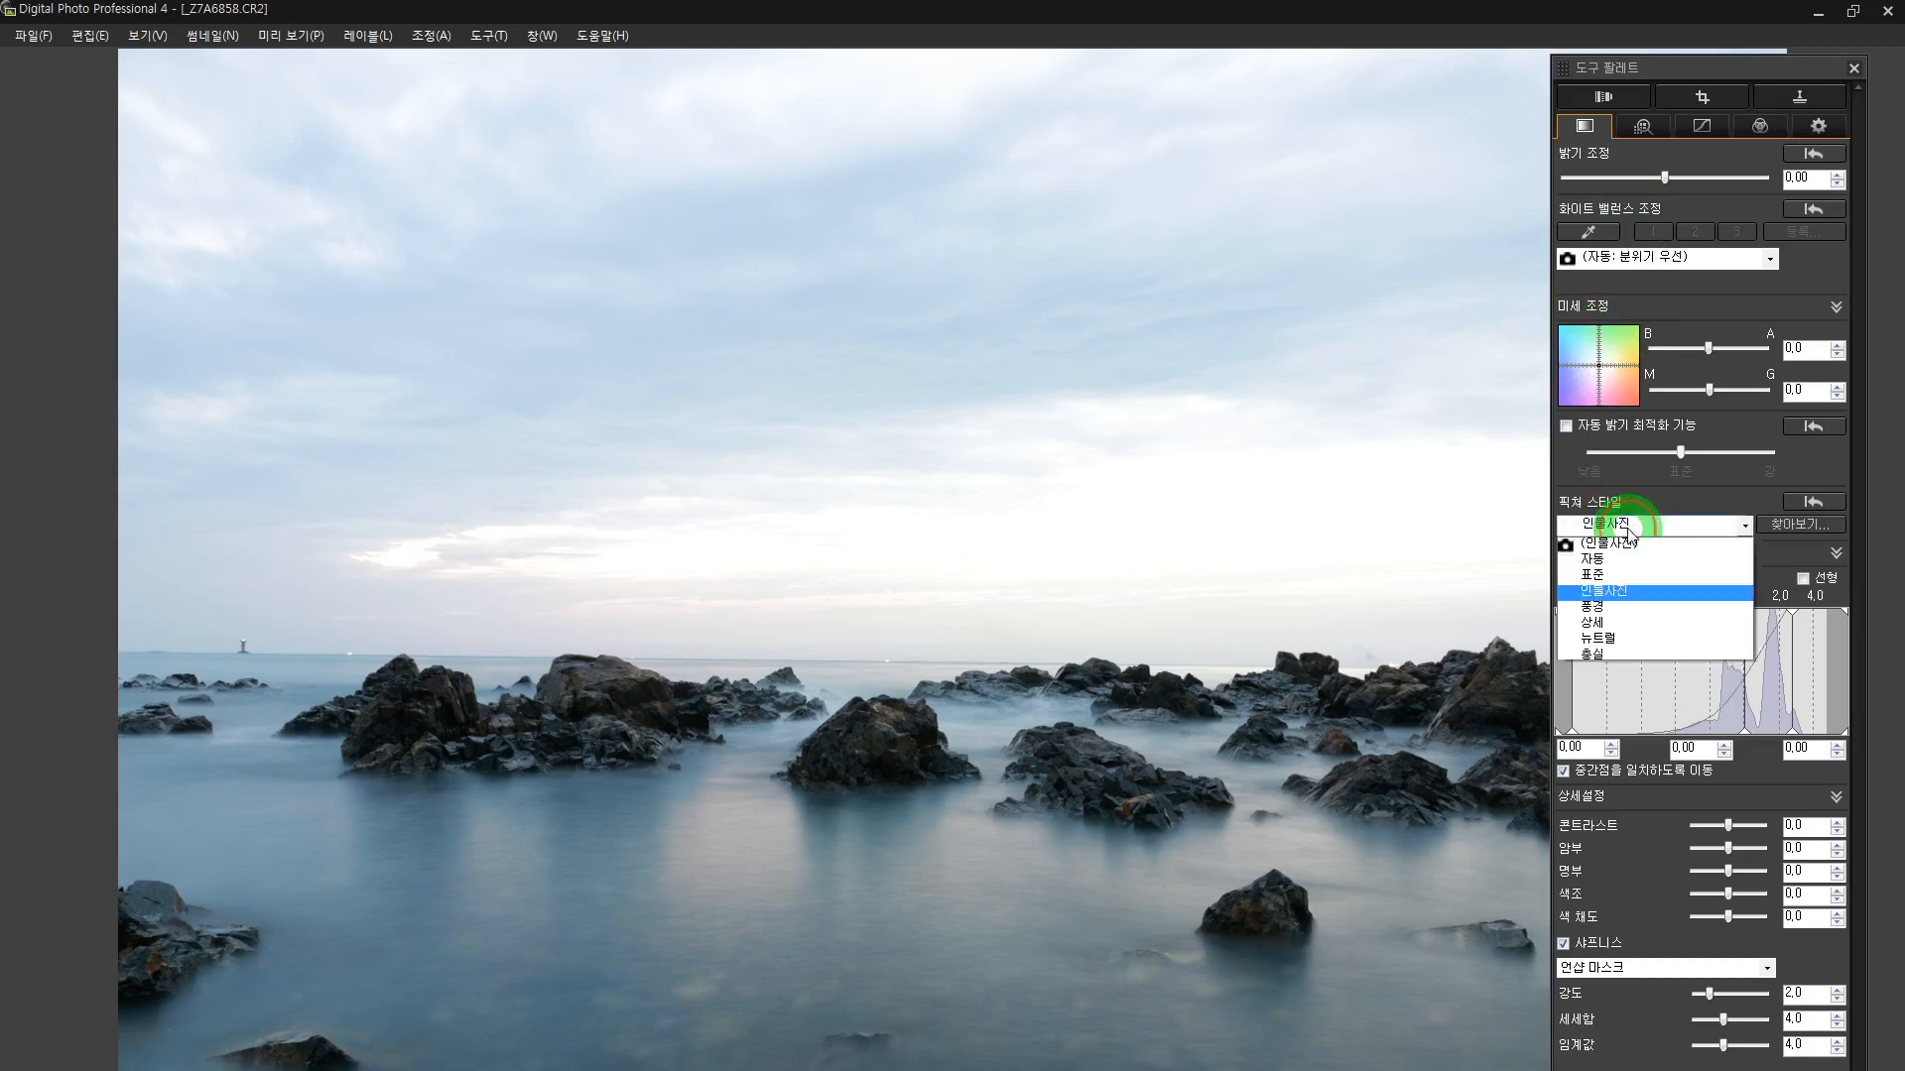
pyautogui.click(1616, 606)
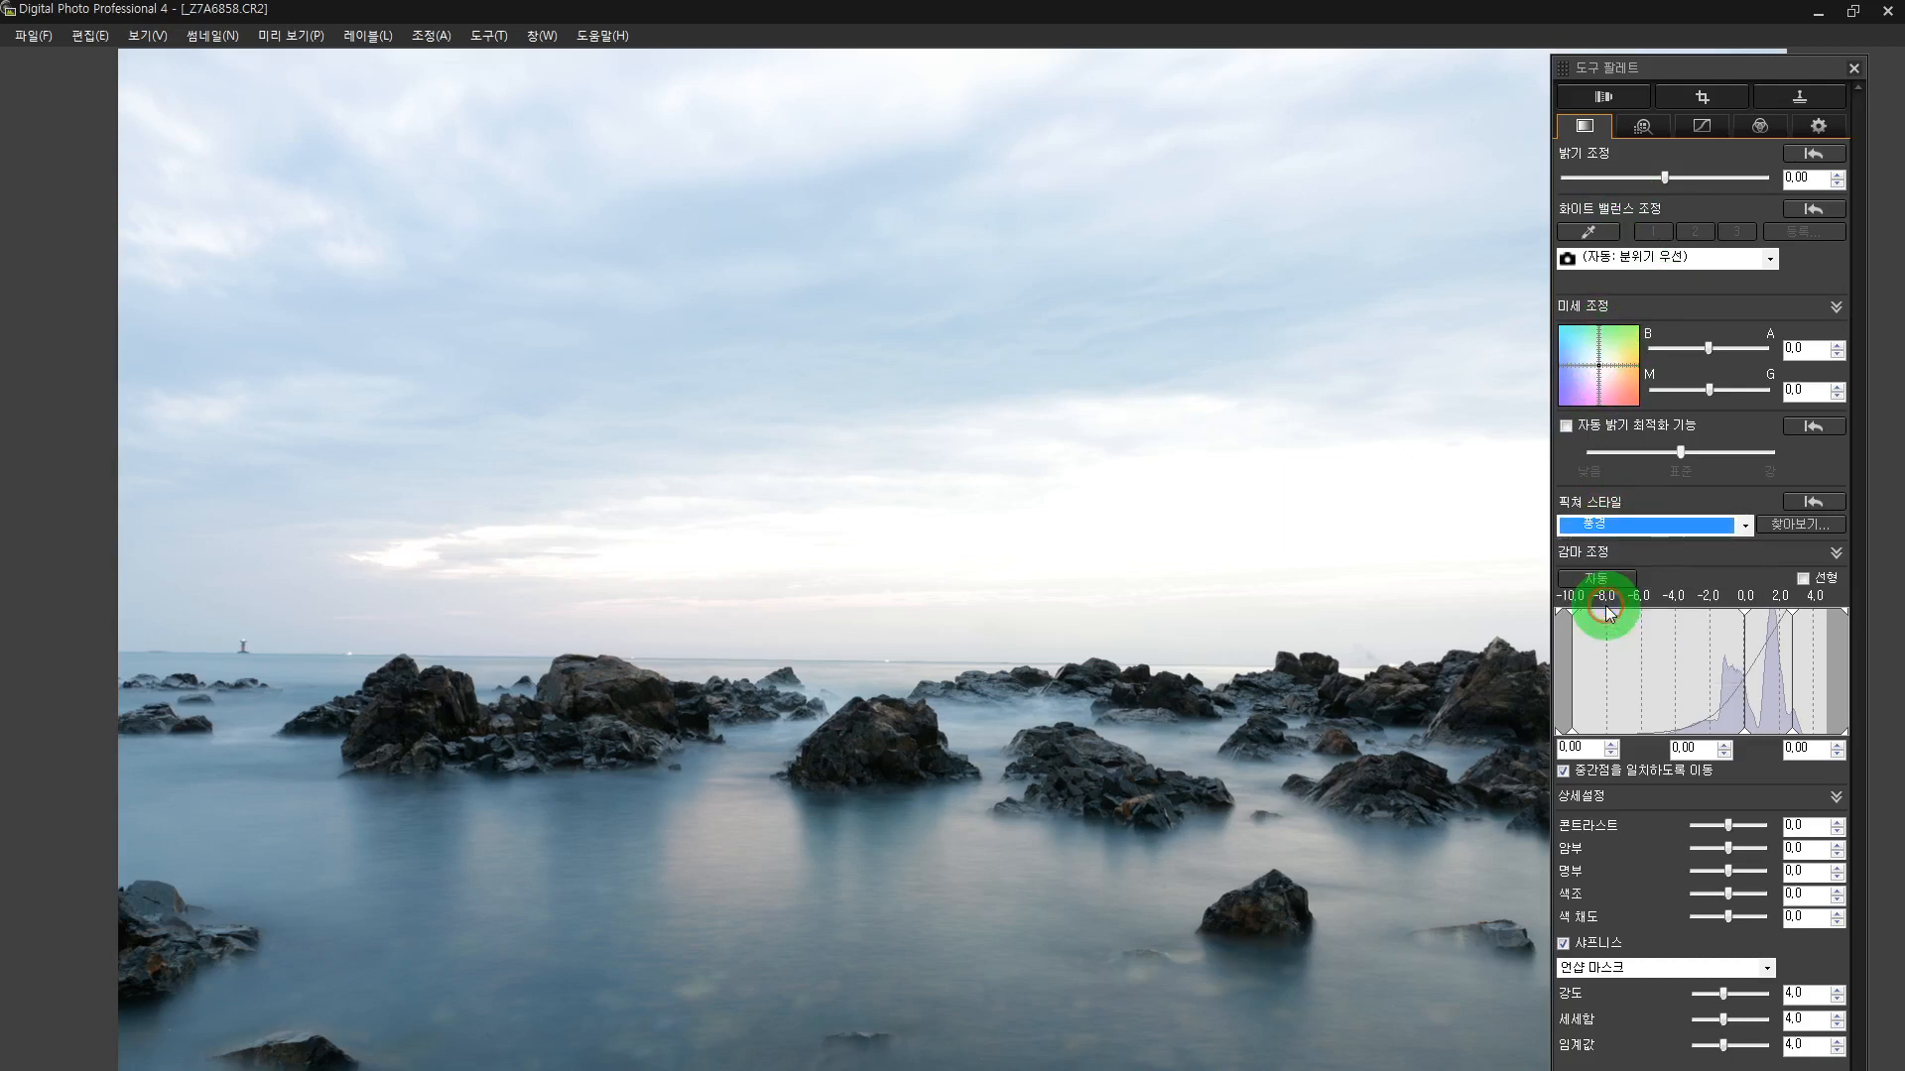
pyautogui.click(1624, 542)
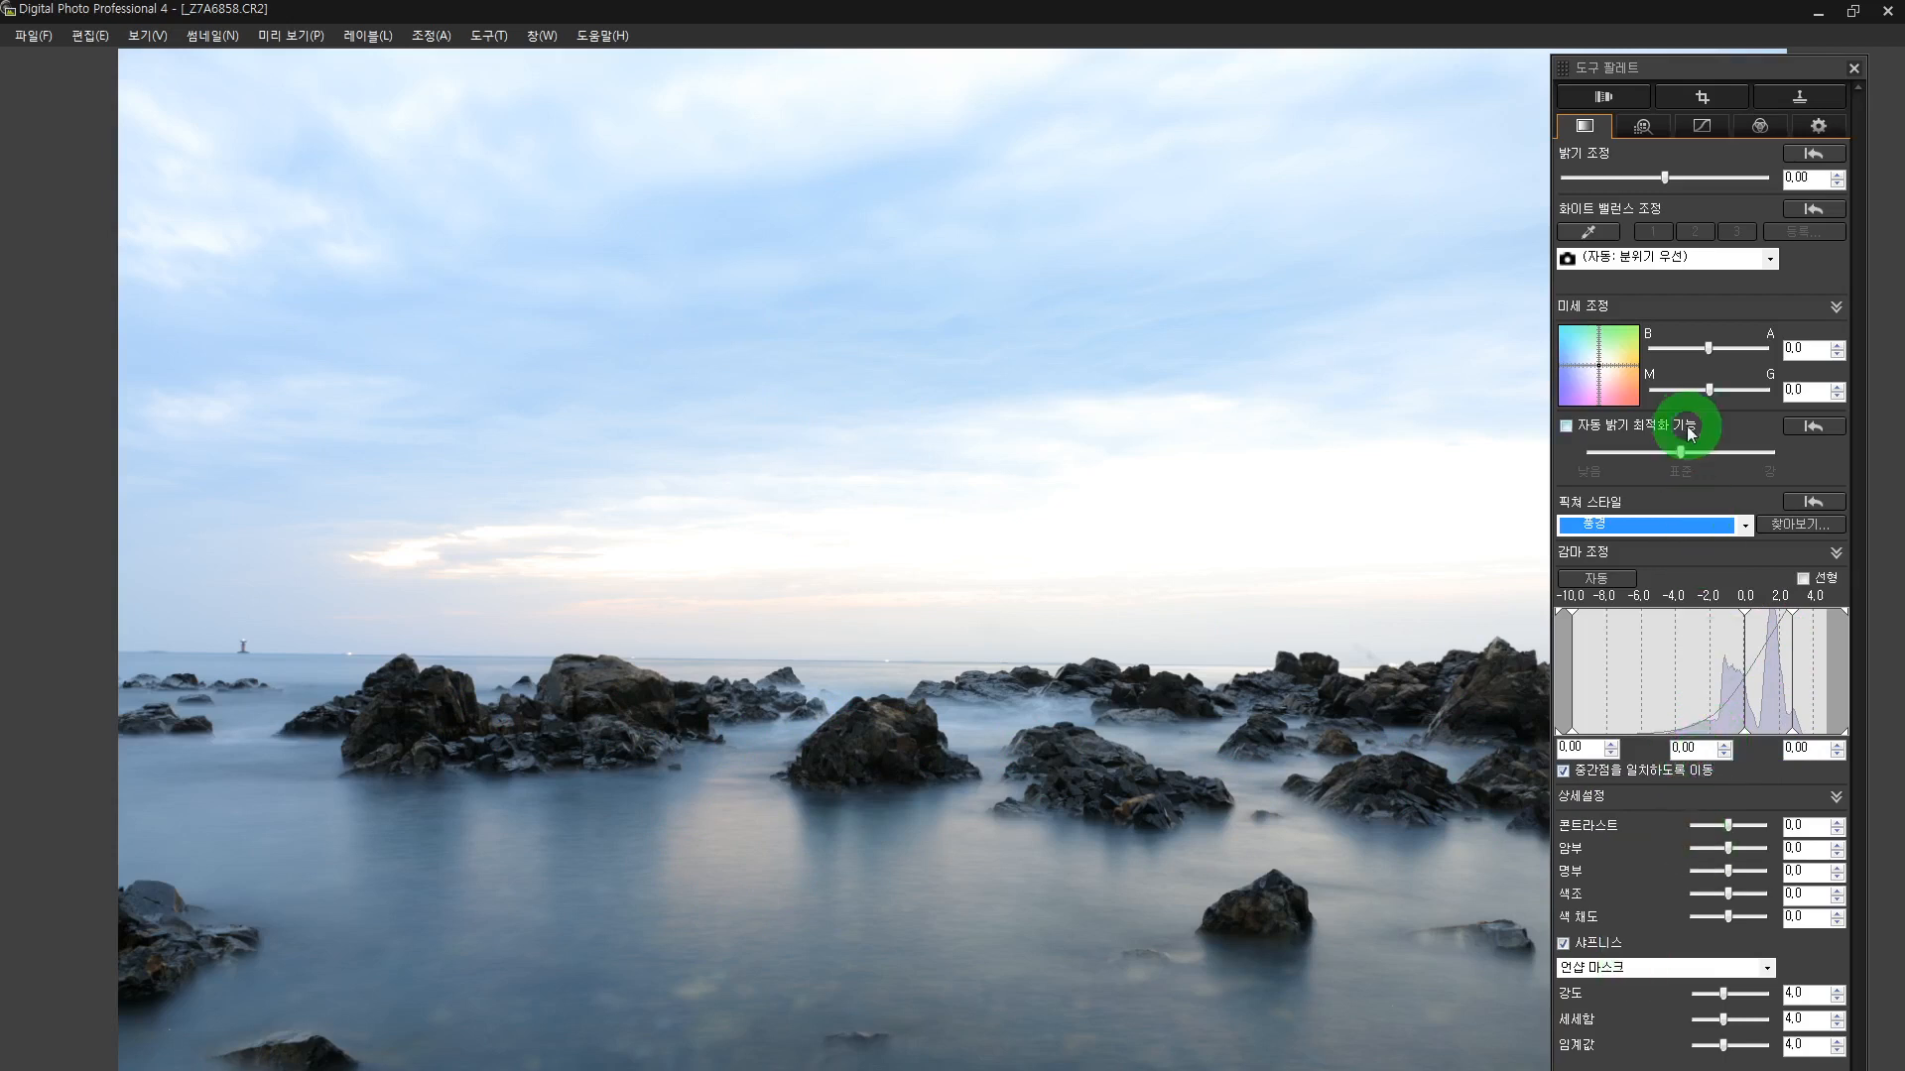
# Change the white balance to 색 온도 (color temperature) and set it to 8500 K
pyautogui.click(1625, 258)
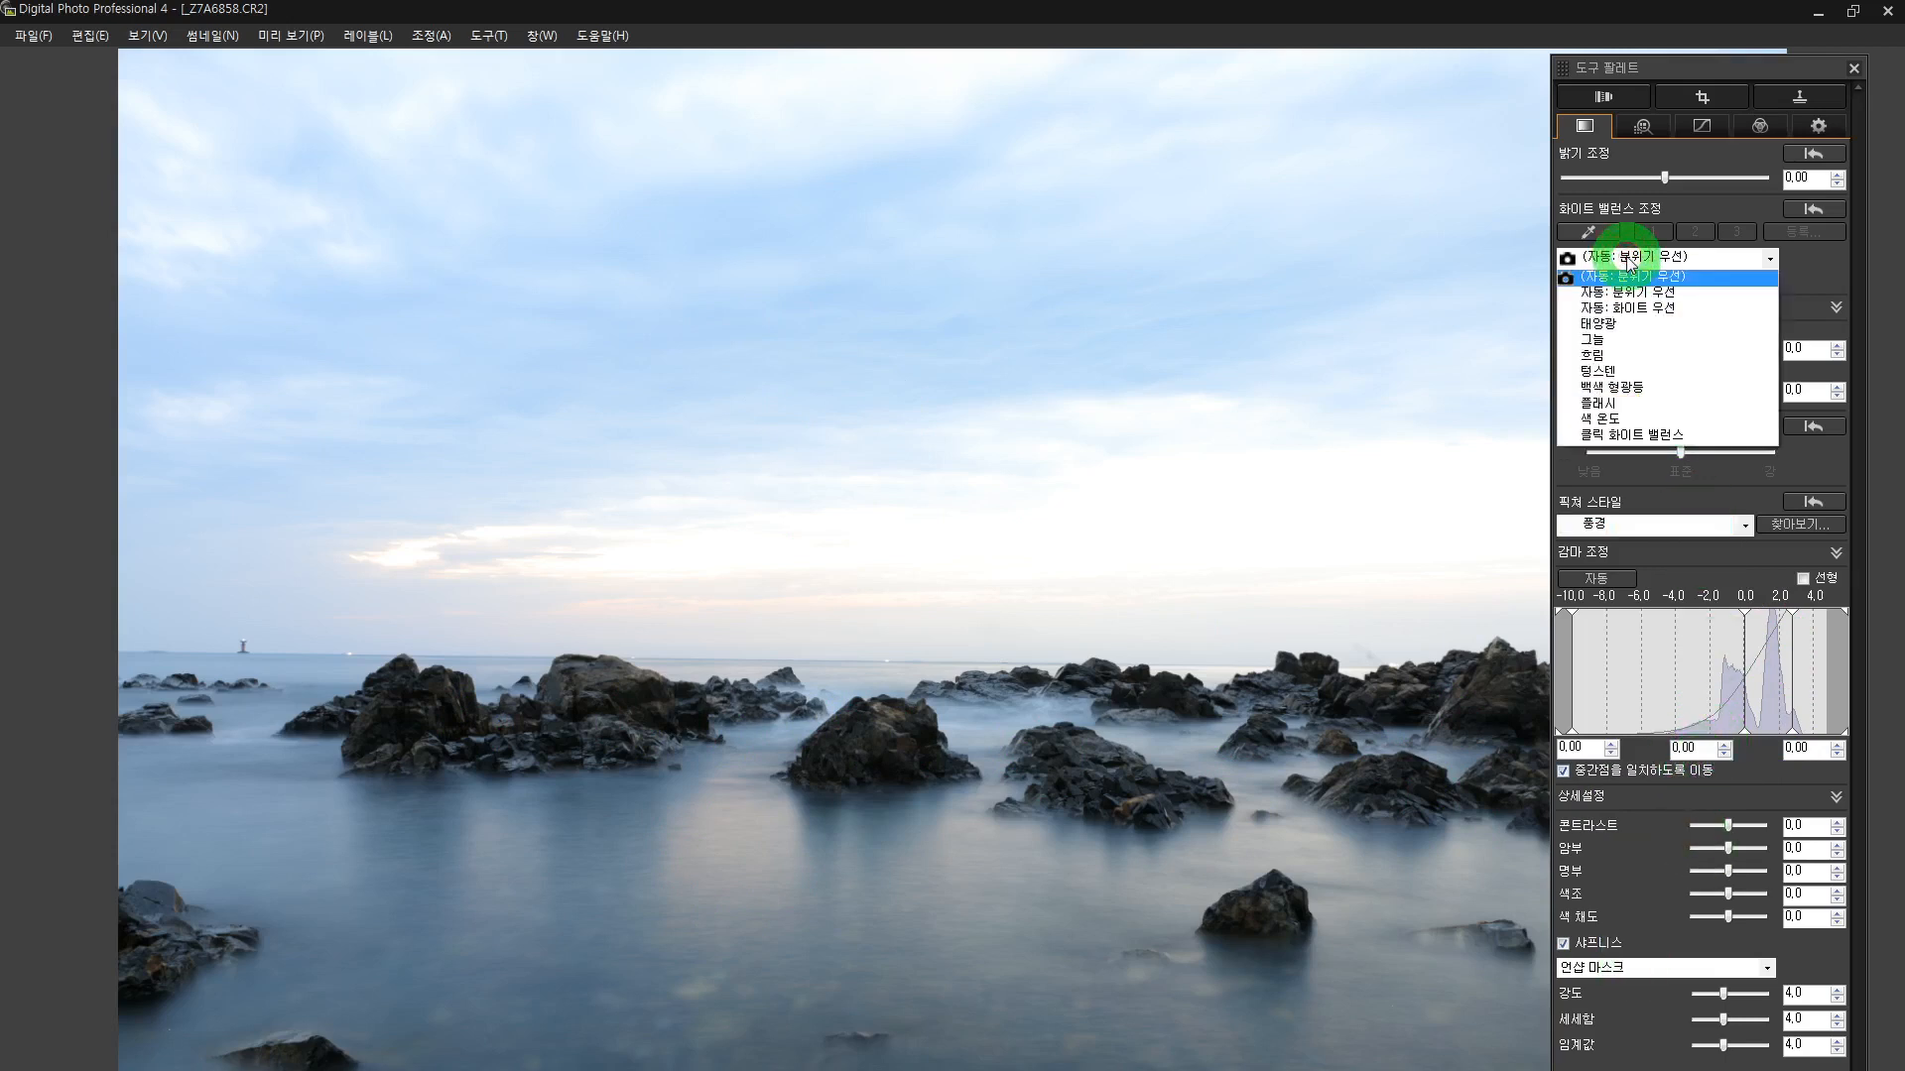
pyautogui.click(1629, 418)
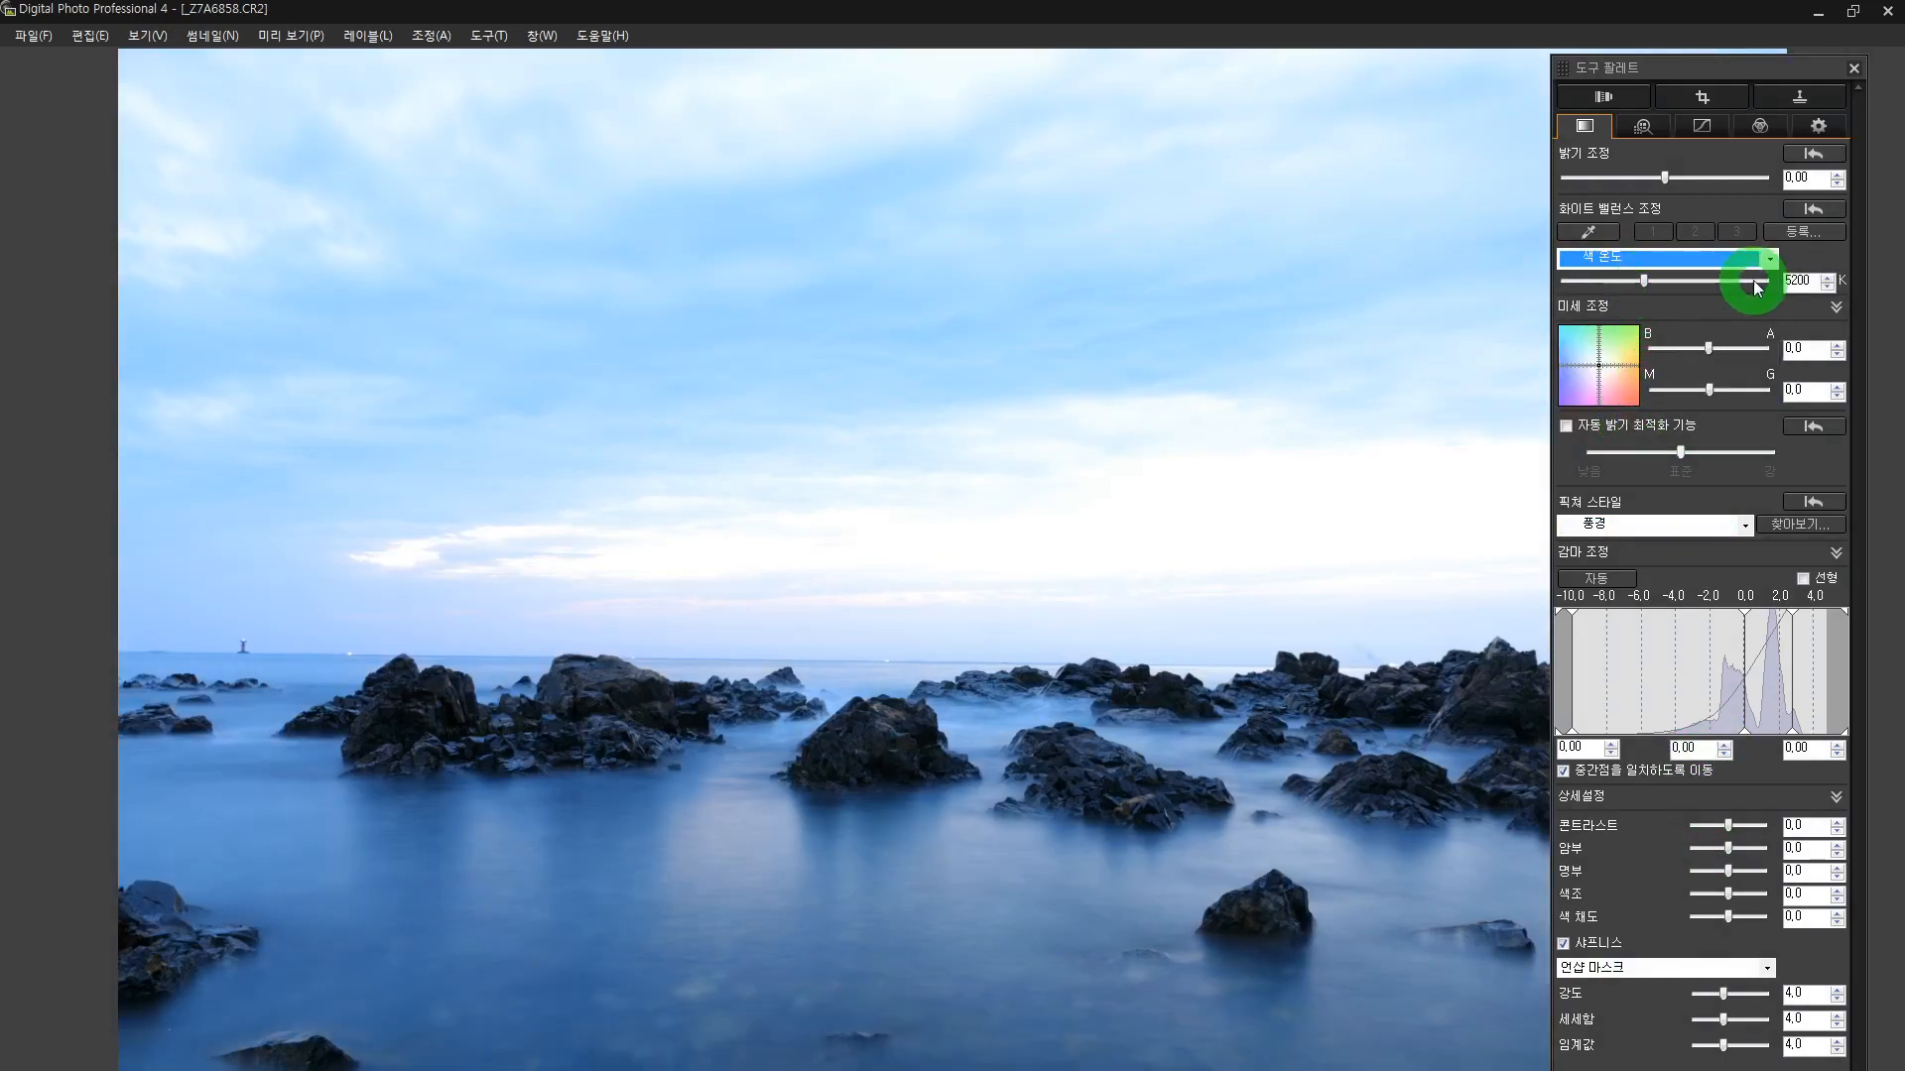
pyautogui.doubleClick(1820, 282)
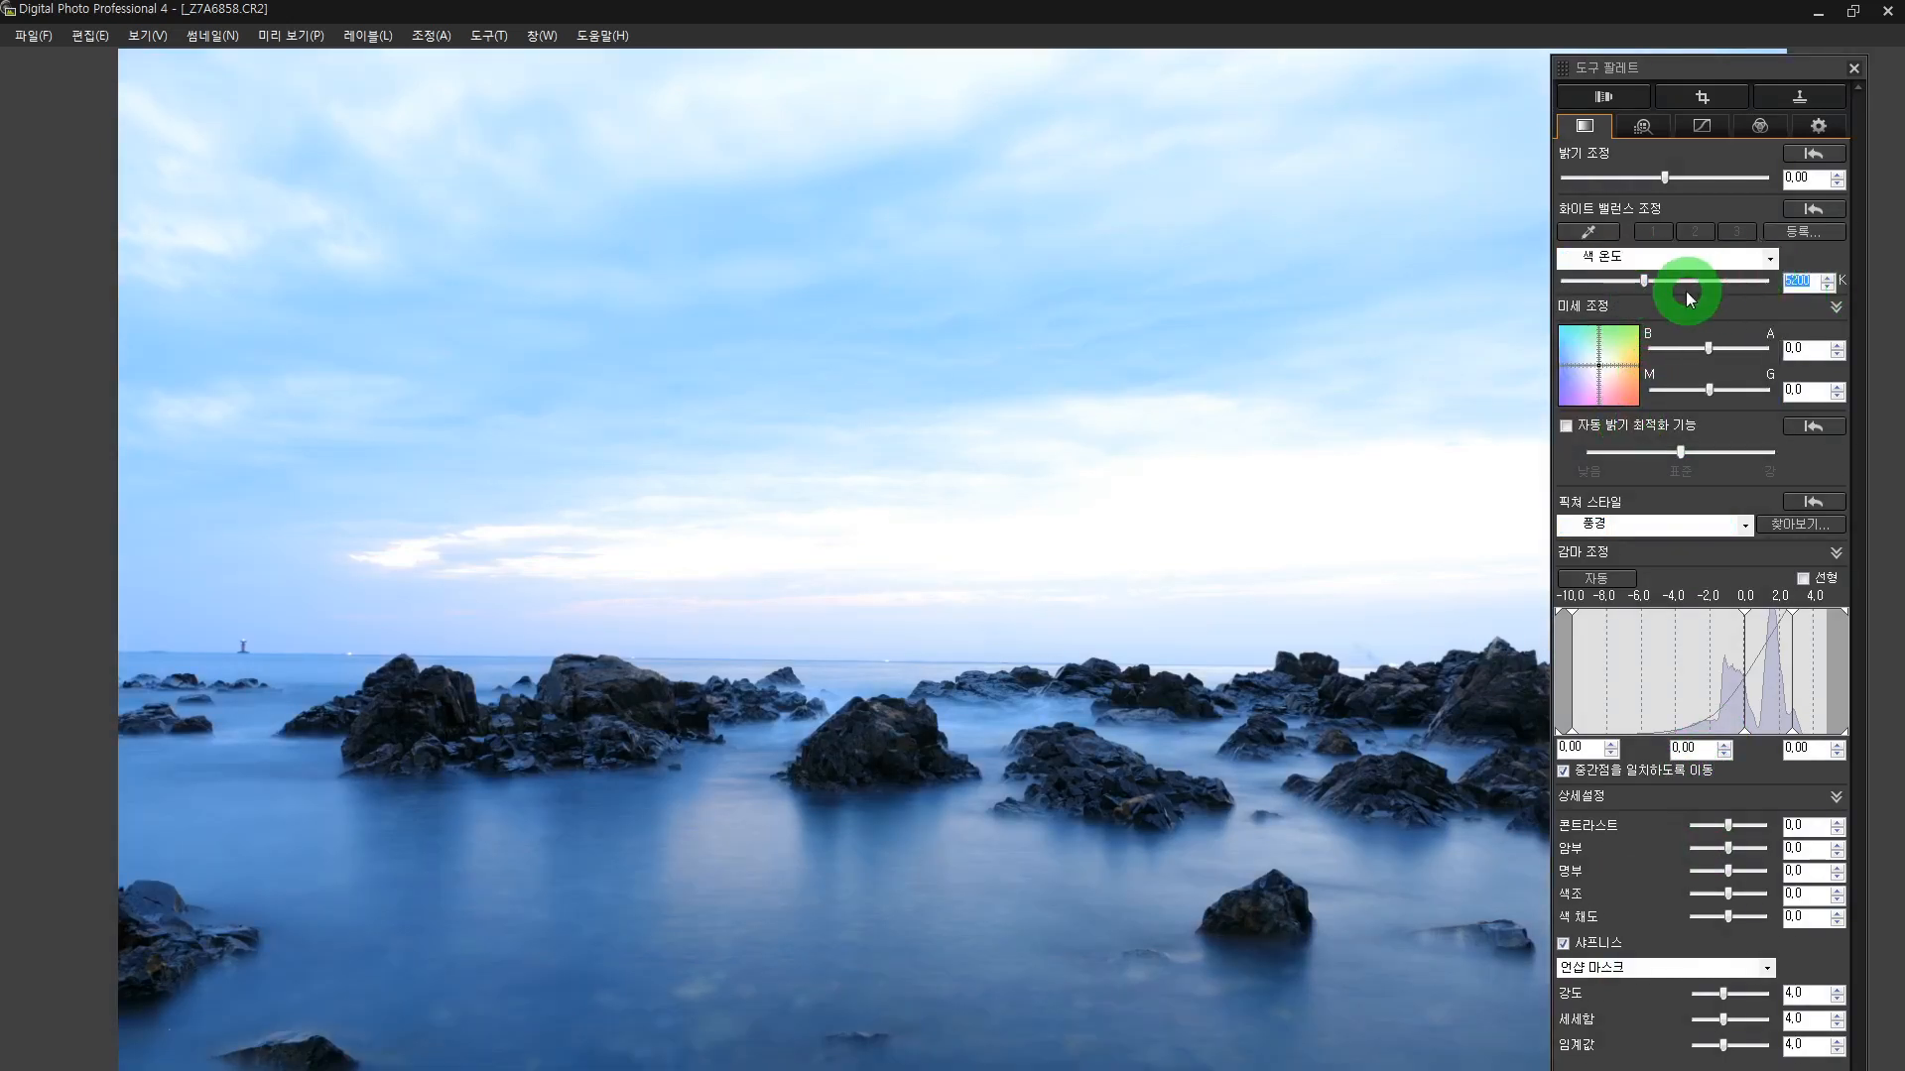
pyautogui.moveTo(1643, 281); pyautogui.dragTo(1660, 287)
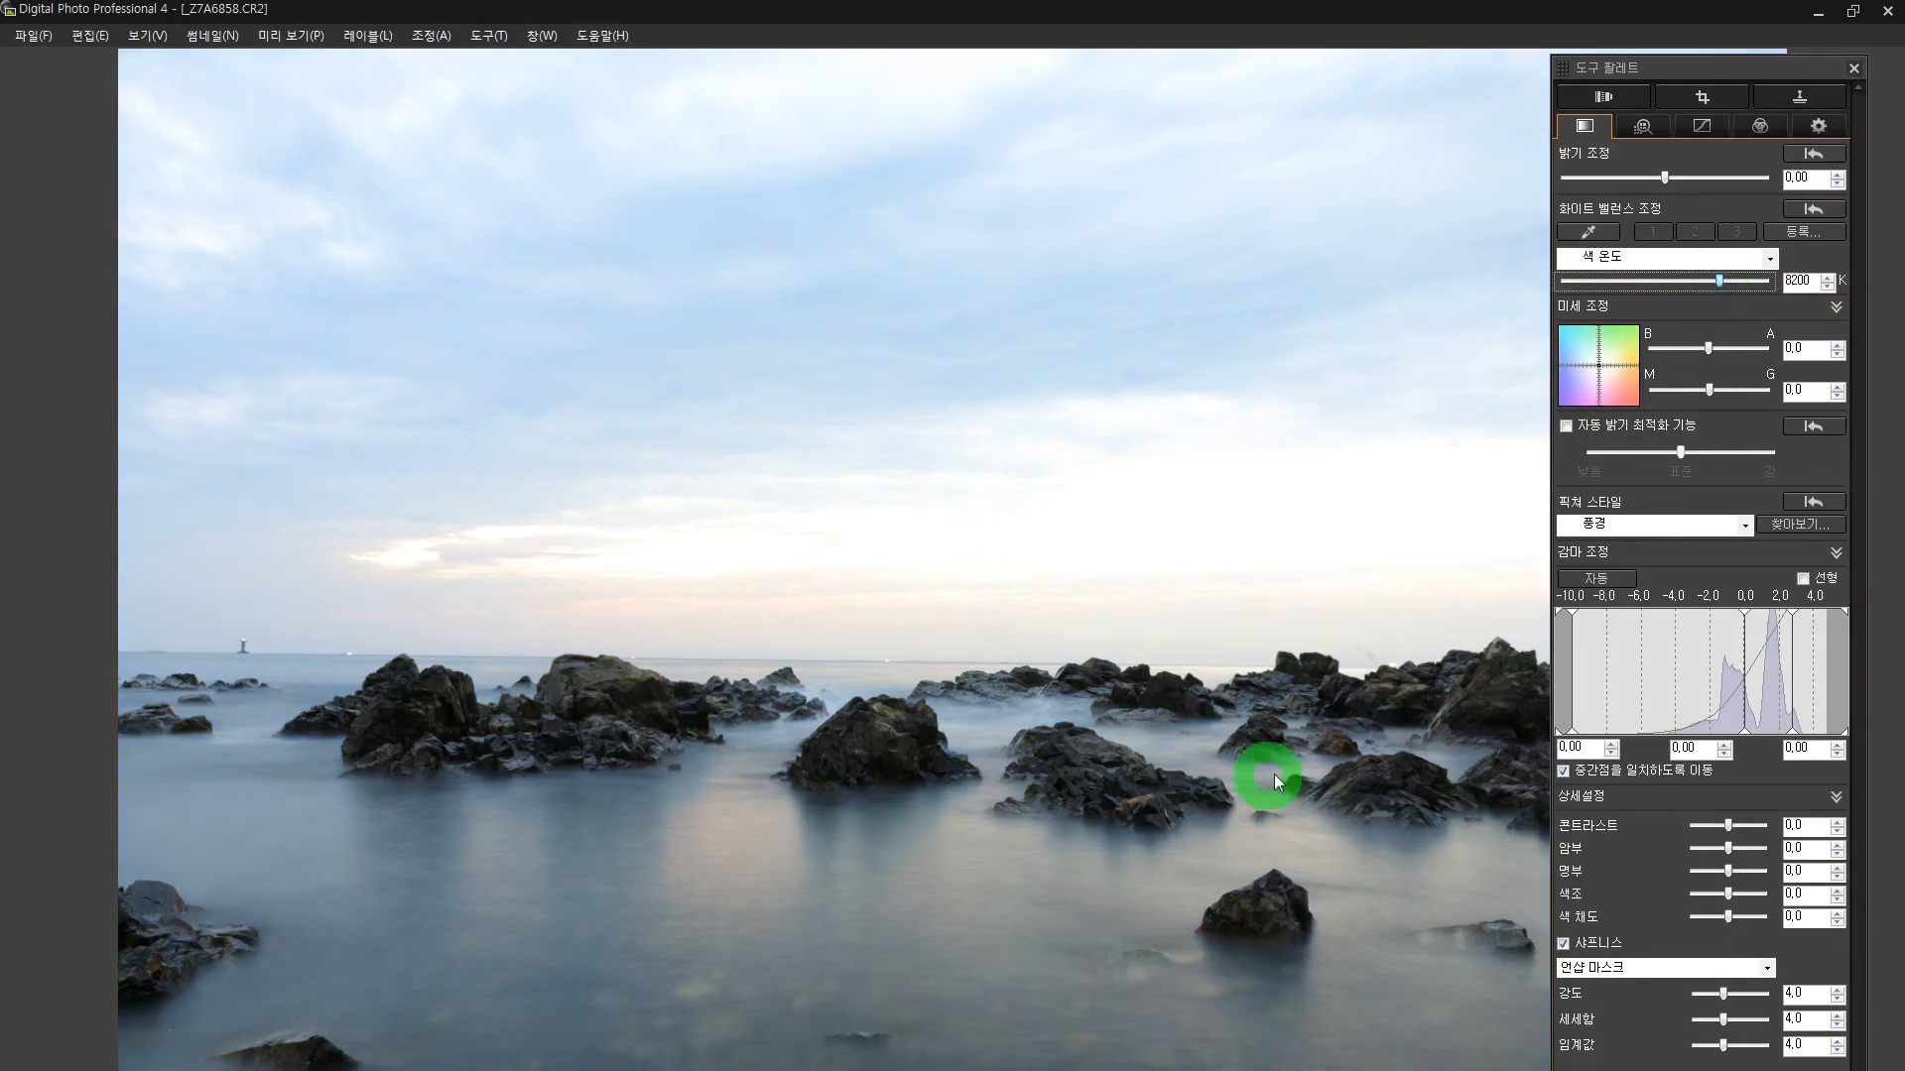
pyautogui.moveTo(1721, 283); pyautogui.dragTo(1727, 283)
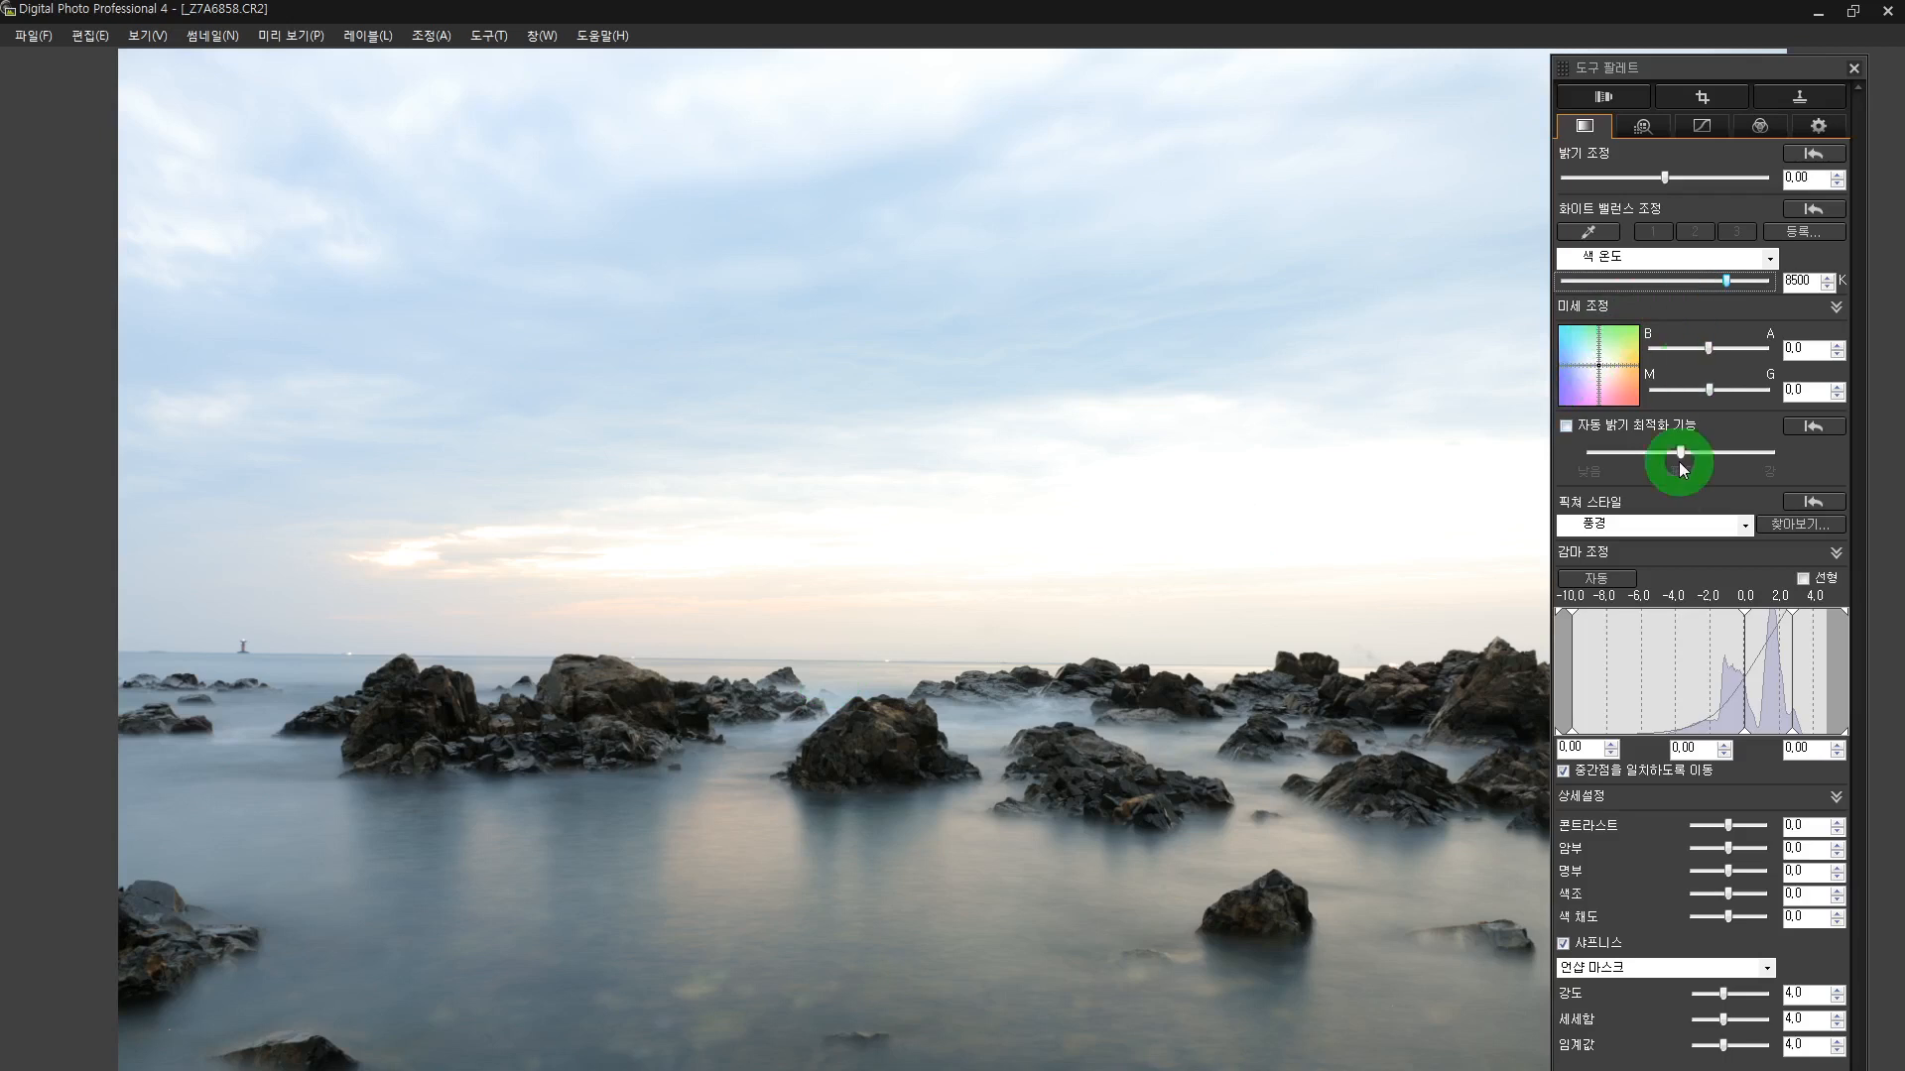
# Switch the sharpening method from 언샵 마스크 to 샤프니스 and set its strength to 9.0
pyautogui.click(1650, 971)
pyautogui.click(1623, 982)
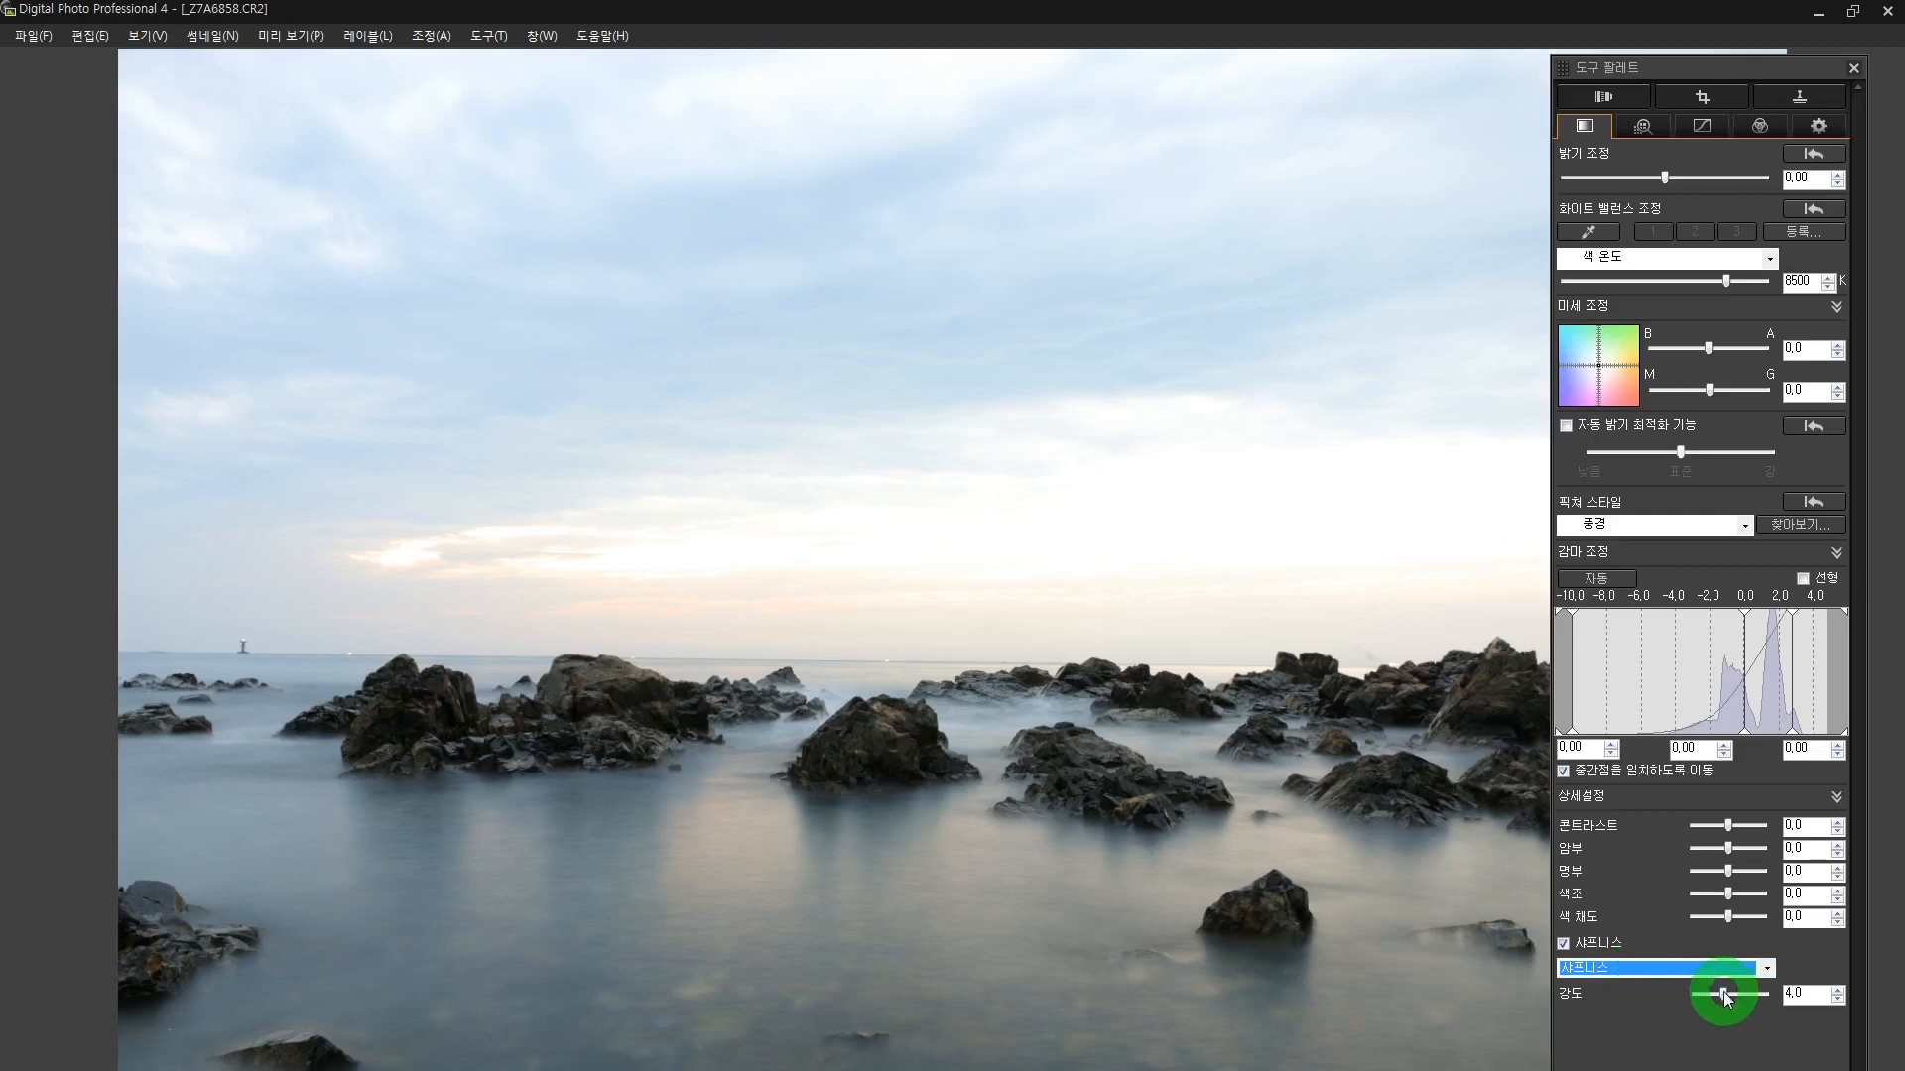
pyautogui.moveTo(1724, 997); pyautogui.dragTo(1758, 999)
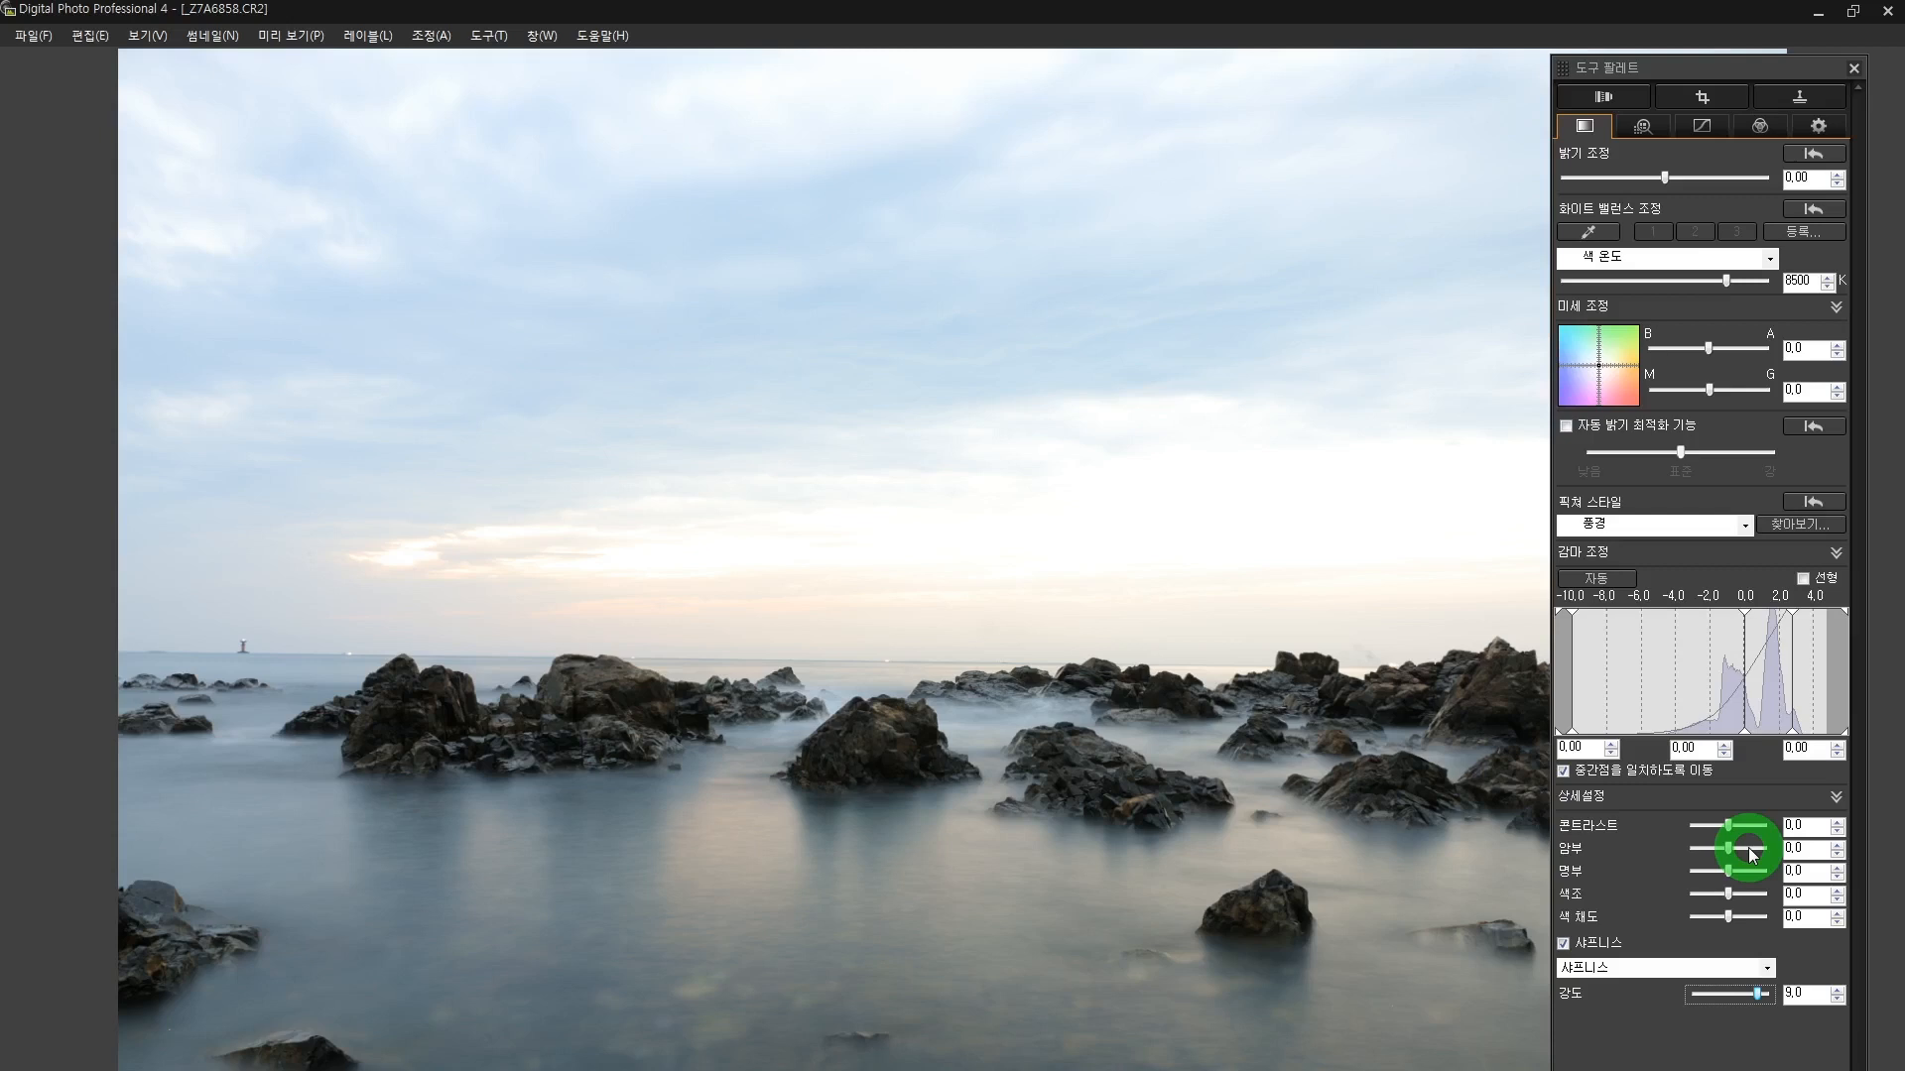
# Set the shadows (암부) to 2.0 and the highlights (명부) to -1.0
pyautogui.click(1727, 873)
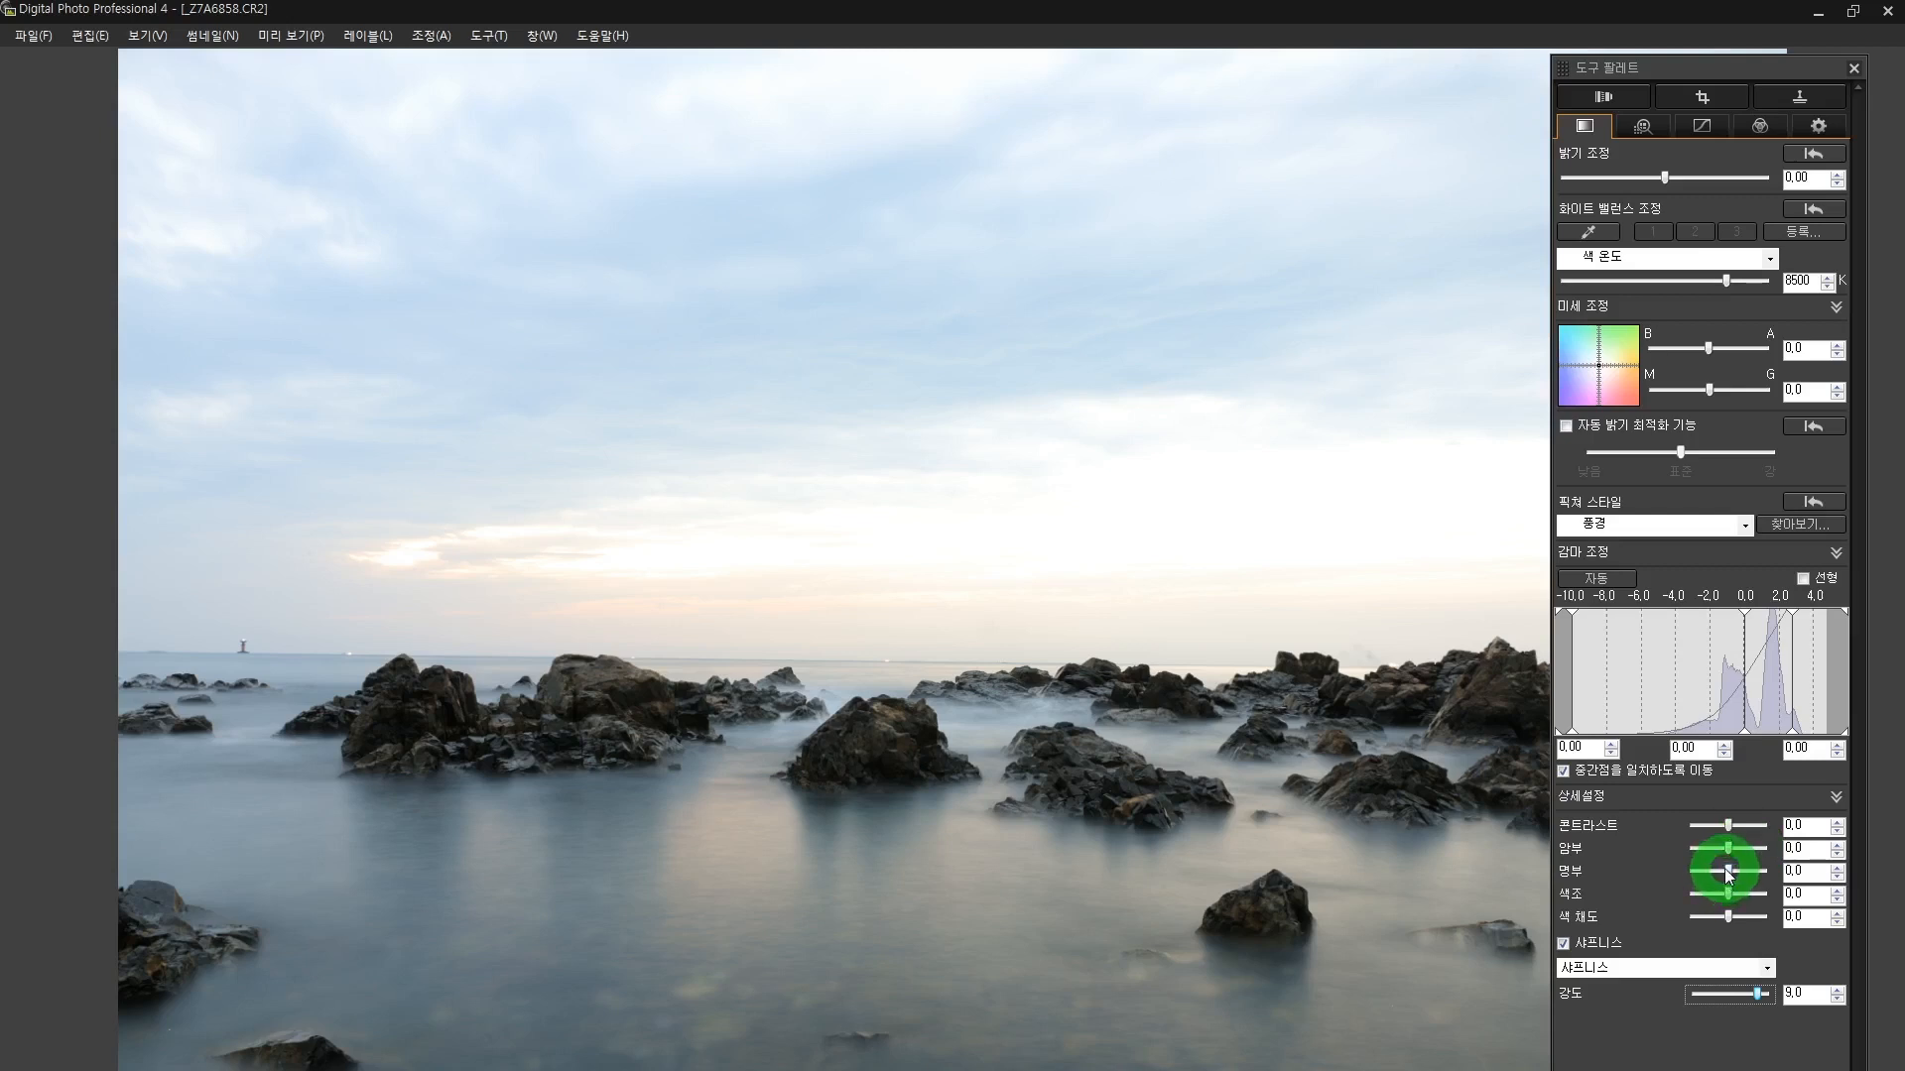
pyautogui.moveTo(1727, 850)
pyautogui.mouseDown()
pyautogui.moveTo(1708, 854)
pyautogui.moveTo(1736, 846)
pyautogui.mouseUp()
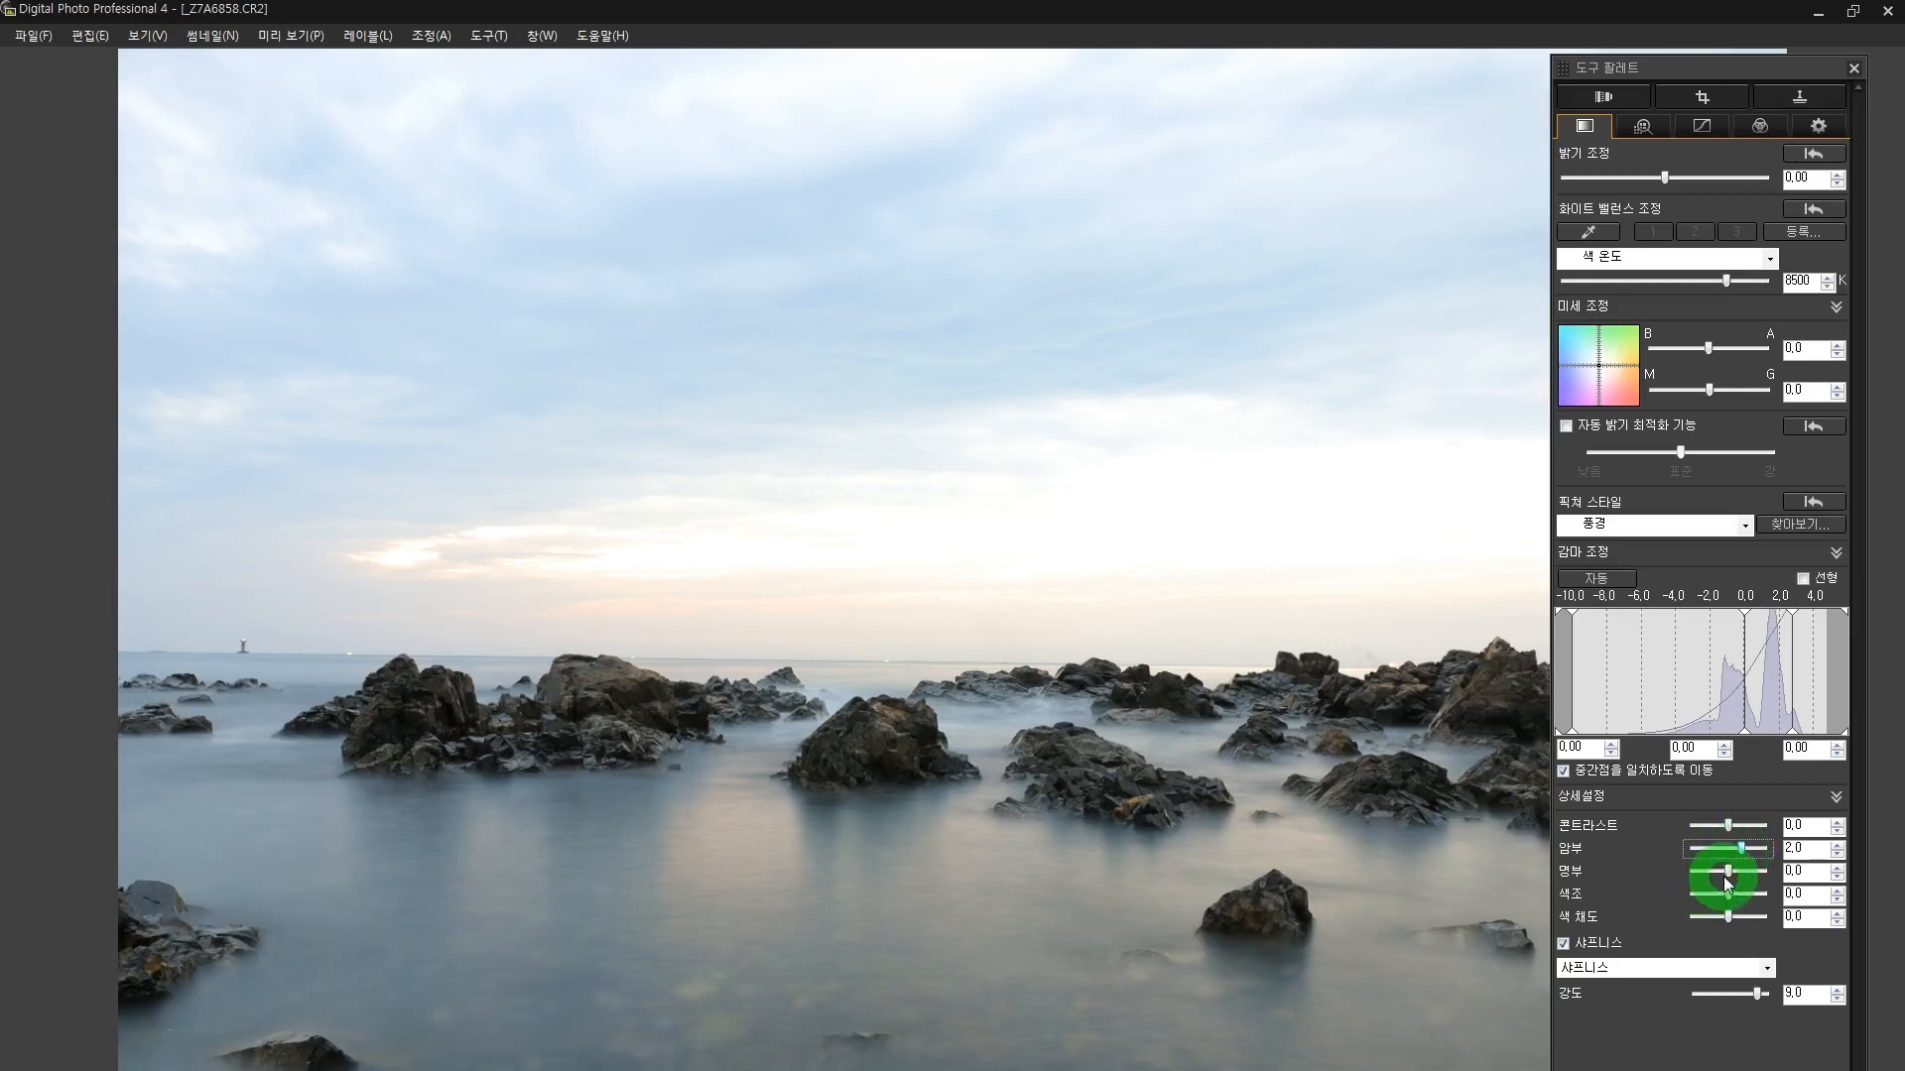
pyautogui.moveTo(1728, 871)
pyautogui.mouseDown()
pyautogui.moveTo(1709, 871)
pyautogui.moveTo(1732, 879)
pyautogui.mouseUp()
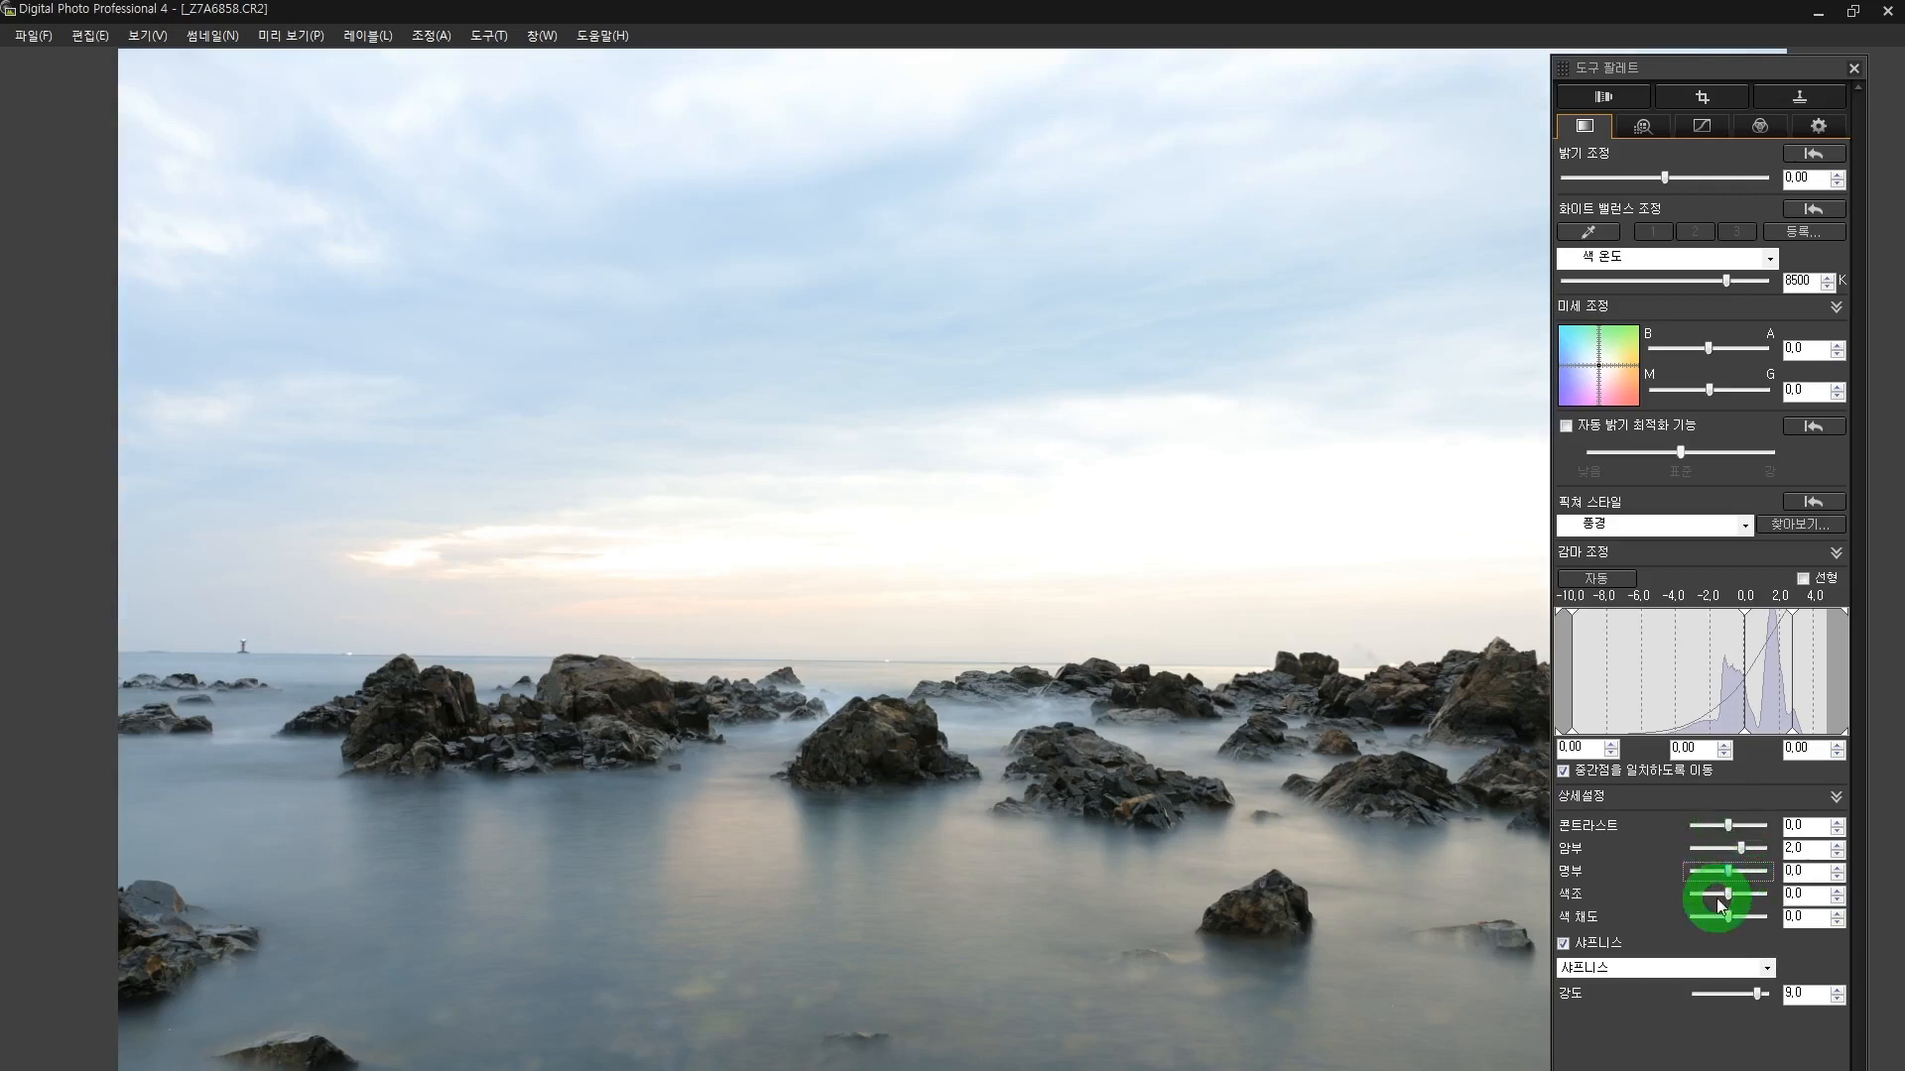
pyautogui.moveTo(1729, 875); pyautogui.dragTo(1721, 873)
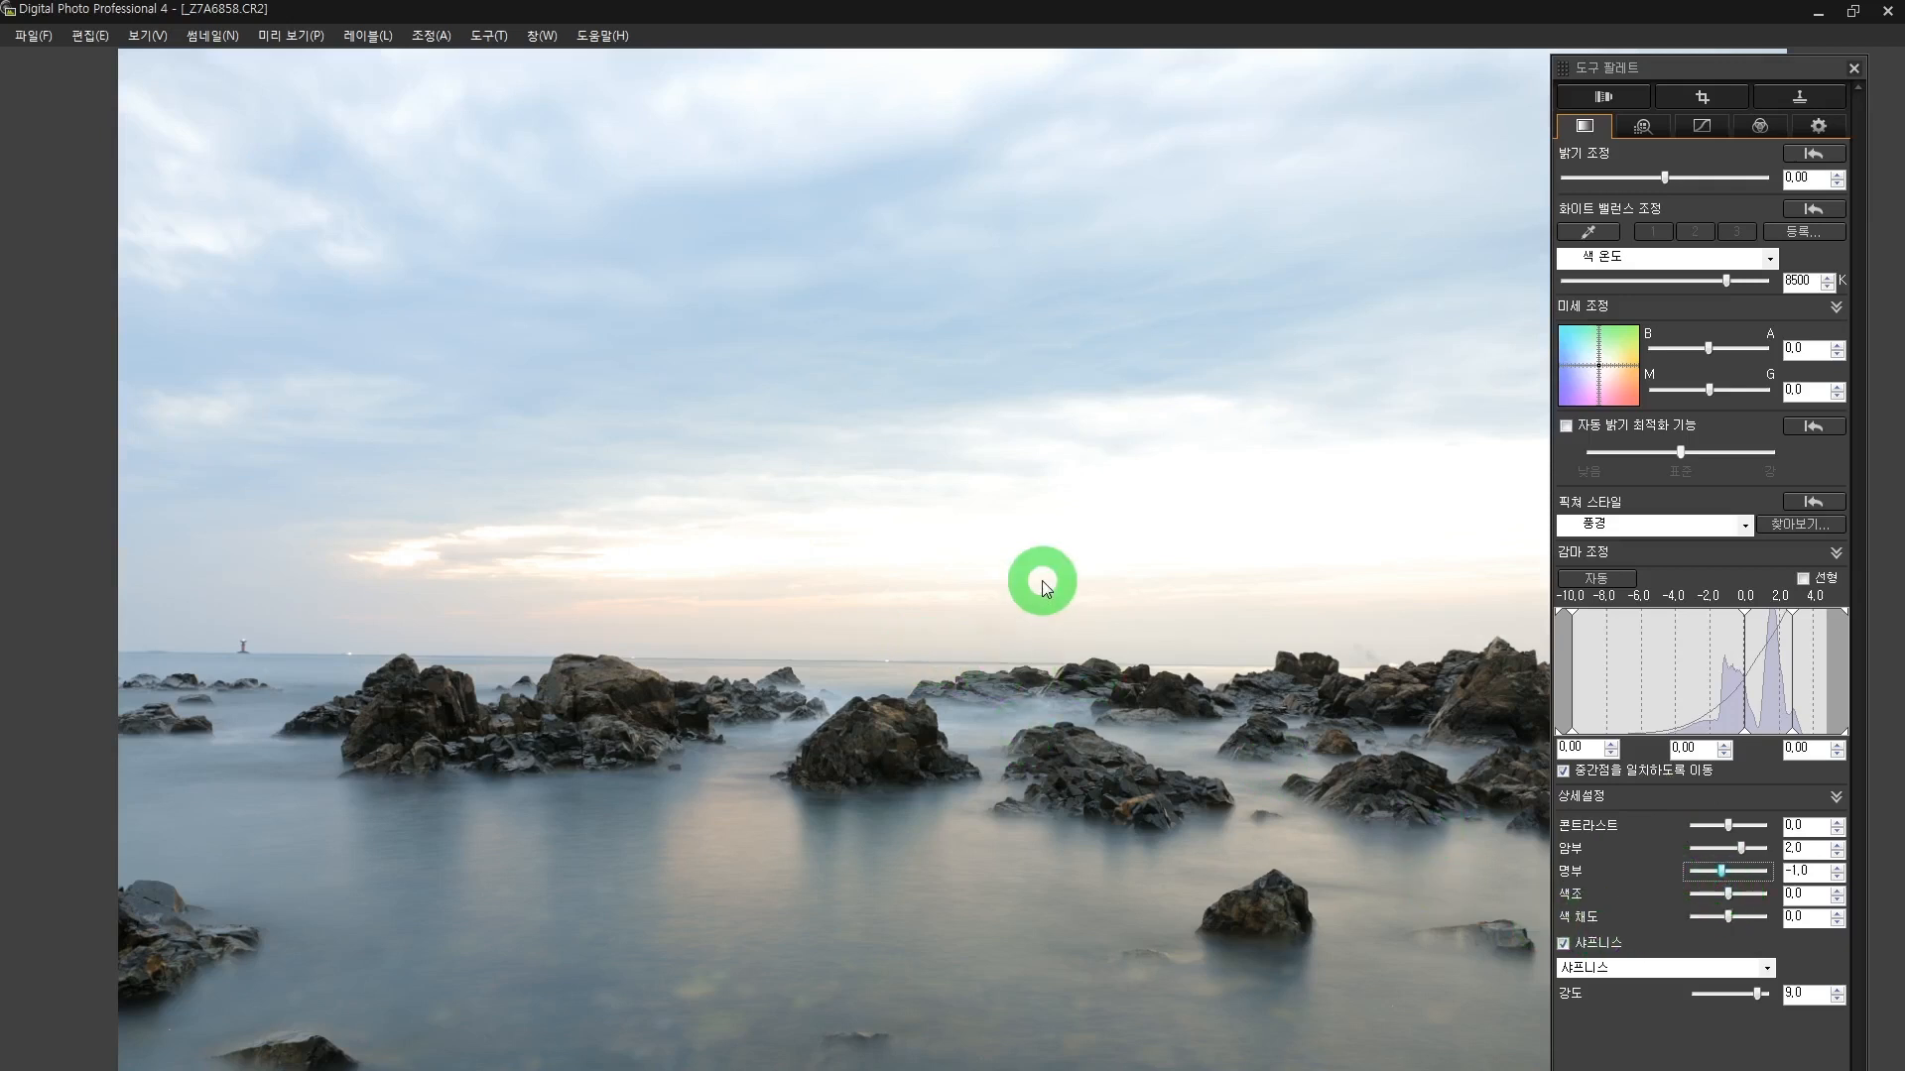
# Set the color tone (색조) to -1.0 and the color saturation (색 채도) to -1.0
pyautogui.moveTo(1728, 892); pyautogui.dragTo(1746, 897)
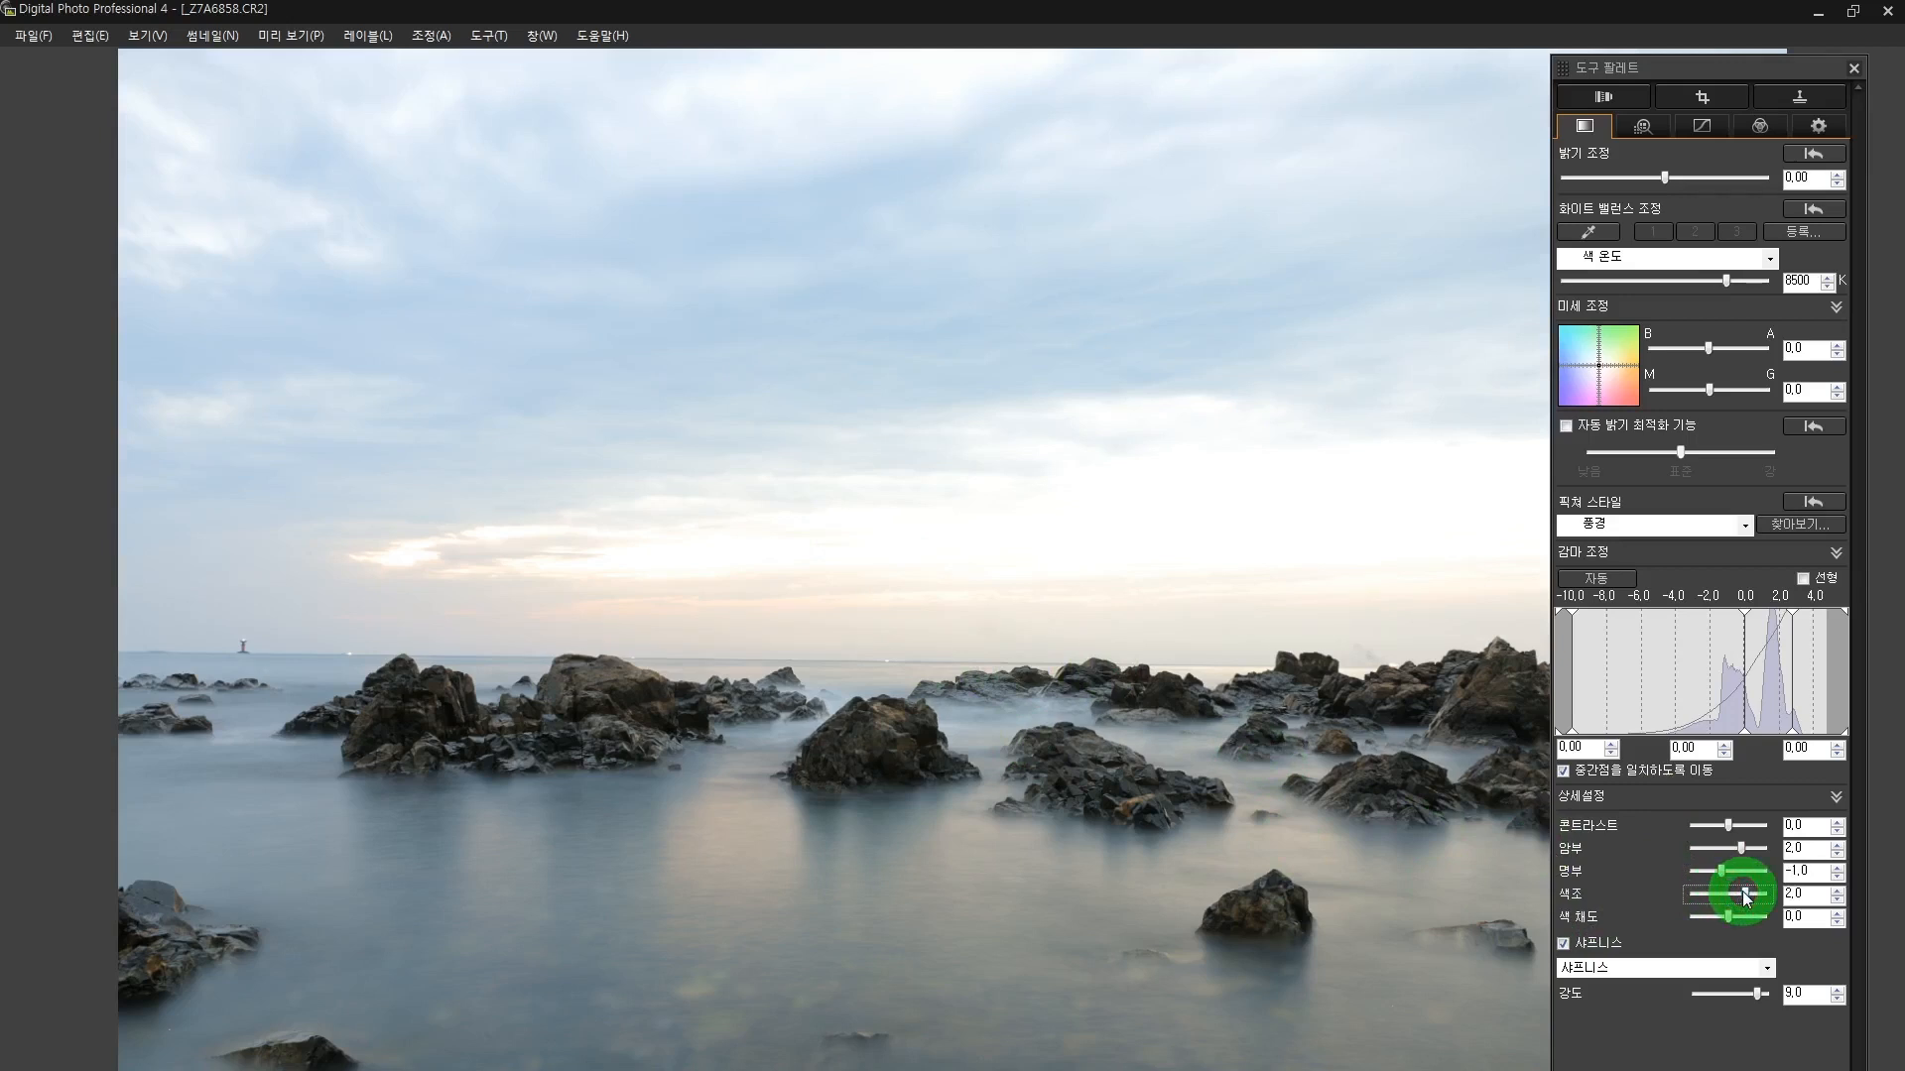
pyautogui.moveTo(1746, 897); pyautogui.dragTo(1719, 900)
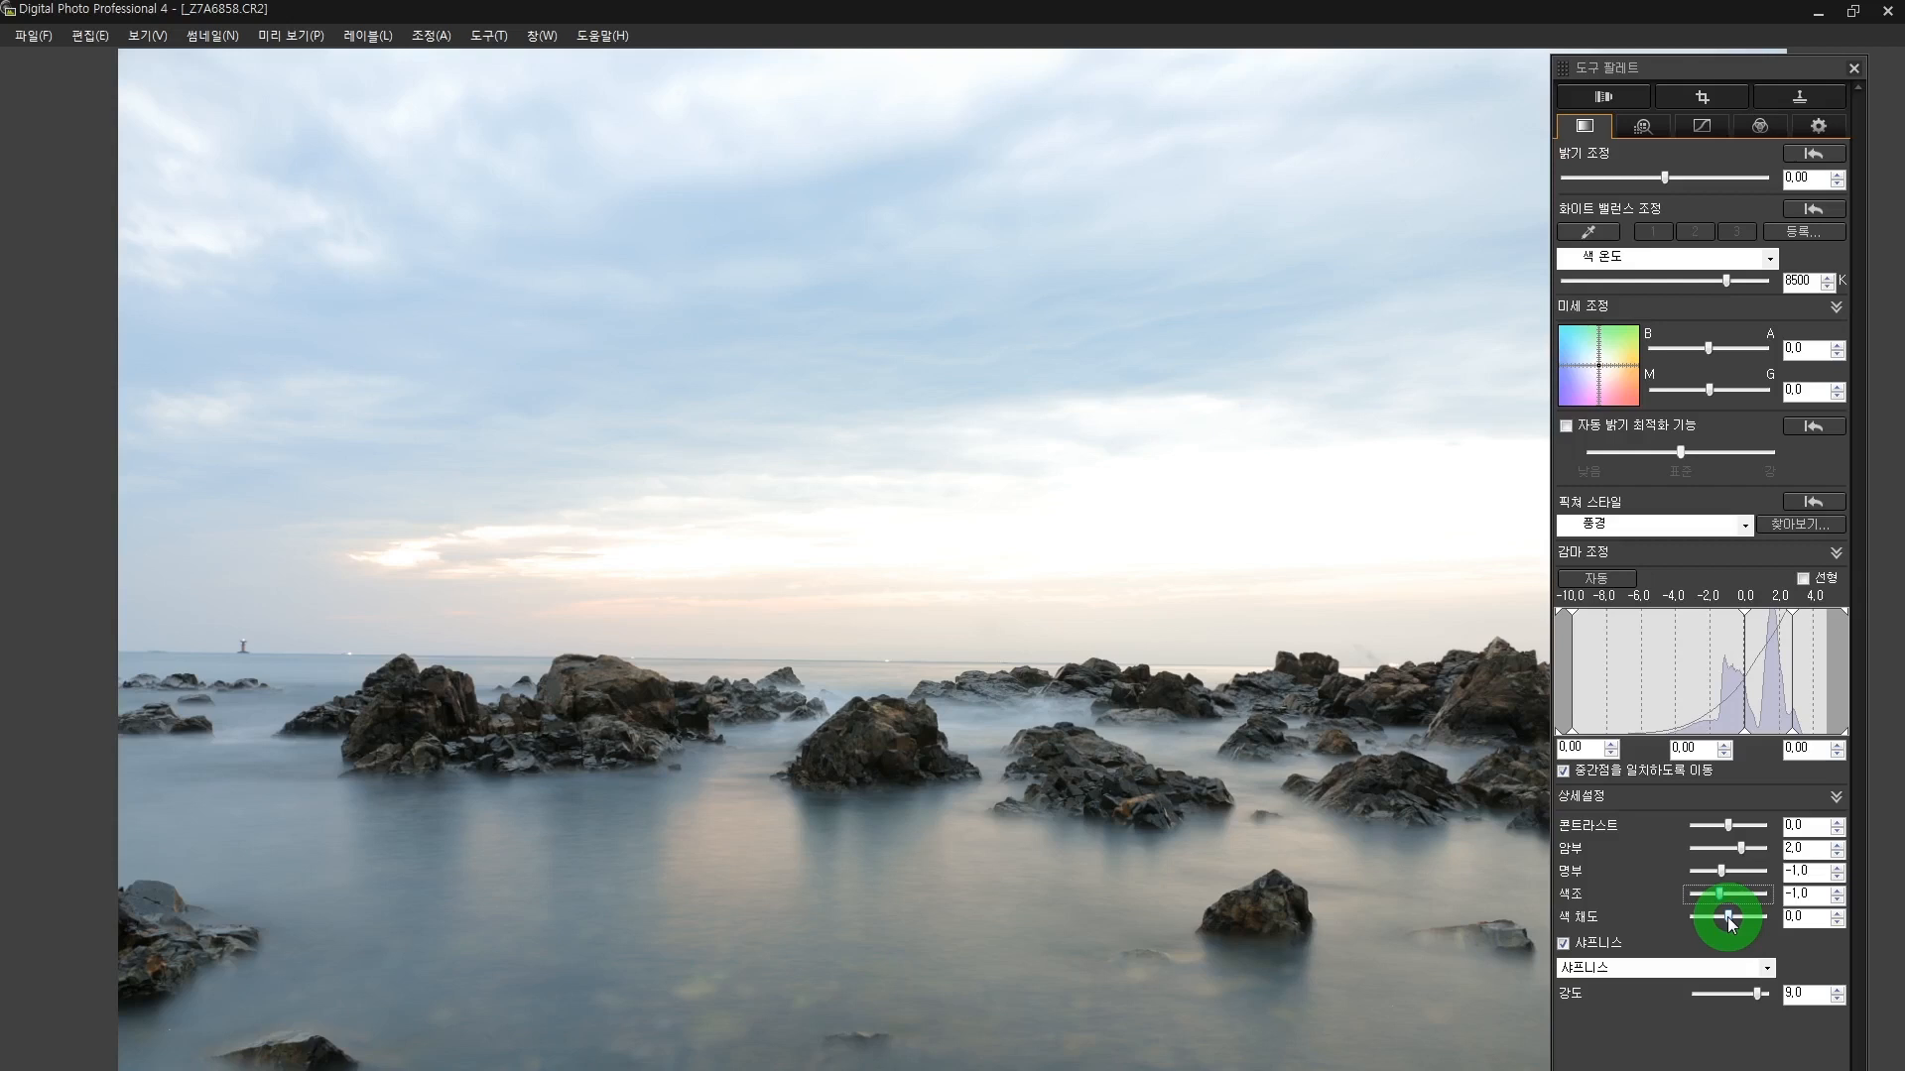
pyautogui.moveTo(1729, 922); pyautogui.dragTo(1721, 922)
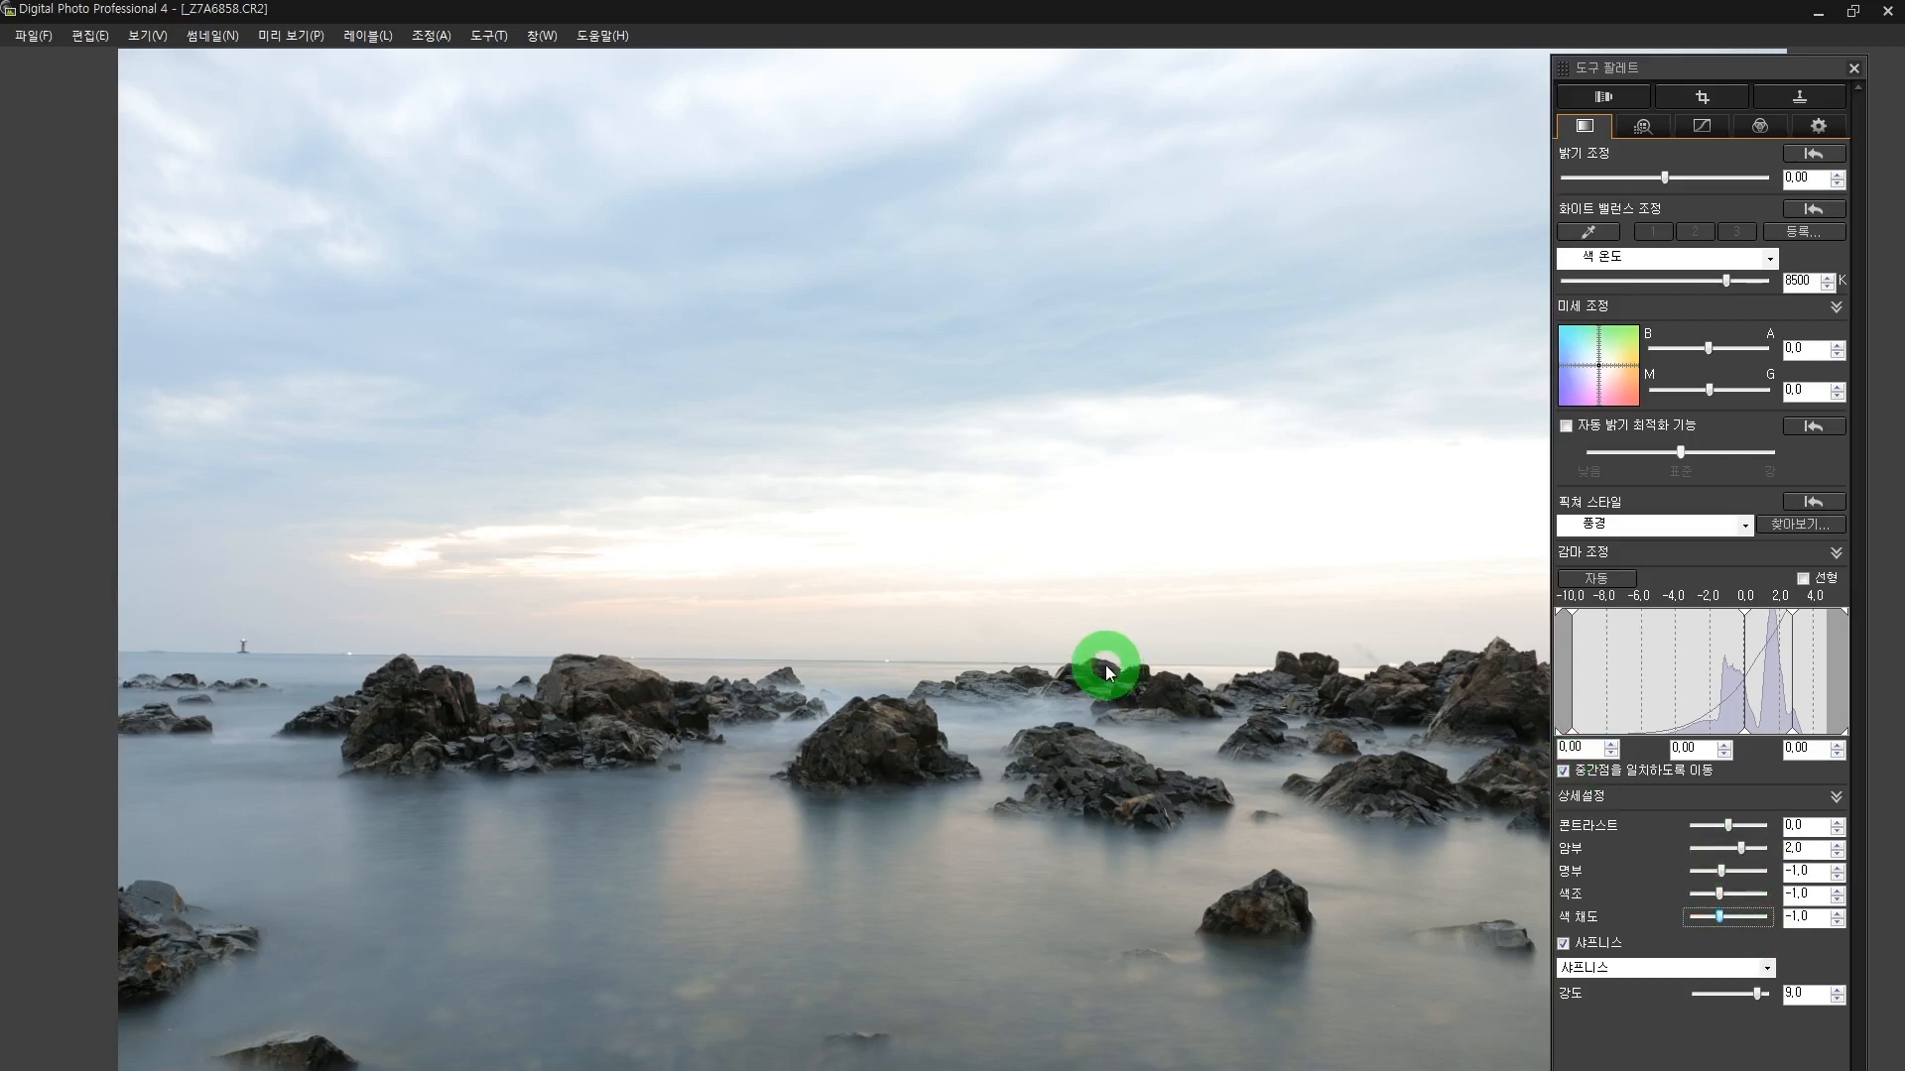
# Transfer the adjusted photo to Photoshop
pyautogui.click(490, 36)
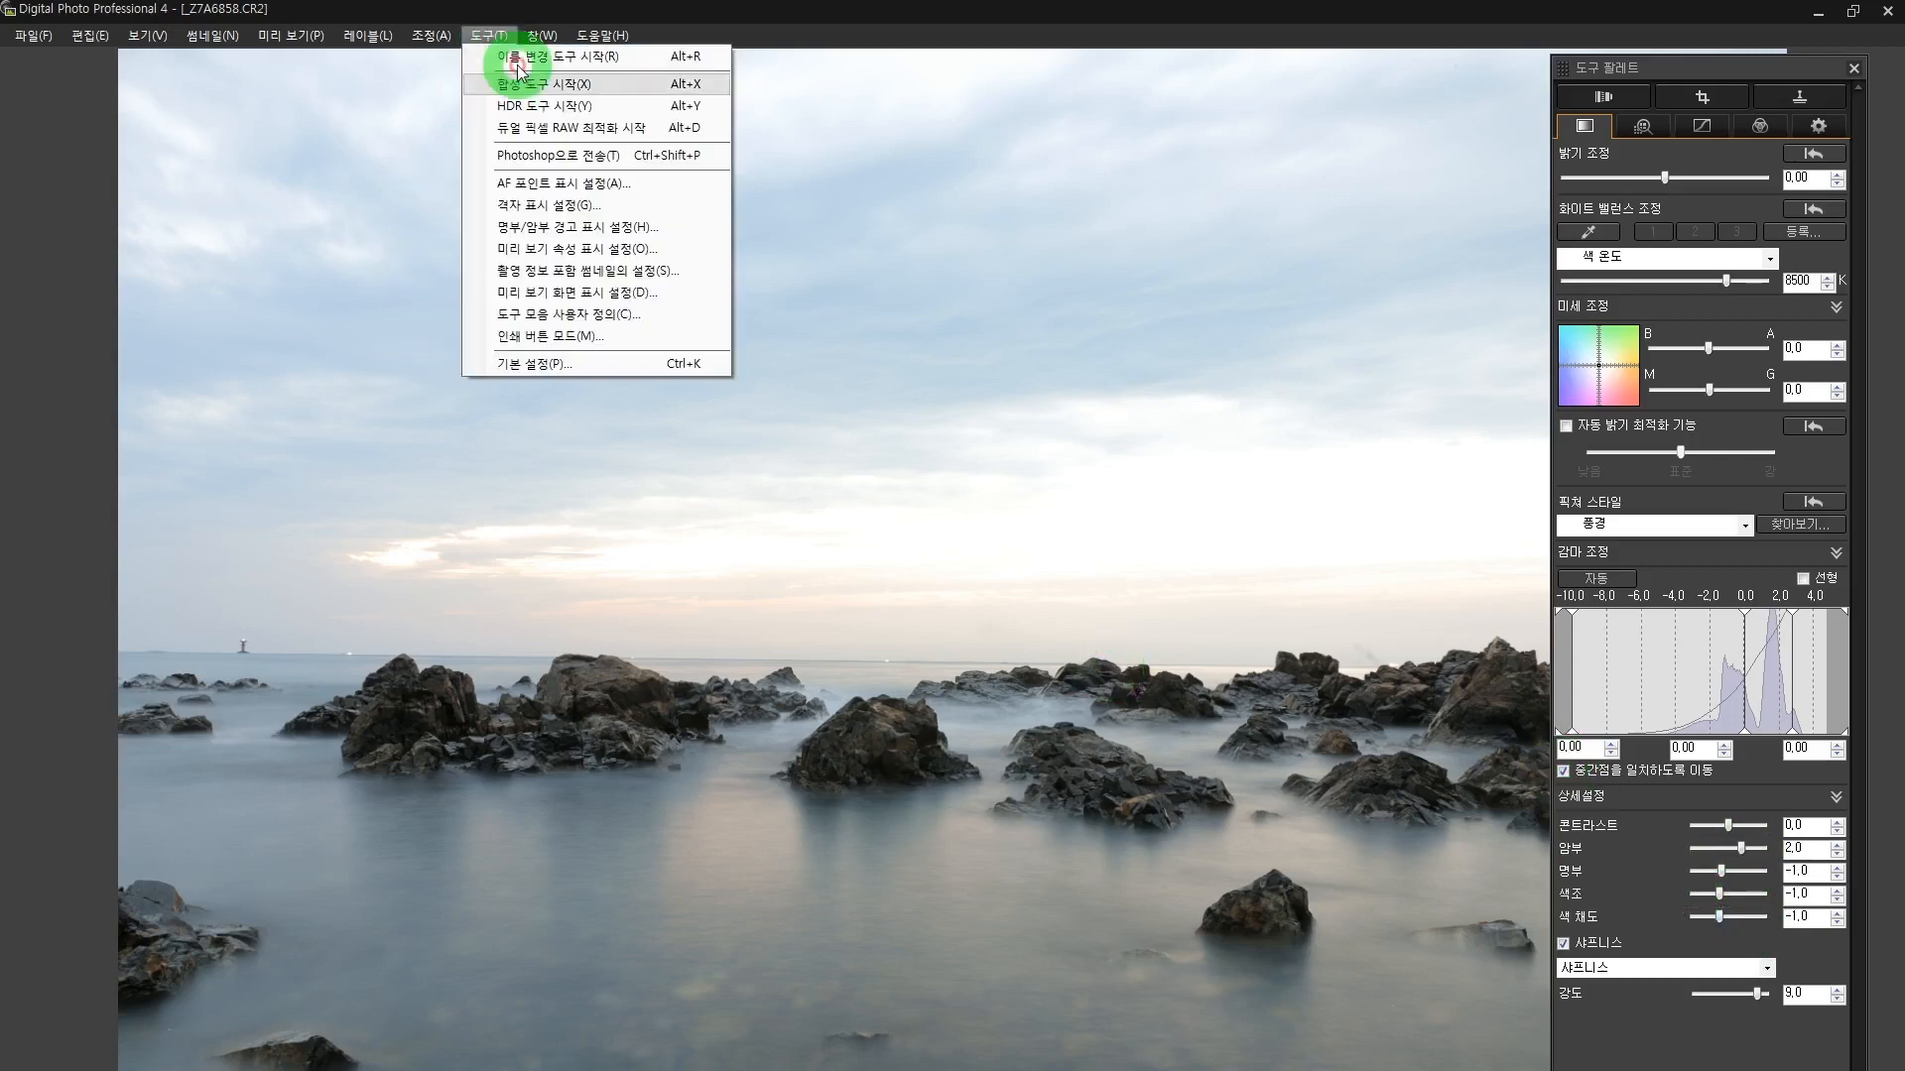
pyautogui.click(533, 157)
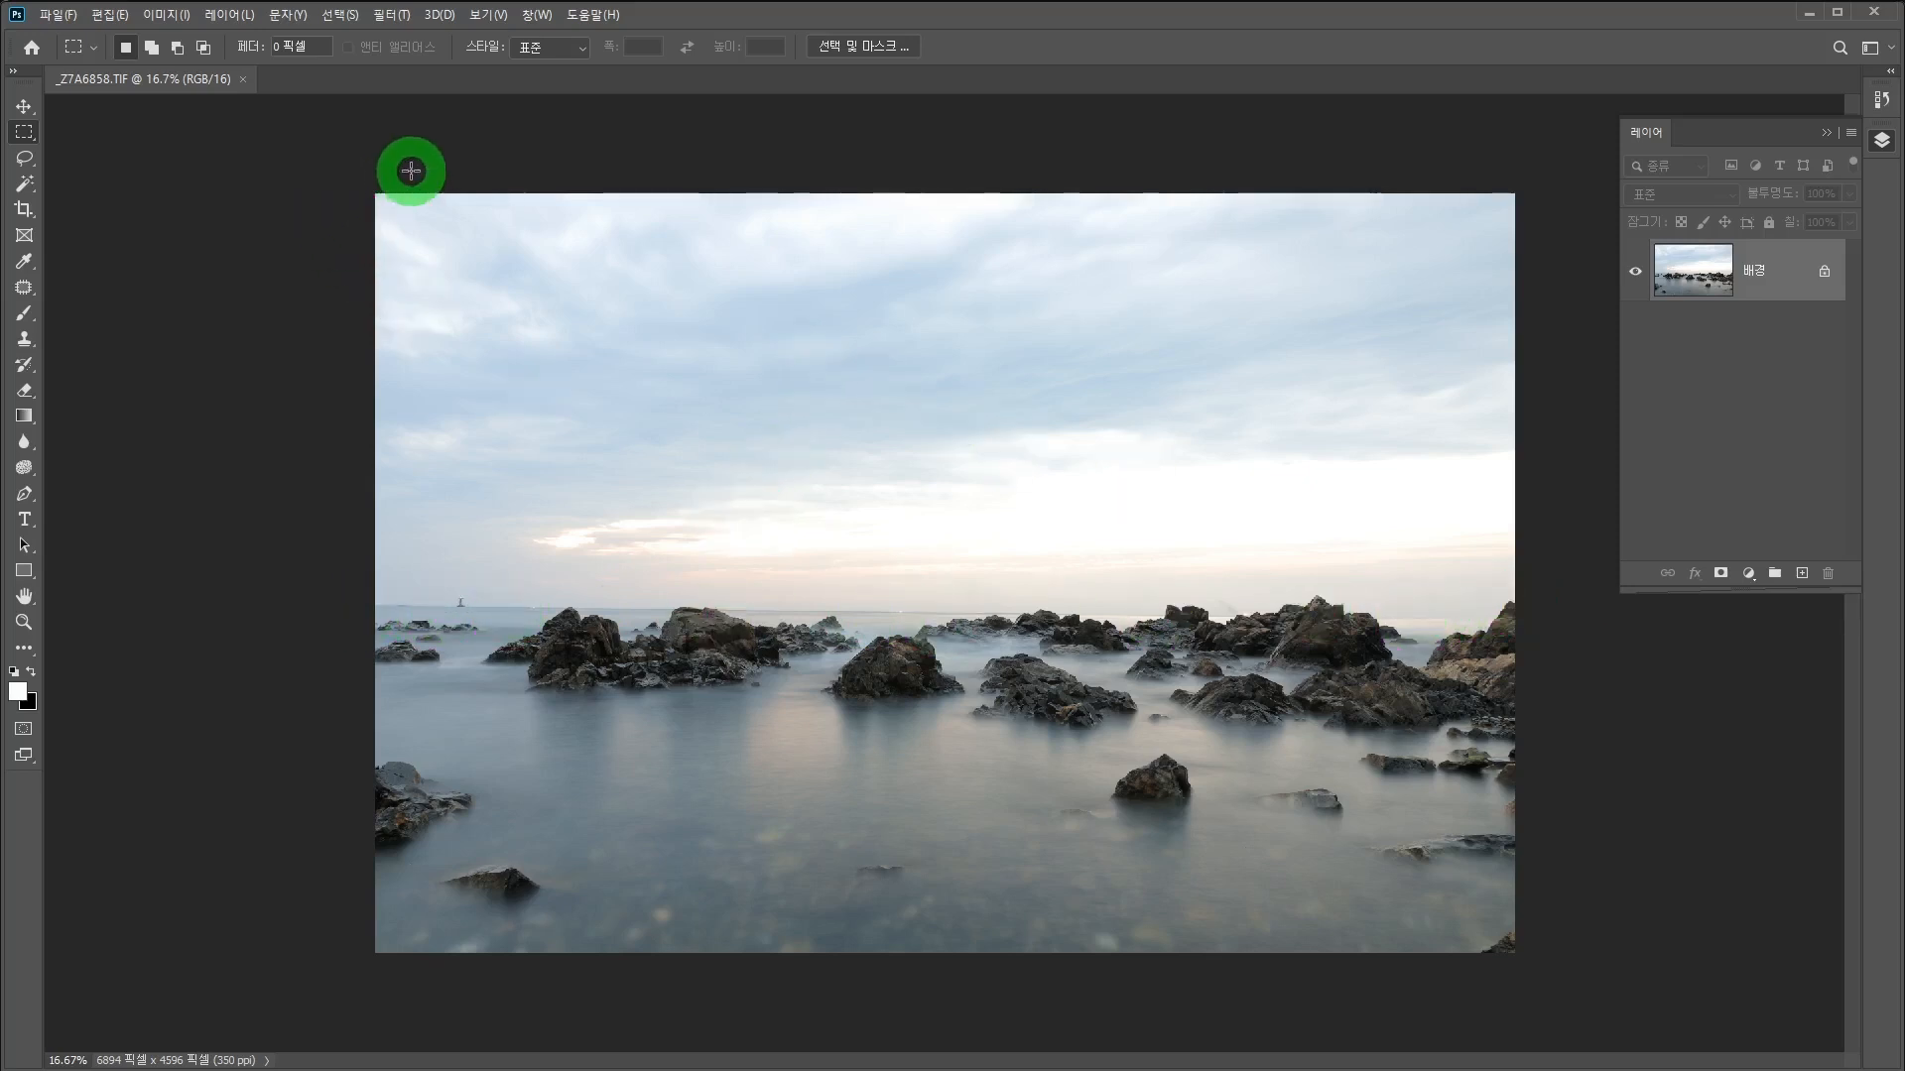
# Show the rulers and place a horizontal guide along the sea horizon
pyautogui.click(489, 15)
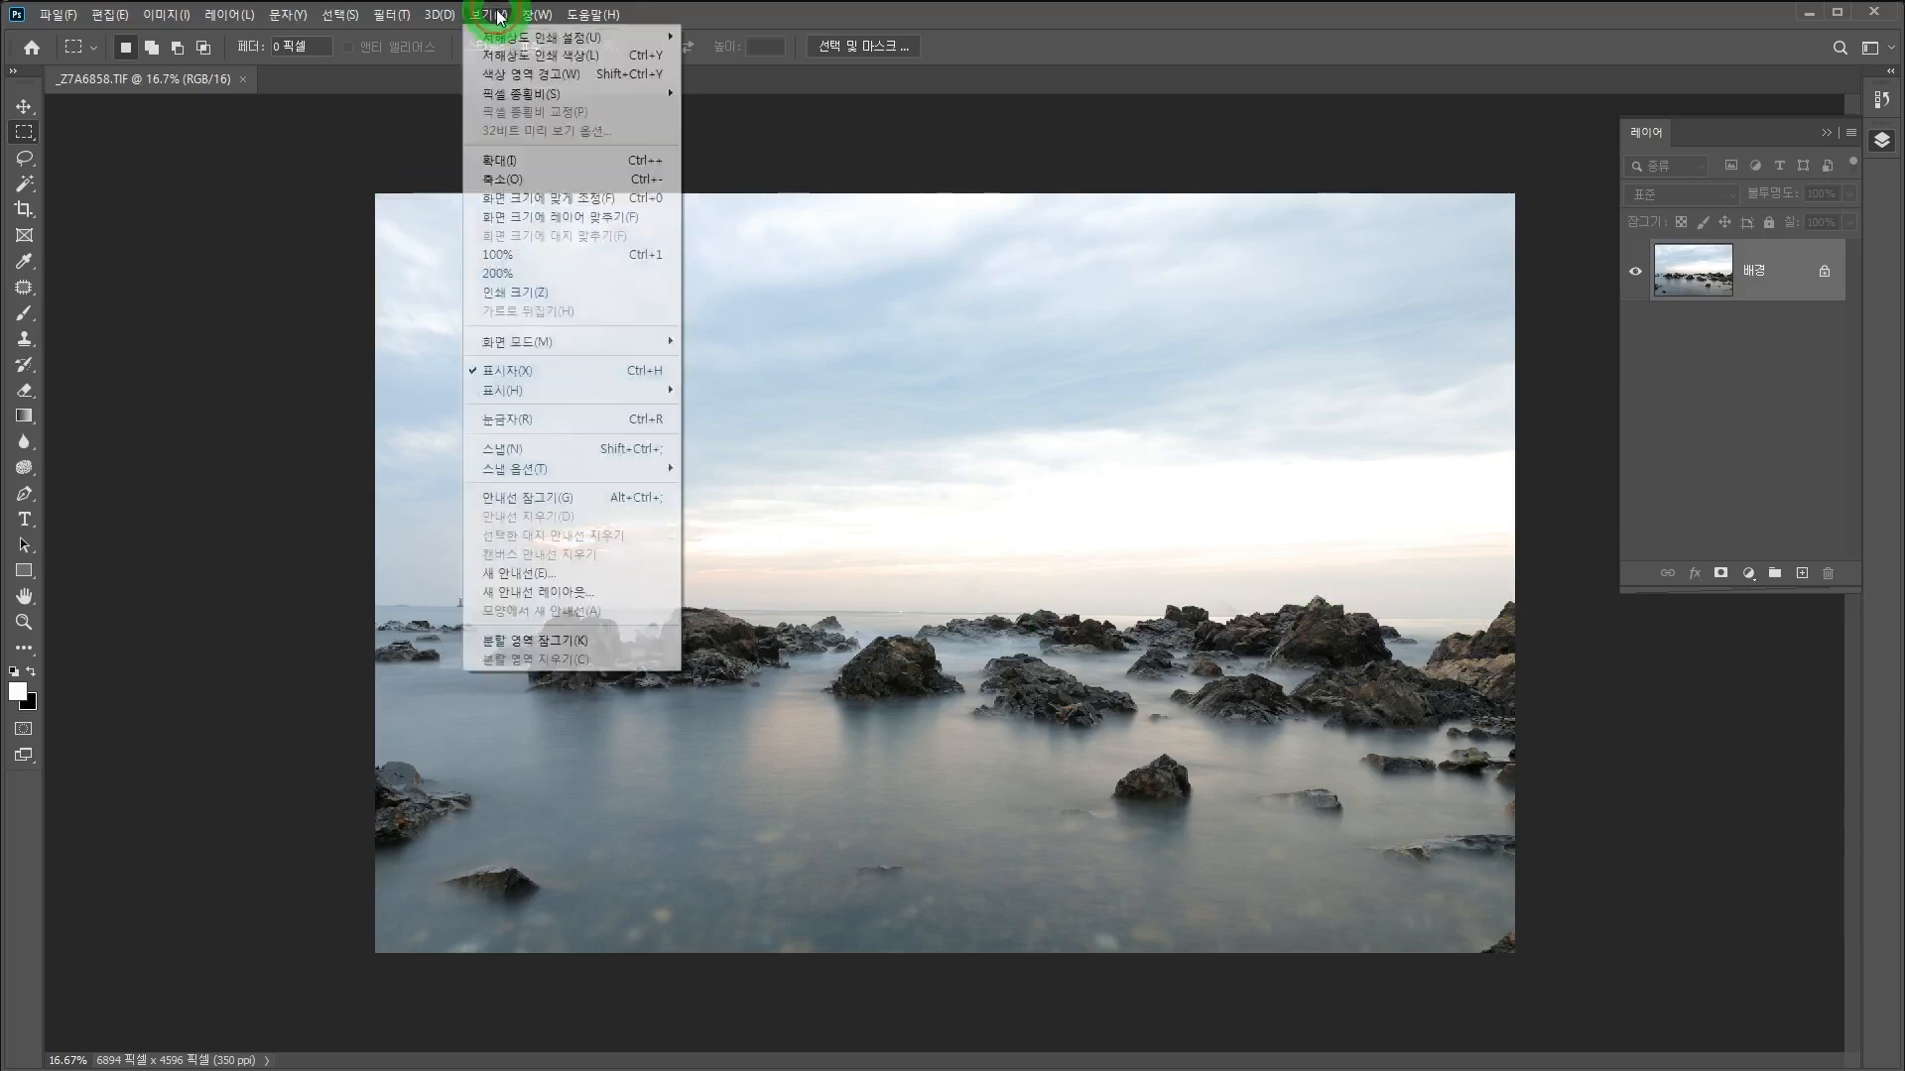
pyautogui.click(537, 422)
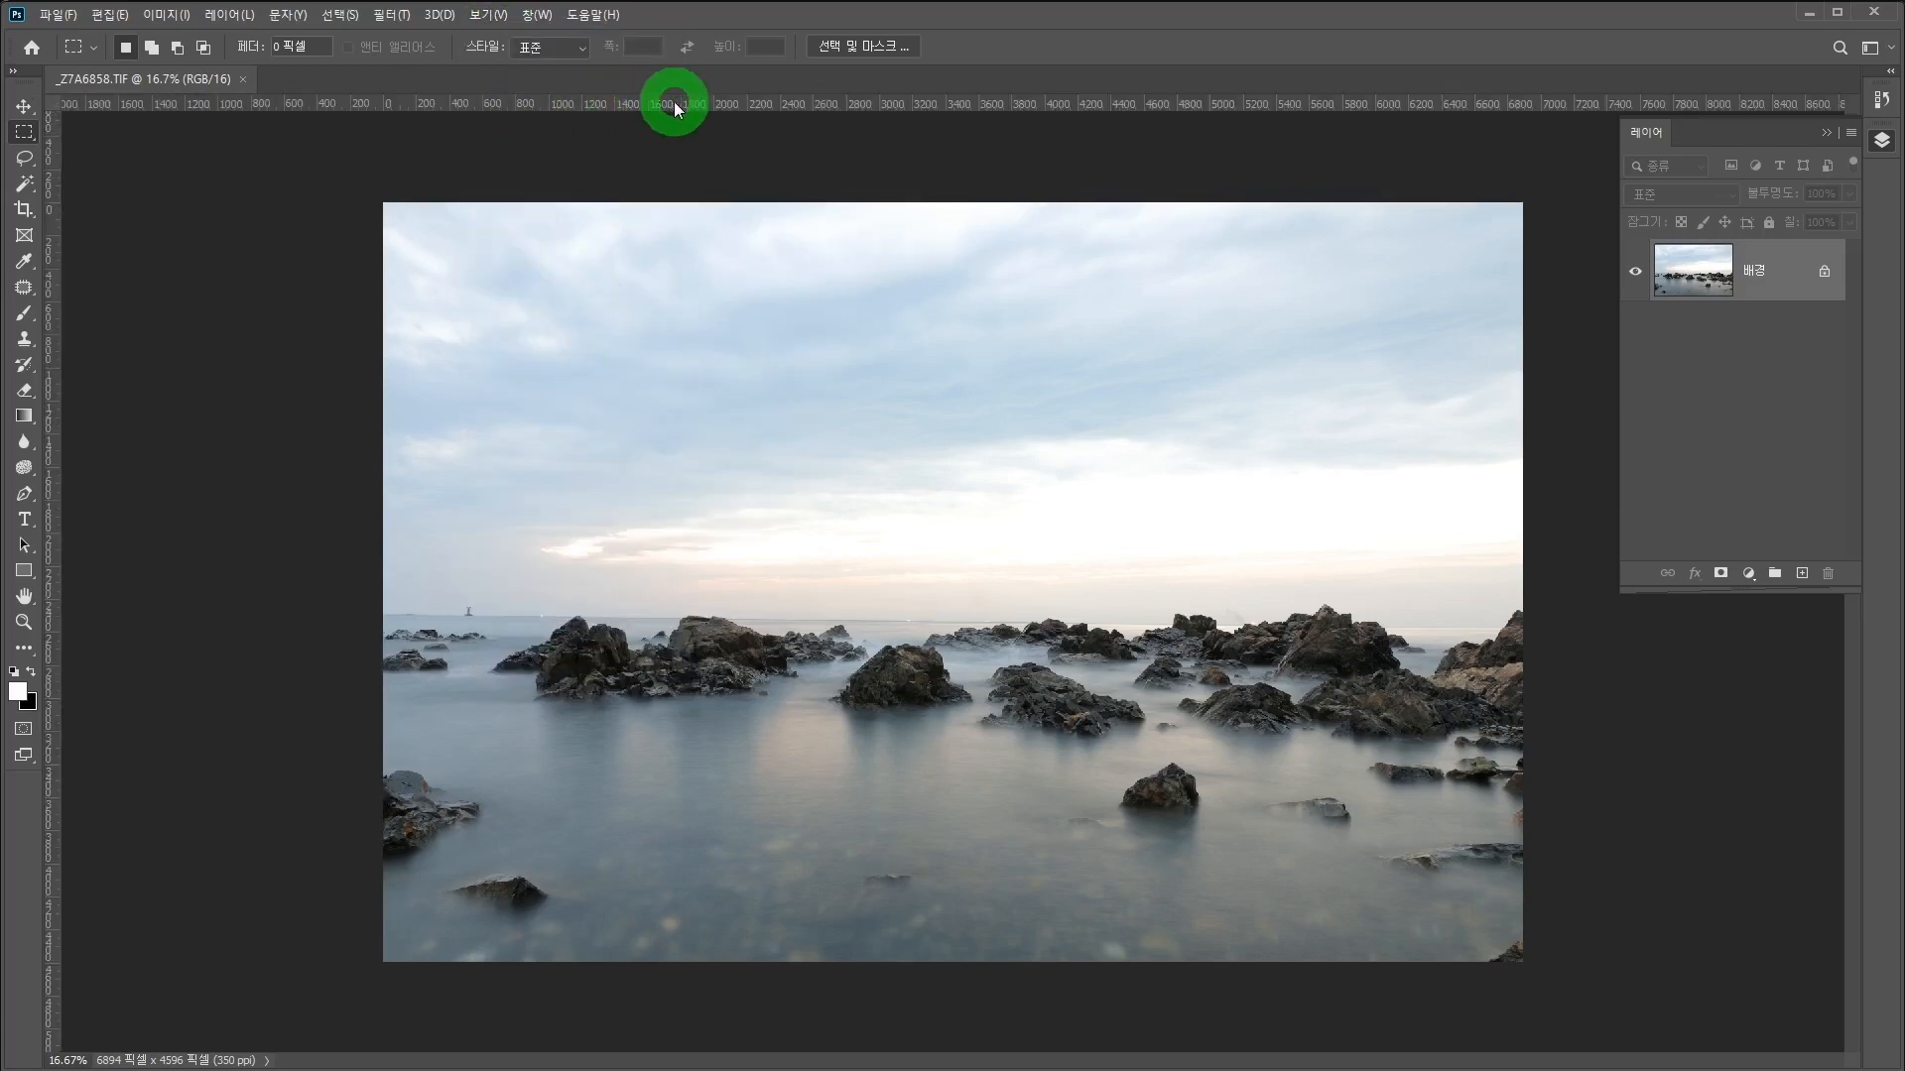
pyautogui.click(613, 99)
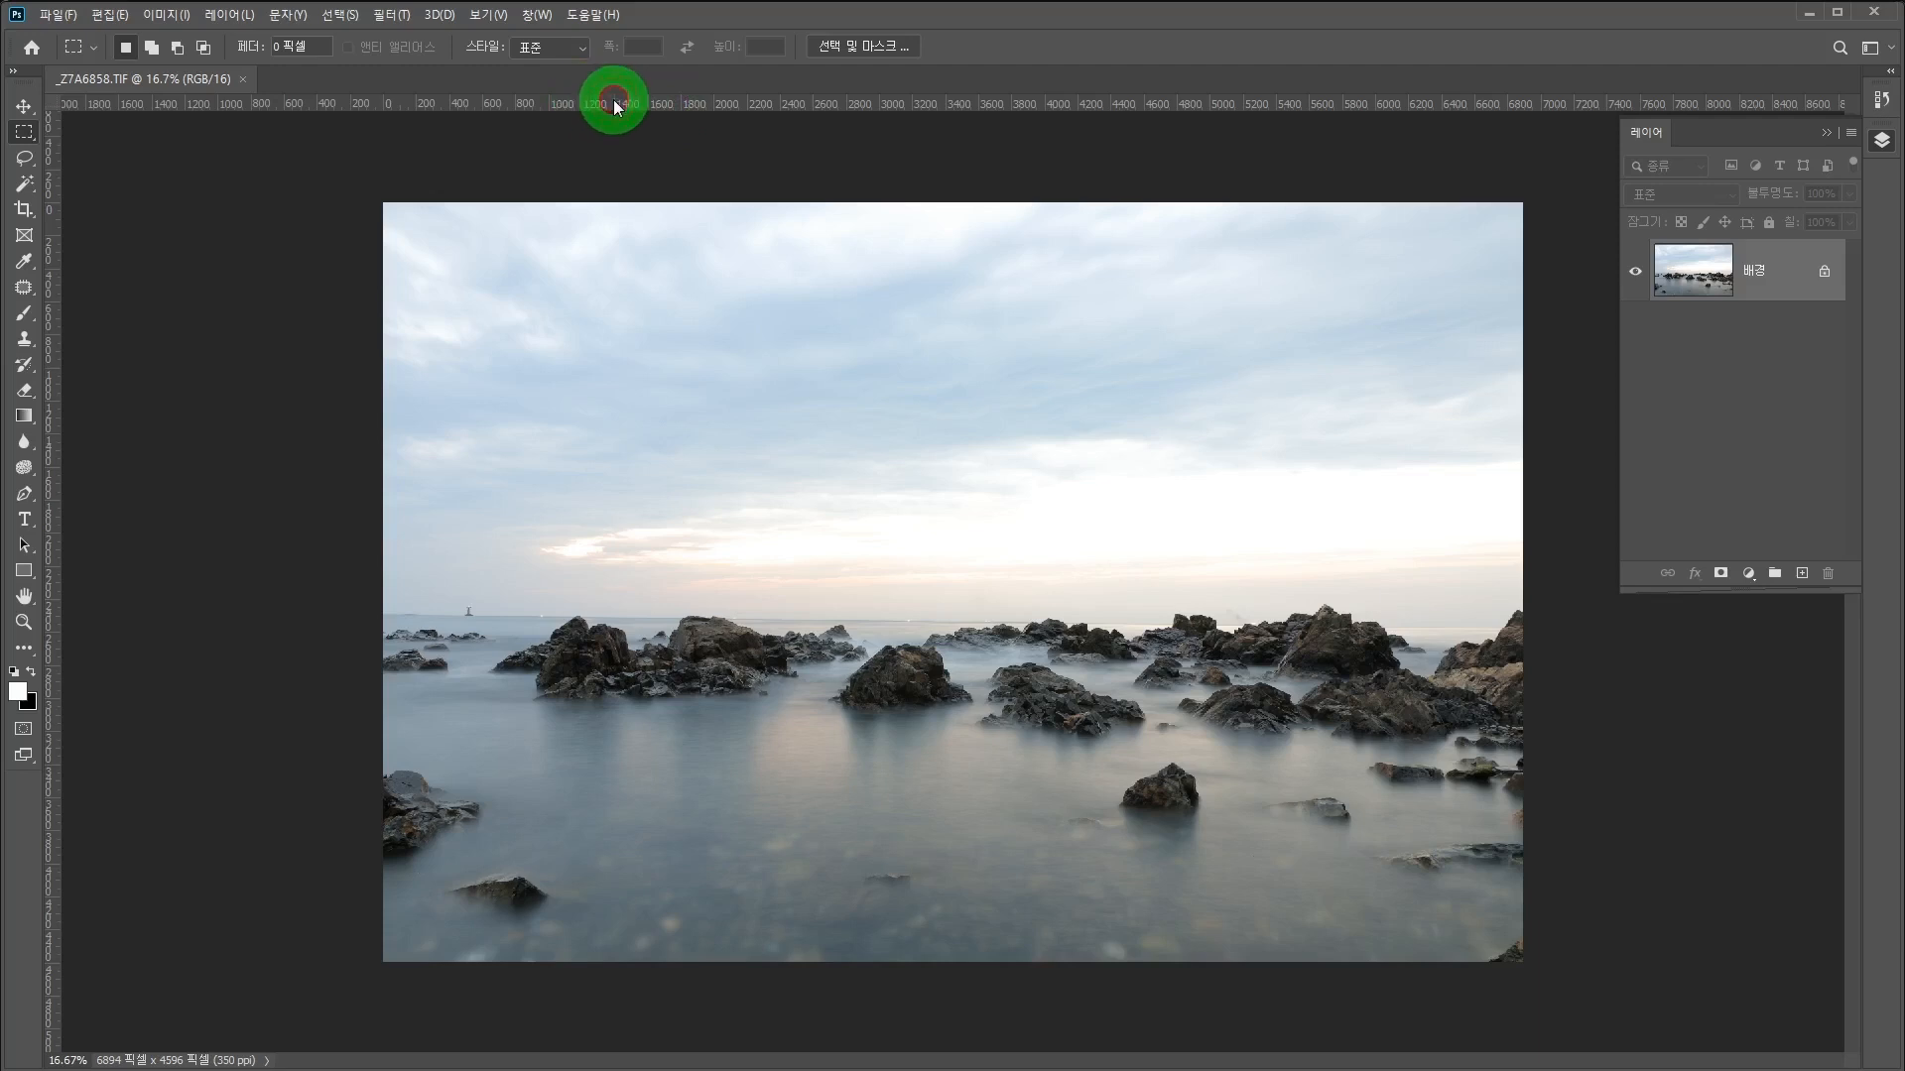
pyautogui.moveTo(615, 106); pyautogui.dragTo(620, 612)
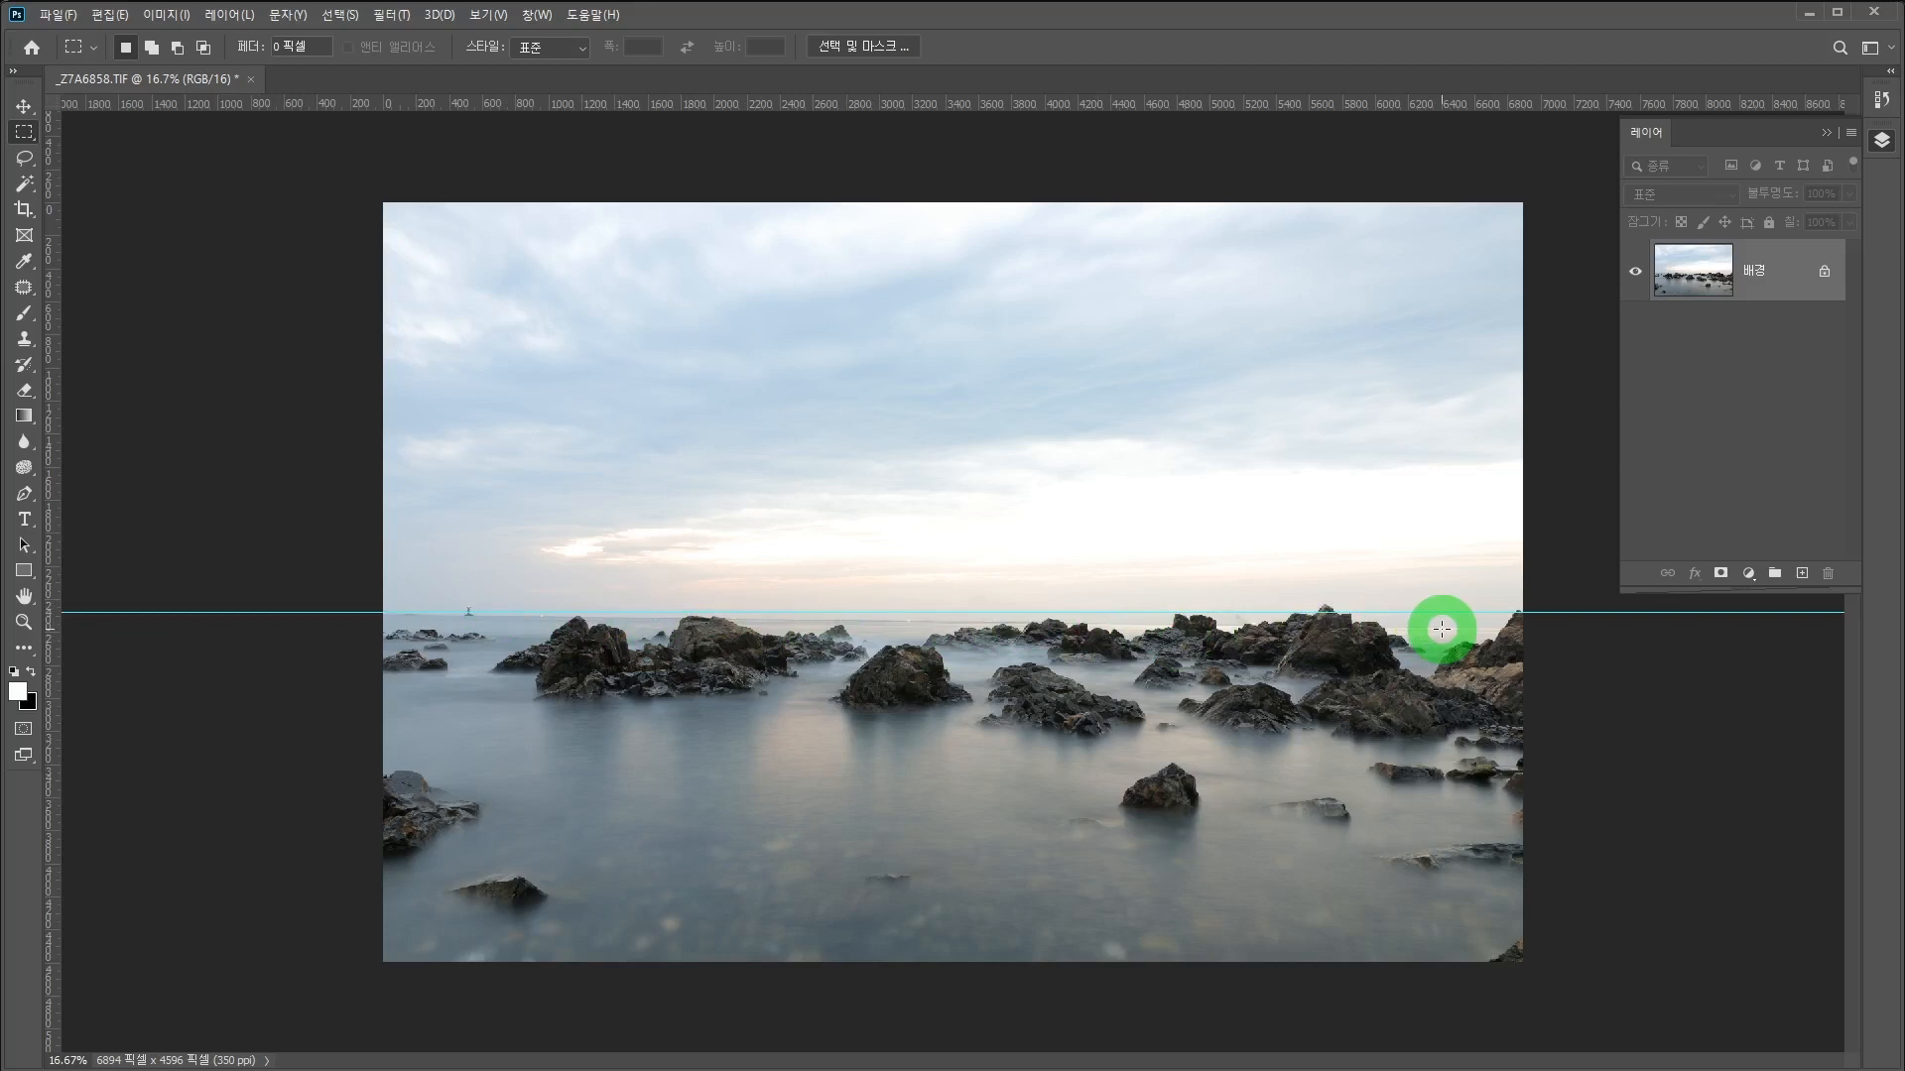
# Select the whole image and rotate it with Free Transform by about -0.79° to align the sea horizon with the guide
pyautogui.moveTo(322, 179); pyautogui.dragTo(1537, 978)
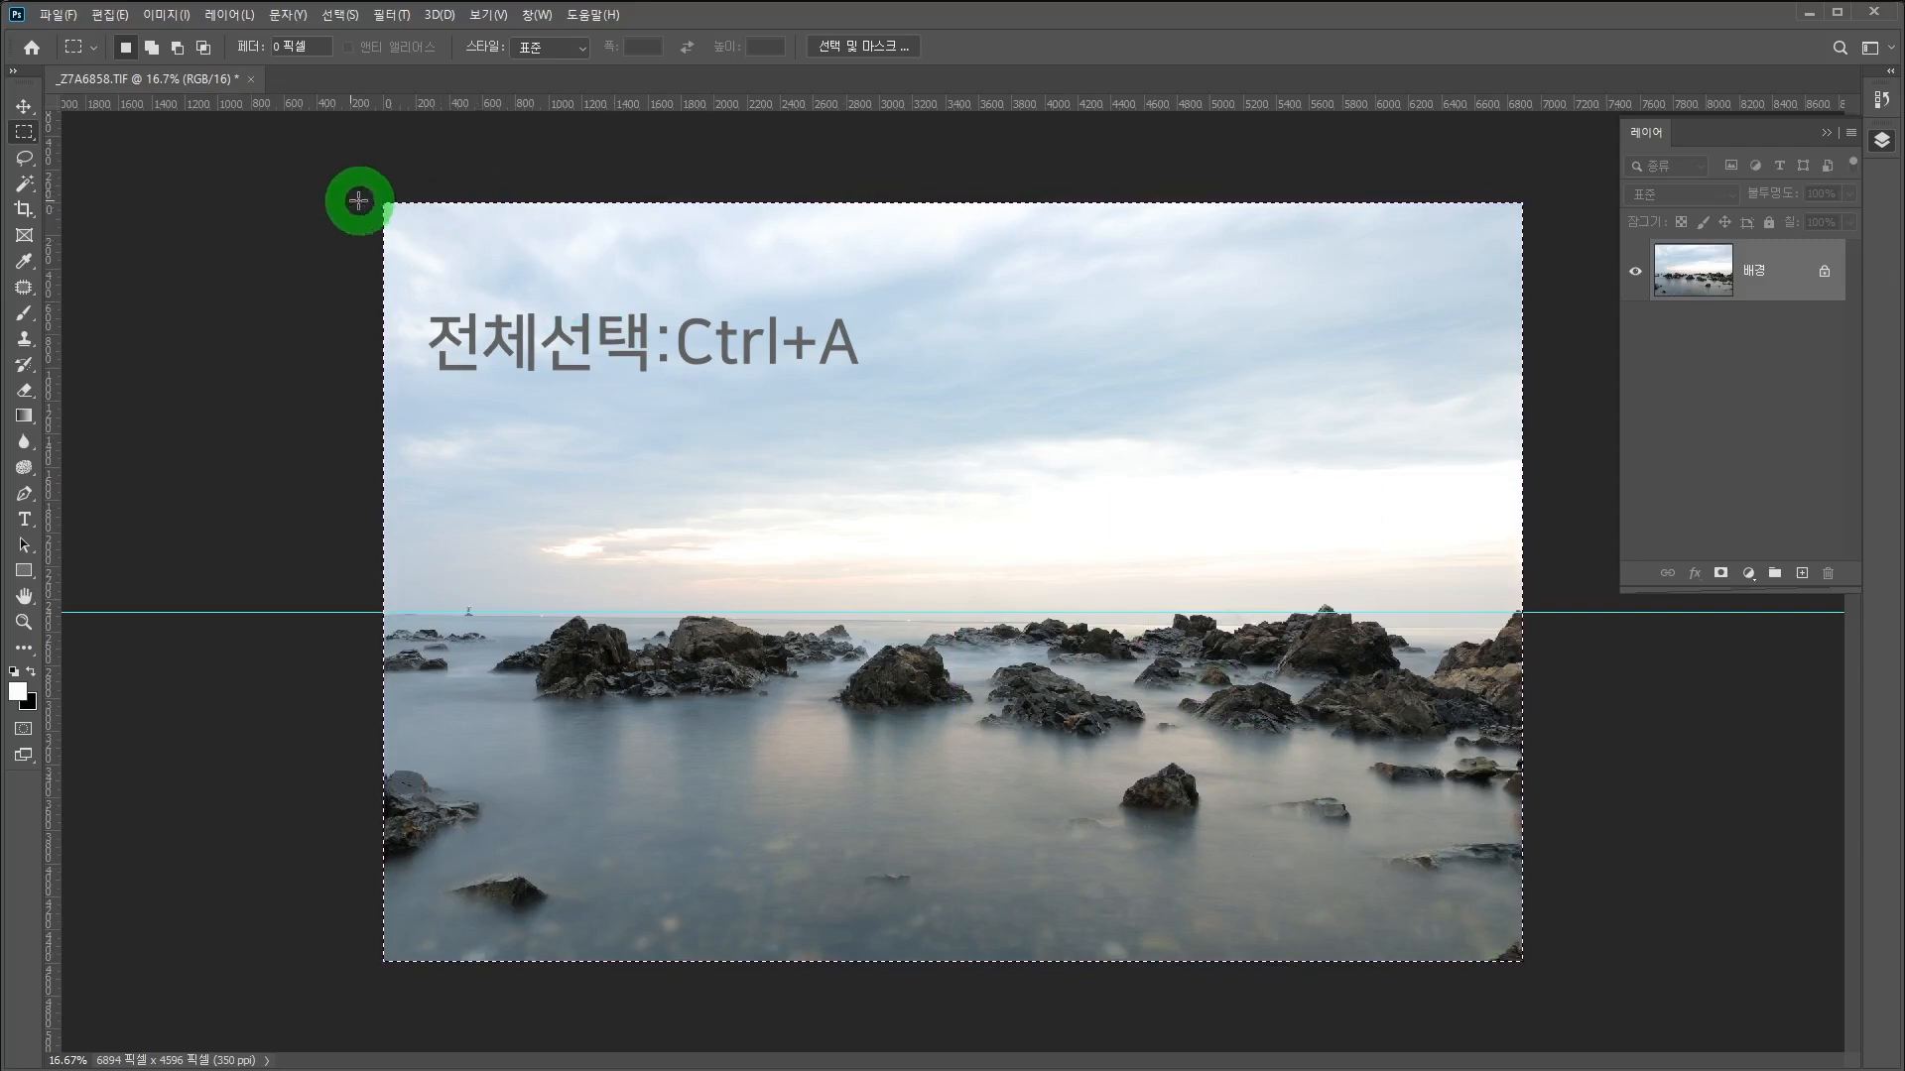
pyautogui.click(109, 15)
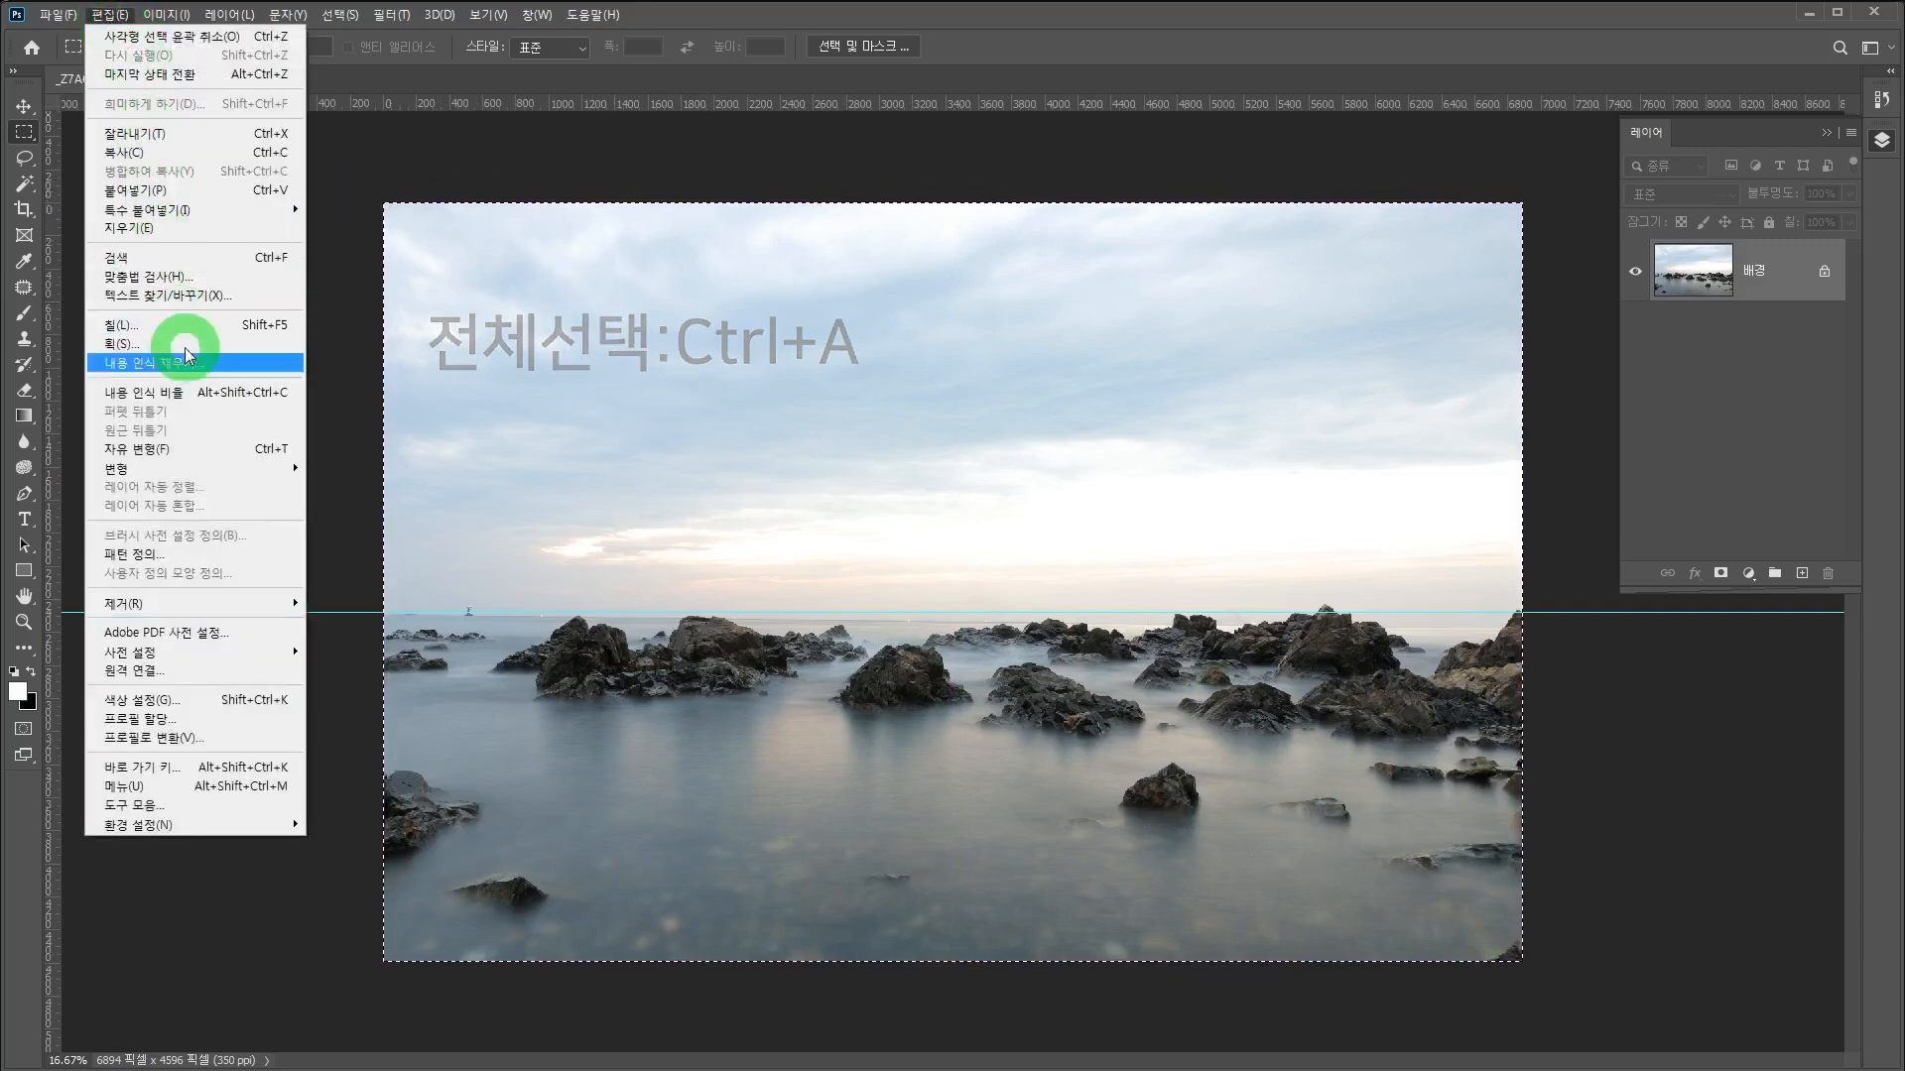
pyautogui.click(193, 444)
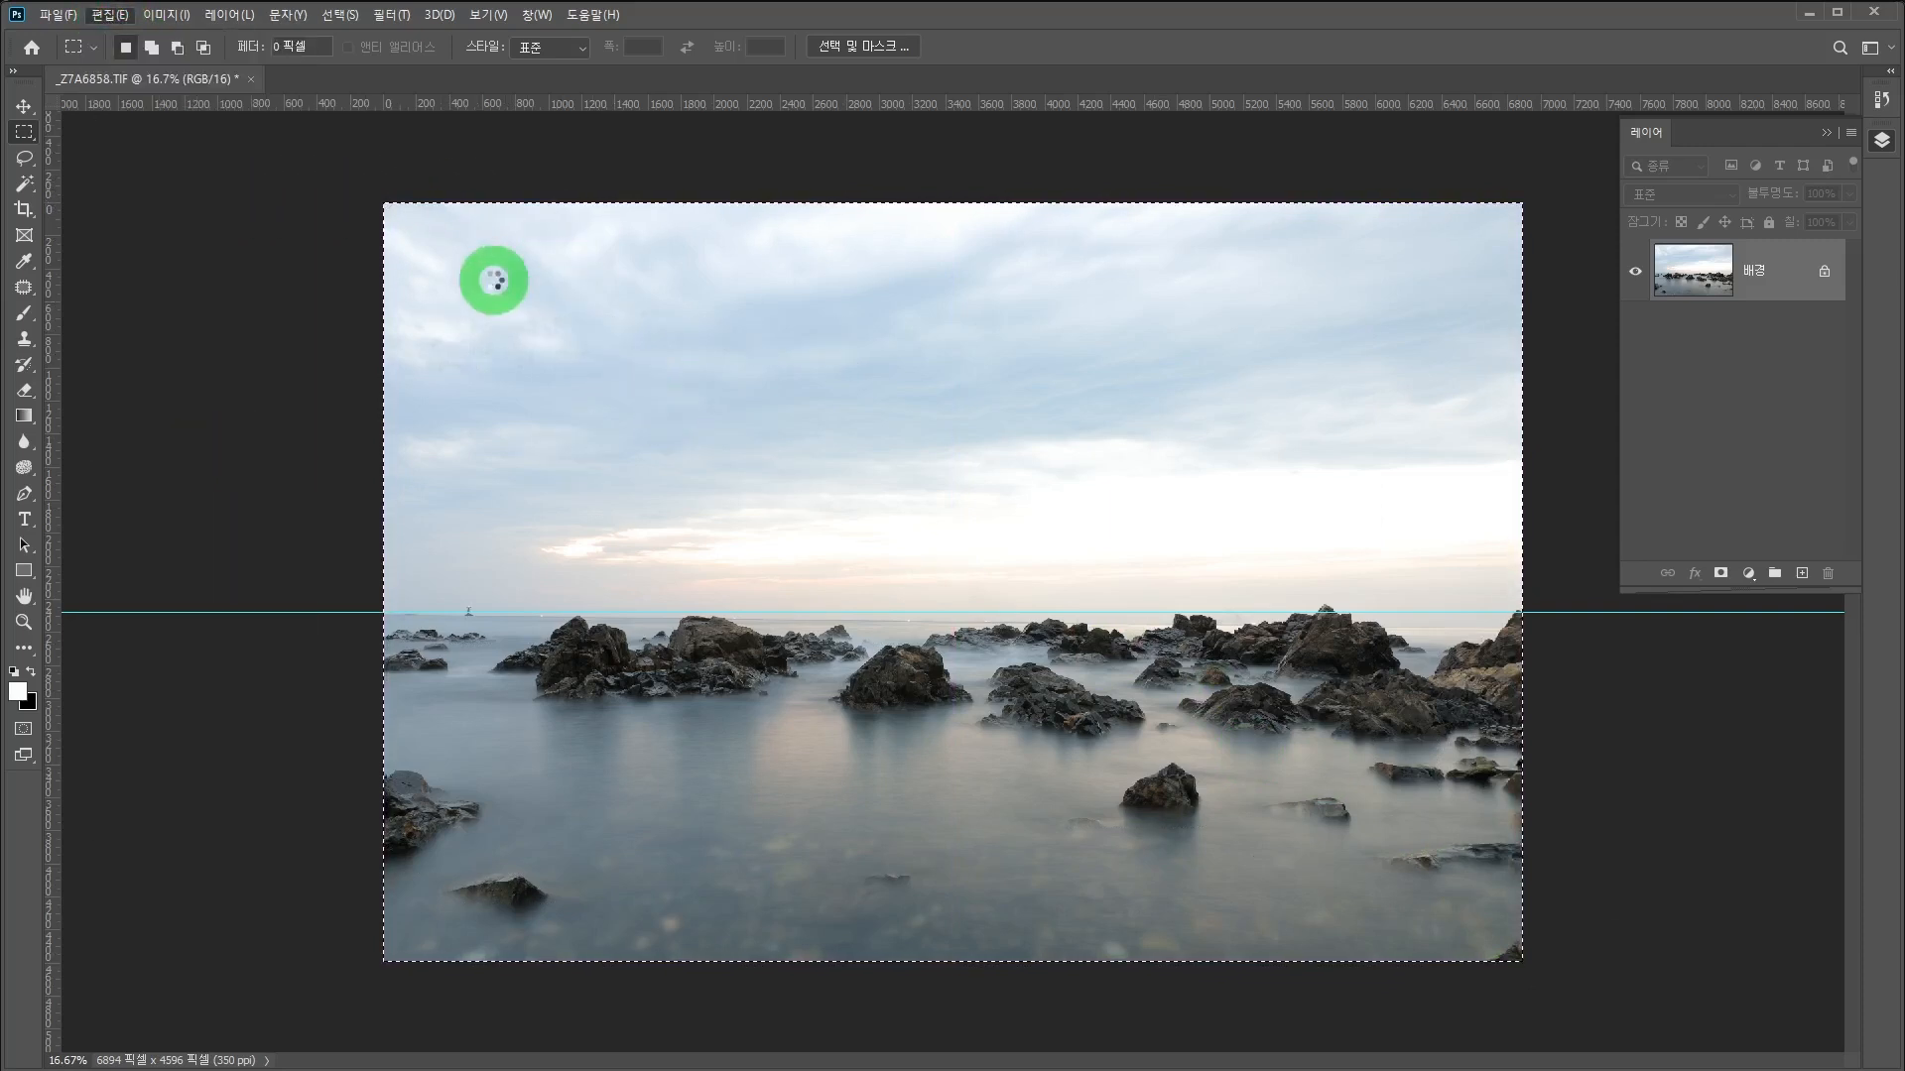
pyautogui.moveTo(372, 194); pyautogui.dragTo(358, 193)
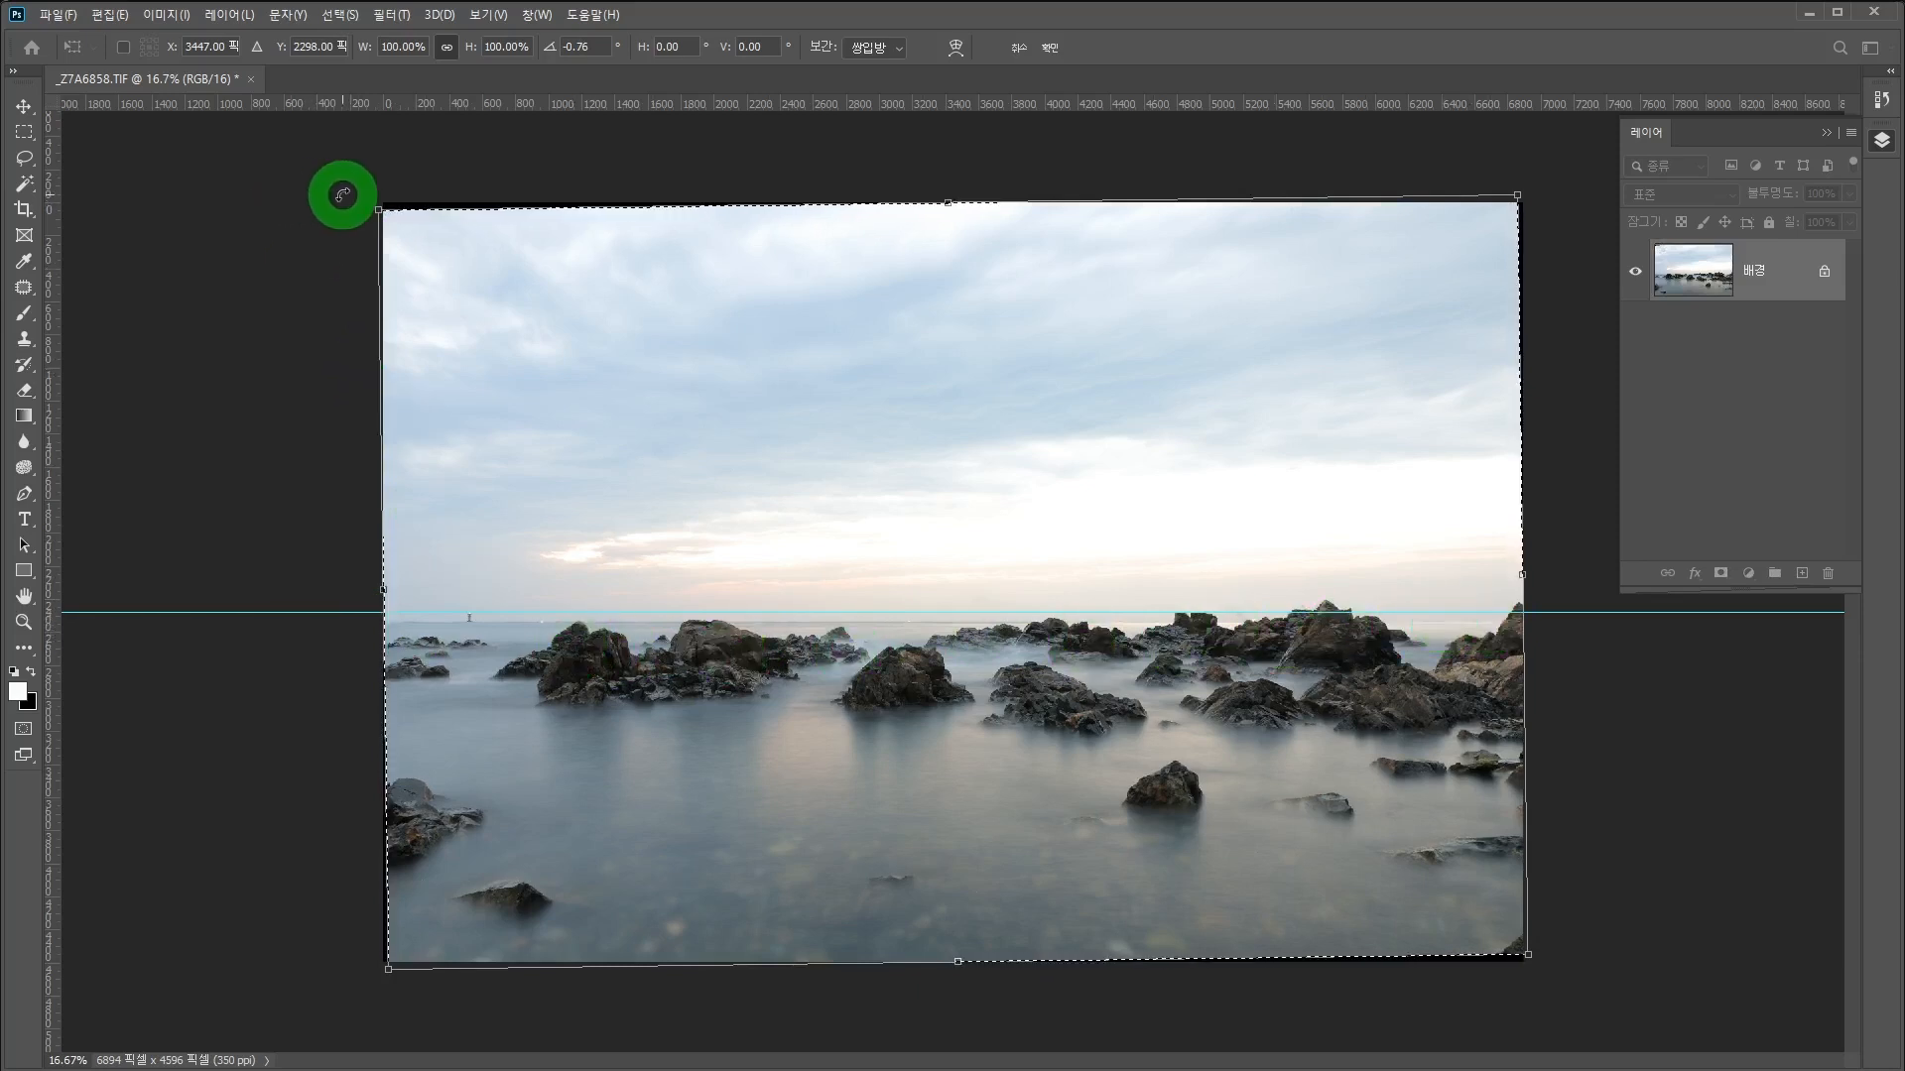
pyautogui.moveTo(342, 194); pyautogui.dragTo(338, 192)
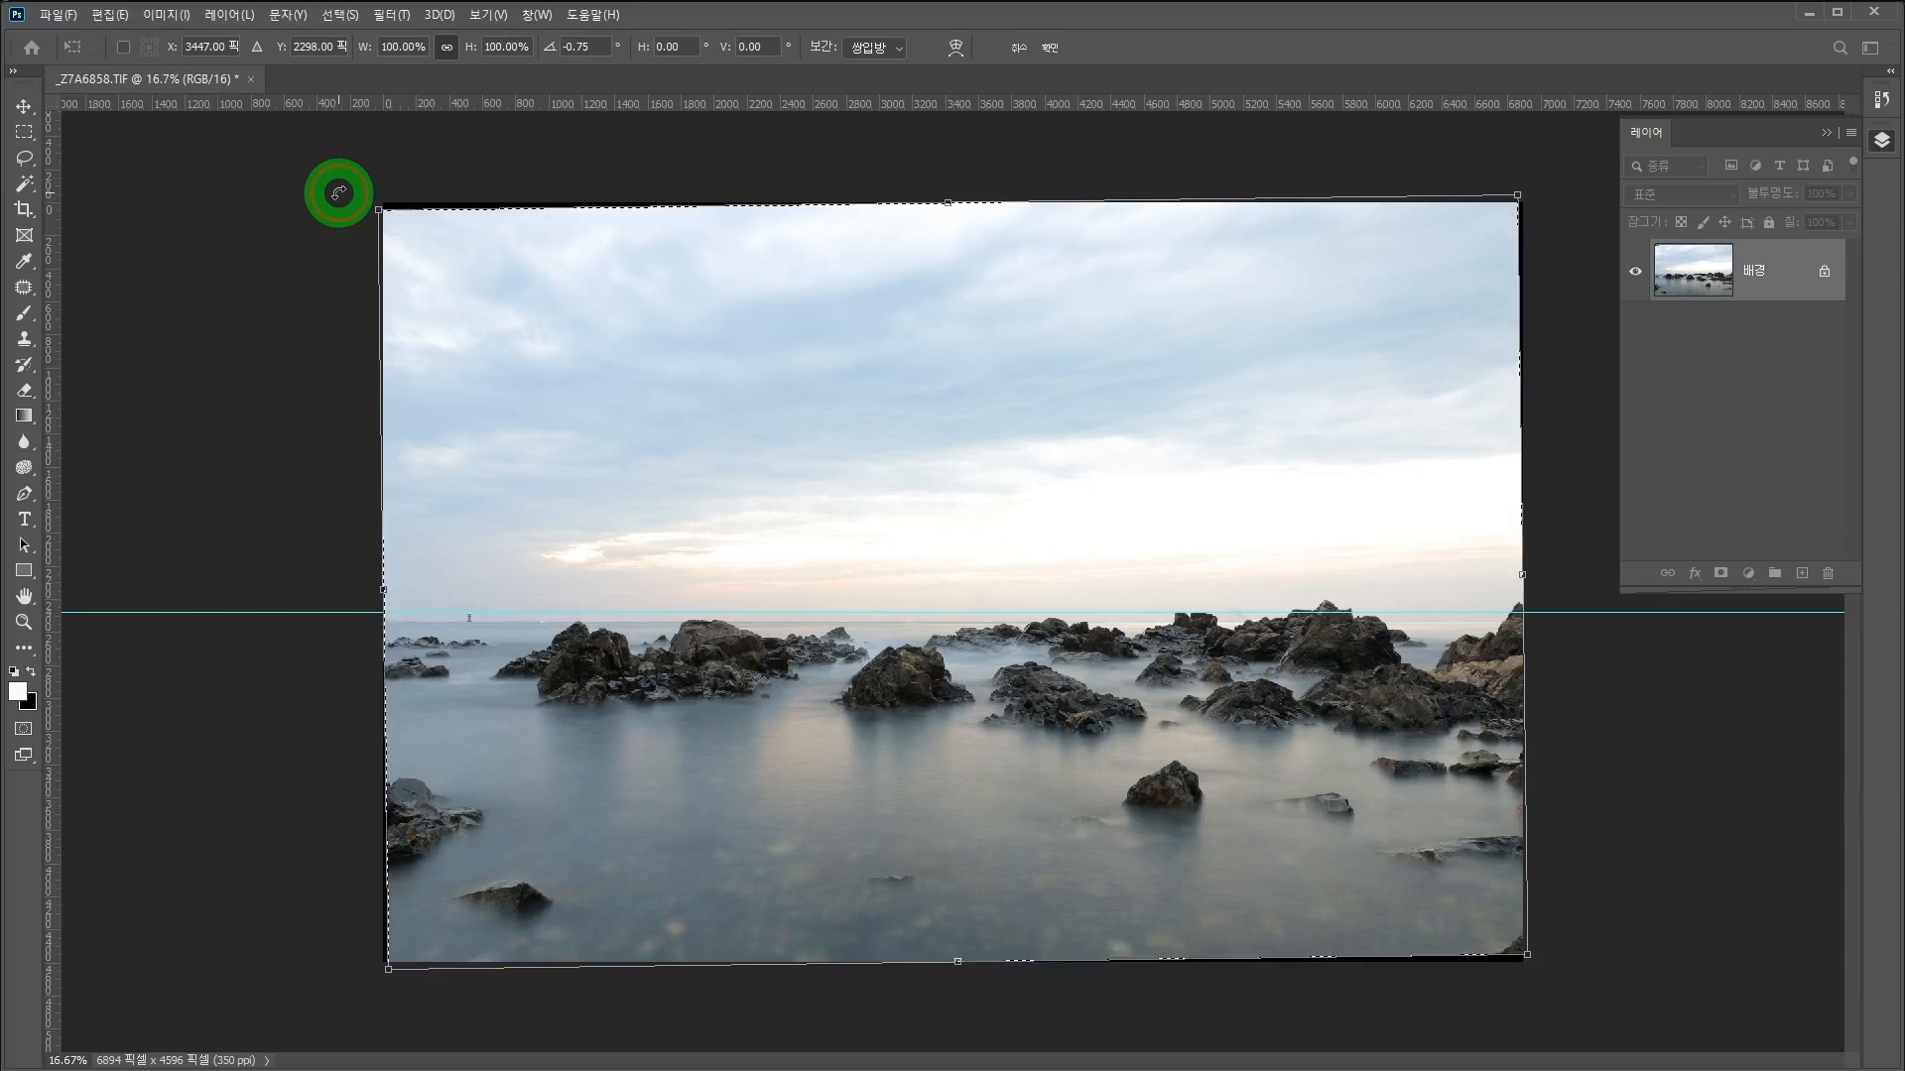
pyautogui.moveTo(338, 193); pyautogui.dragTo(337, 192)
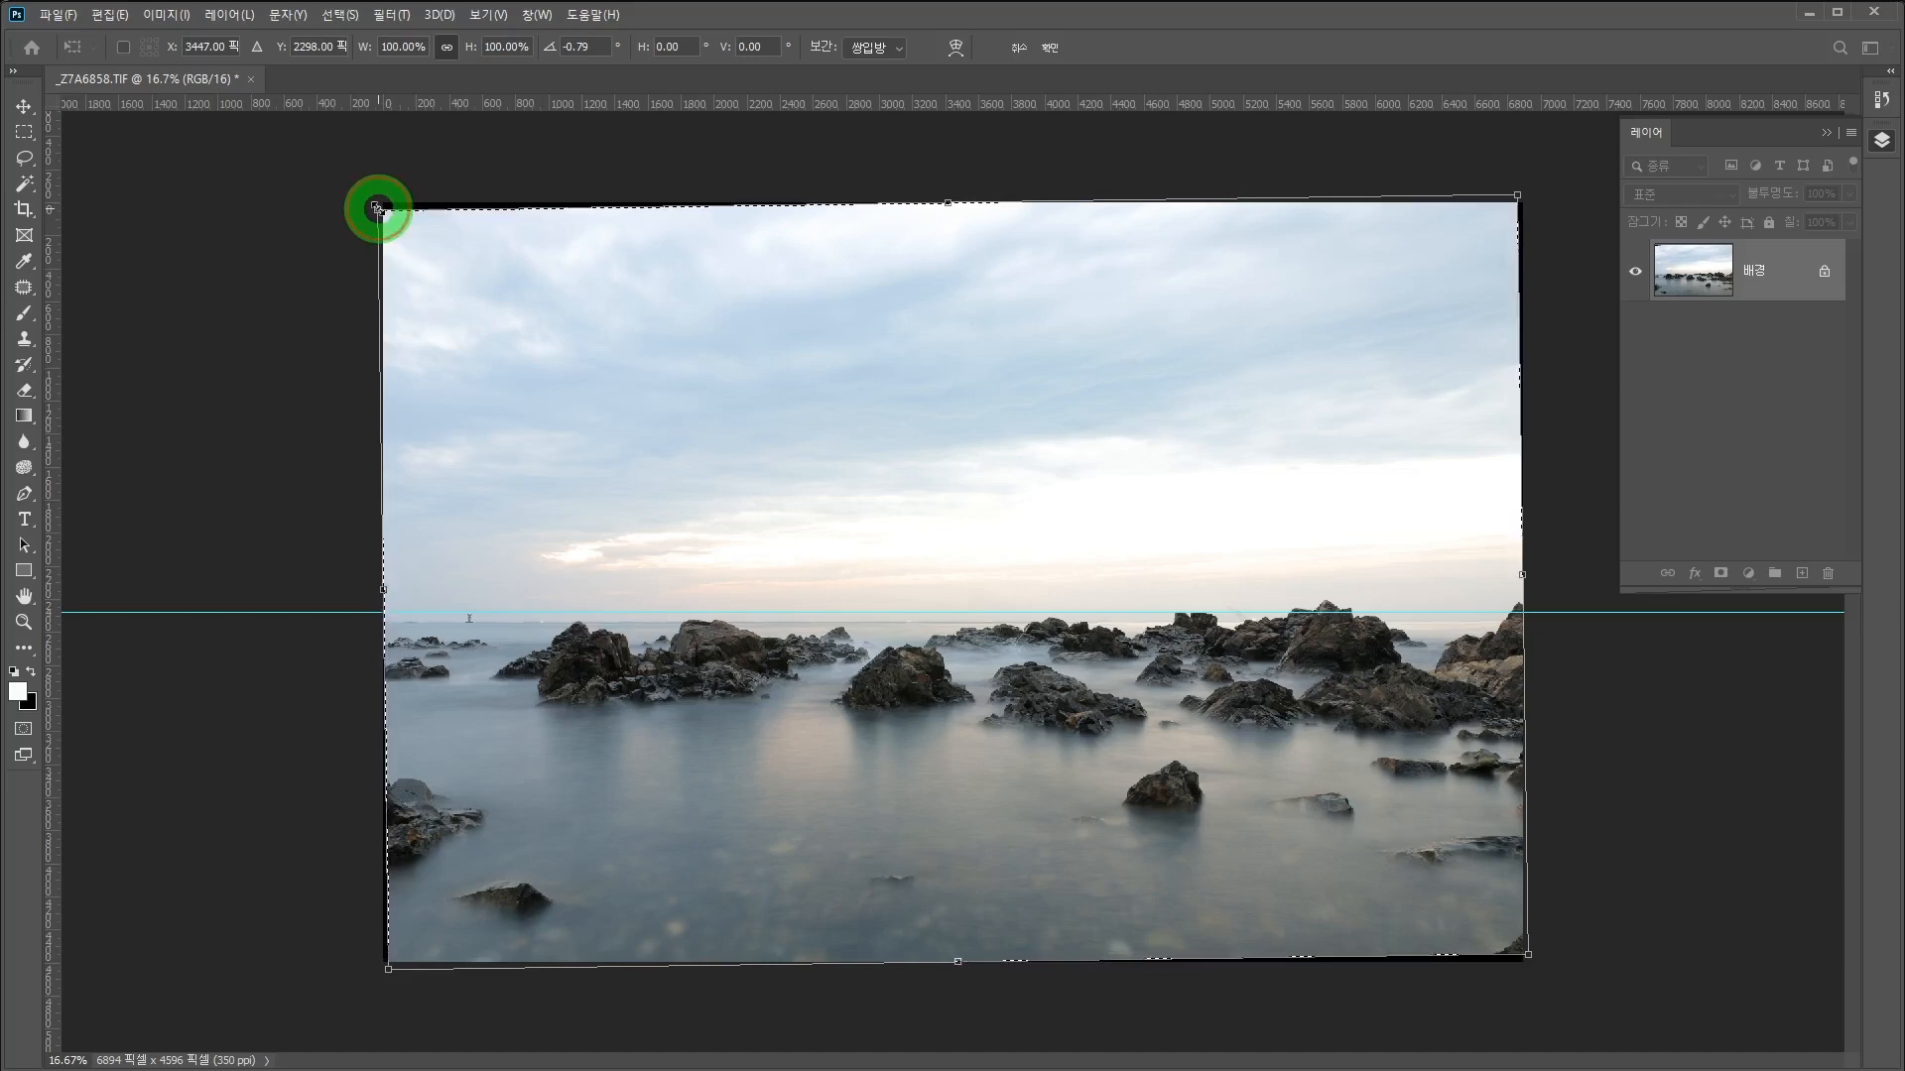
pyautogui.moveTo(377, 208); pyautogui.dragTo(363, 198)
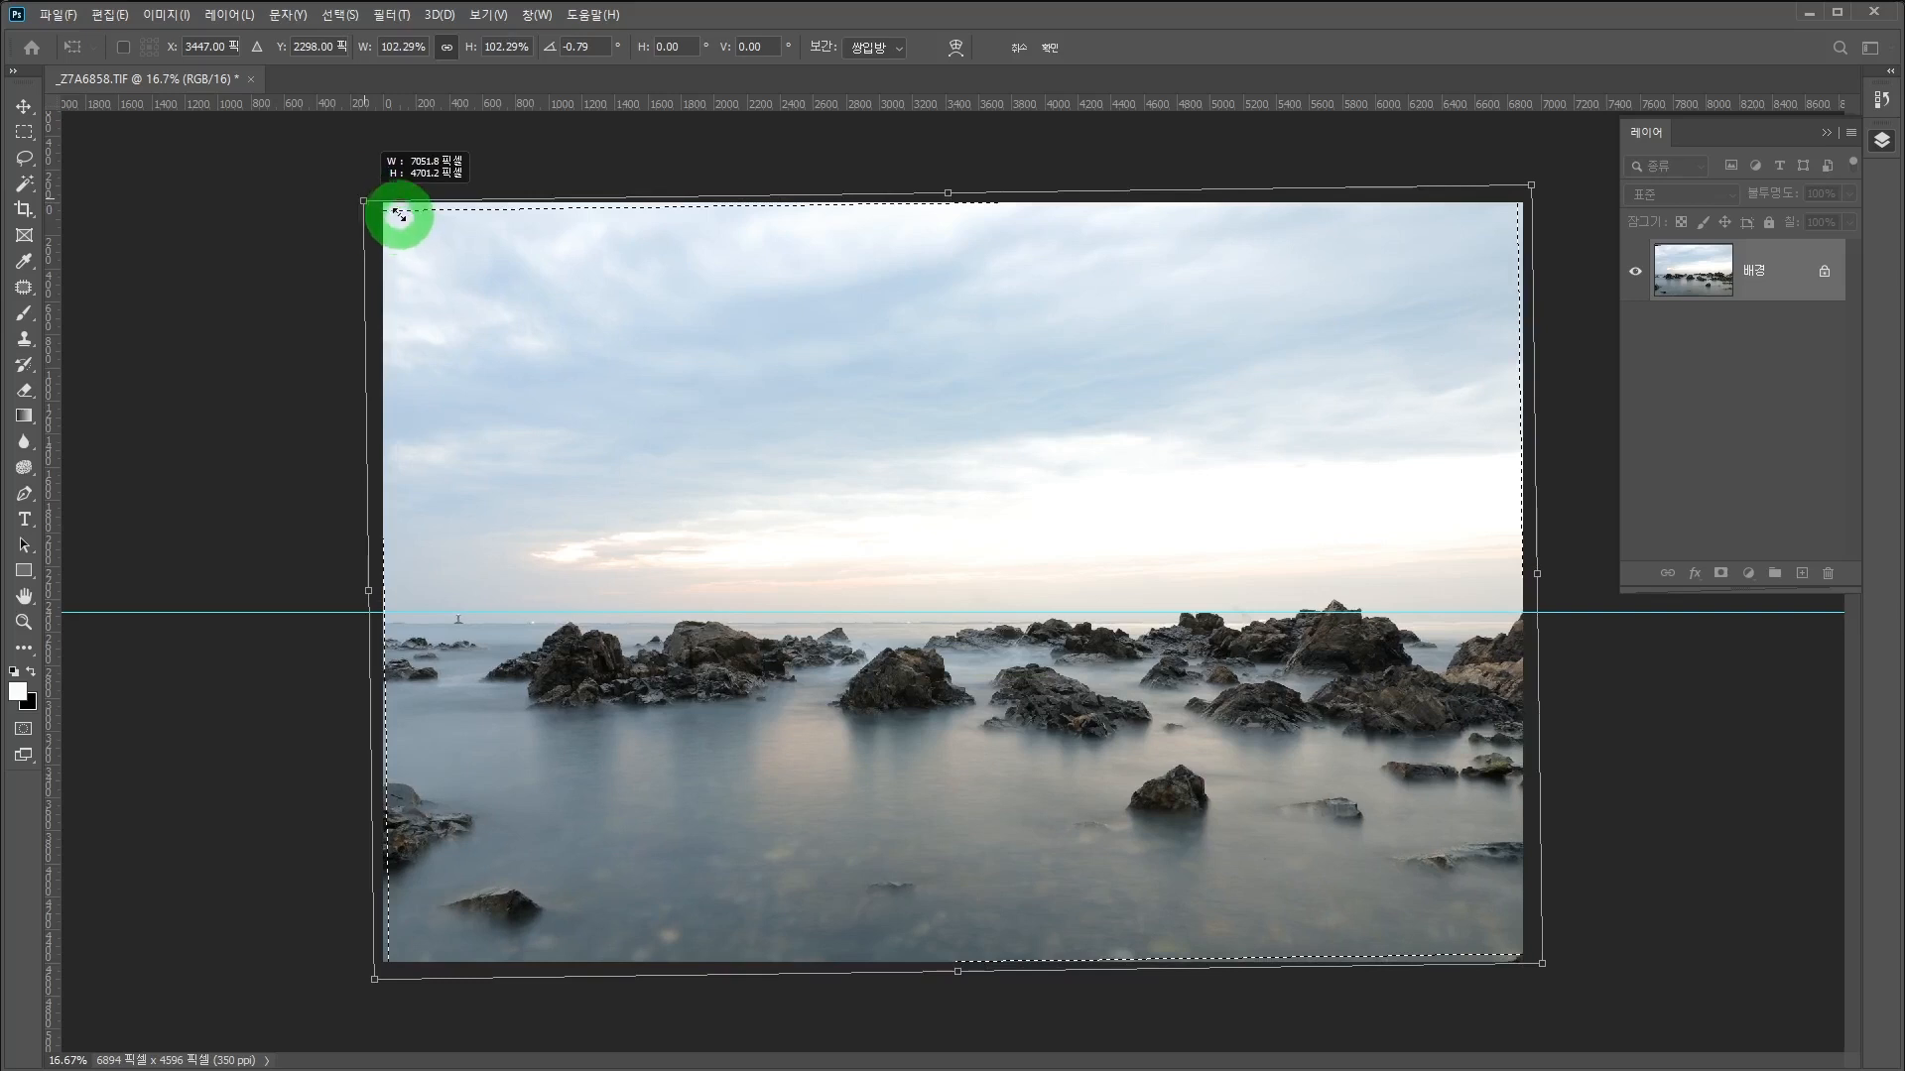
pyautogui.moveTo(697, 209); pyautogui.dragTo(710, 424)
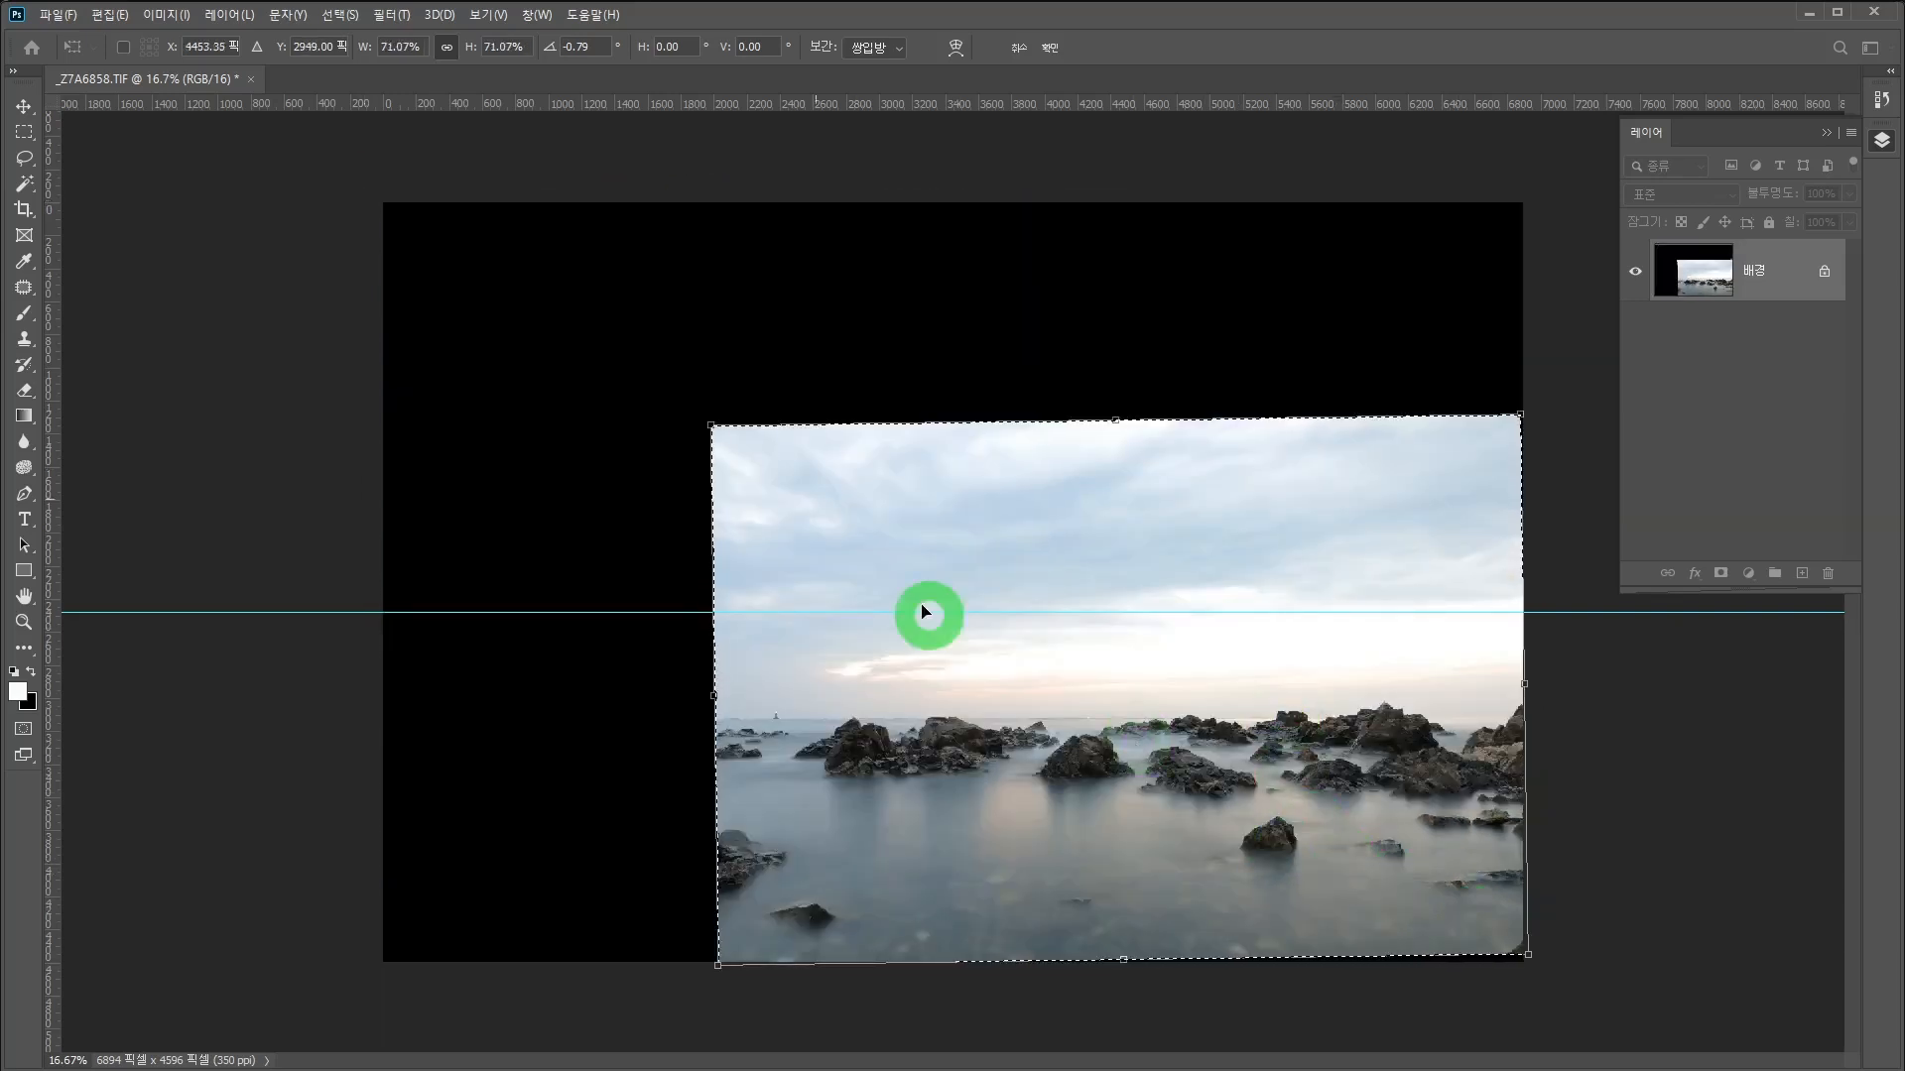
pyautogui.hotkey('ctrl', 'z')
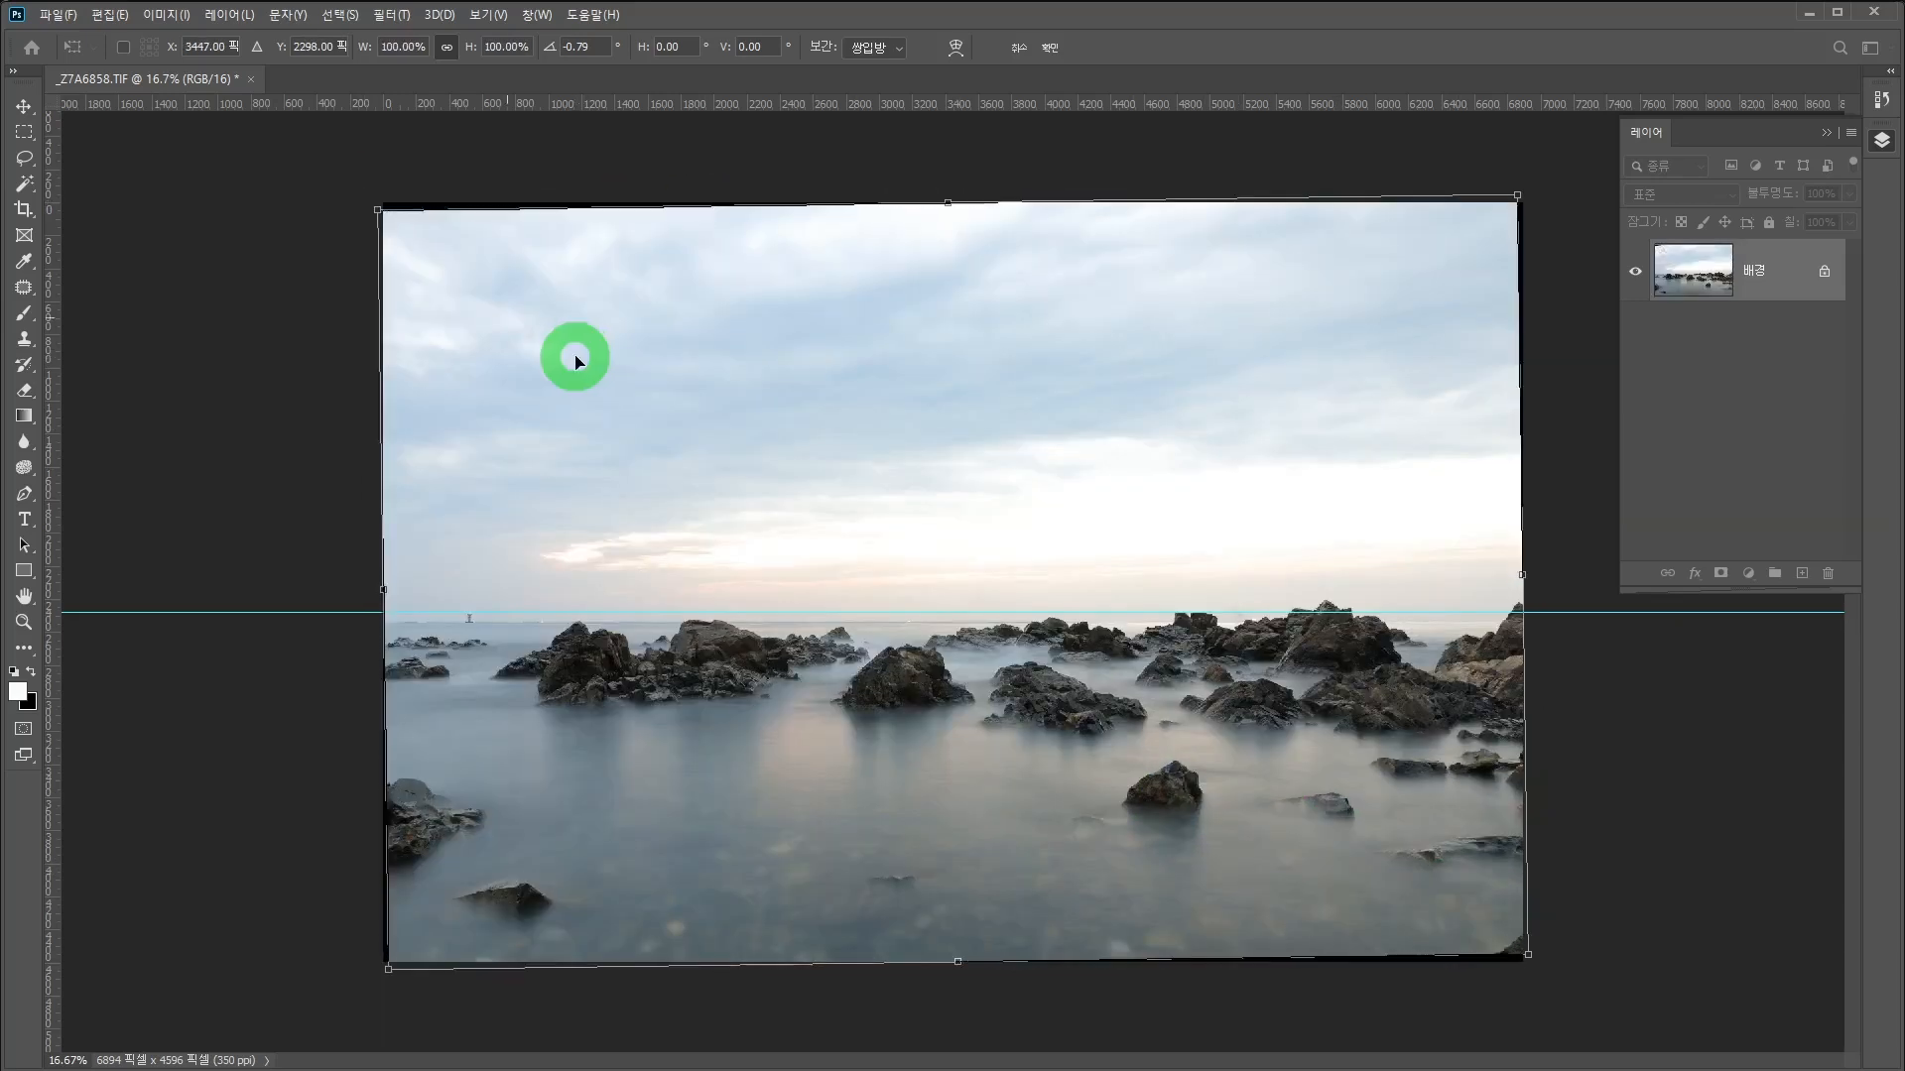
# Enlarge the rotated image to about 103% so it covers the empty canvas corners, and apply the transformation
pyautogui.moveTo(378, 205); pyautogui.dragTo(359, 197)
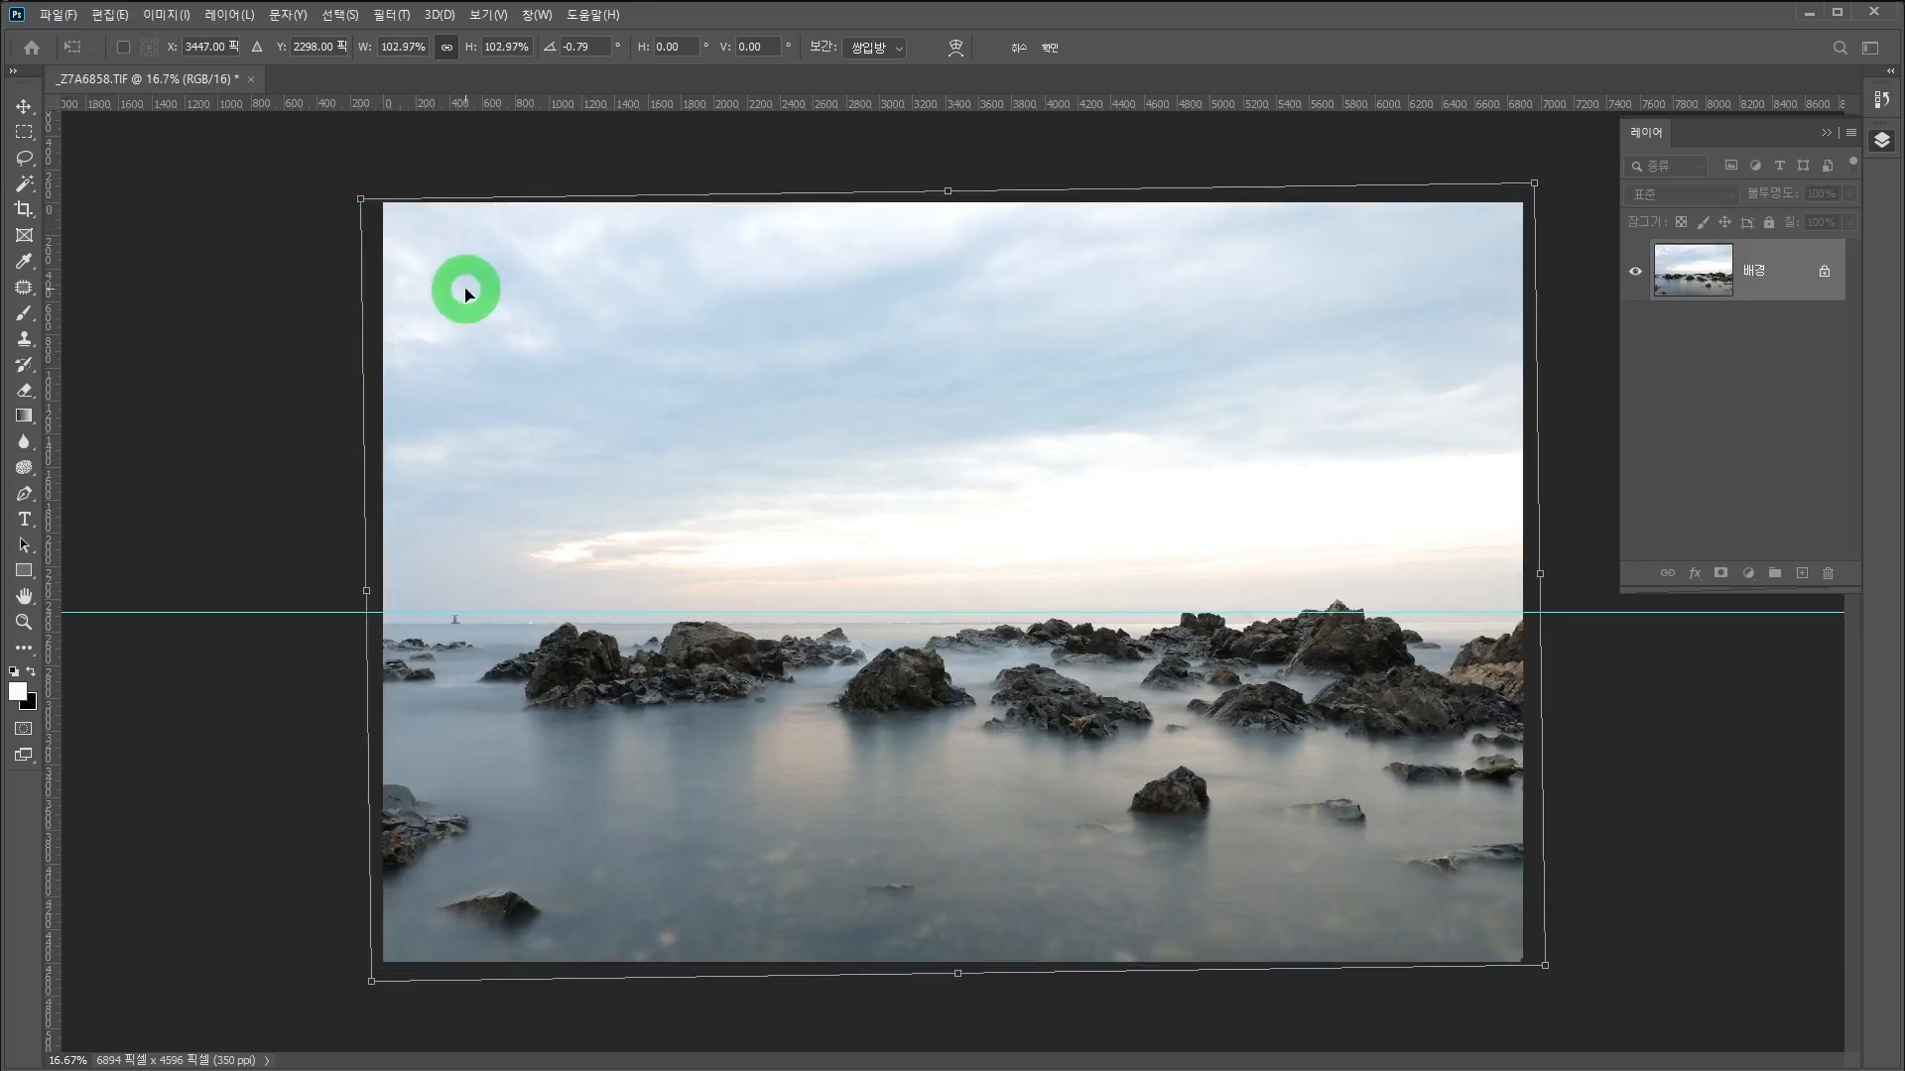
pyautogui.doubleClick(980, 599)
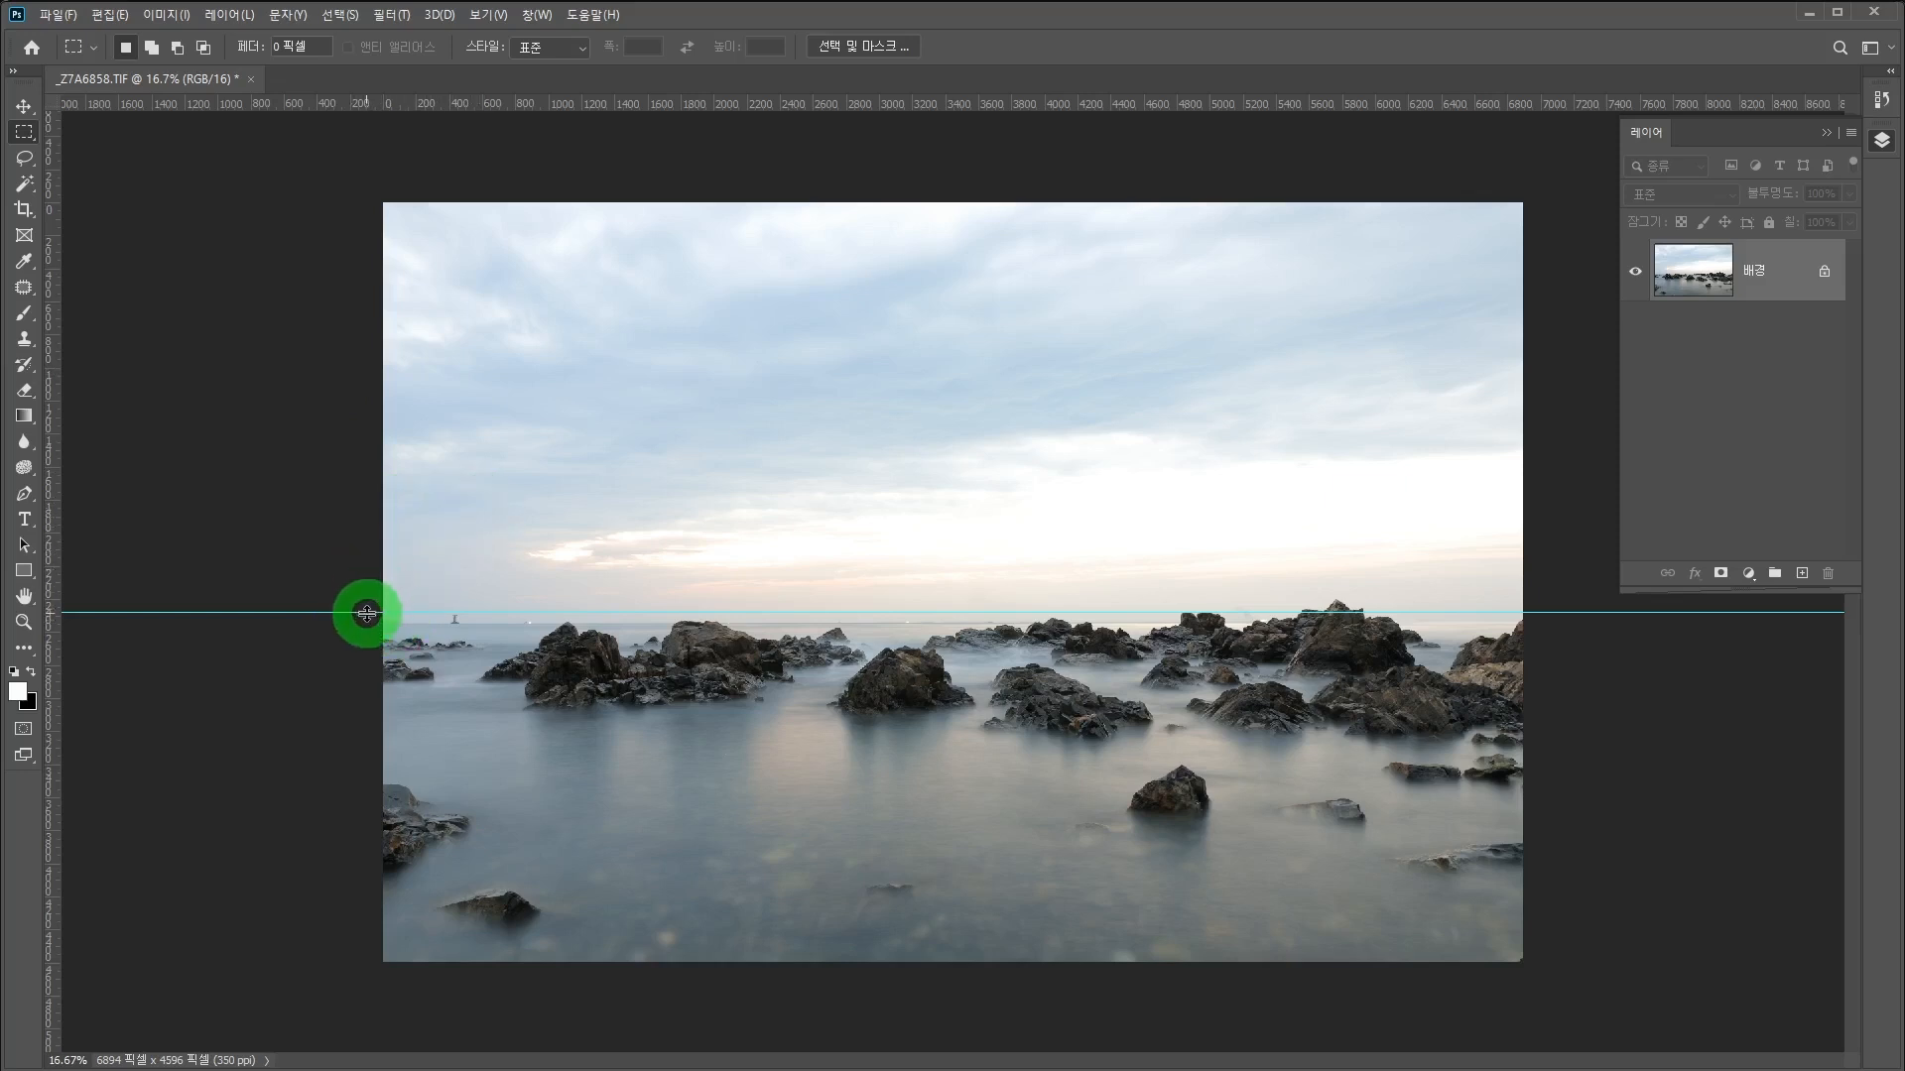
# Remove the horizontal guide from the photo and hide the rulers
pyautogui.moveTo(366, 614); pyautogui.dragTo(408, 100)
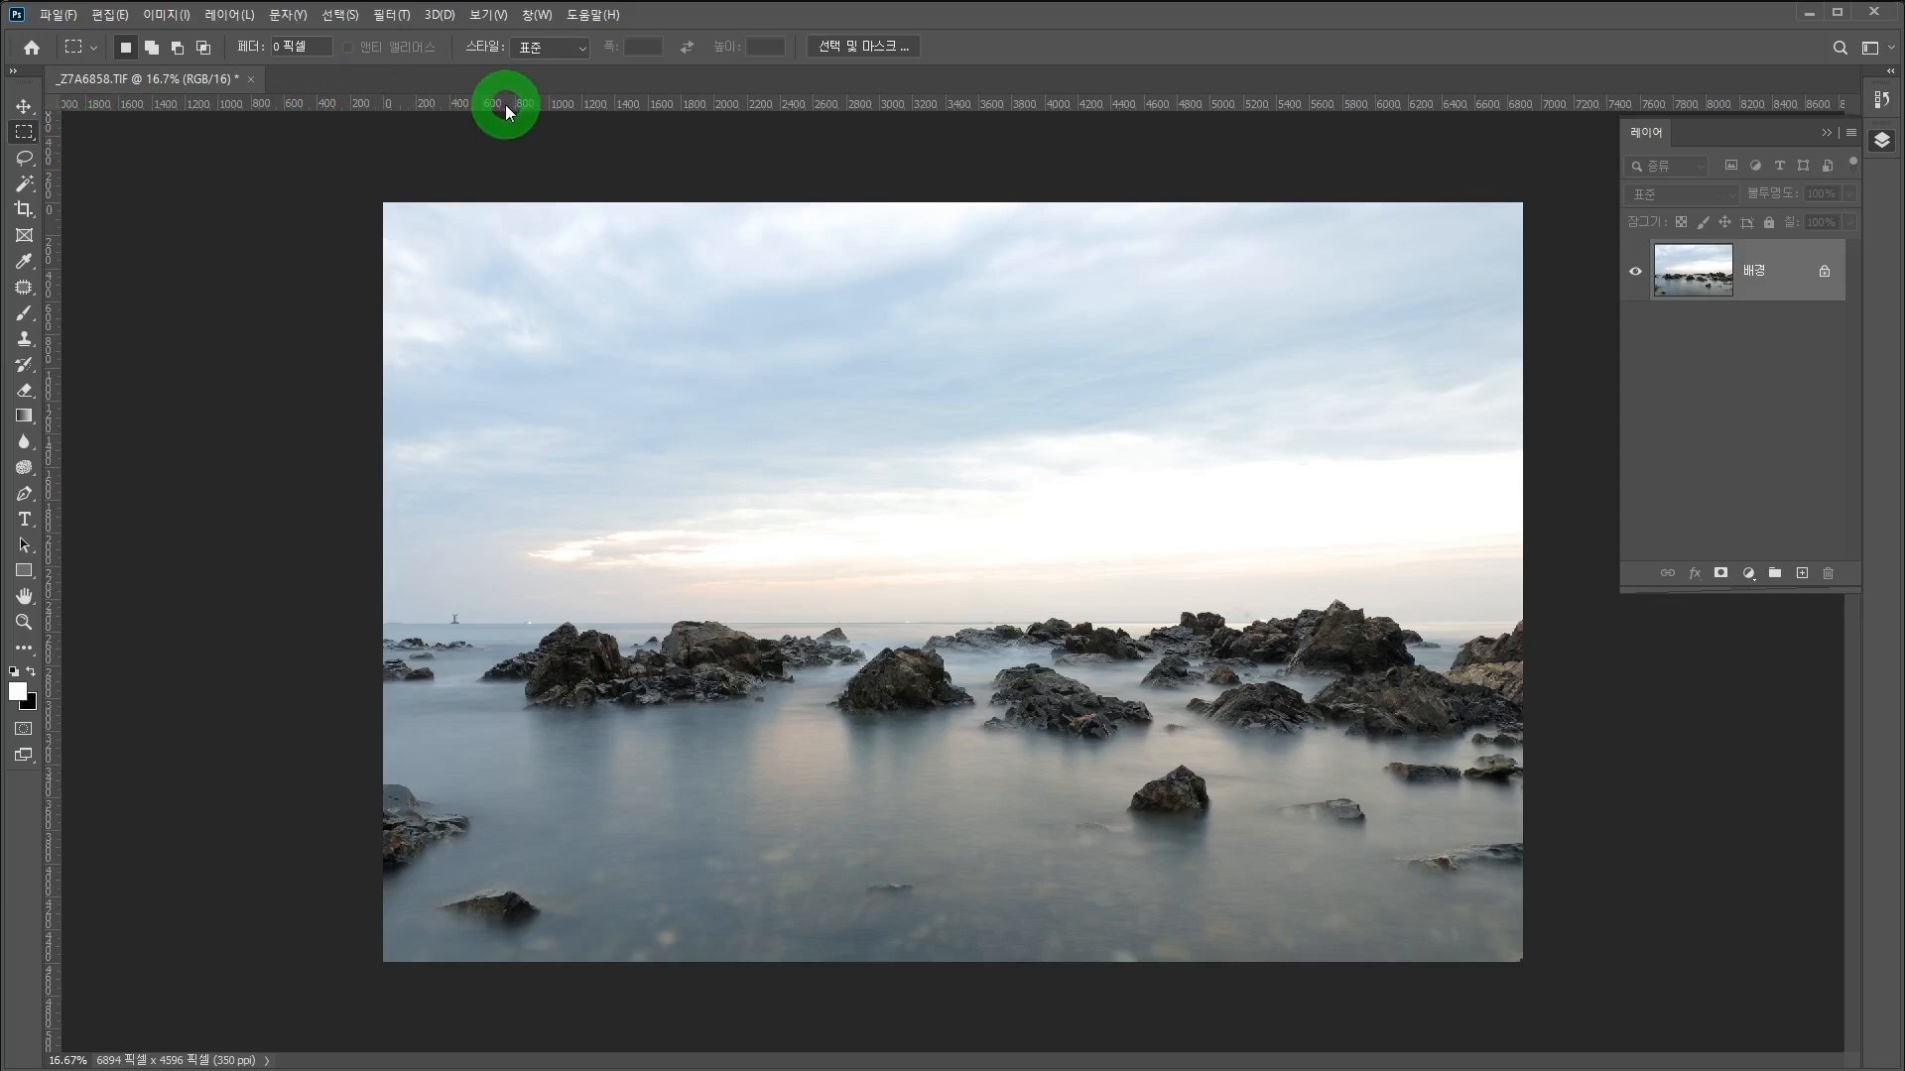
pyautogui.click(488, 14)
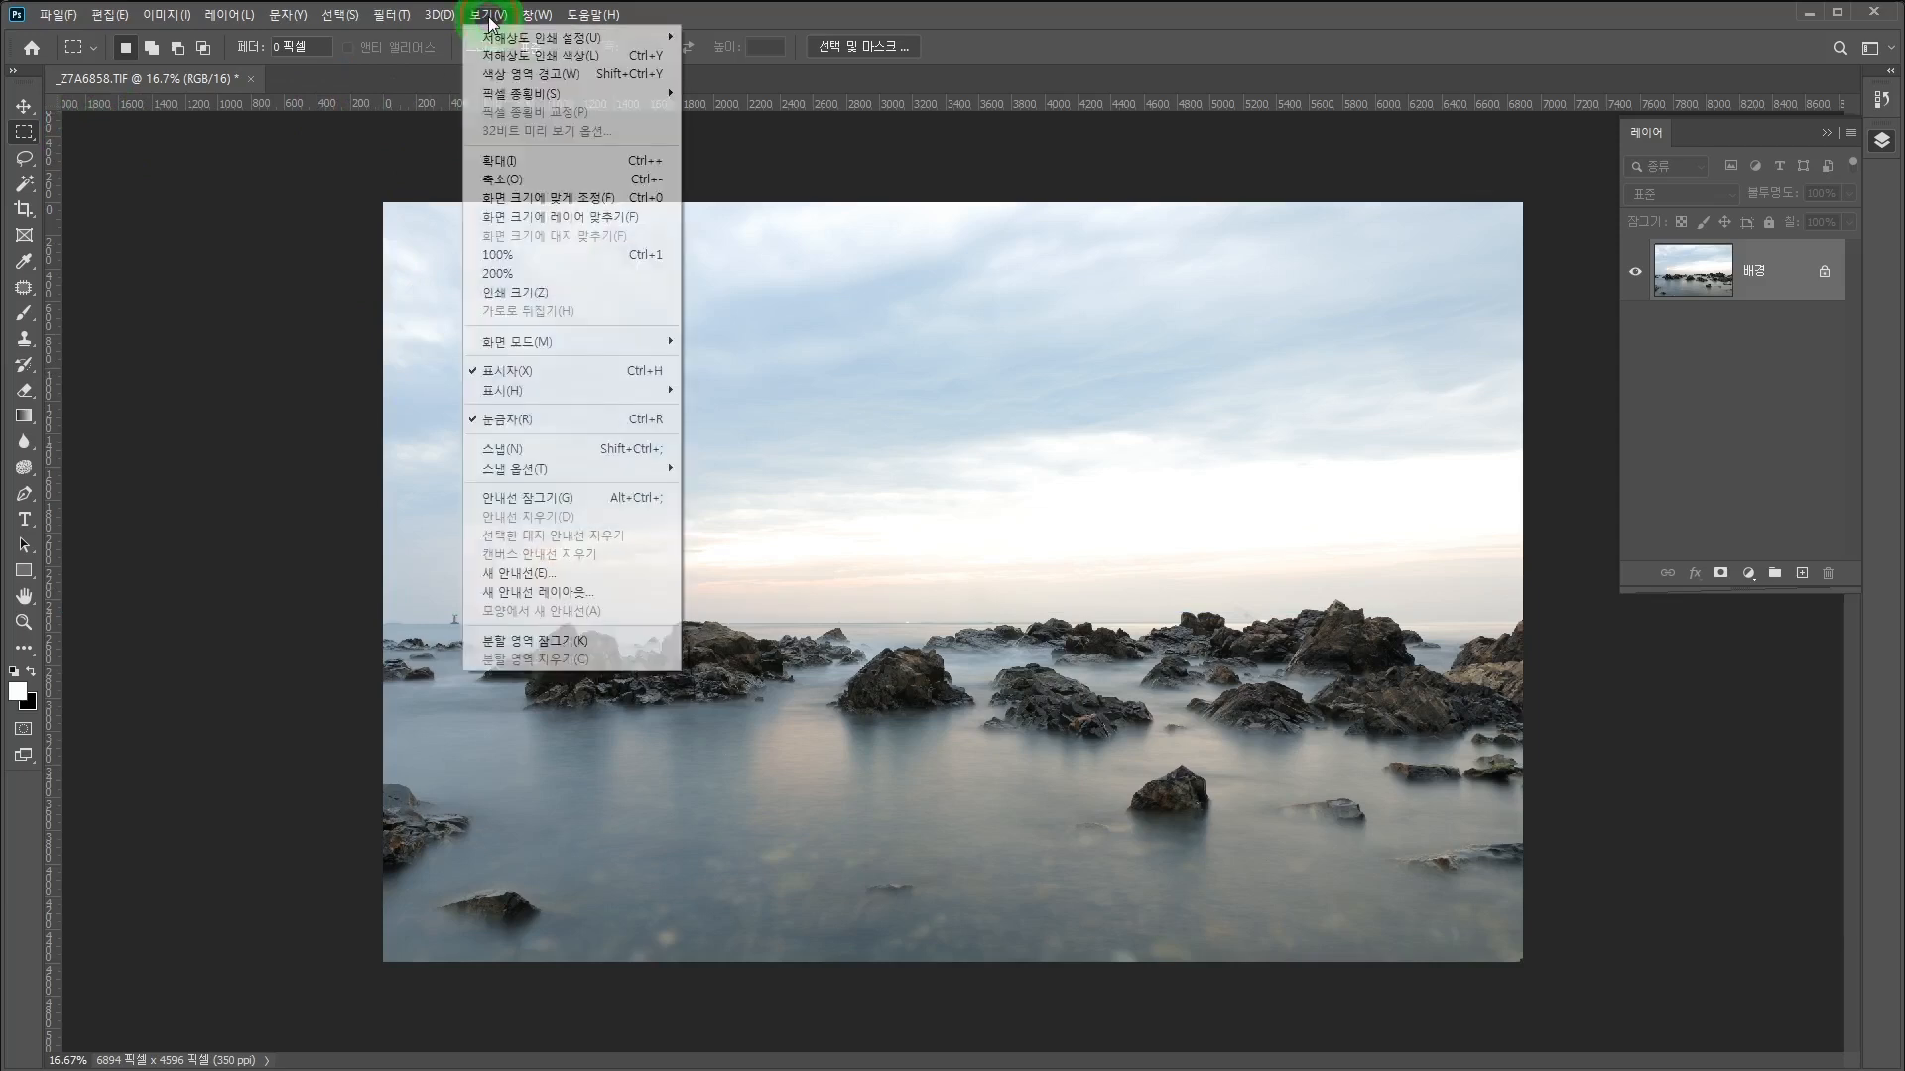
pyautogui.click(496, 421)
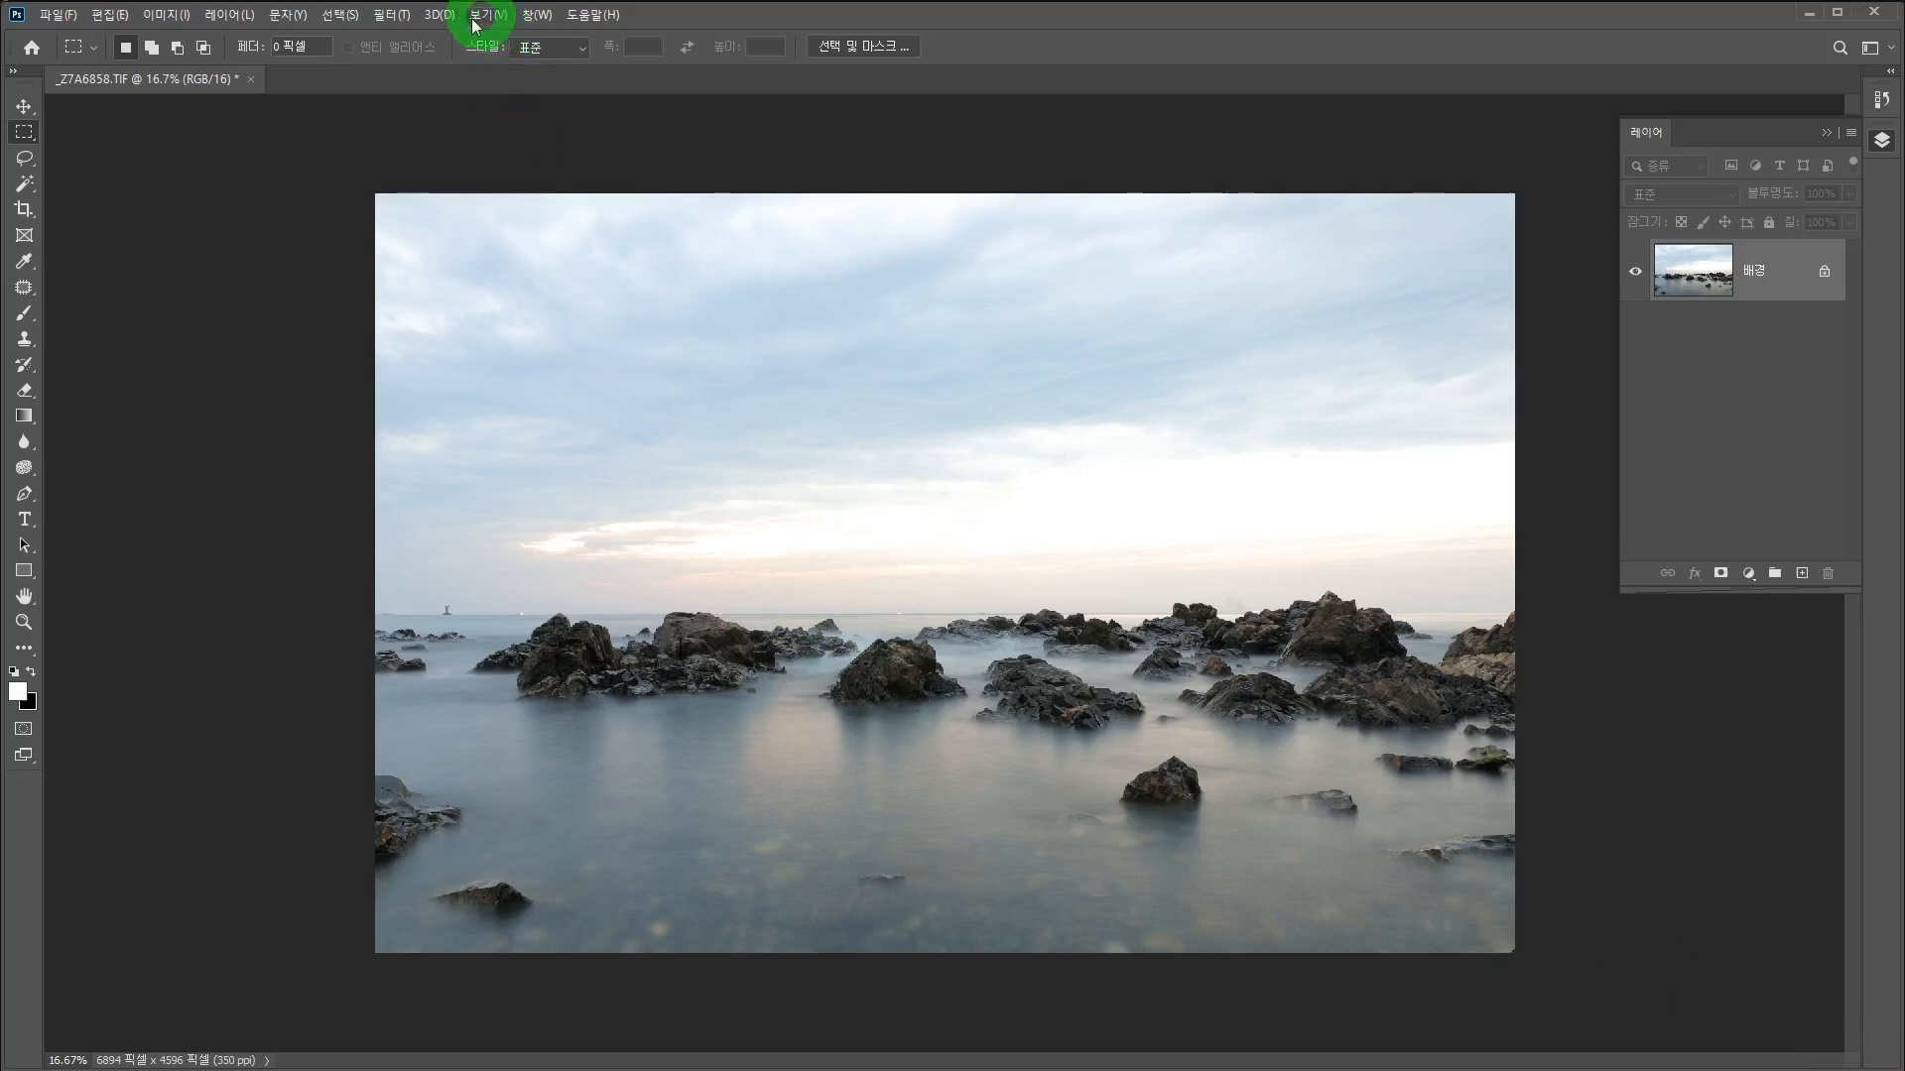
# Open the photo in the Camera Raw filter and set the temperature (온도) to +9 and the tint (색조) to 0
pyautogui.click(389, 17)
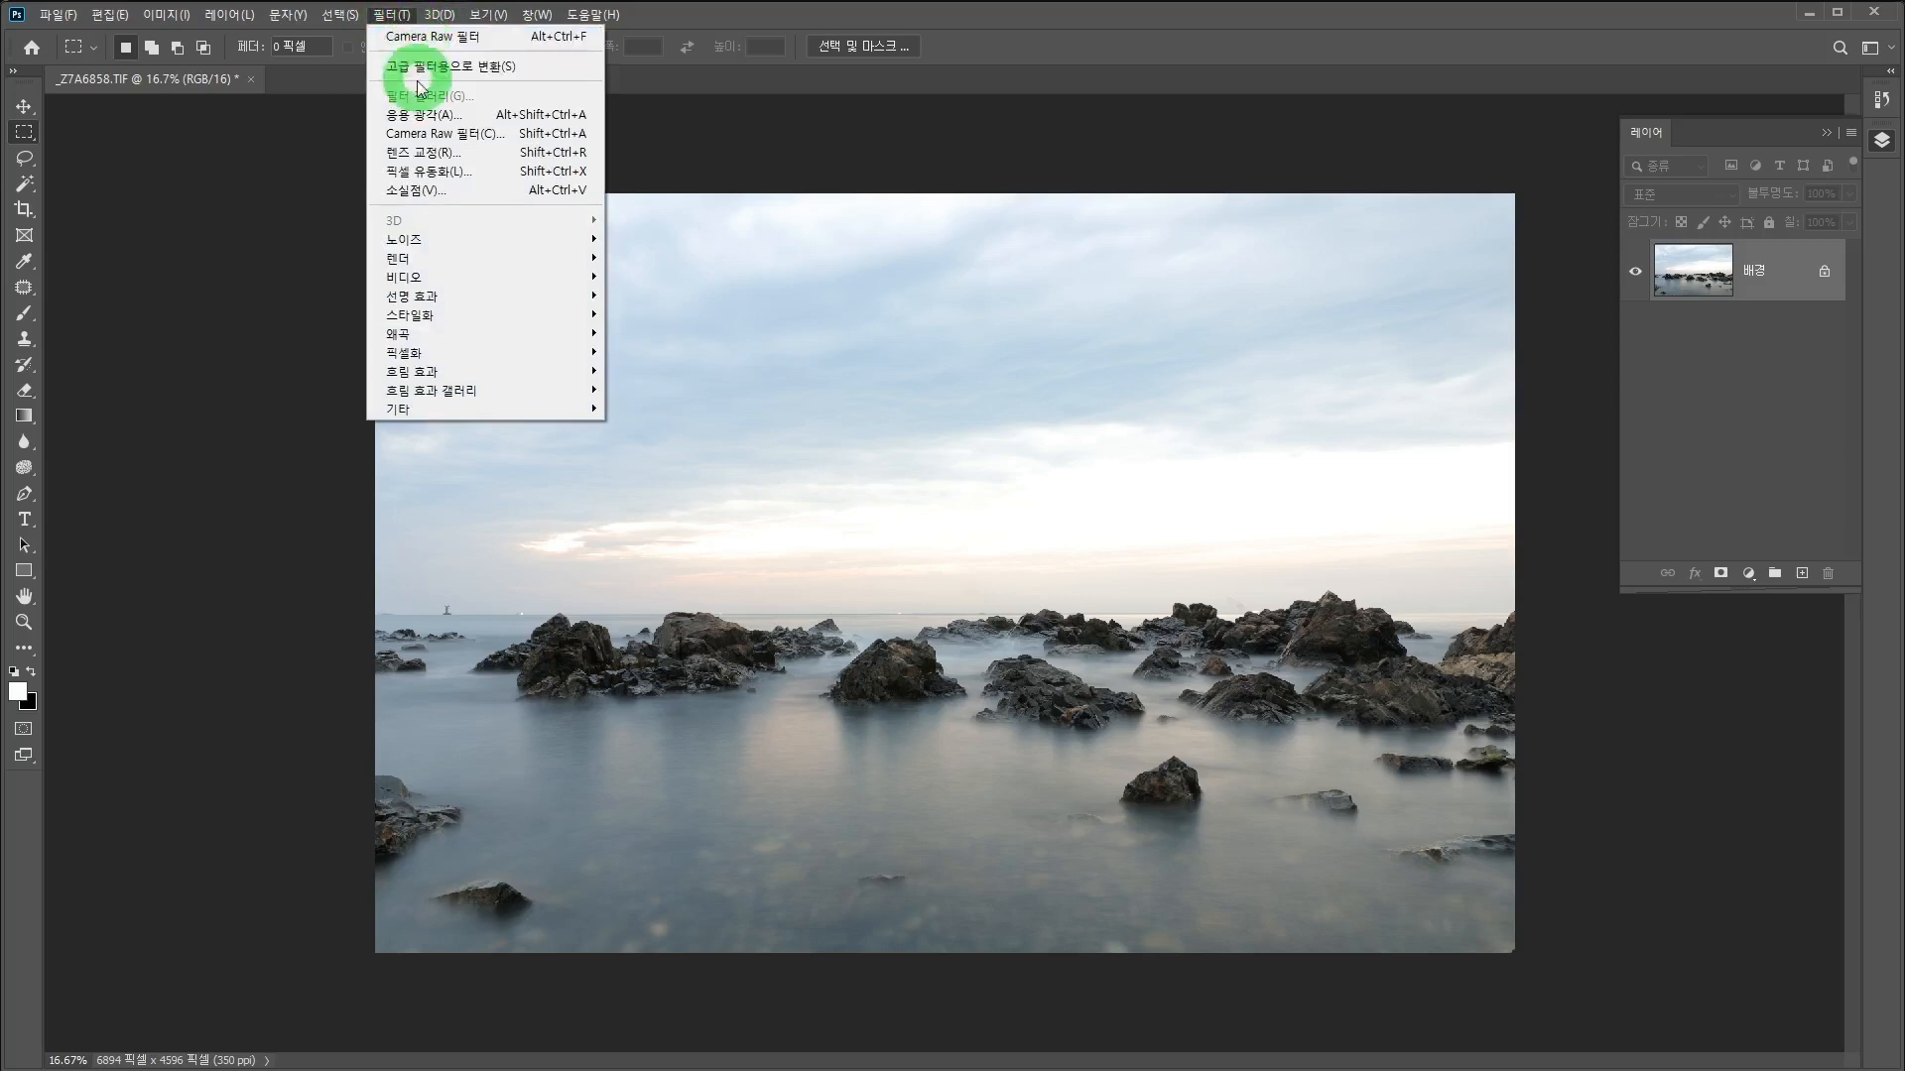
pyautogui.click(422, 136)
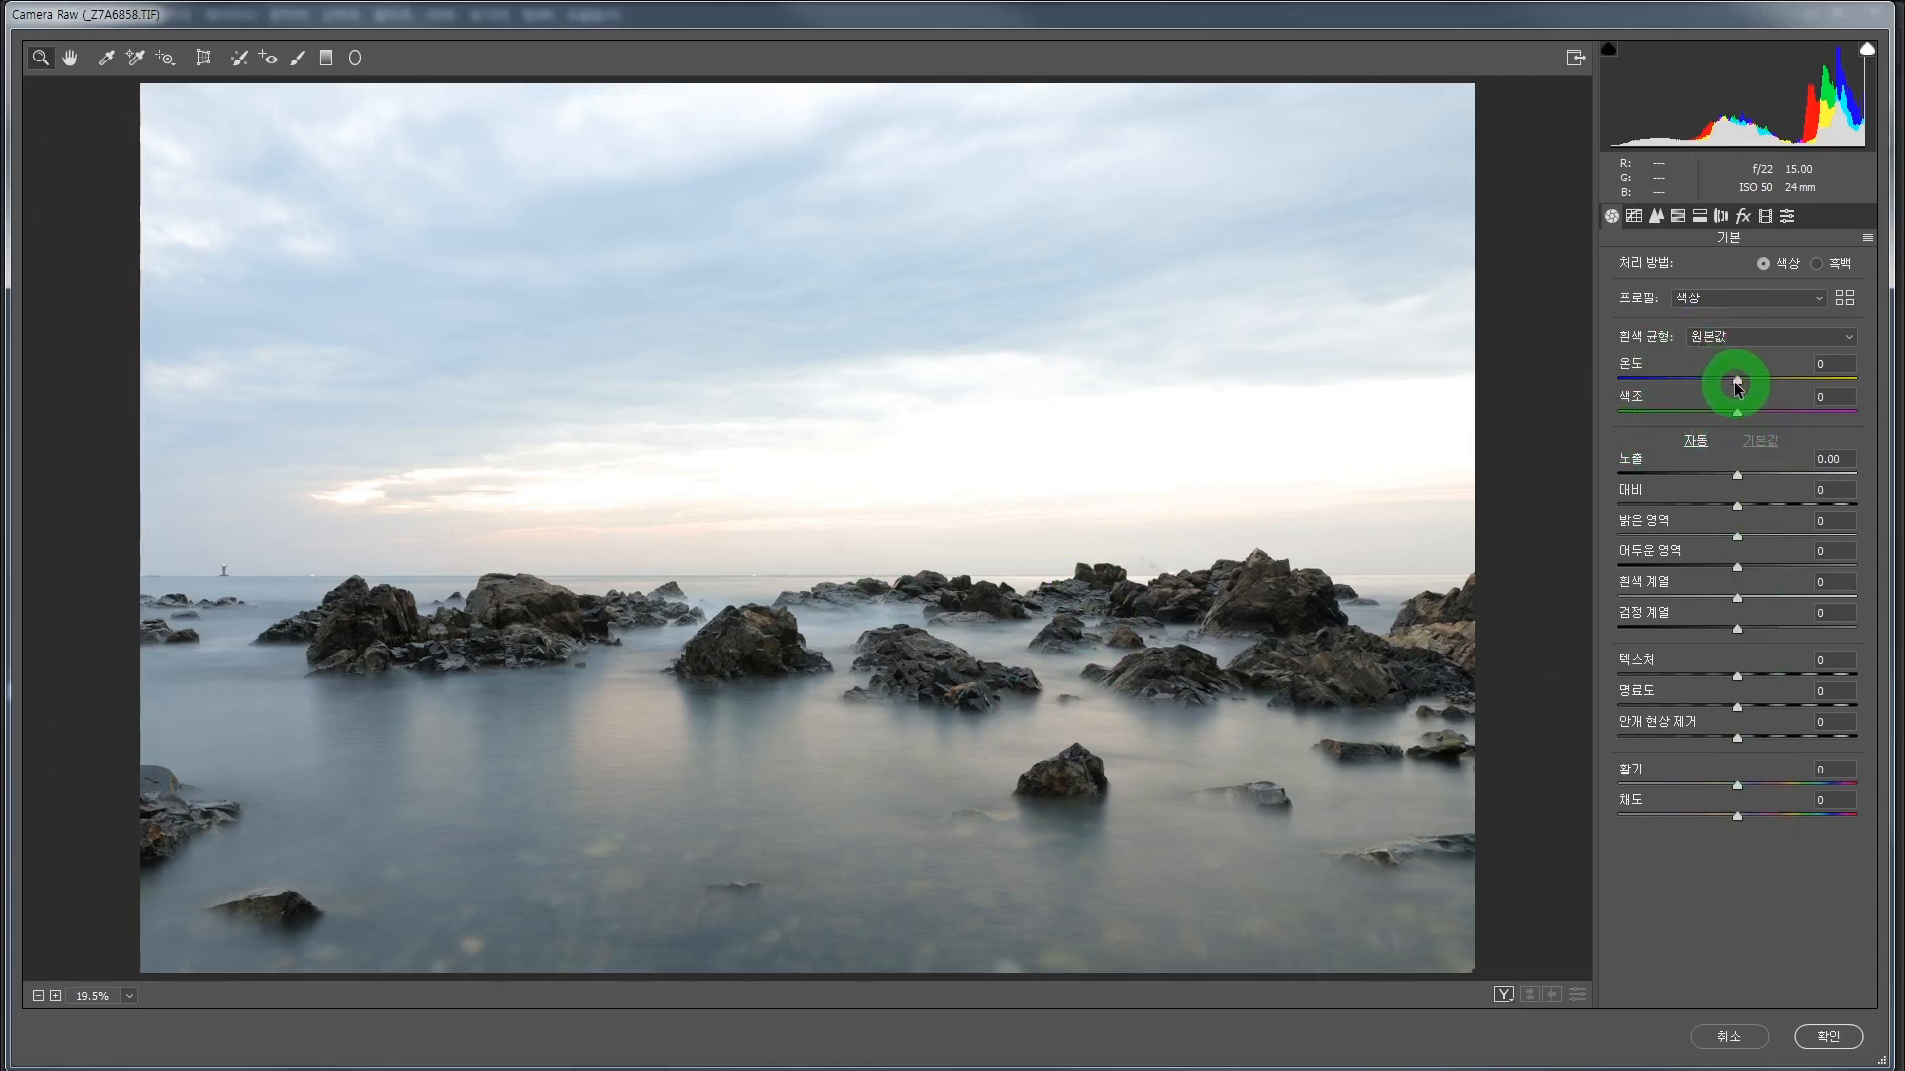
pyautogui.moveTo(1738, 385); pyautogui.dragTo(1749, 385)
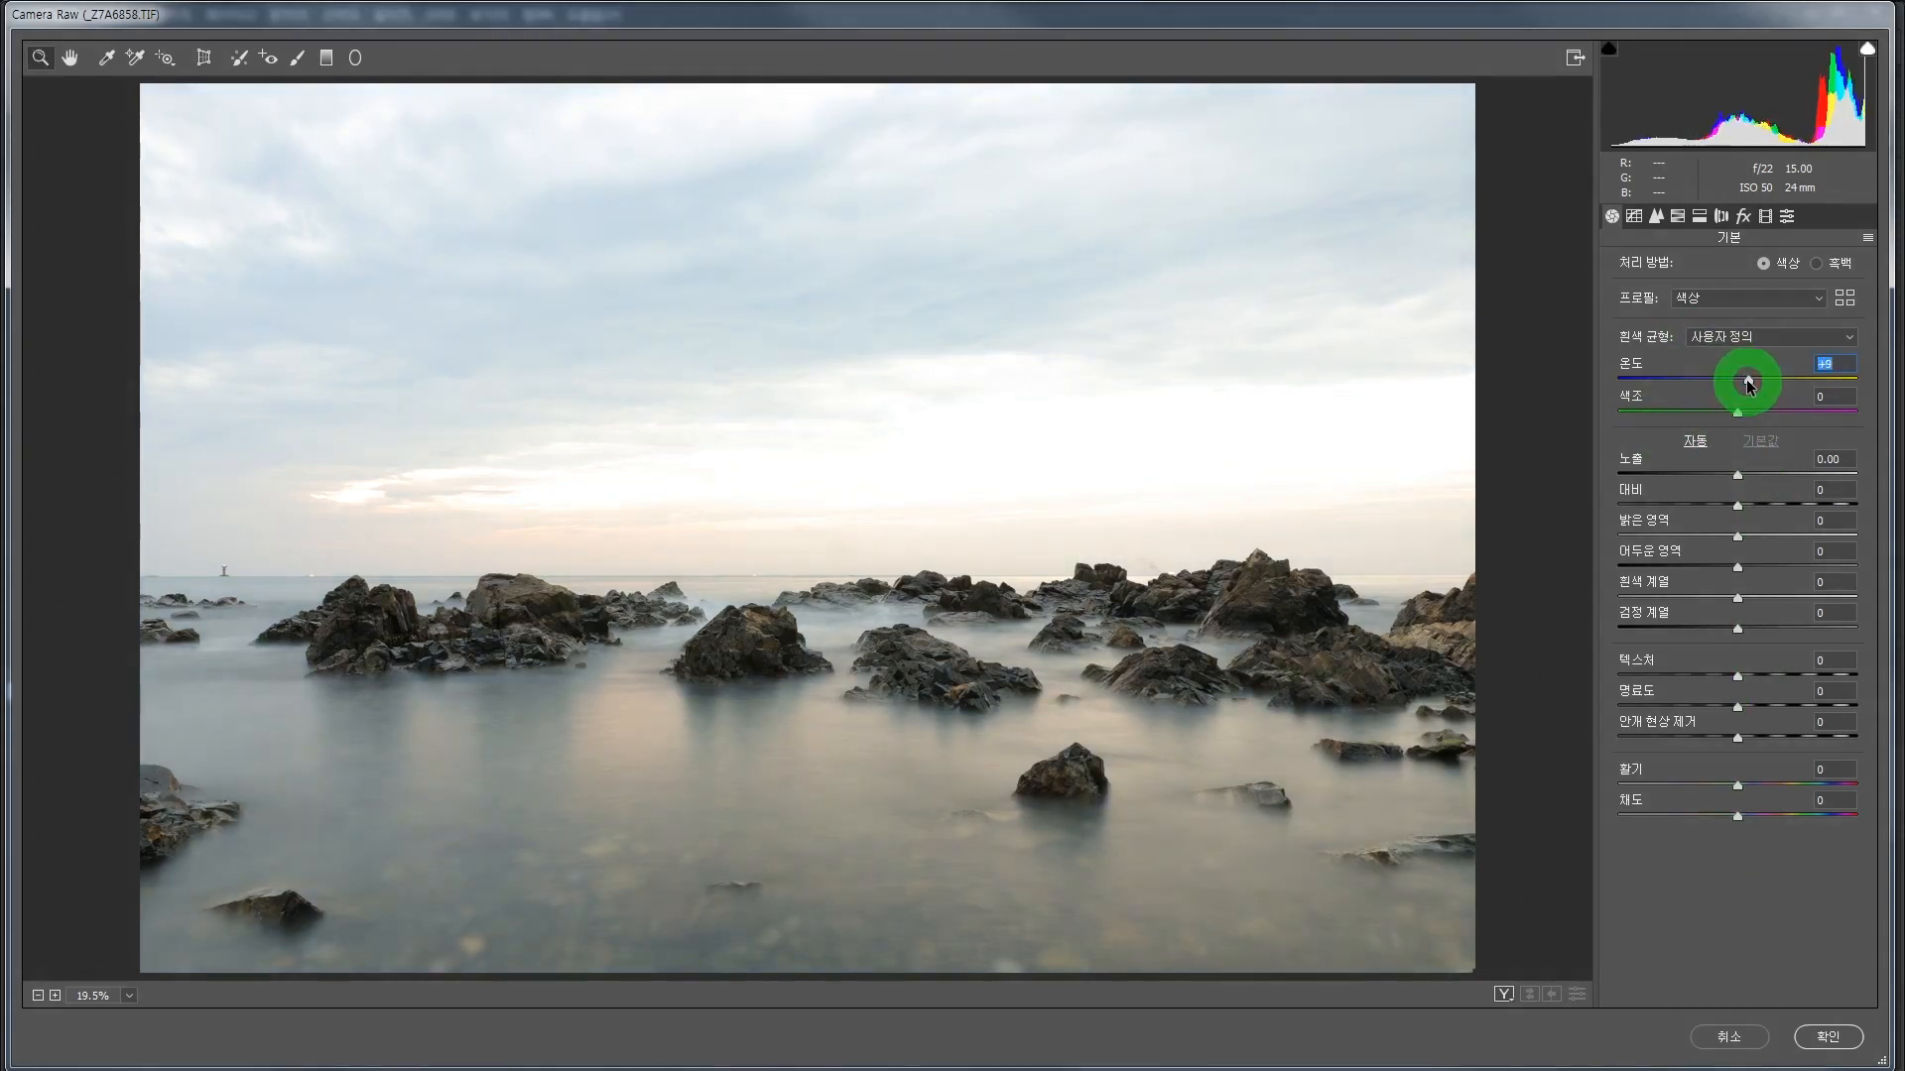
pyautogui.moveTo(1738, 416)
pyautogui.mouseDown()
pyautogui.moveTo(1841, 399)
pyautogui.moveTo(1805, 400)
pyautogui.mouseUp()
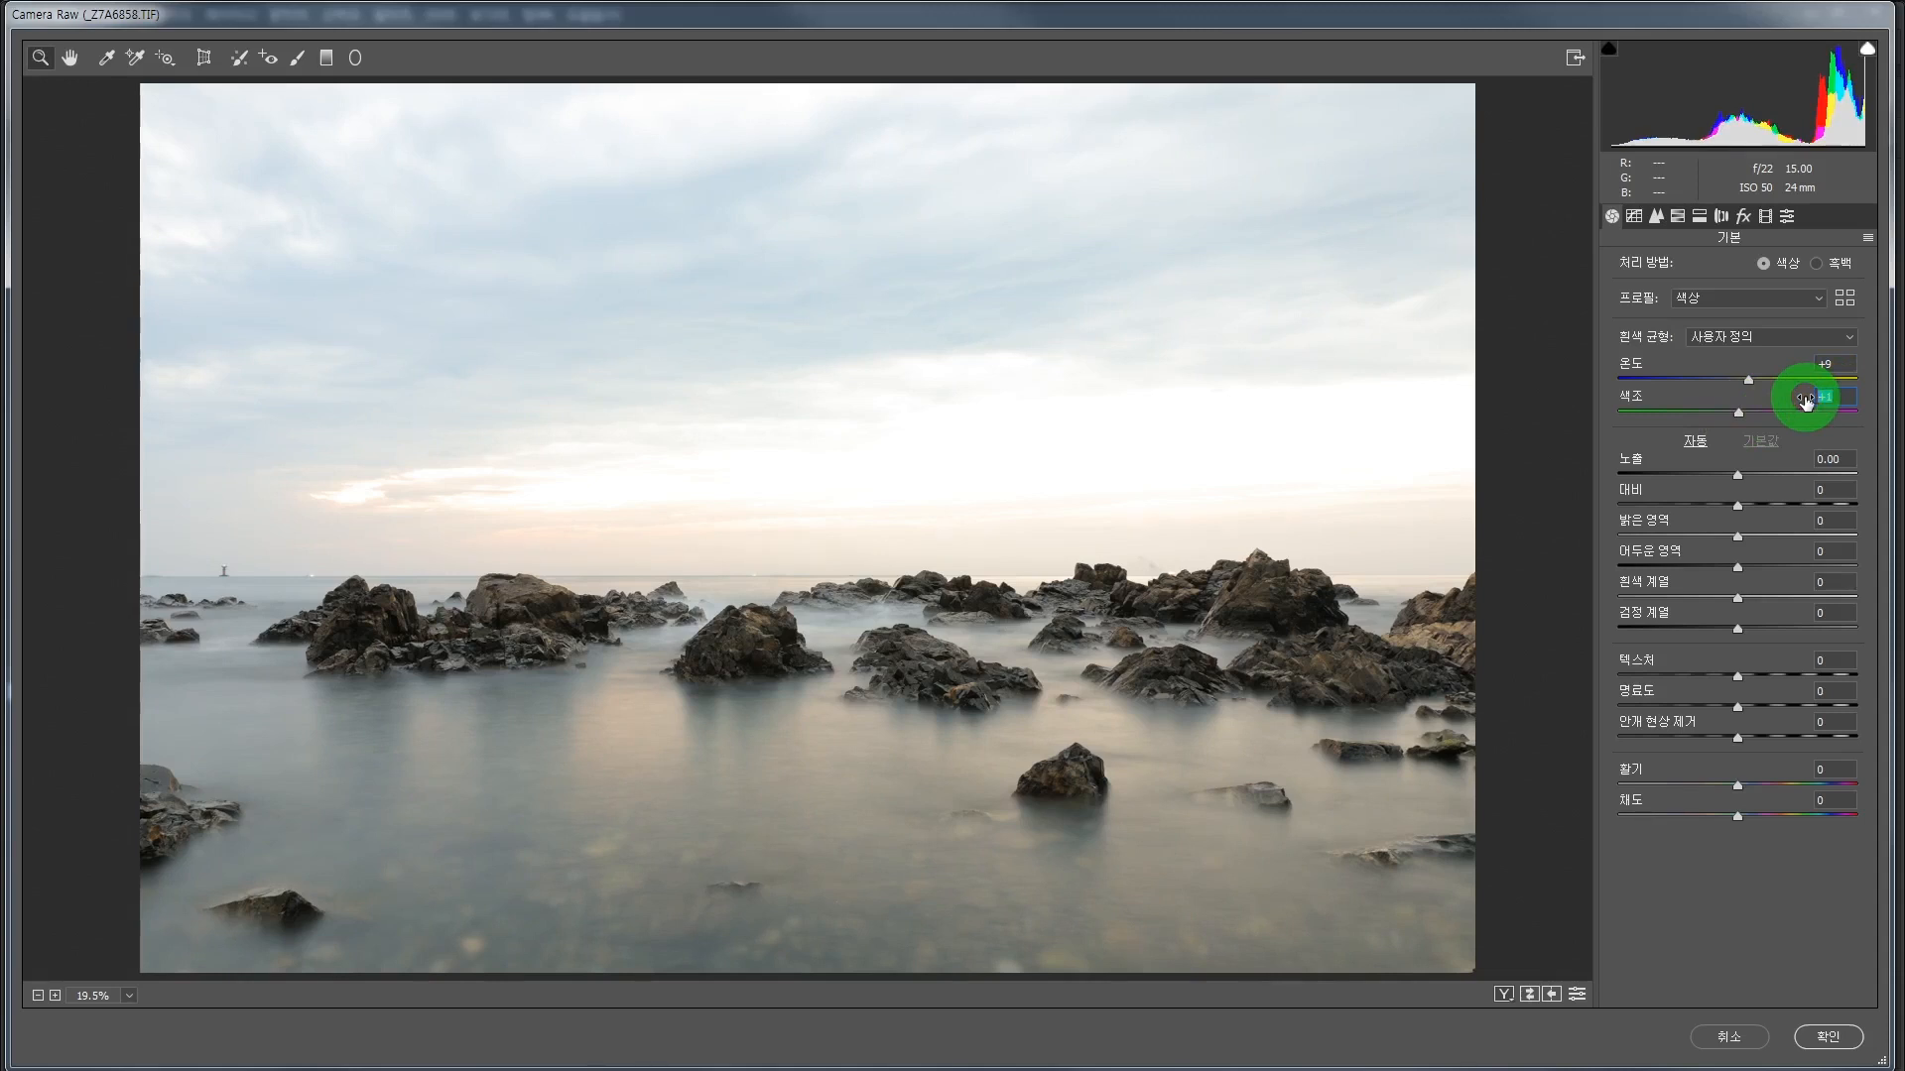
pyautogui.moveTo(1806, 401); pyautogui.dragTo(1805, 400)
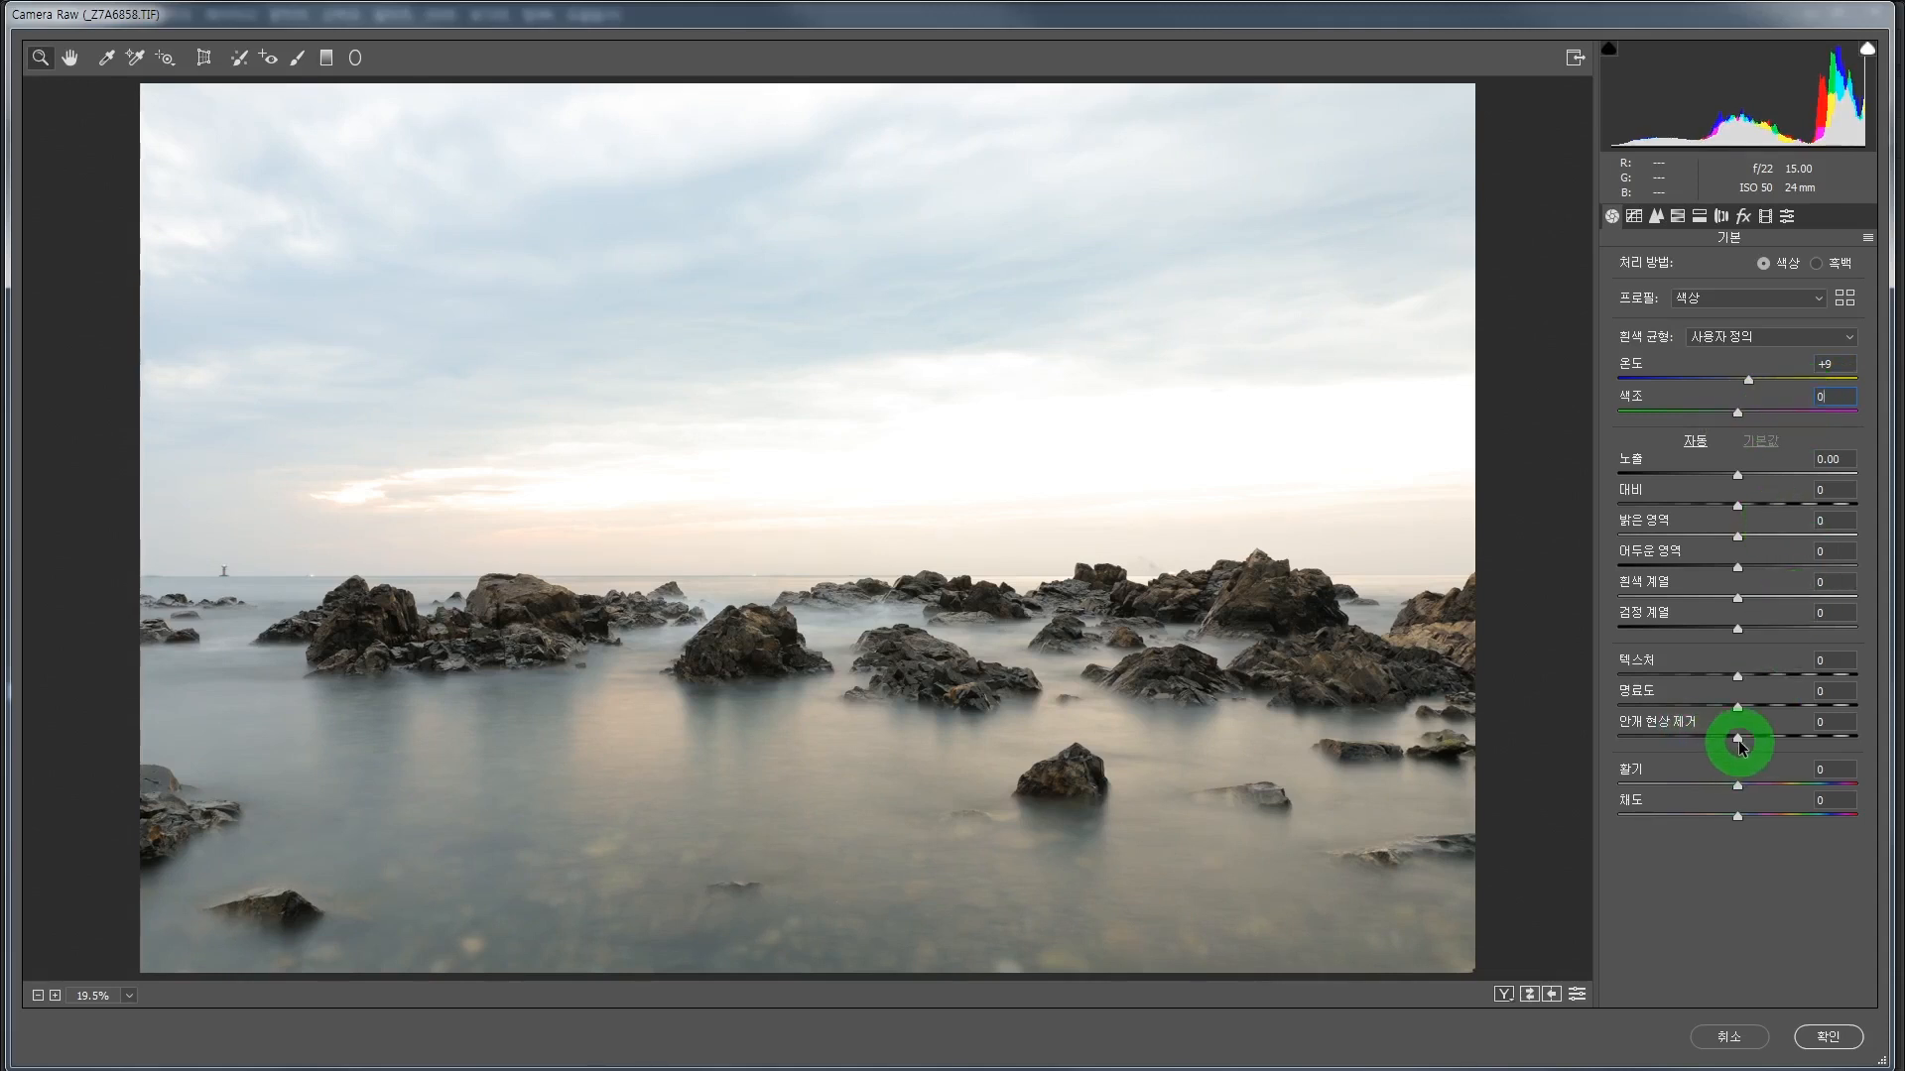
# Set Dehaze (안개 현상 제거) to +48 and the saturation (채도) to -11
pyautogui.moveTo(1743, 746); pyautogui.dragTo(1799, 744)
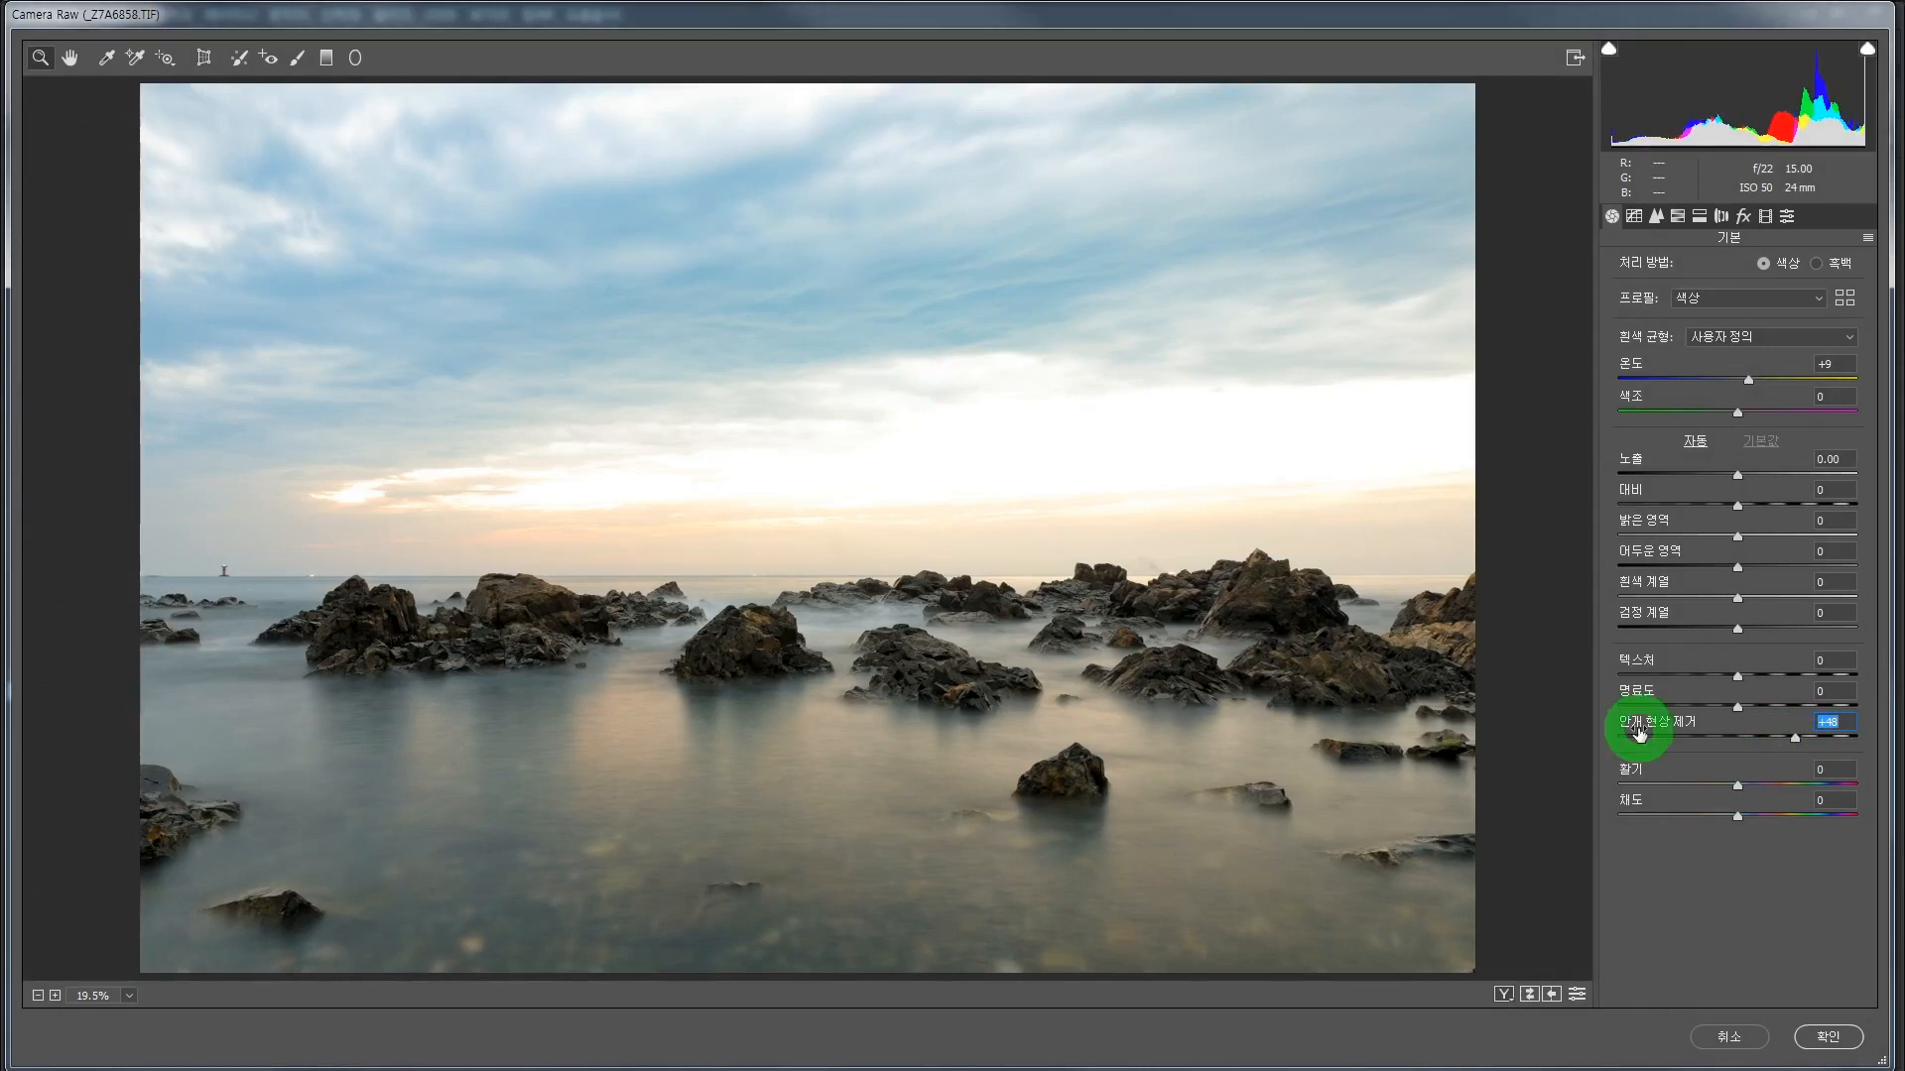
pyautogui.moveTo(1738, 822); pyautogui.dragTo(1725, 821)
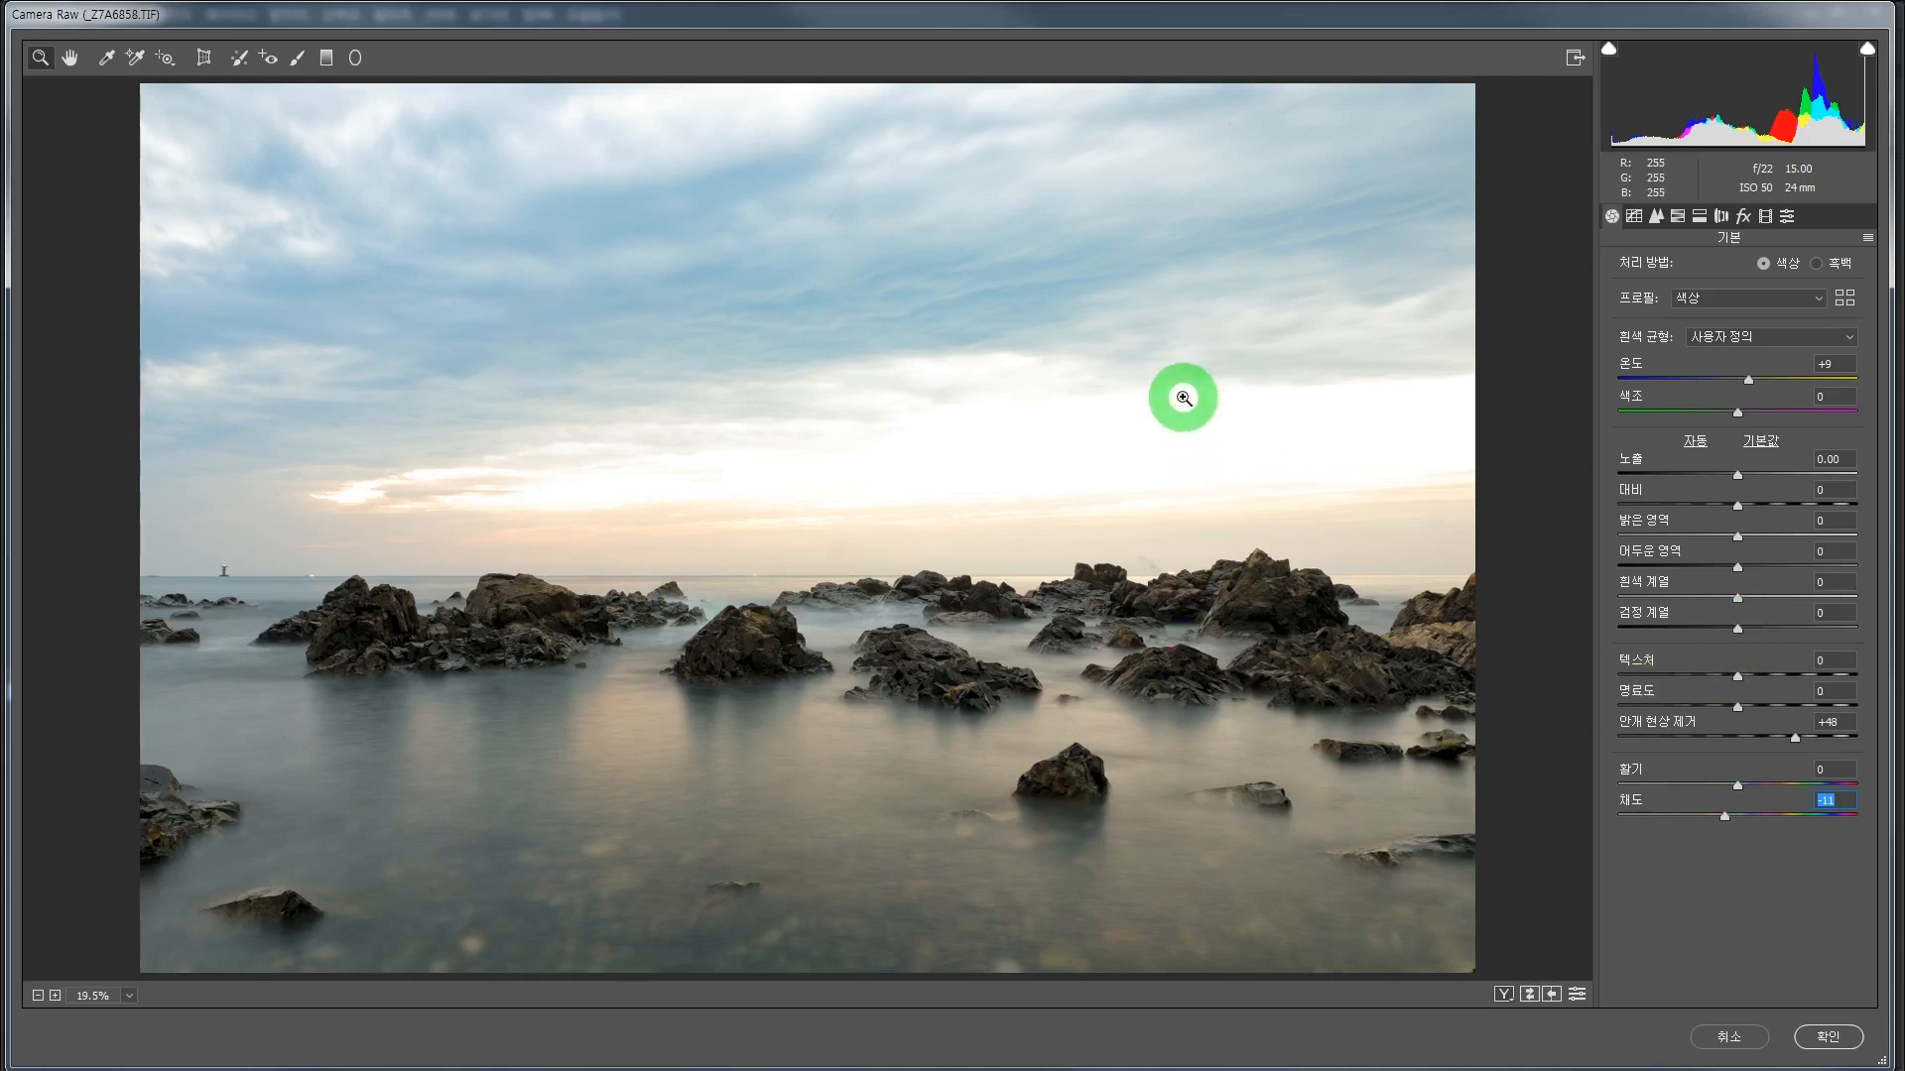
pyautogui.click(1794, 734)
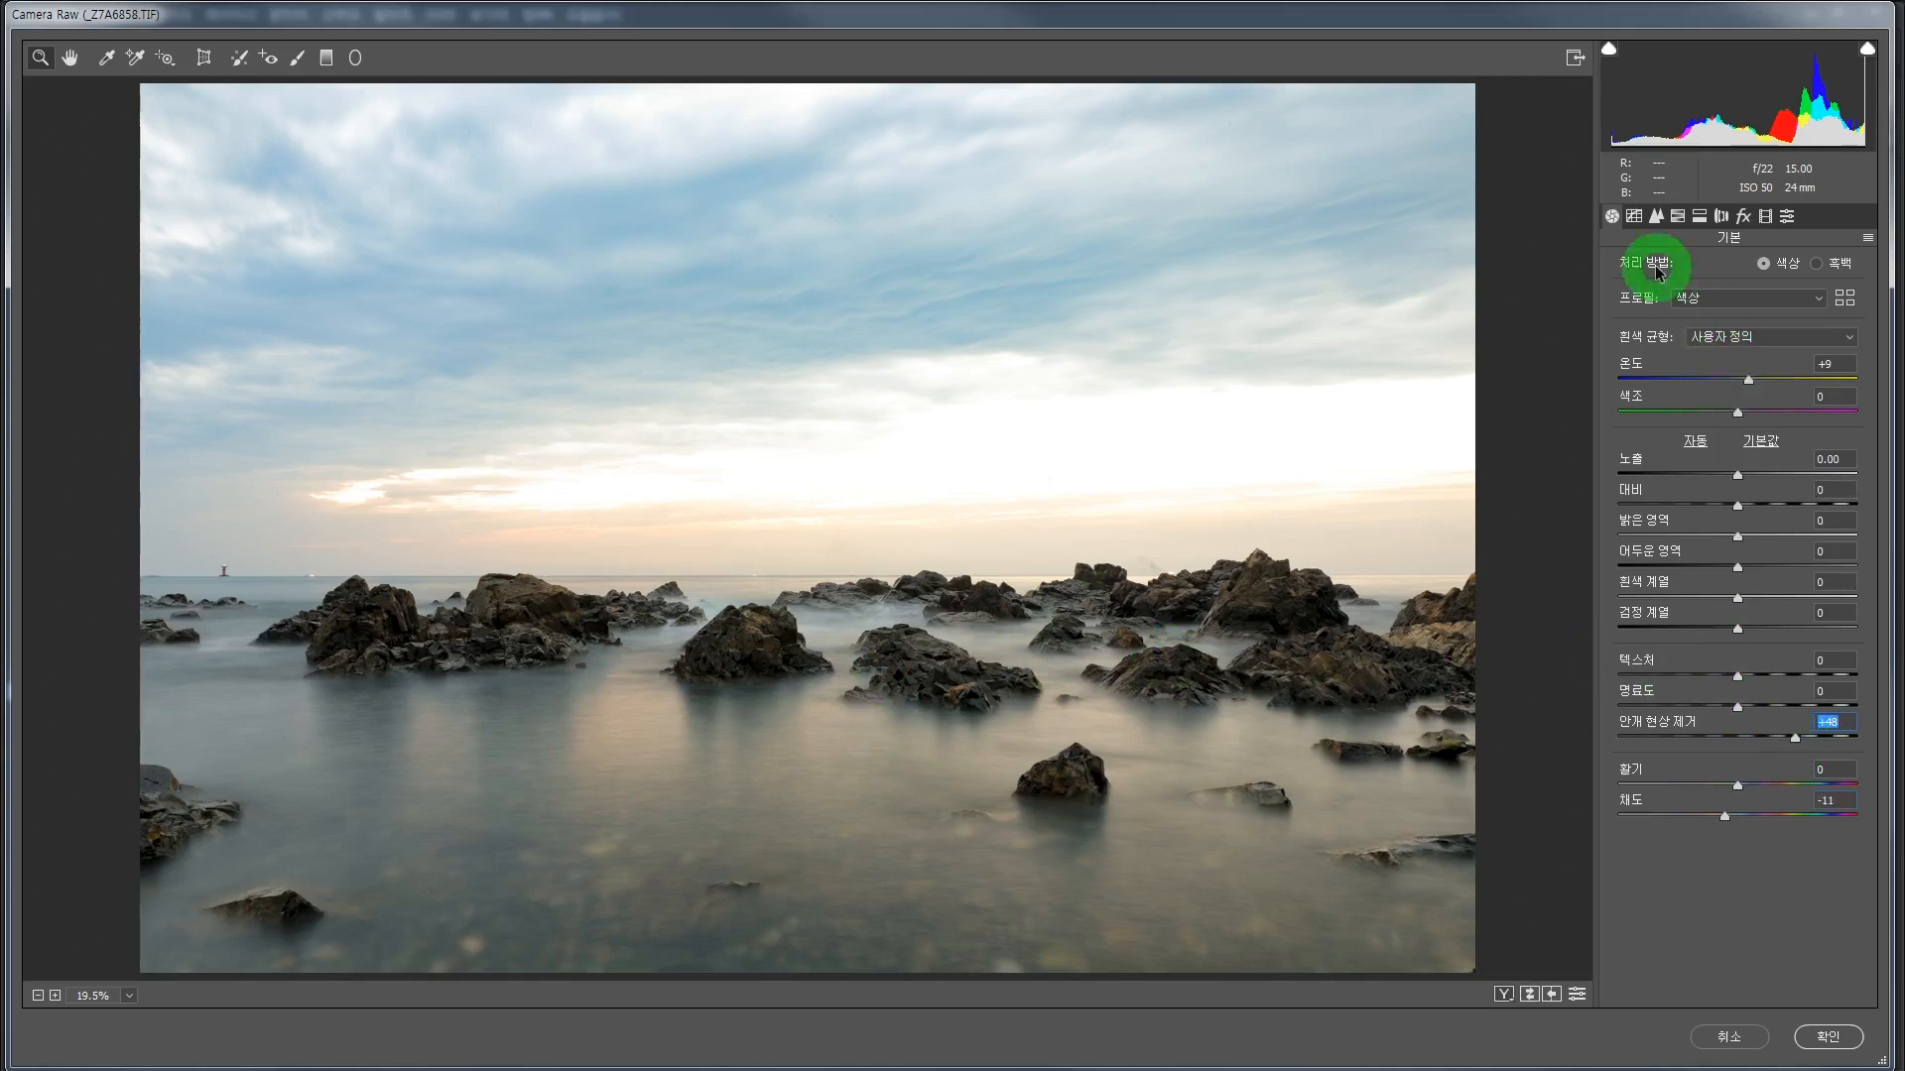
# Darken the midtones with an RGB tone curve point at input 134 and output 119, and apply the Camera Raw filter
pyautogui.click(1634, 217)
pyautogui.click(1751, 500)
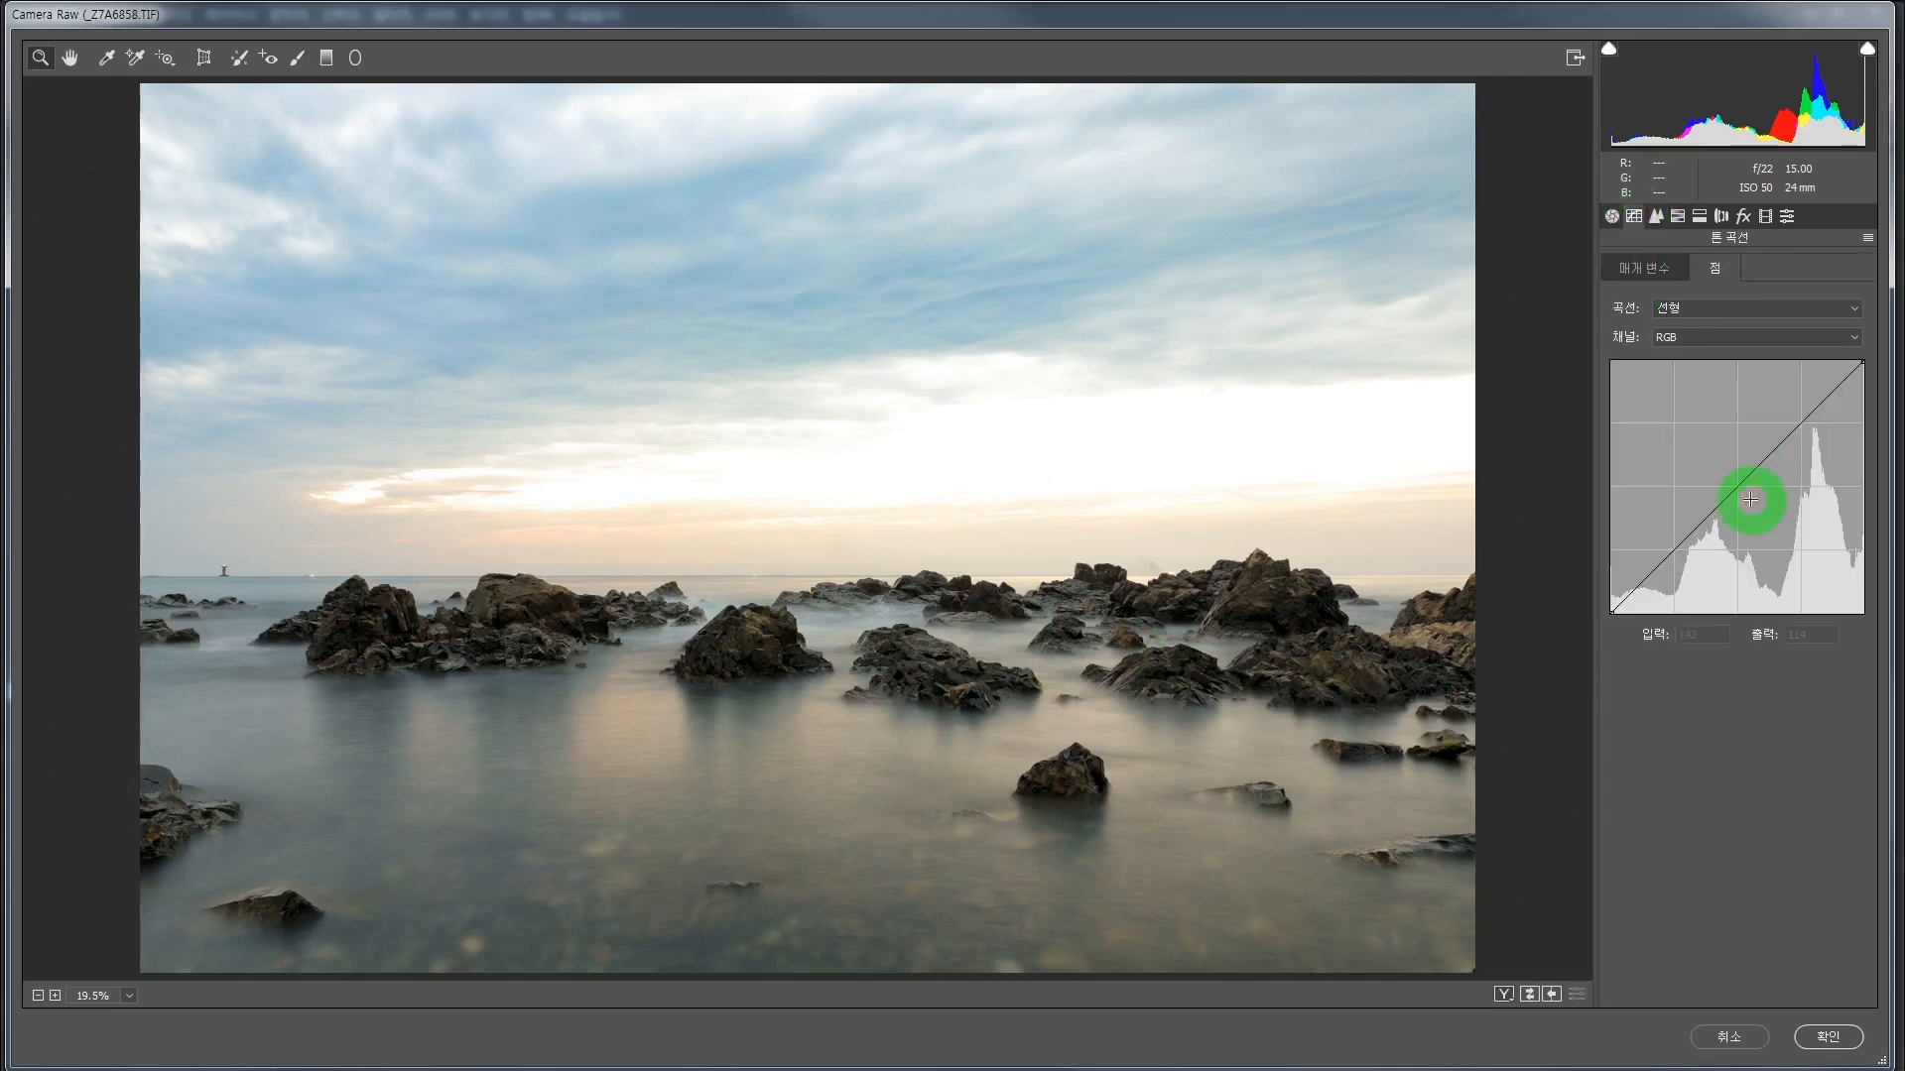
pyautogui.moveTo(1735, 492); pyautogui.dragTo(1743, 495)
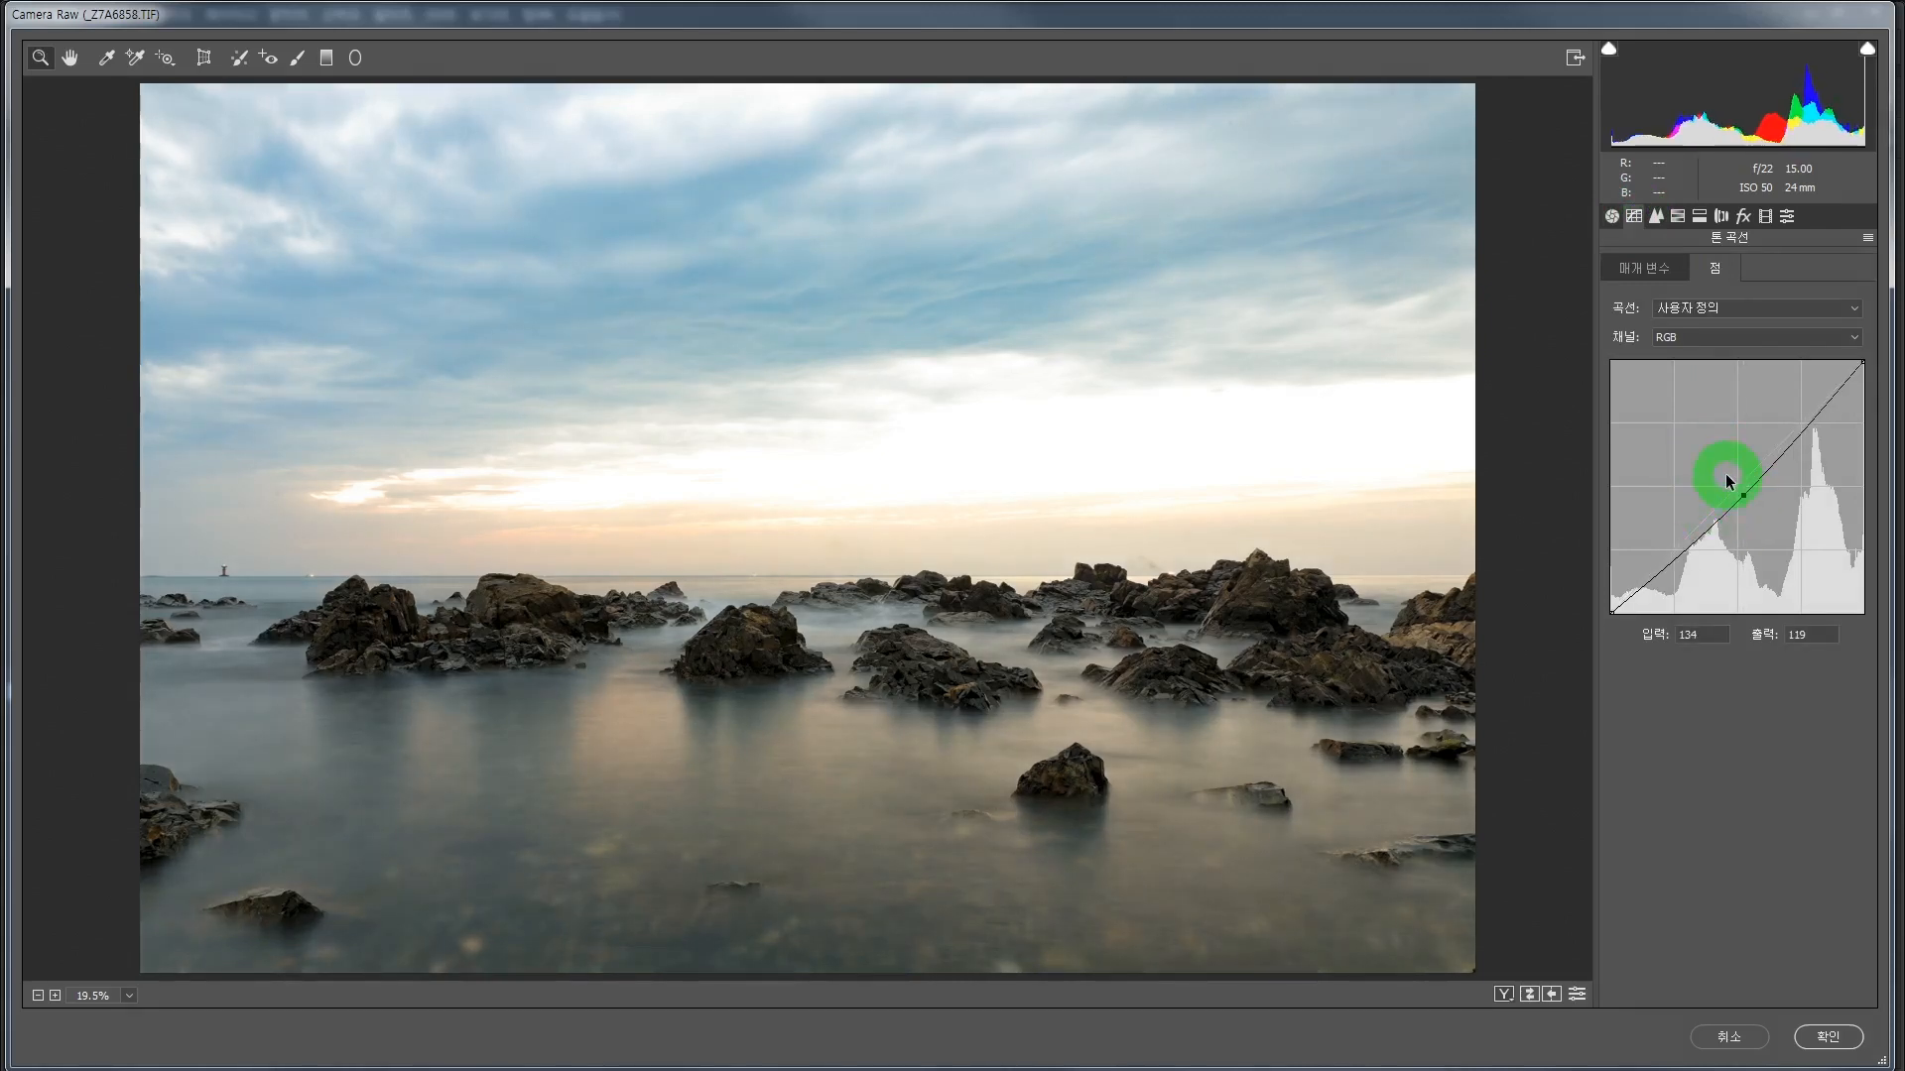
pyautogui.click(1828, 1036)
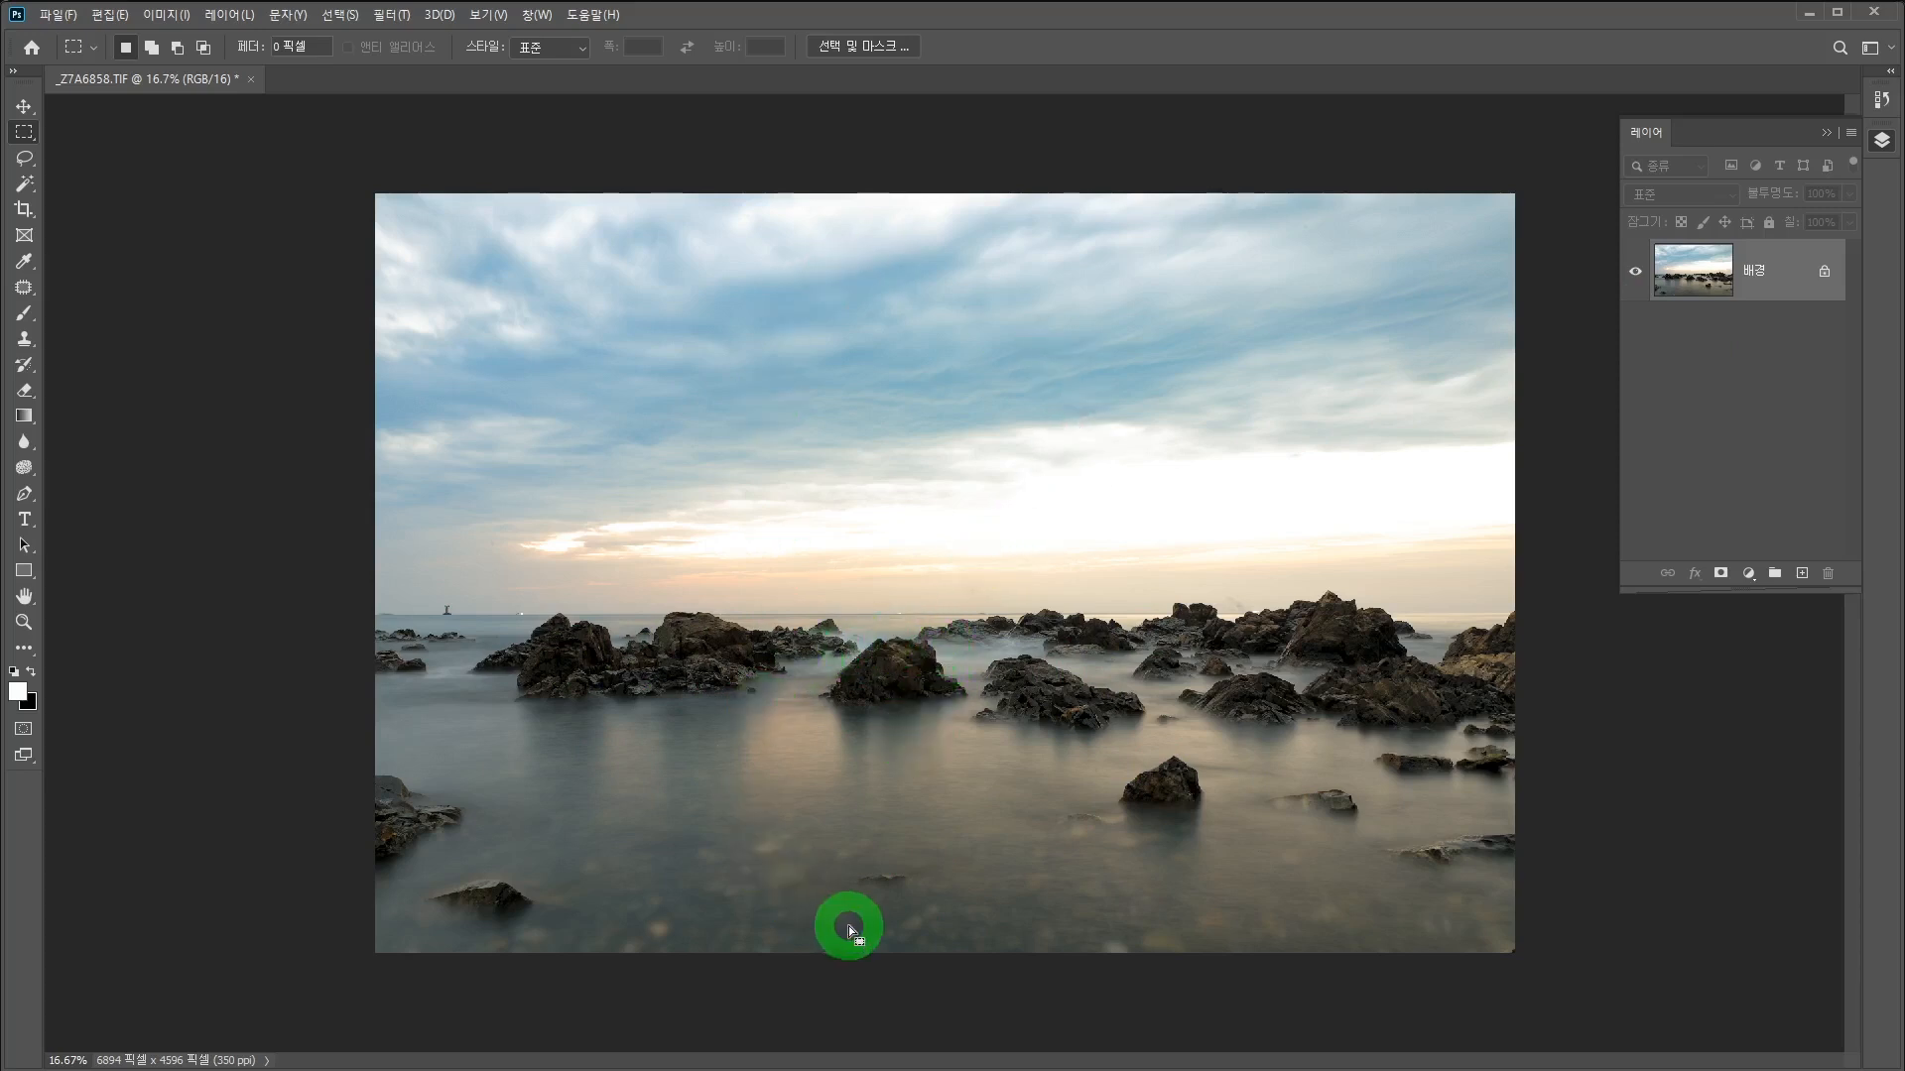
pyautogui.moveTo(1586, 965); pyautogui.dragTo(341, 617)
pyautogui.click(1599, 655)
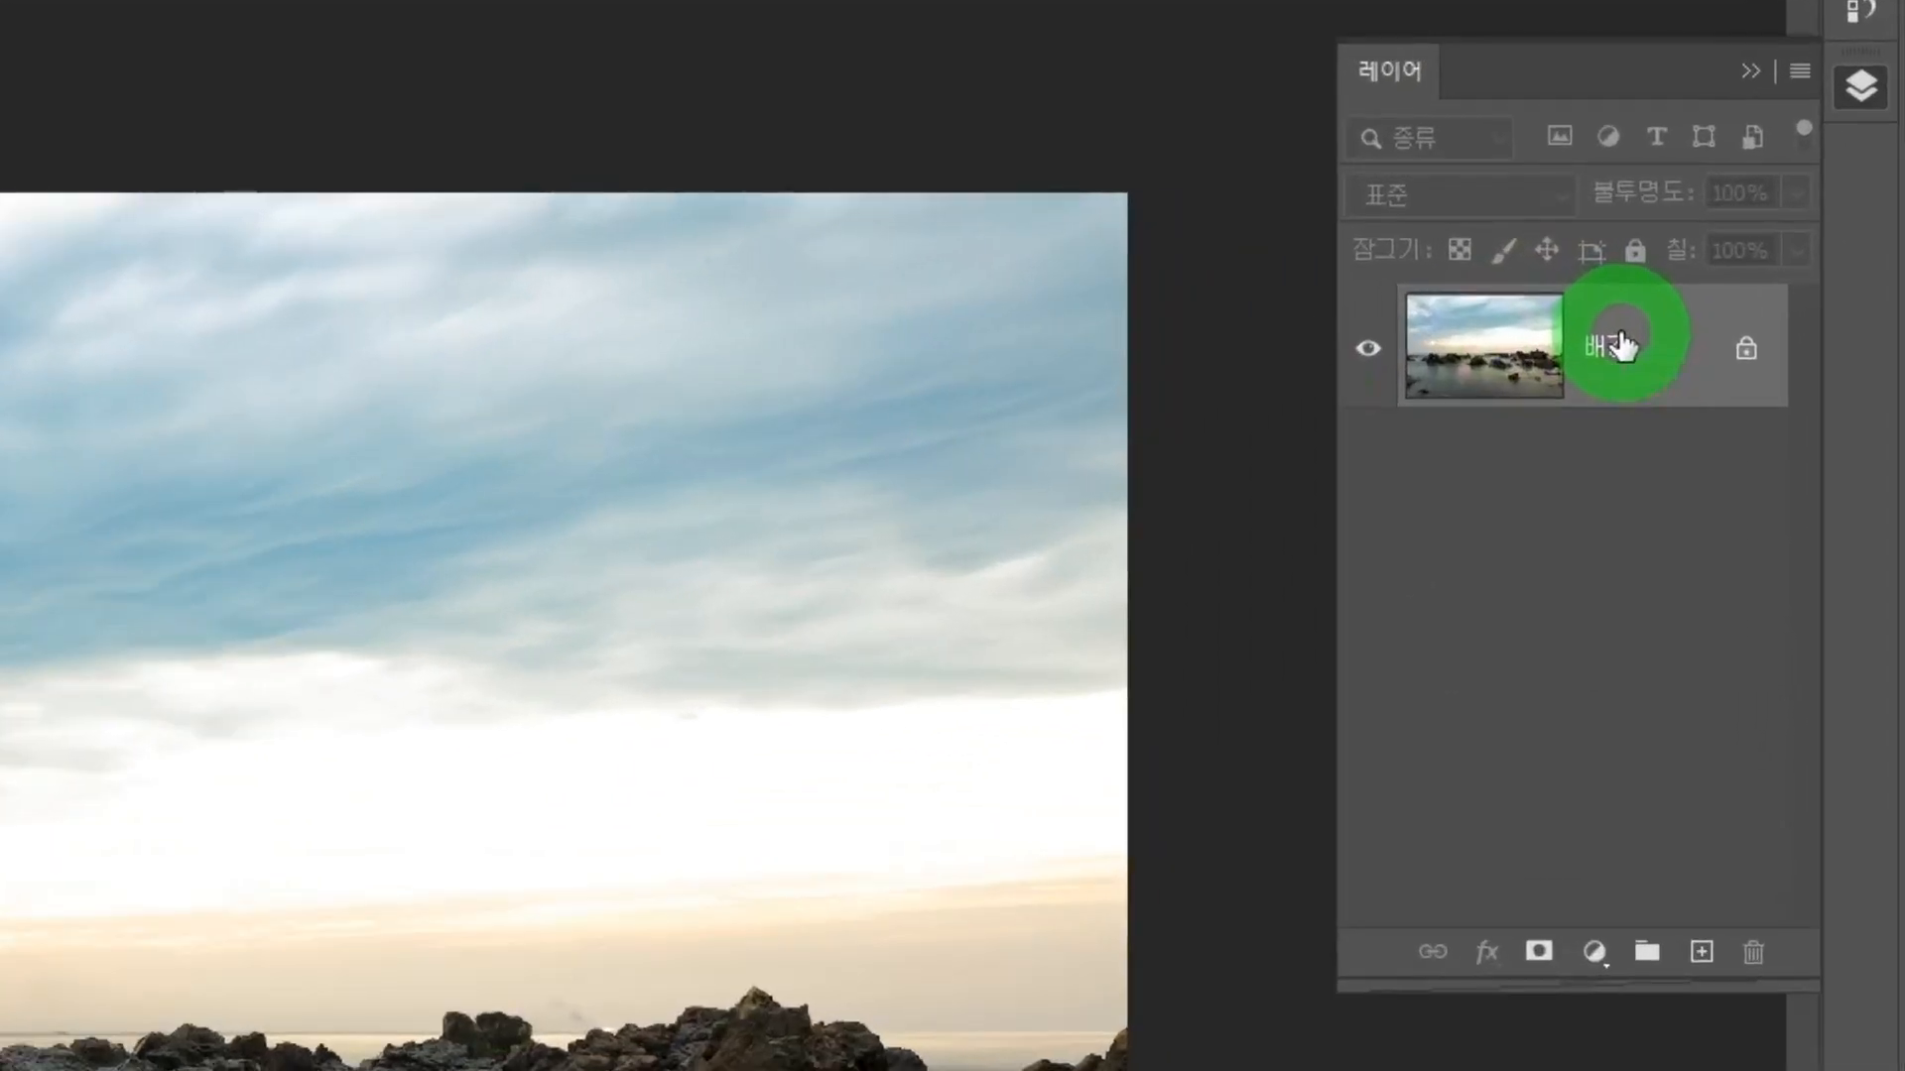
pyautogui.rightClick(1762, 268)
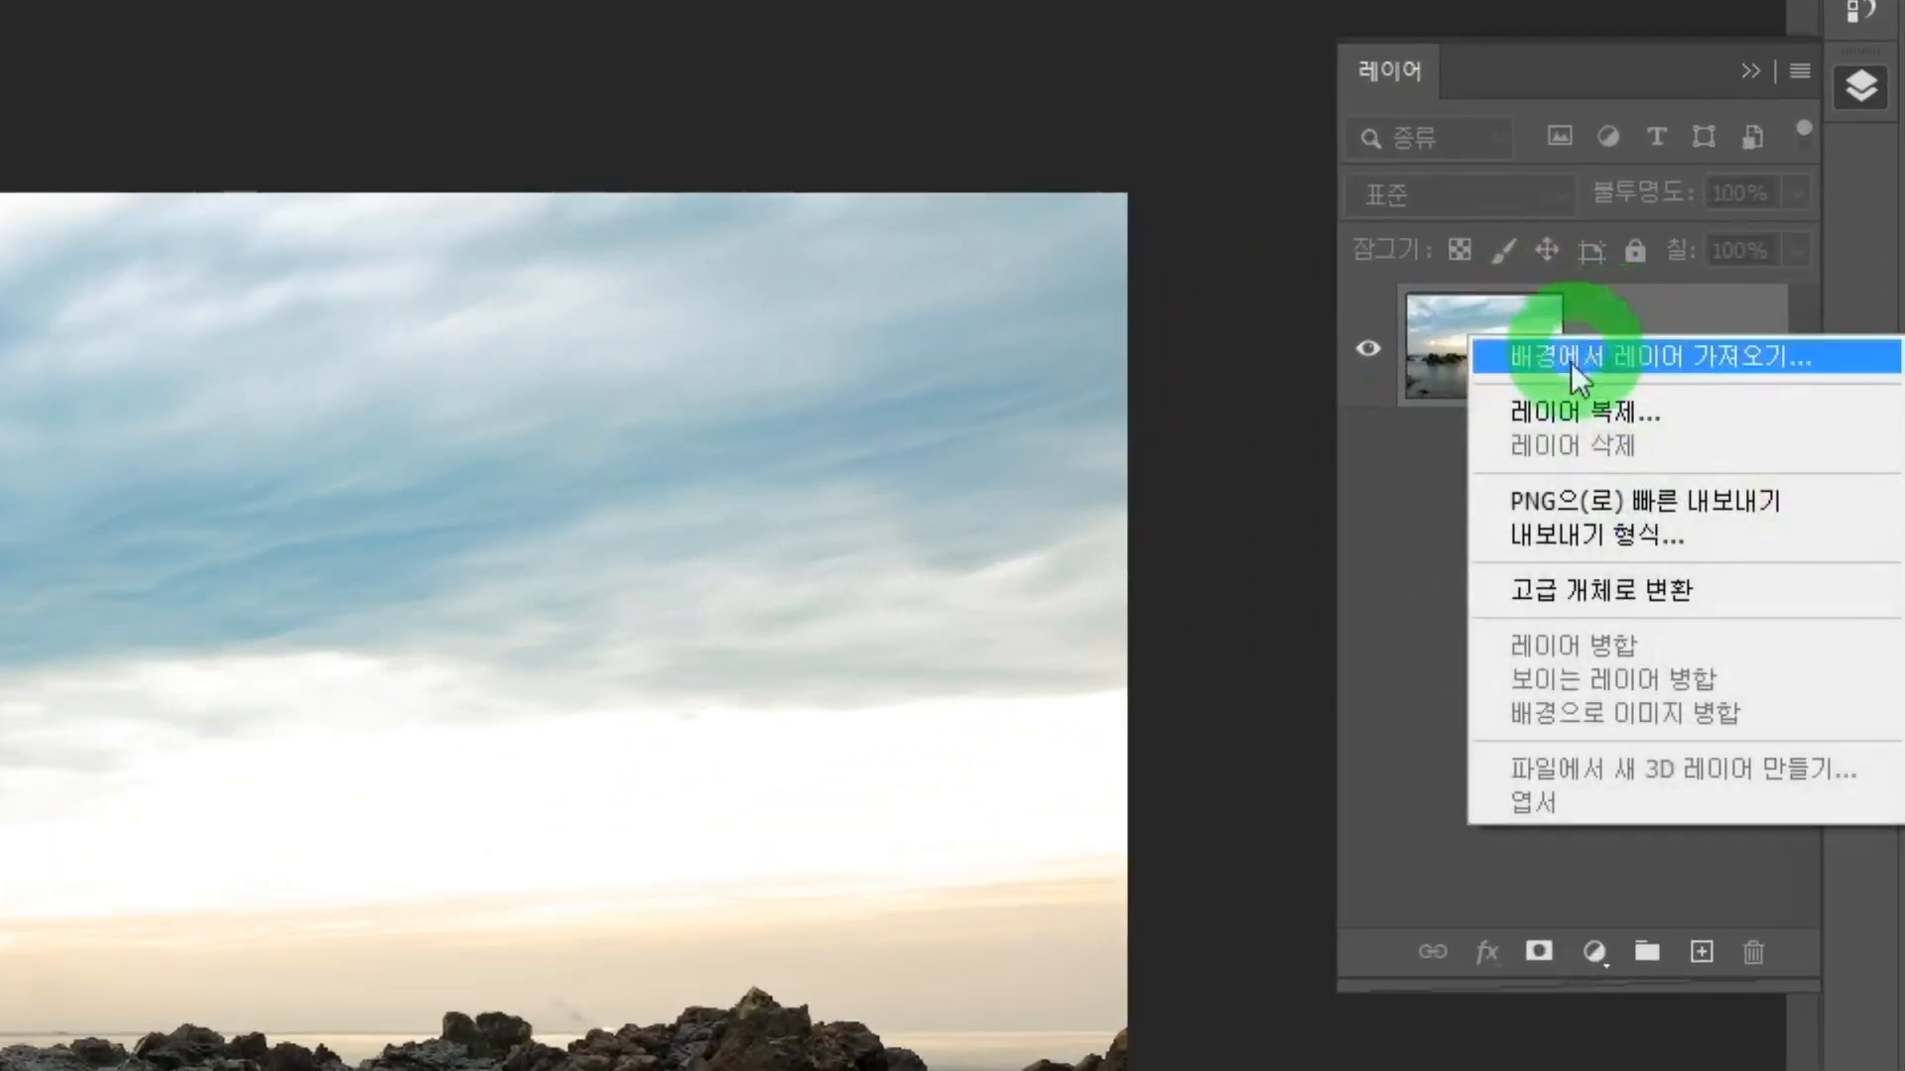
pyautogui.click(1413, 449)
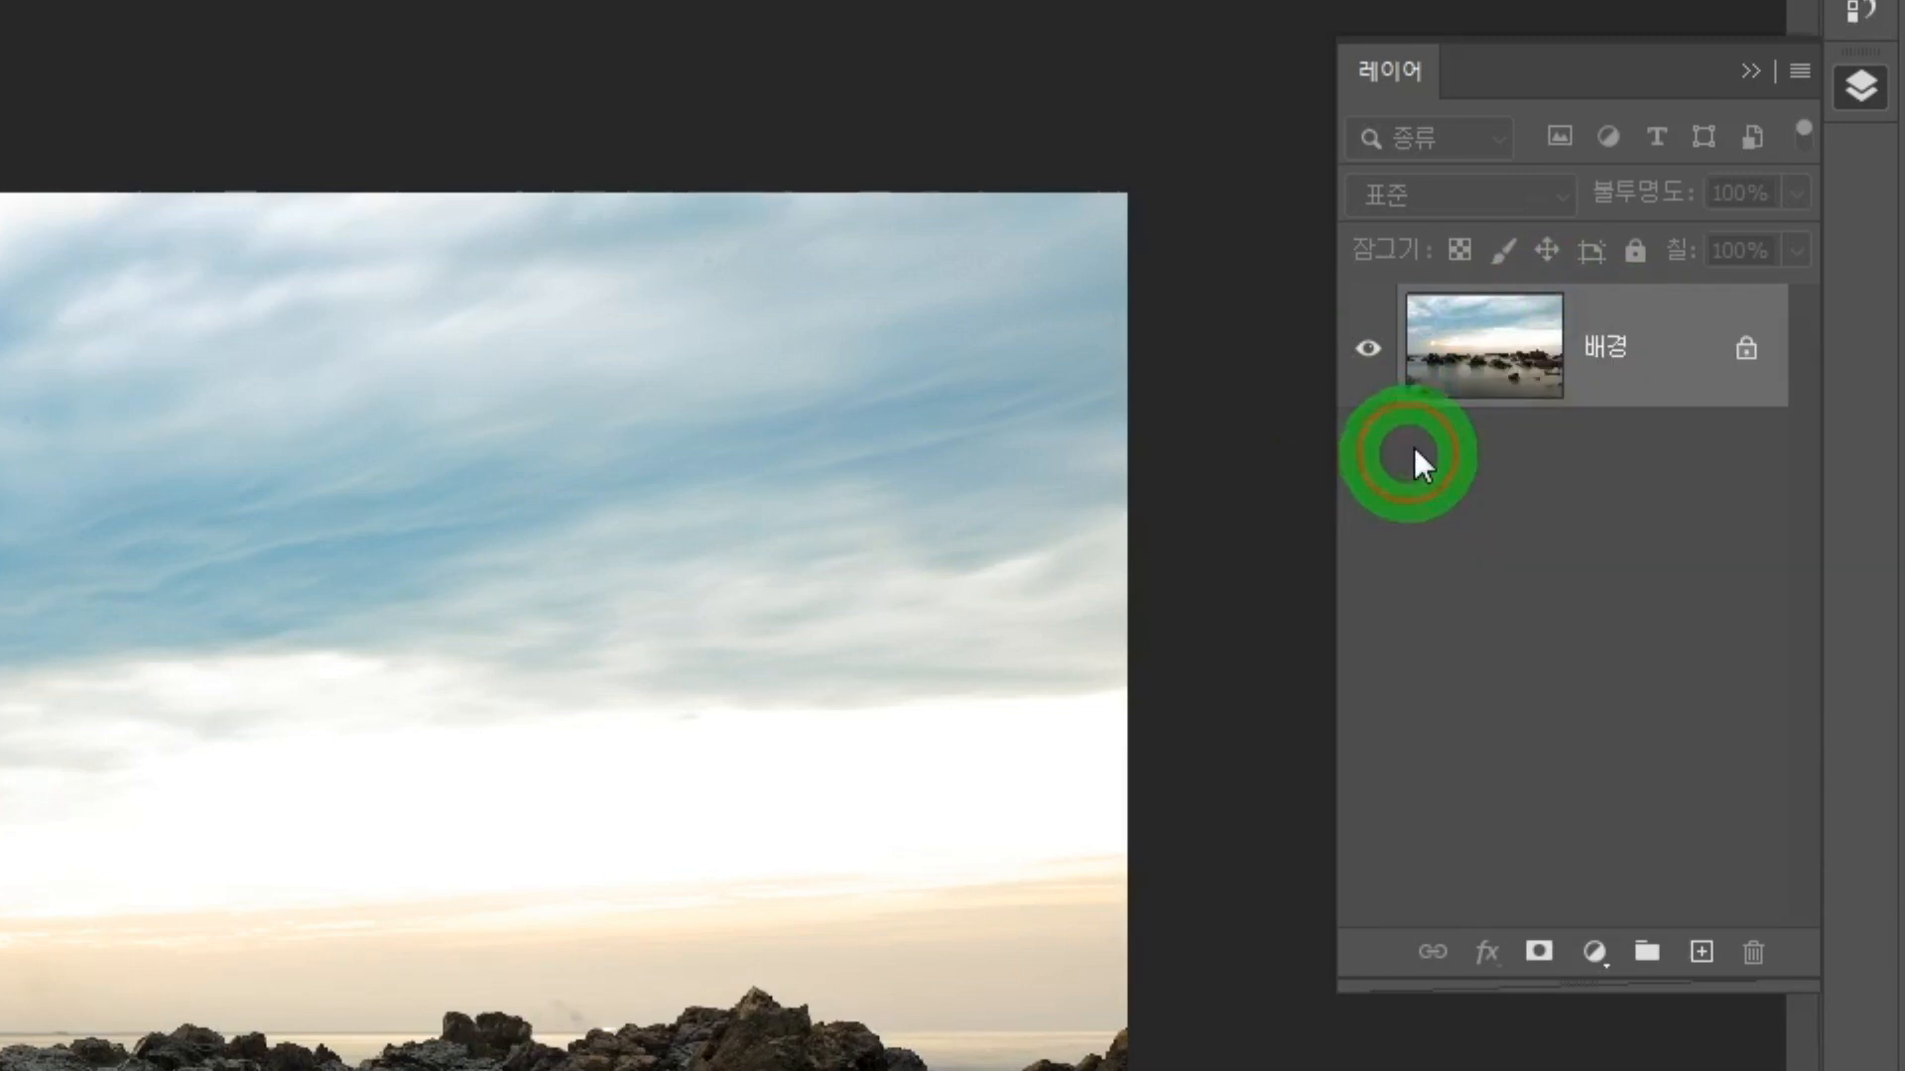
pyautogui.click(1554, 344)
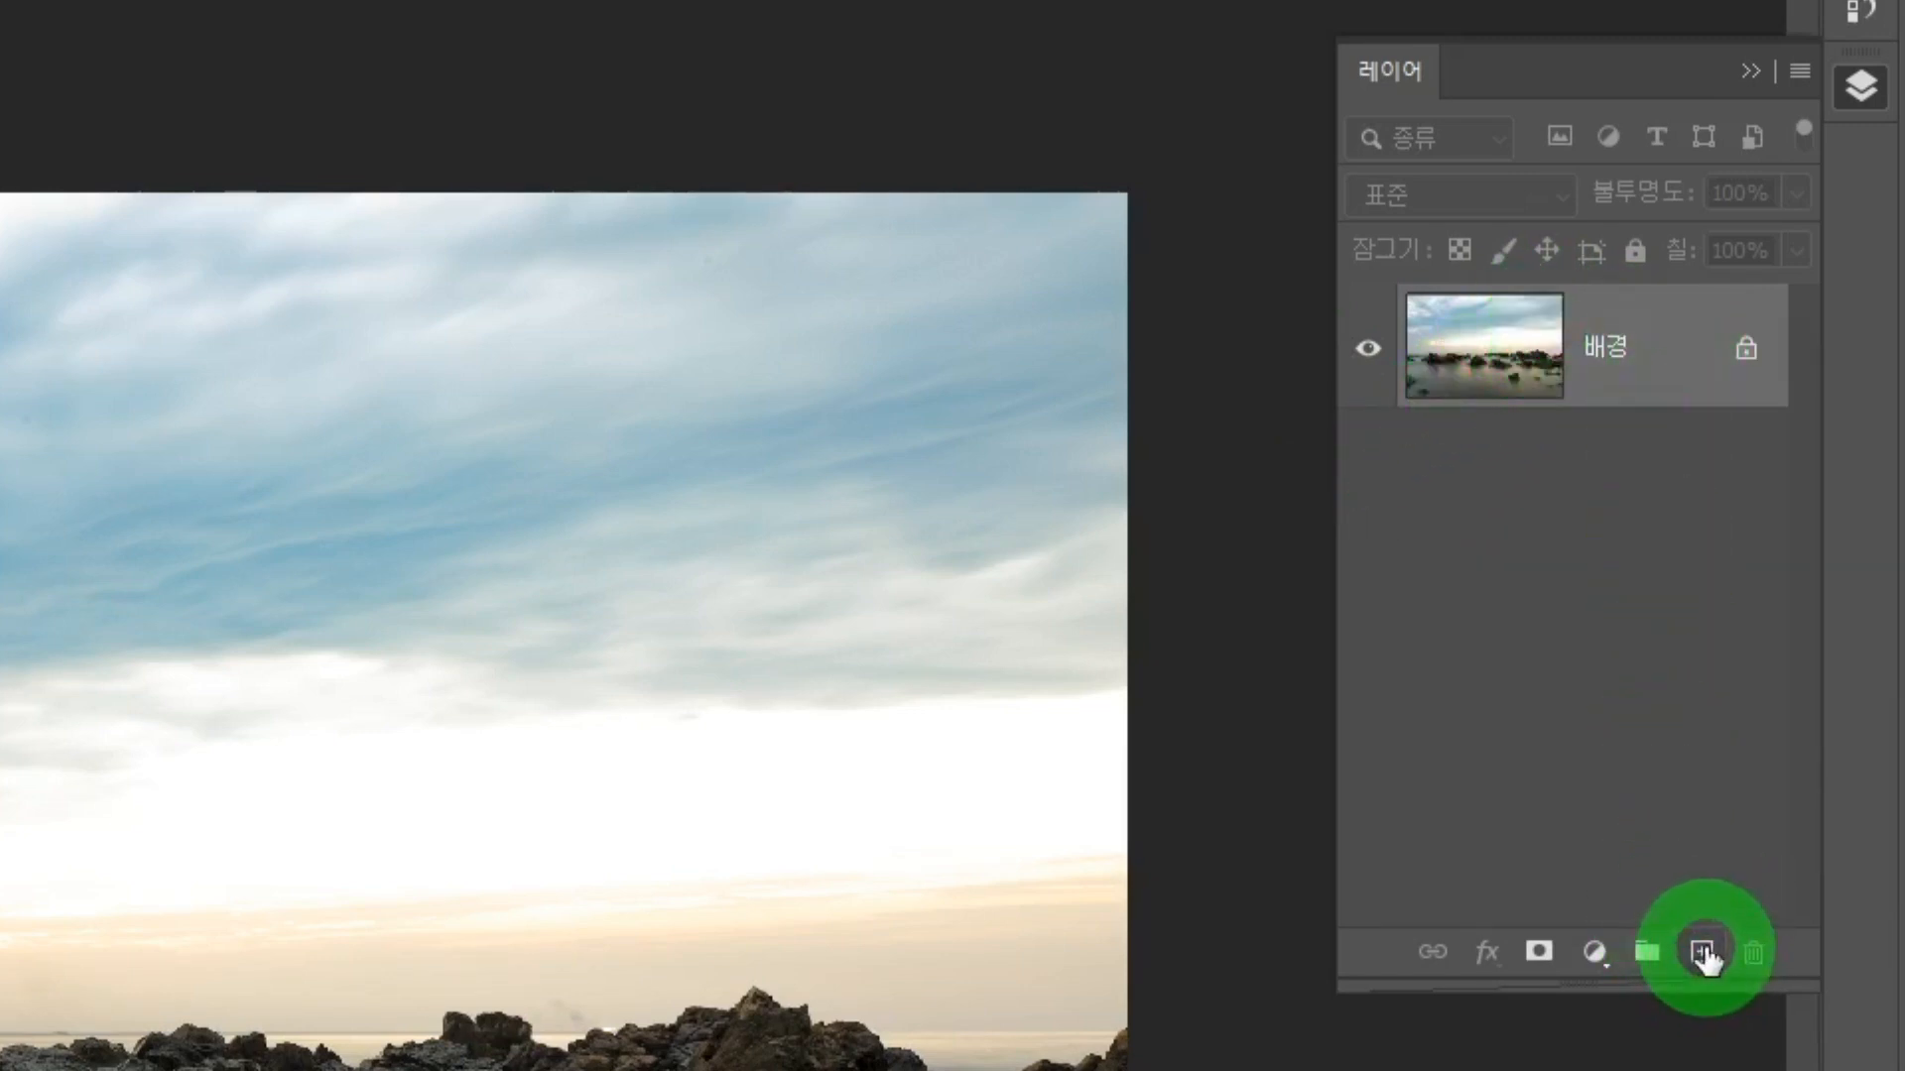
pyautogui.moveTo(1628, 374); pyautogui.dragTo(1699, 952)
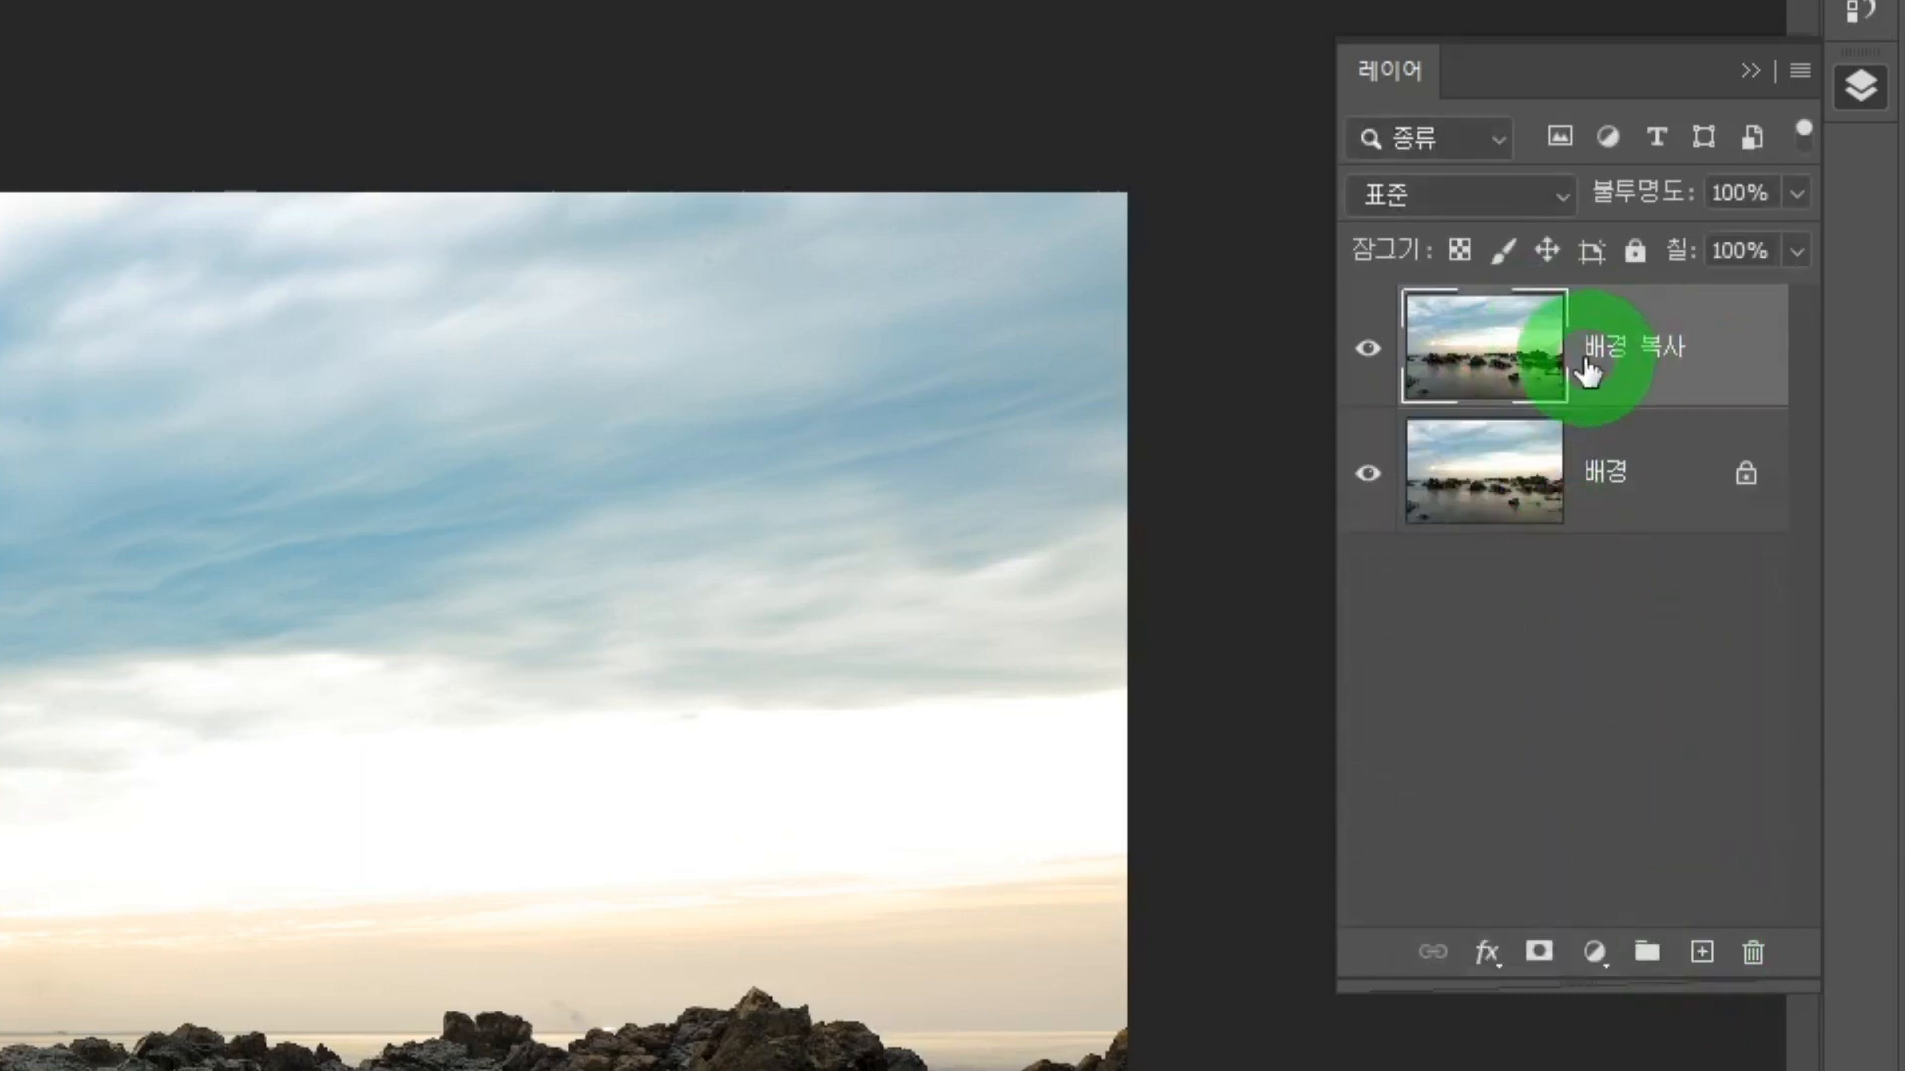
pyautogui.press('Delete')
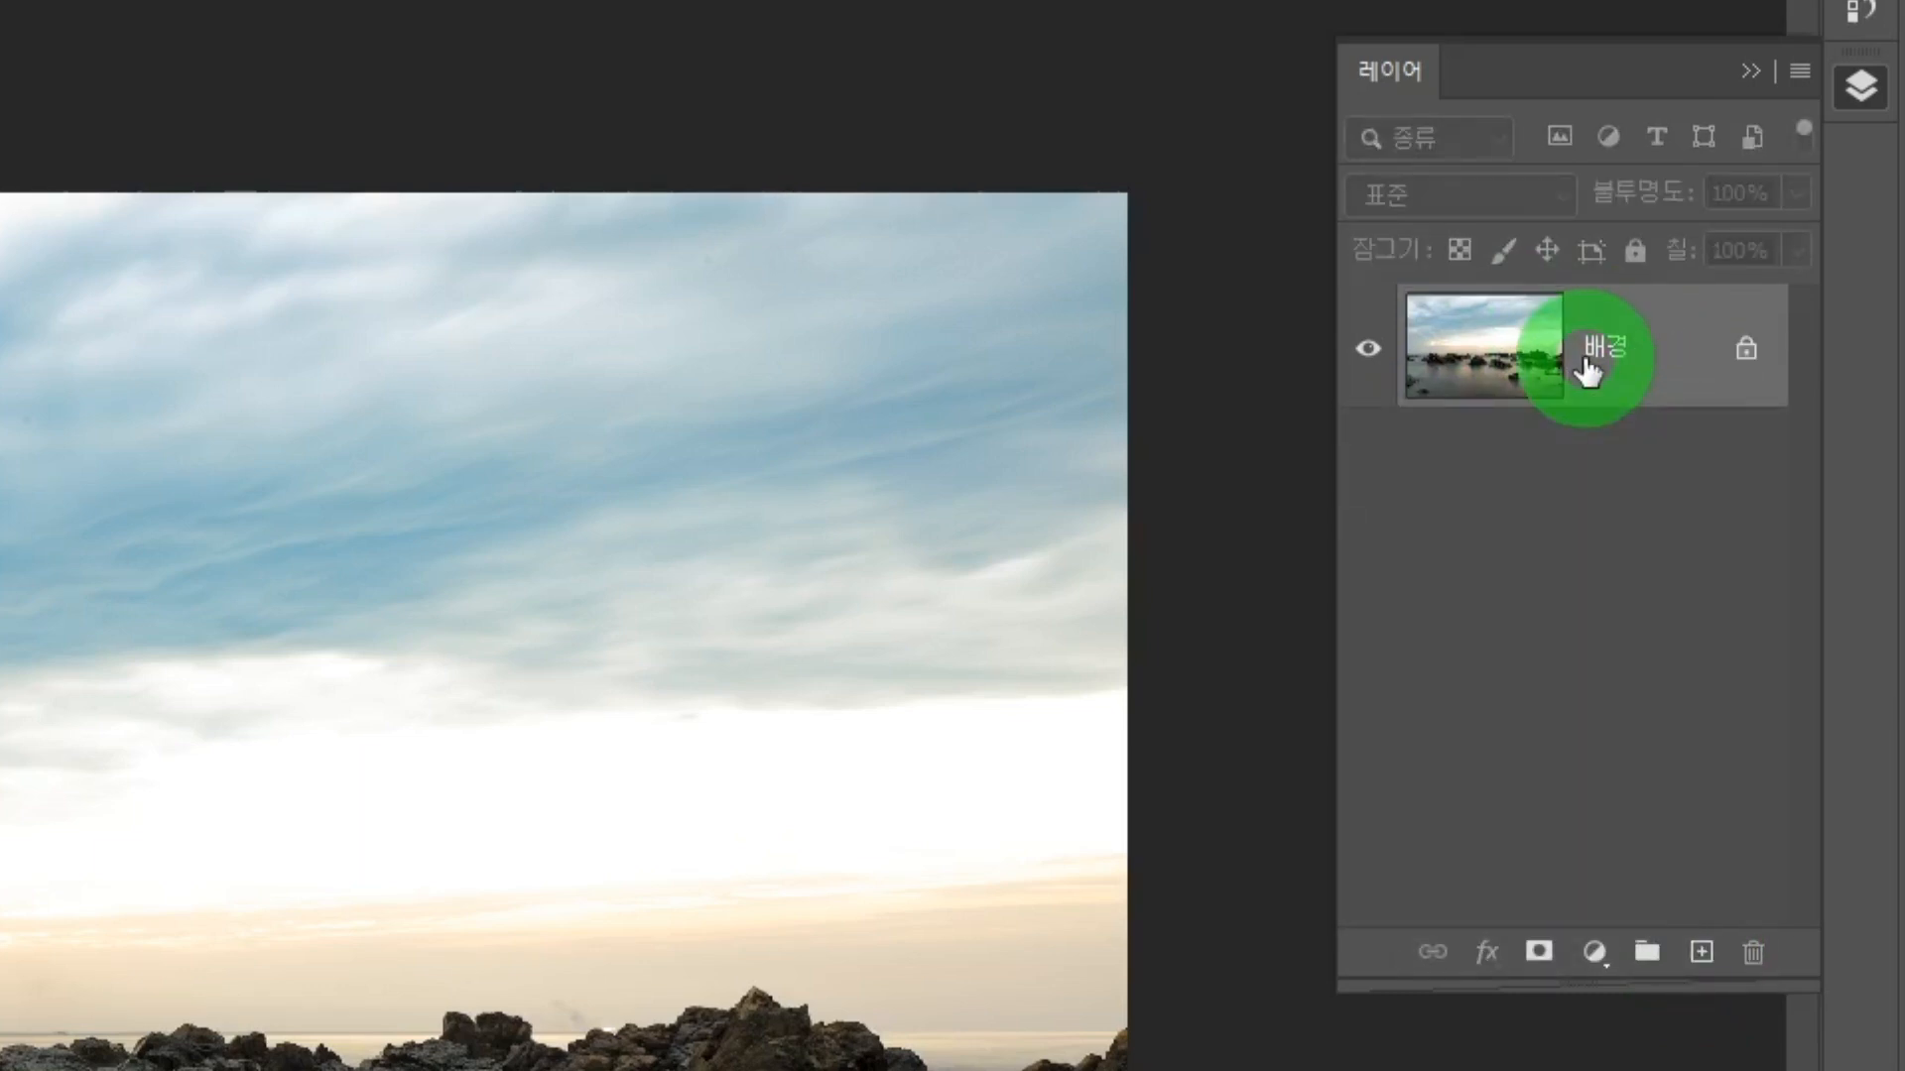
# Duplicate the background layer (배경)
pyautogui.rightClick(1533, 342)
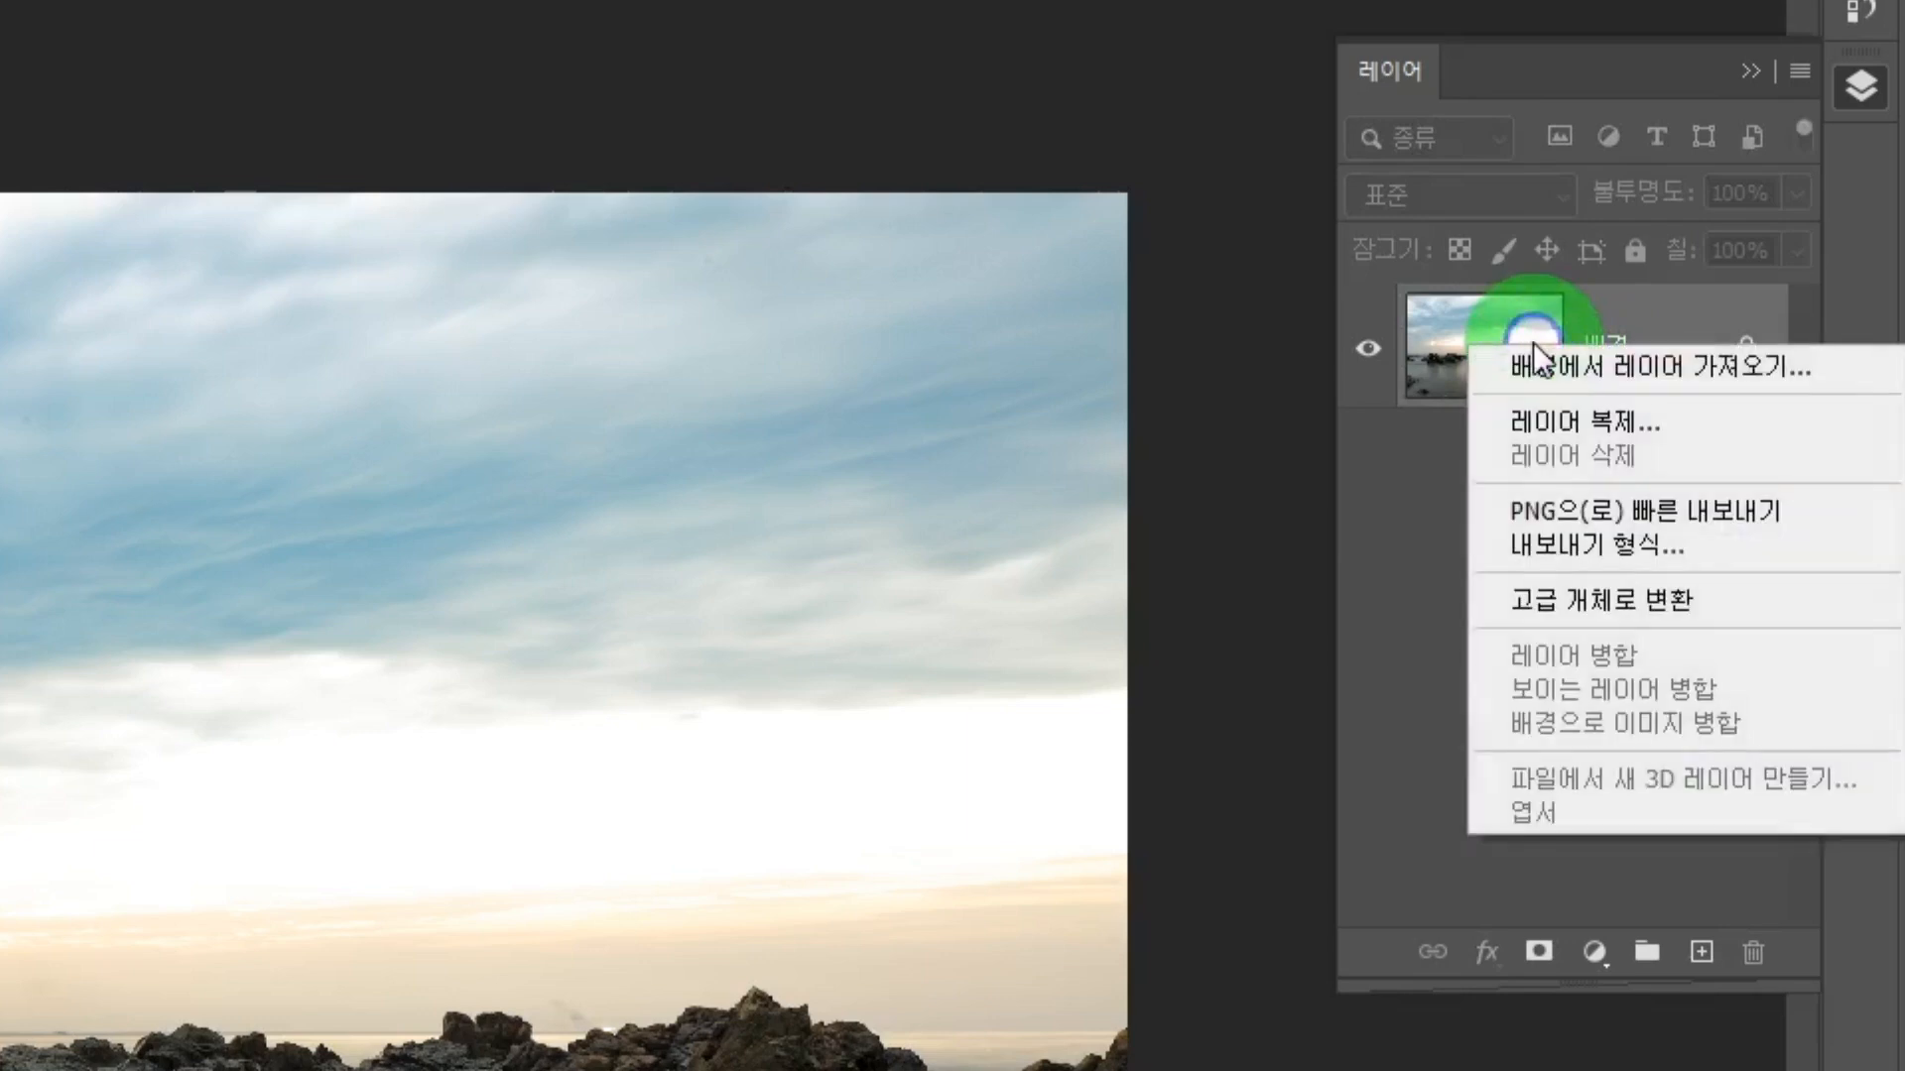
pyautogui.click(1563, 413)
pyautogui.click(1057, 504)
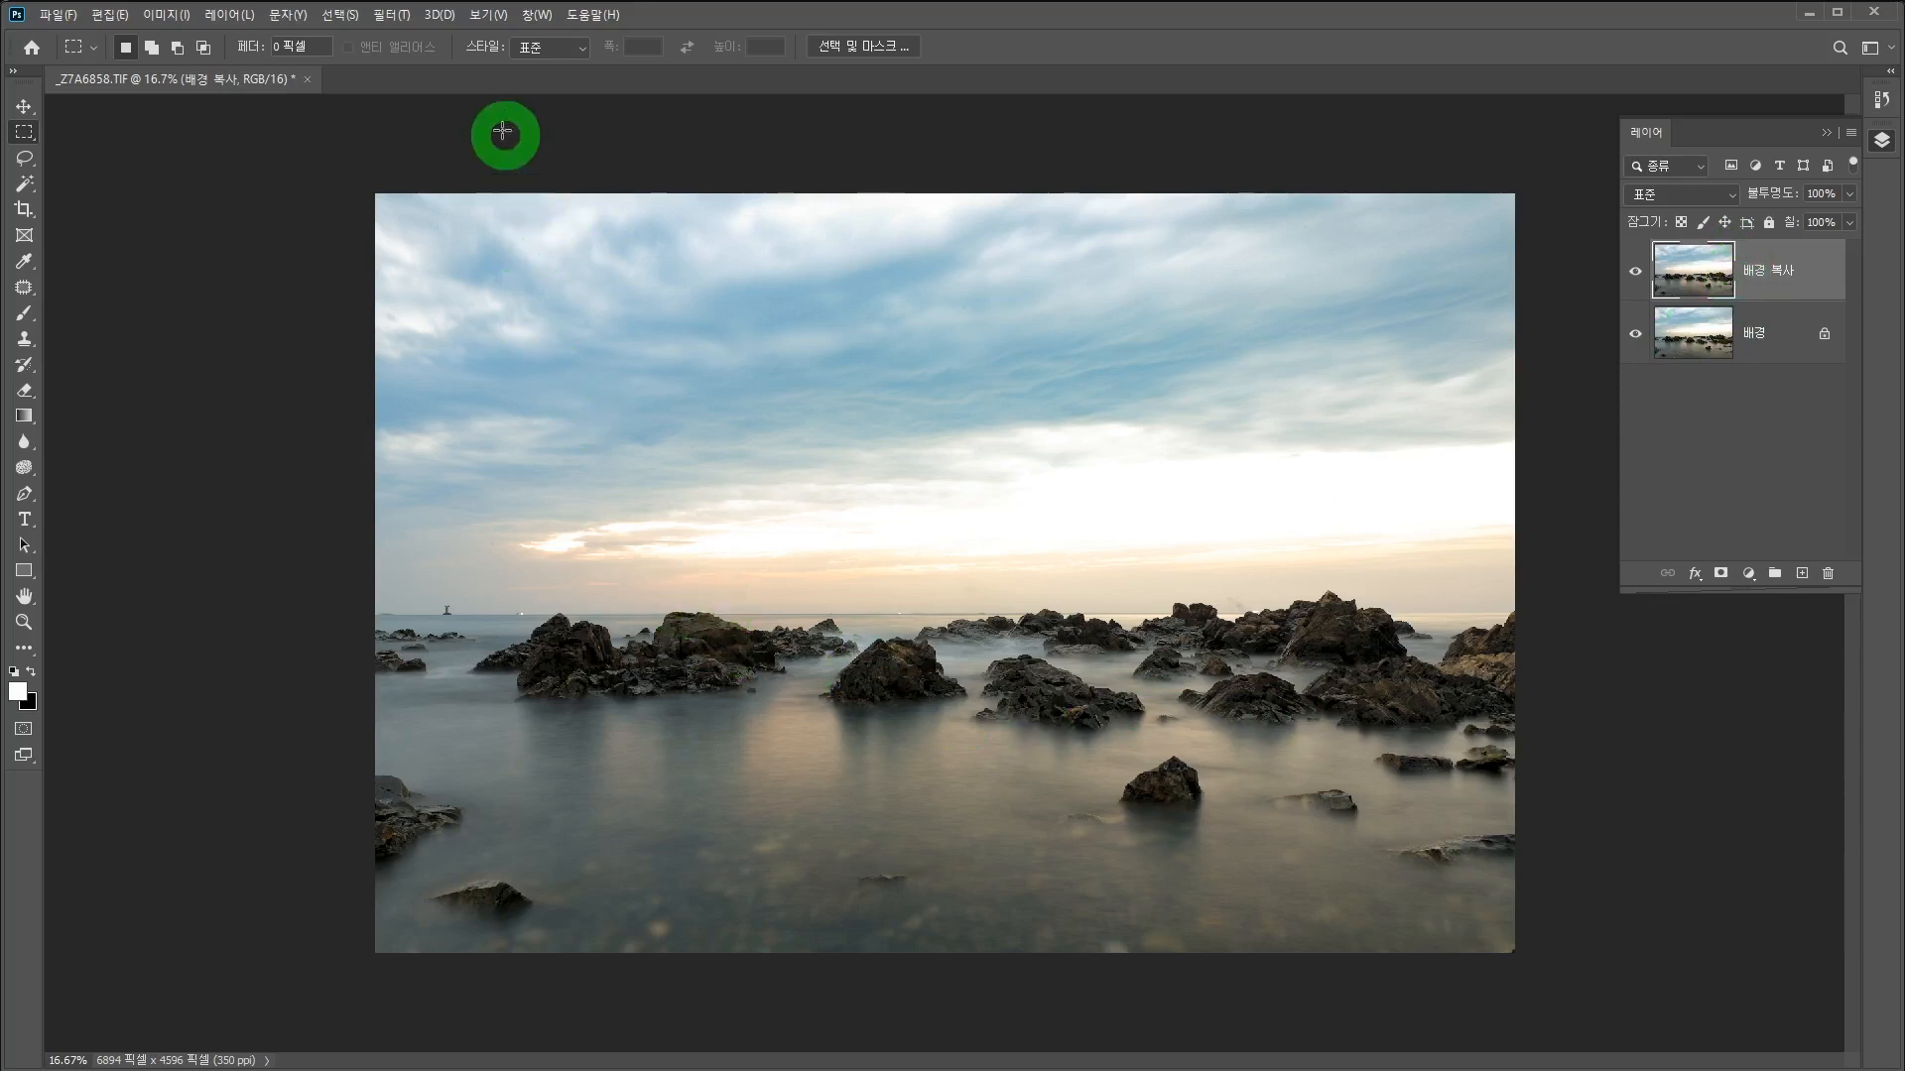
# Brighten the copied layer with a Camera Raw RGB tone curve point at input 114 and output 157, and compare it with the original
pyautogui.click(391, 14)
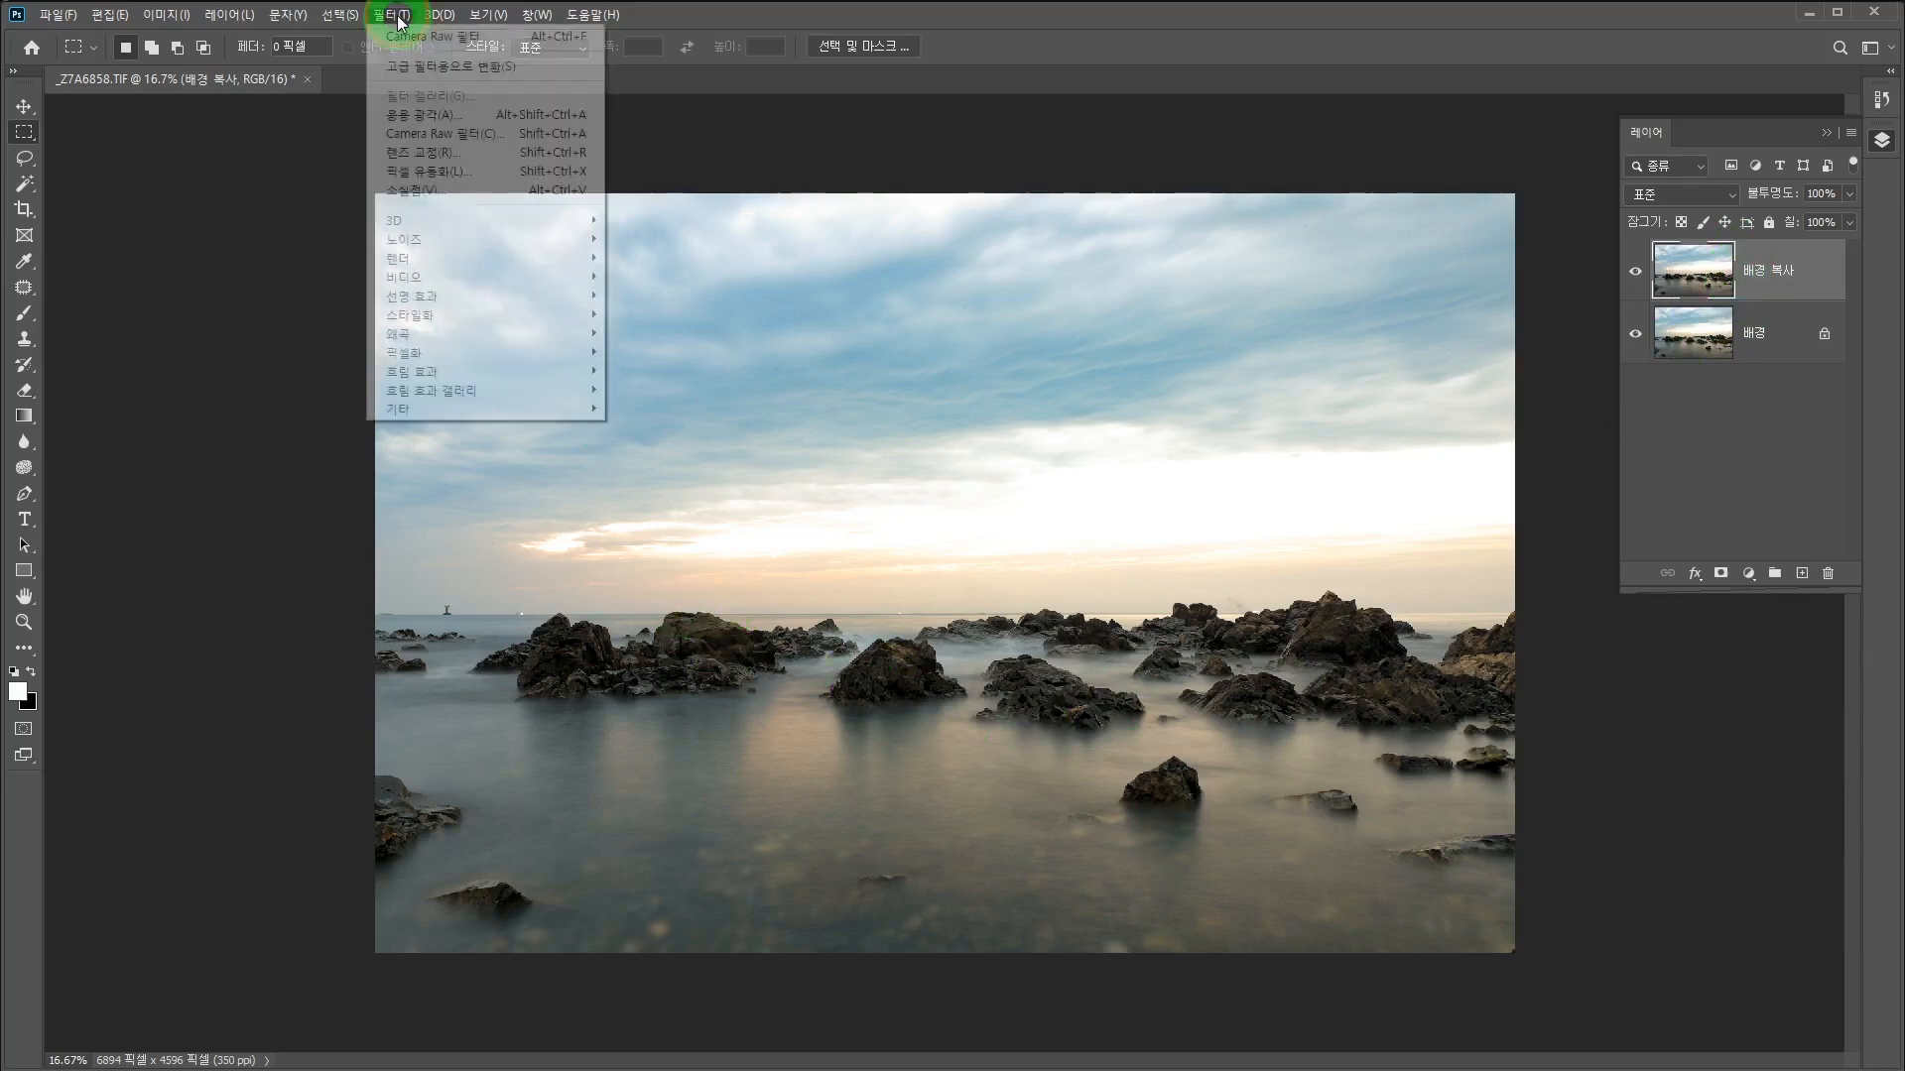
pyautogui.click(416, 135)
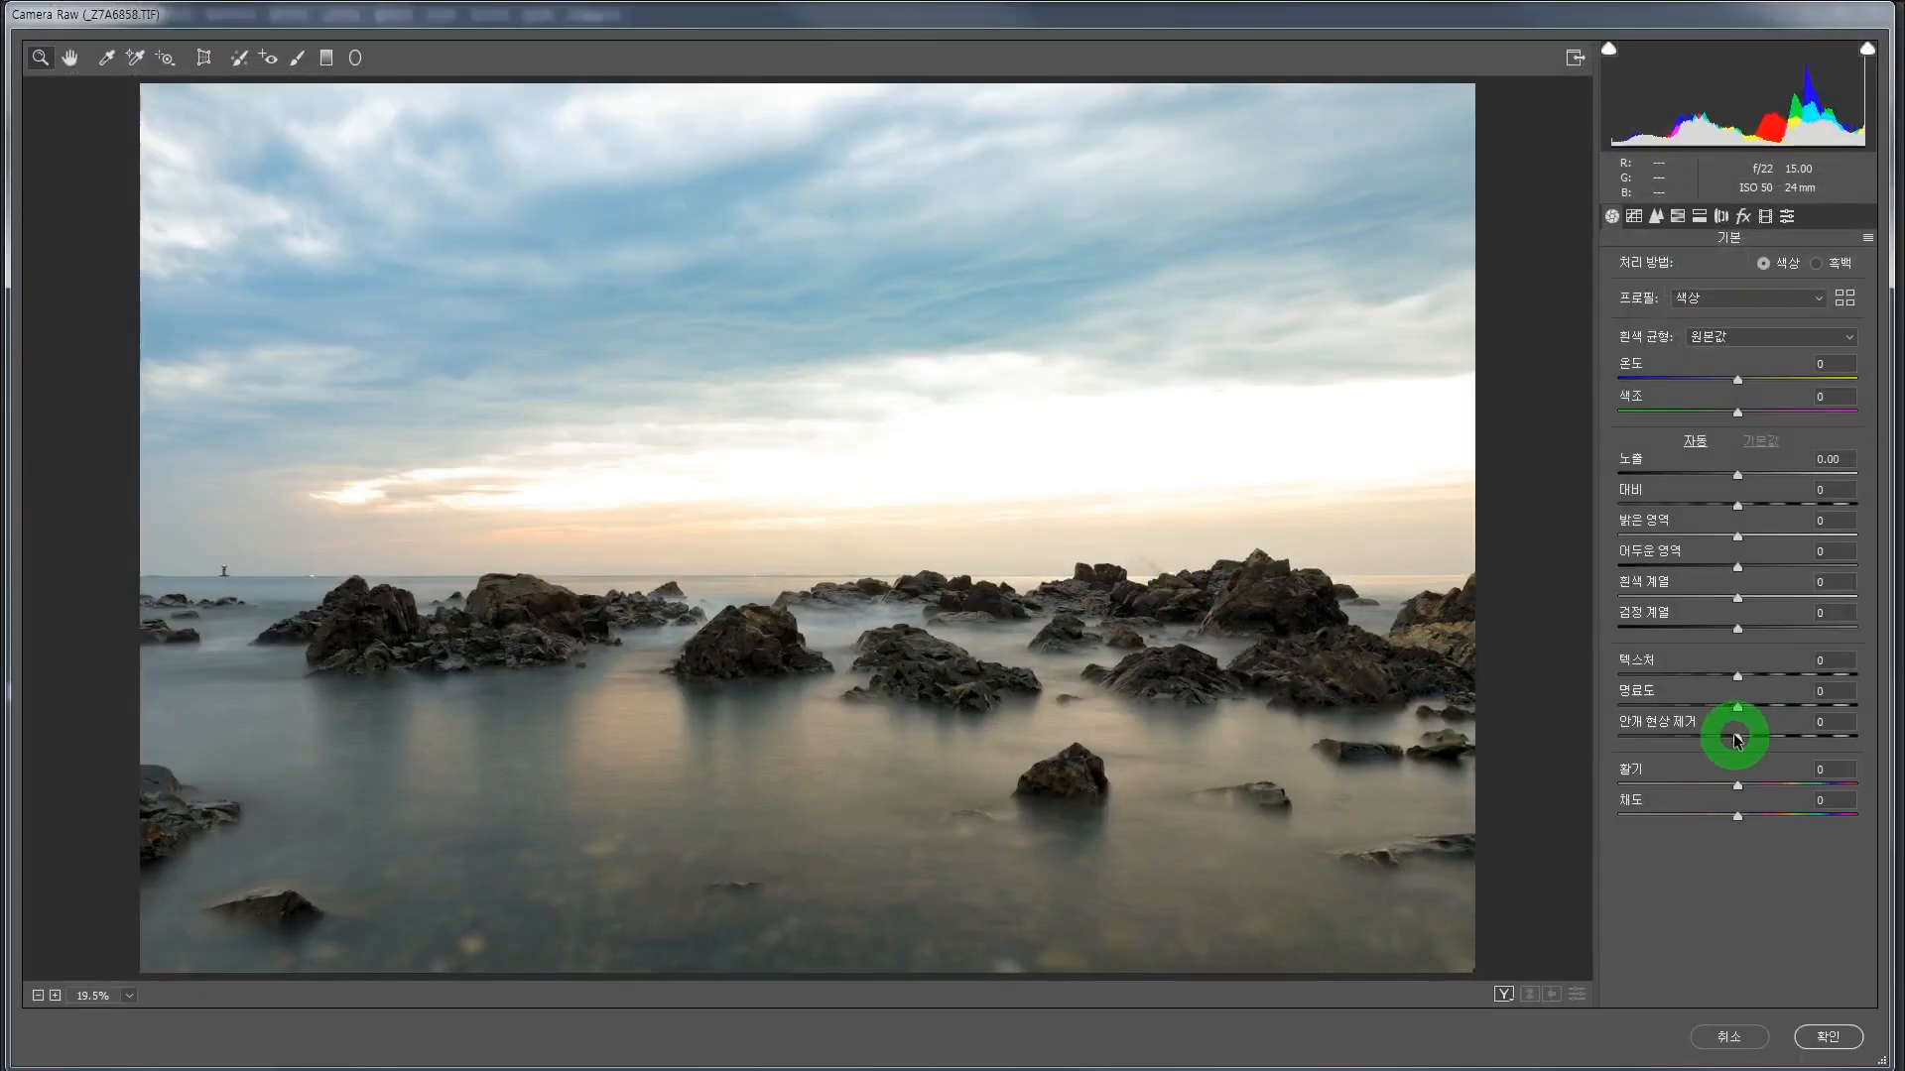
pyautogui.click(1633, 216)
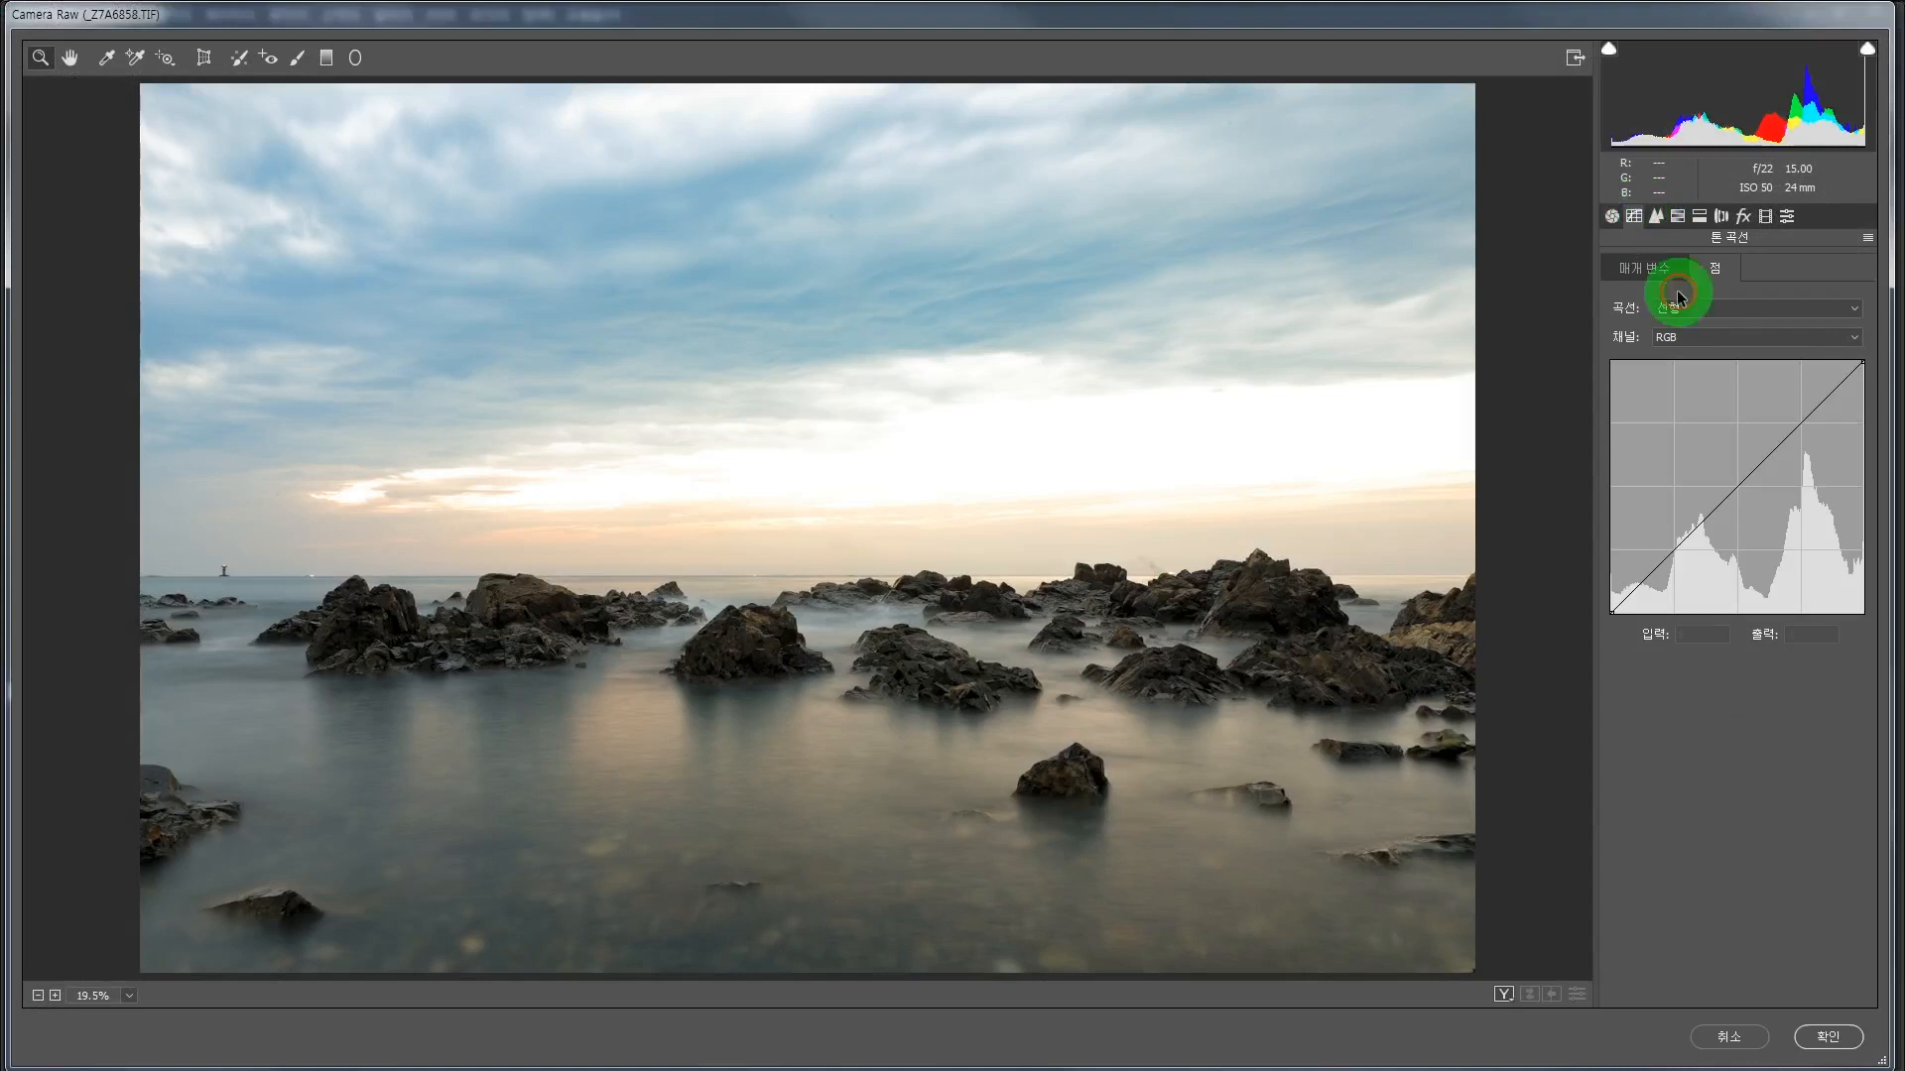
pyautogui.moveTo(1737, 486); pyautogui.dragTo(1723, 460)
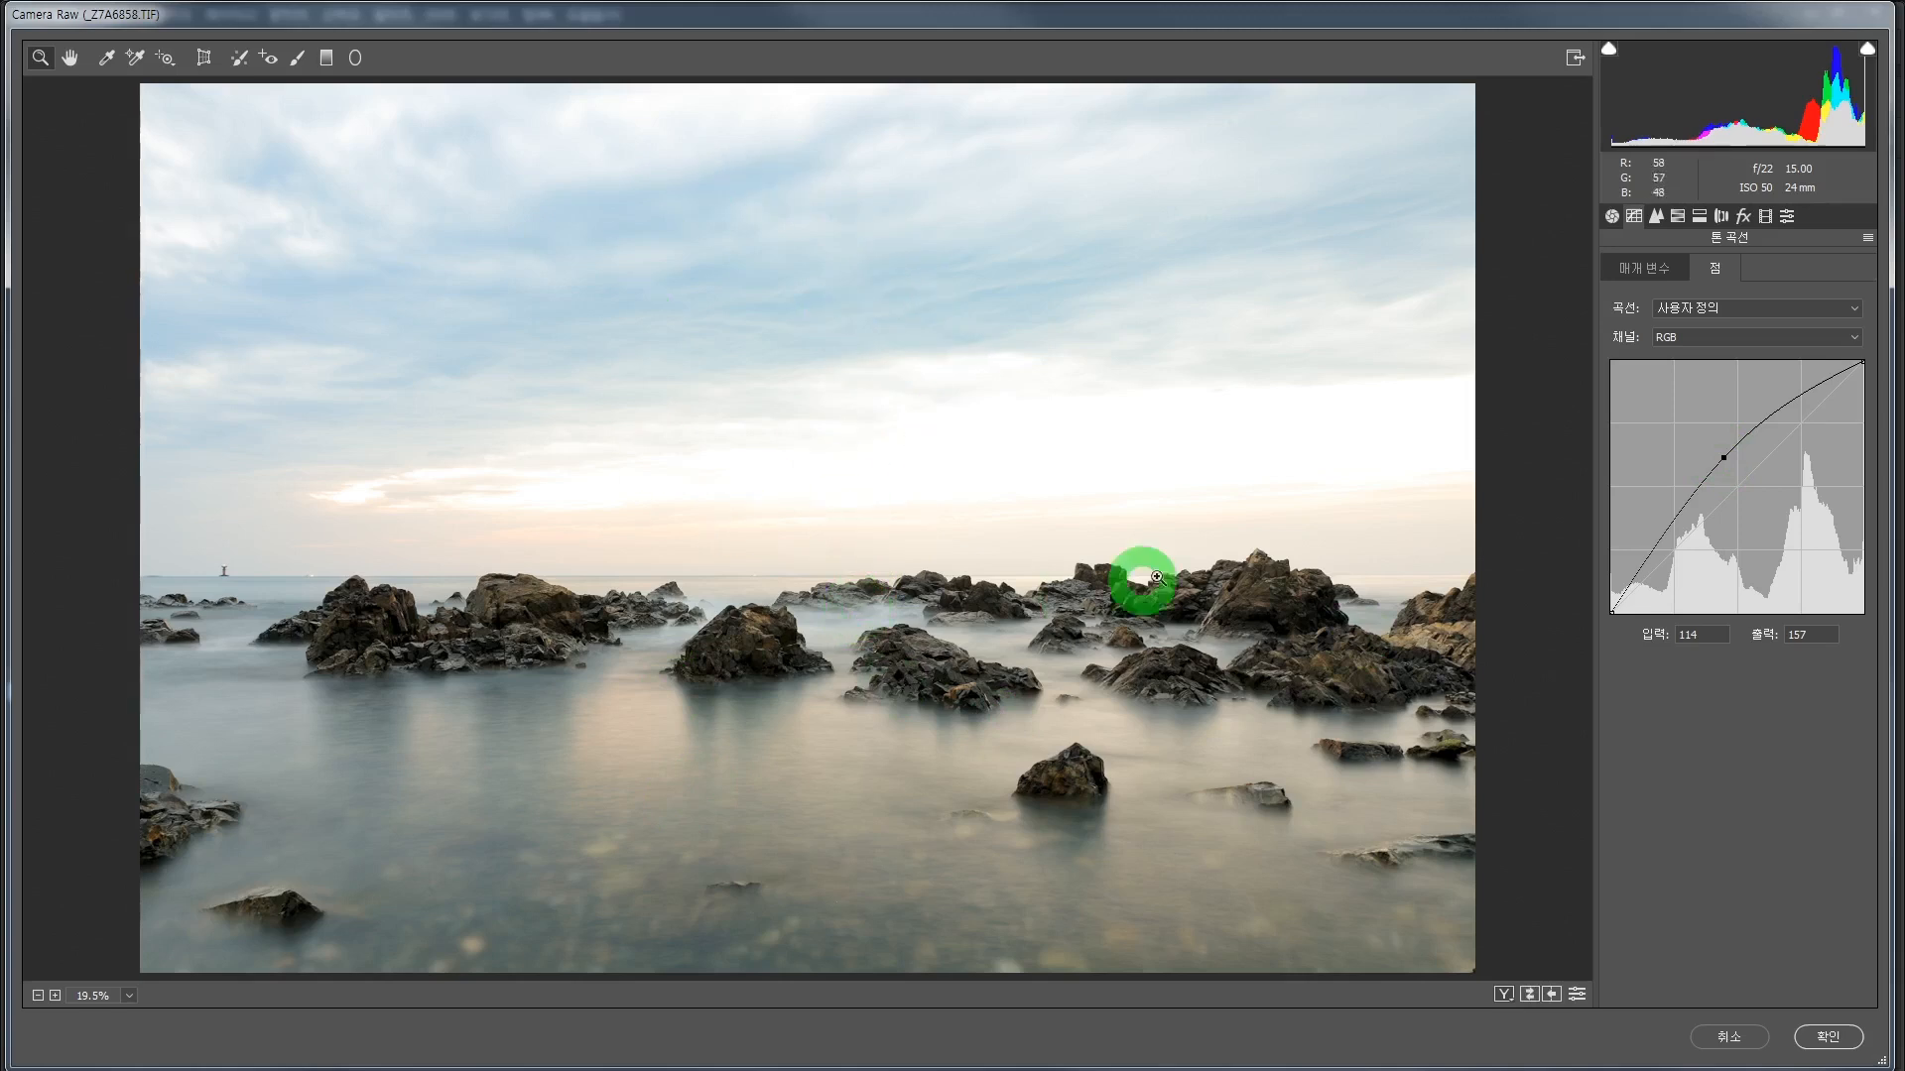
pyautogui.click(1828, 1037)
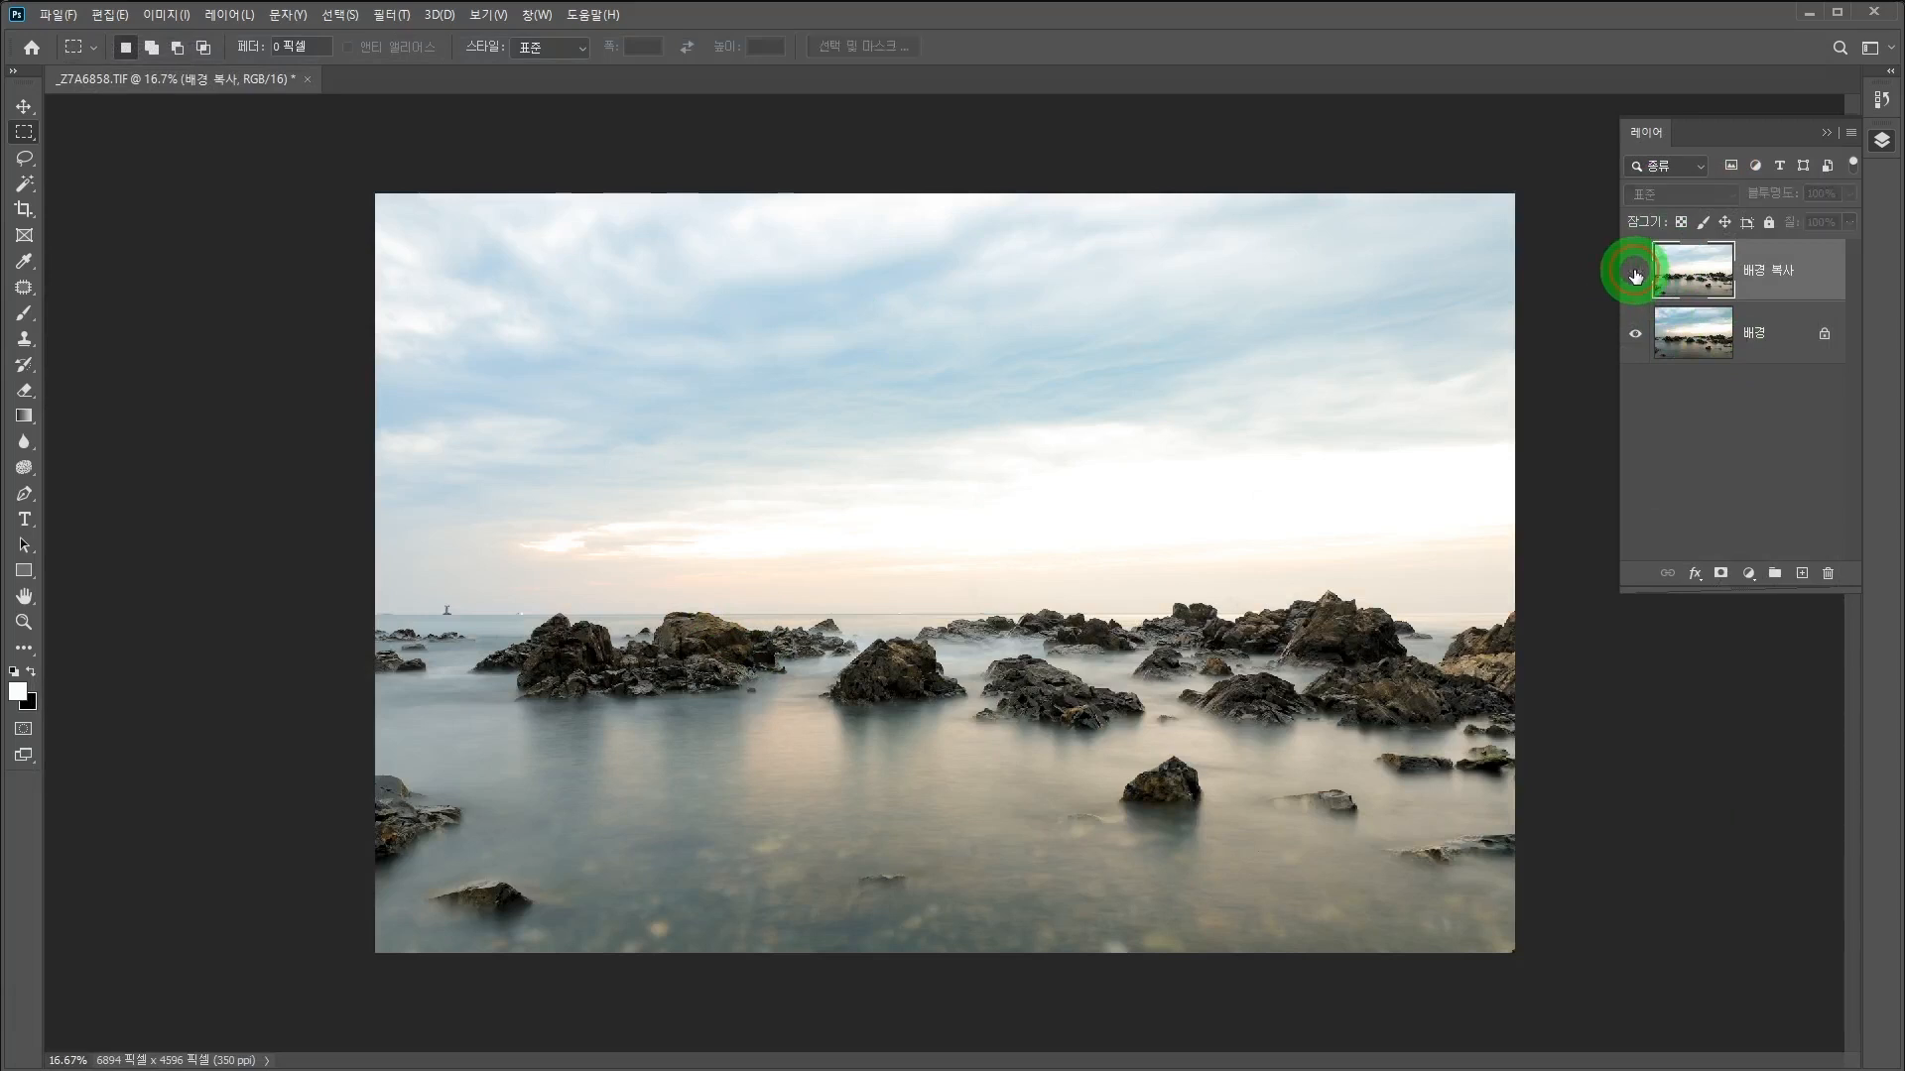
pyautogui.click(1635, 275)
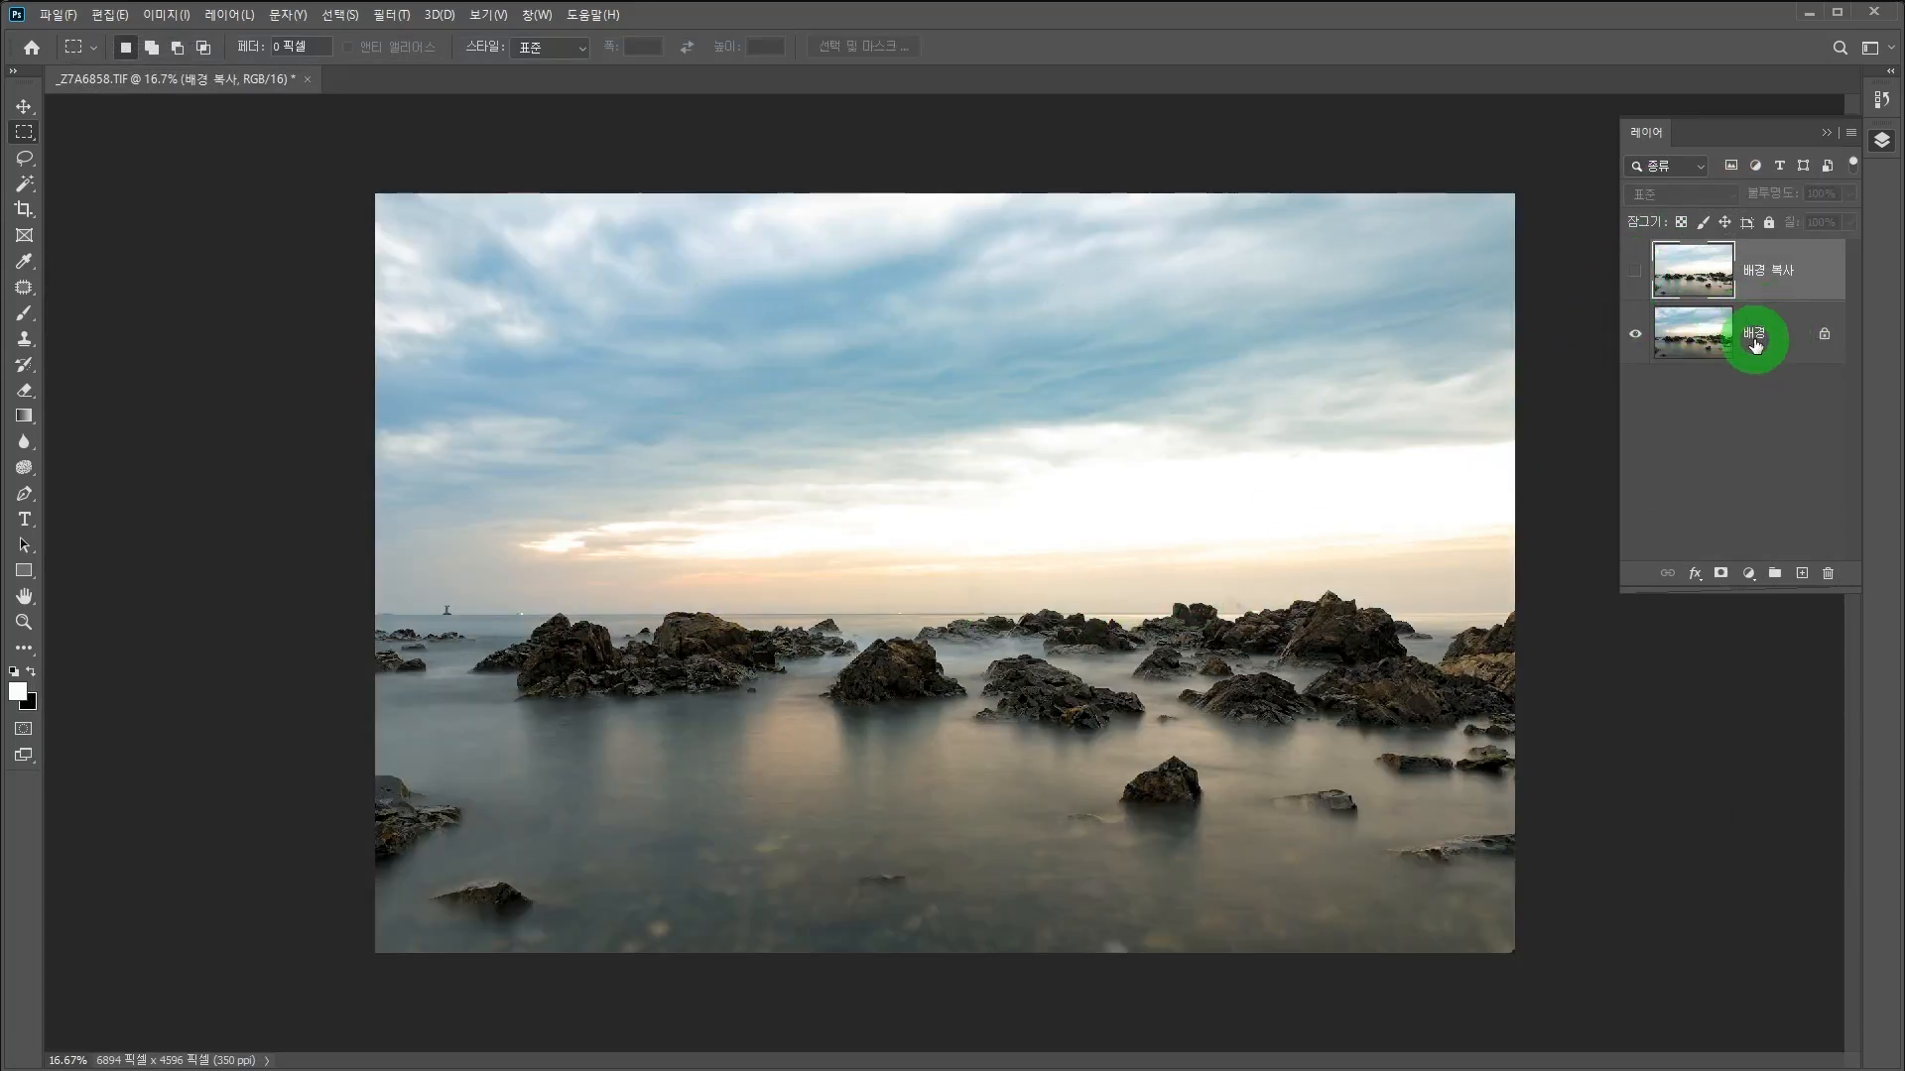
pyautogui.click(1635, 272)
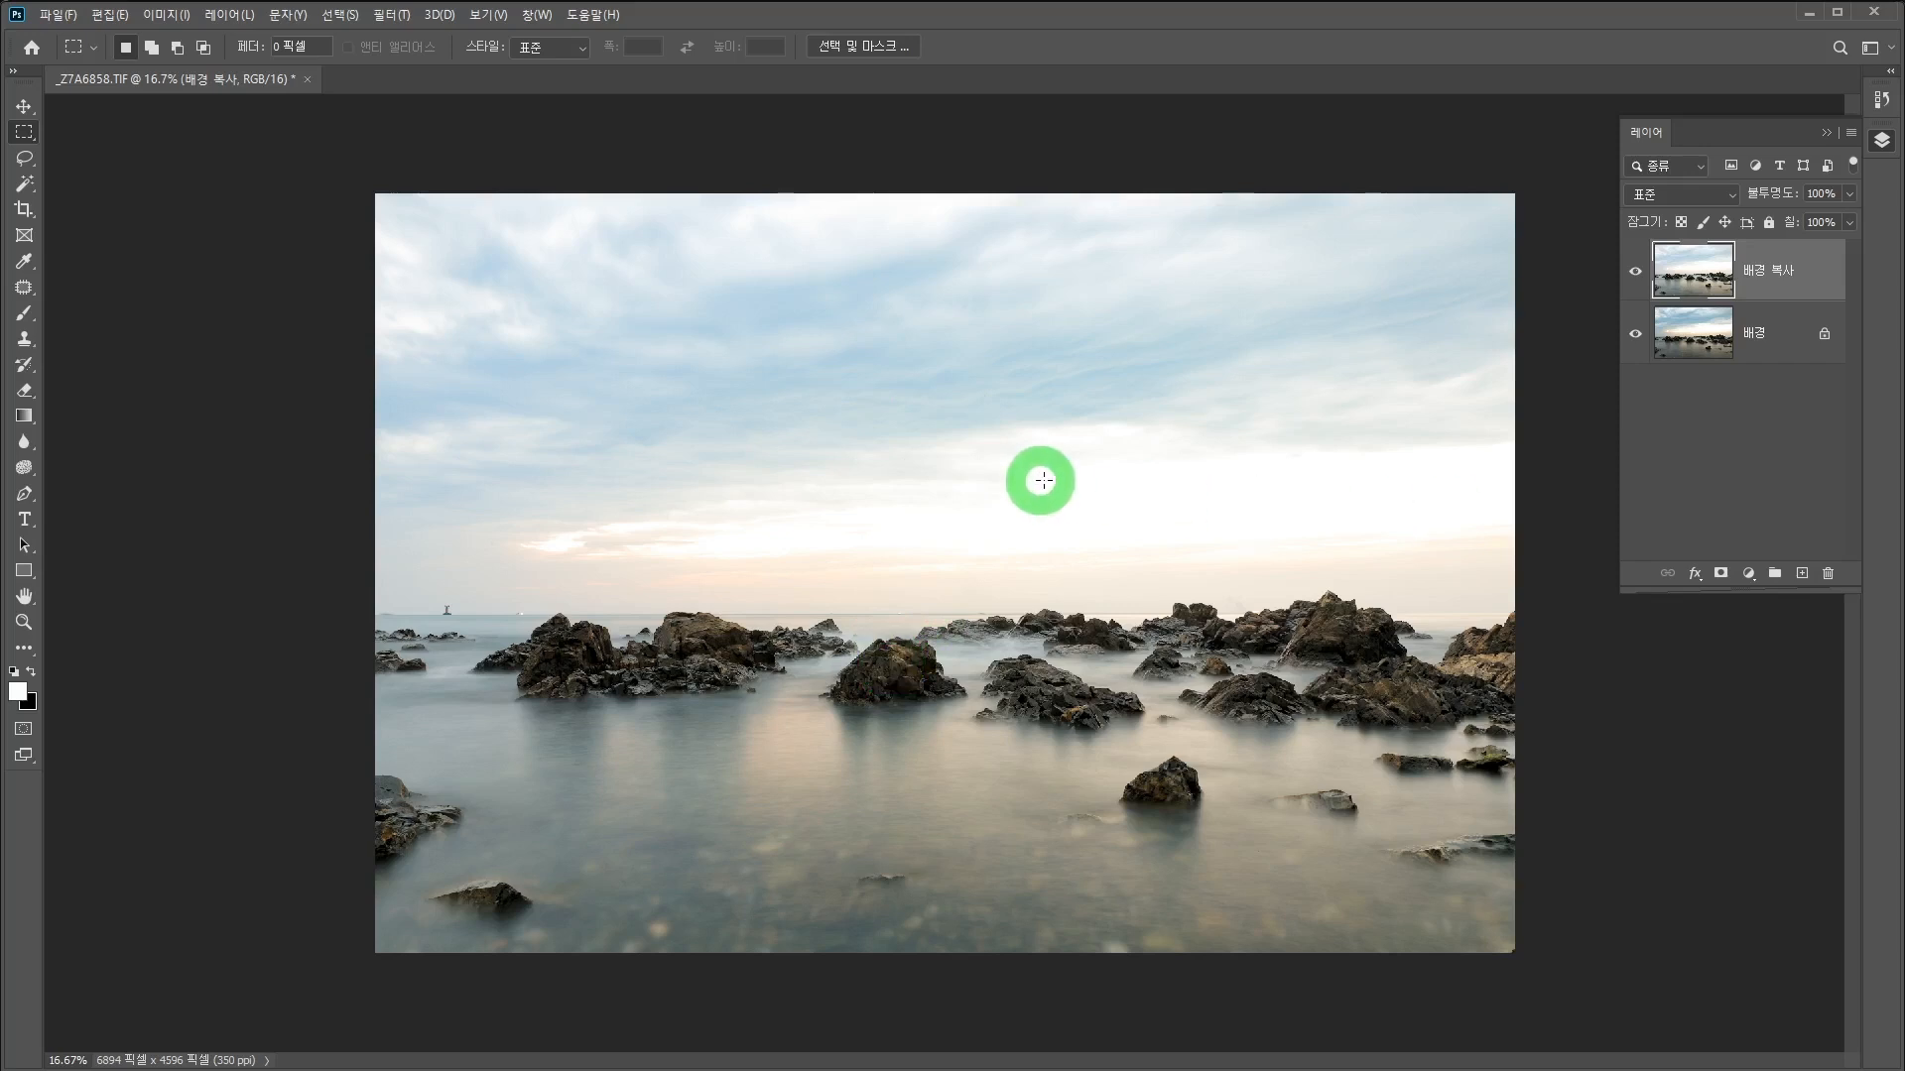
# Mask the sky out of the brightened layer with a vertical black-to-transparent gradient at the horizon, and flatten the image
pyautogui.click(1721, 574)
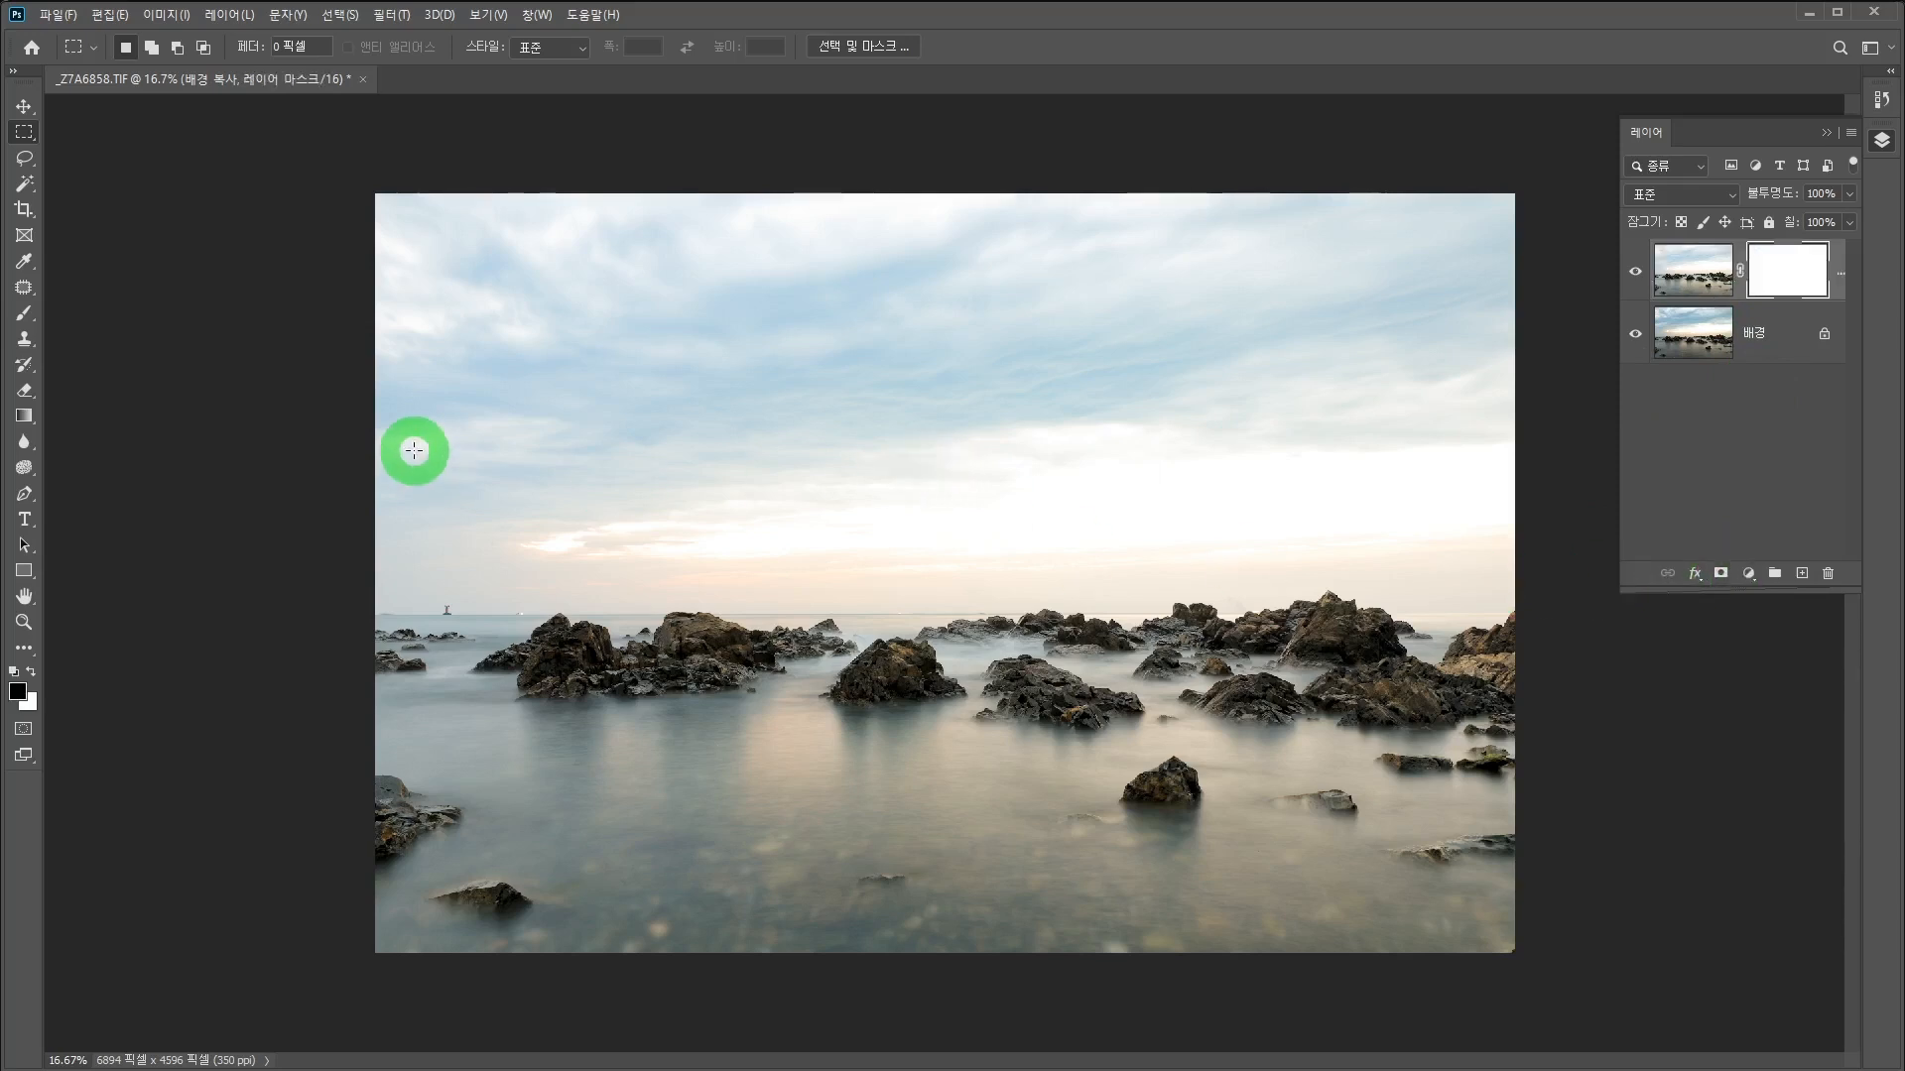
pyautogui.click(26, 416)
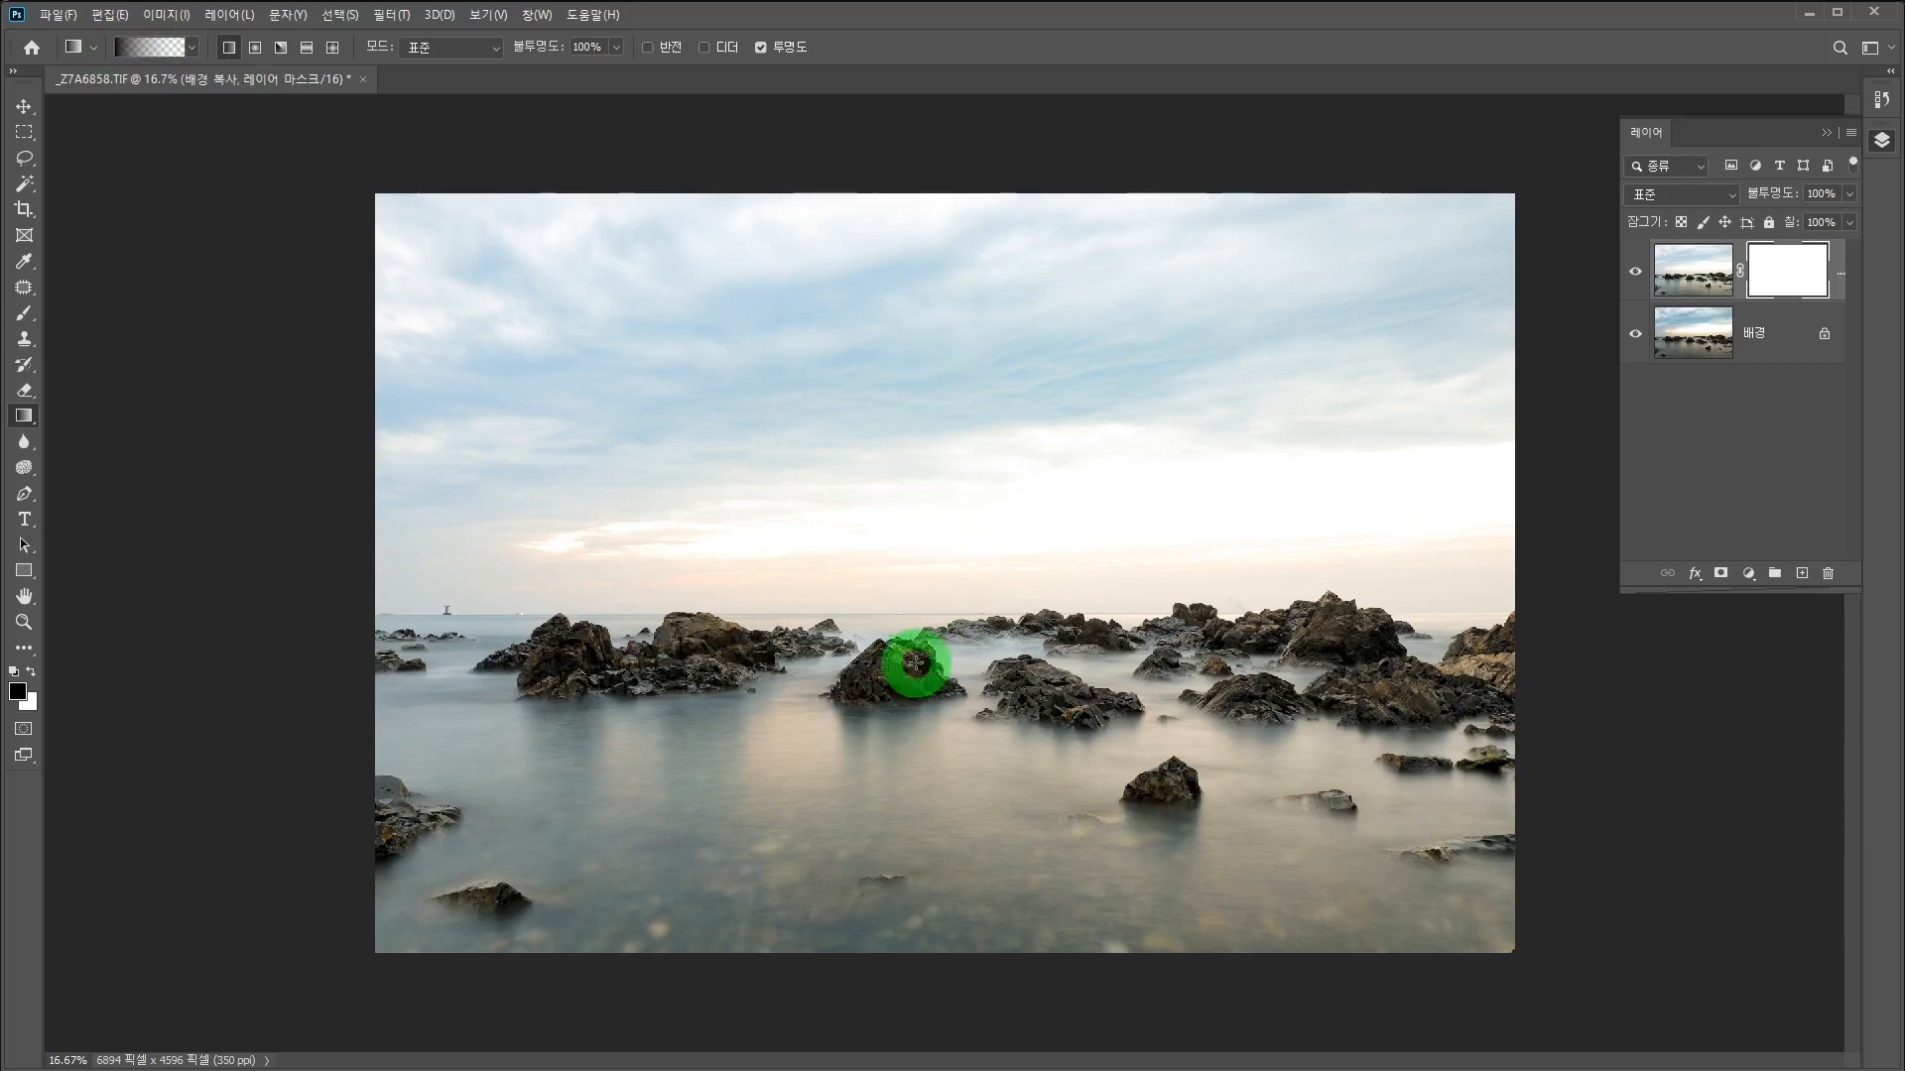
pyautogui.moveTo(901, 579); pyautogui.dragTo(900, 609)
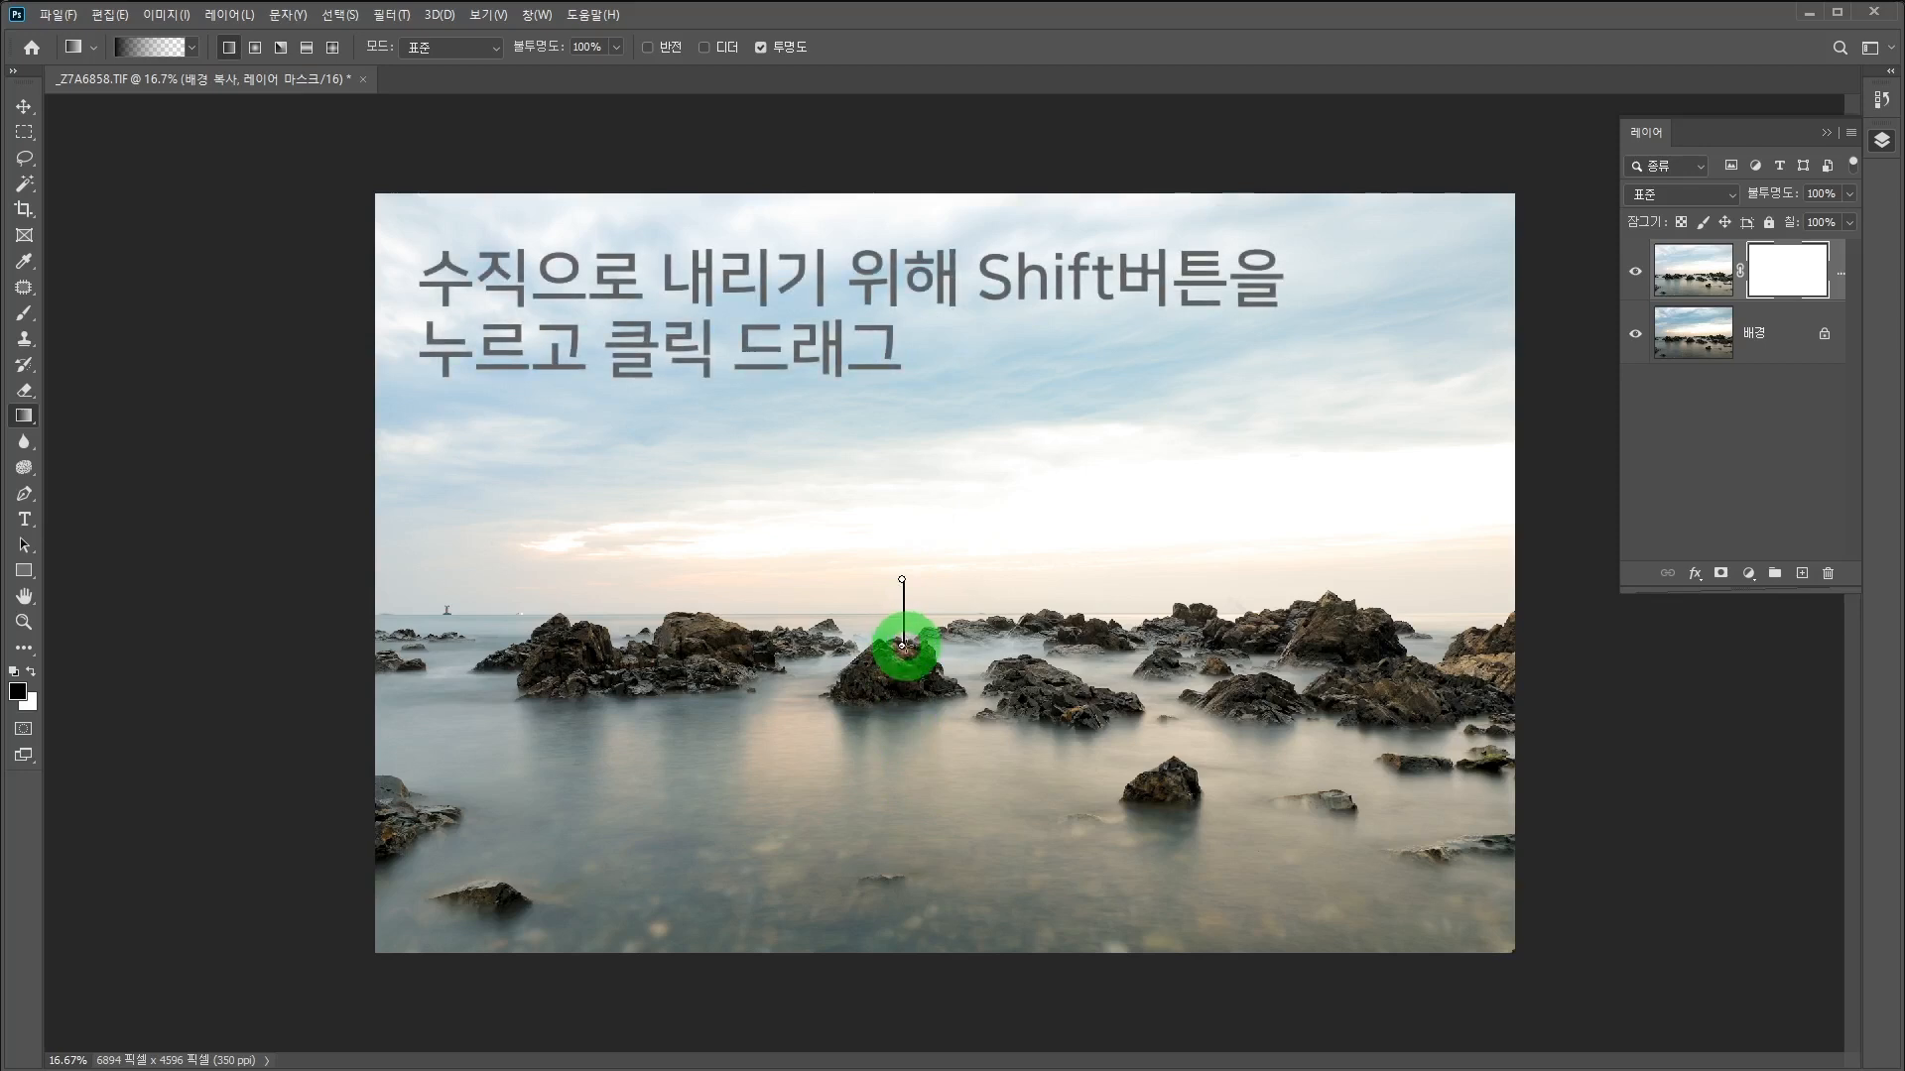
pyautogui.moveTo(902, 650); pyautogui.dragTo(904, 650)
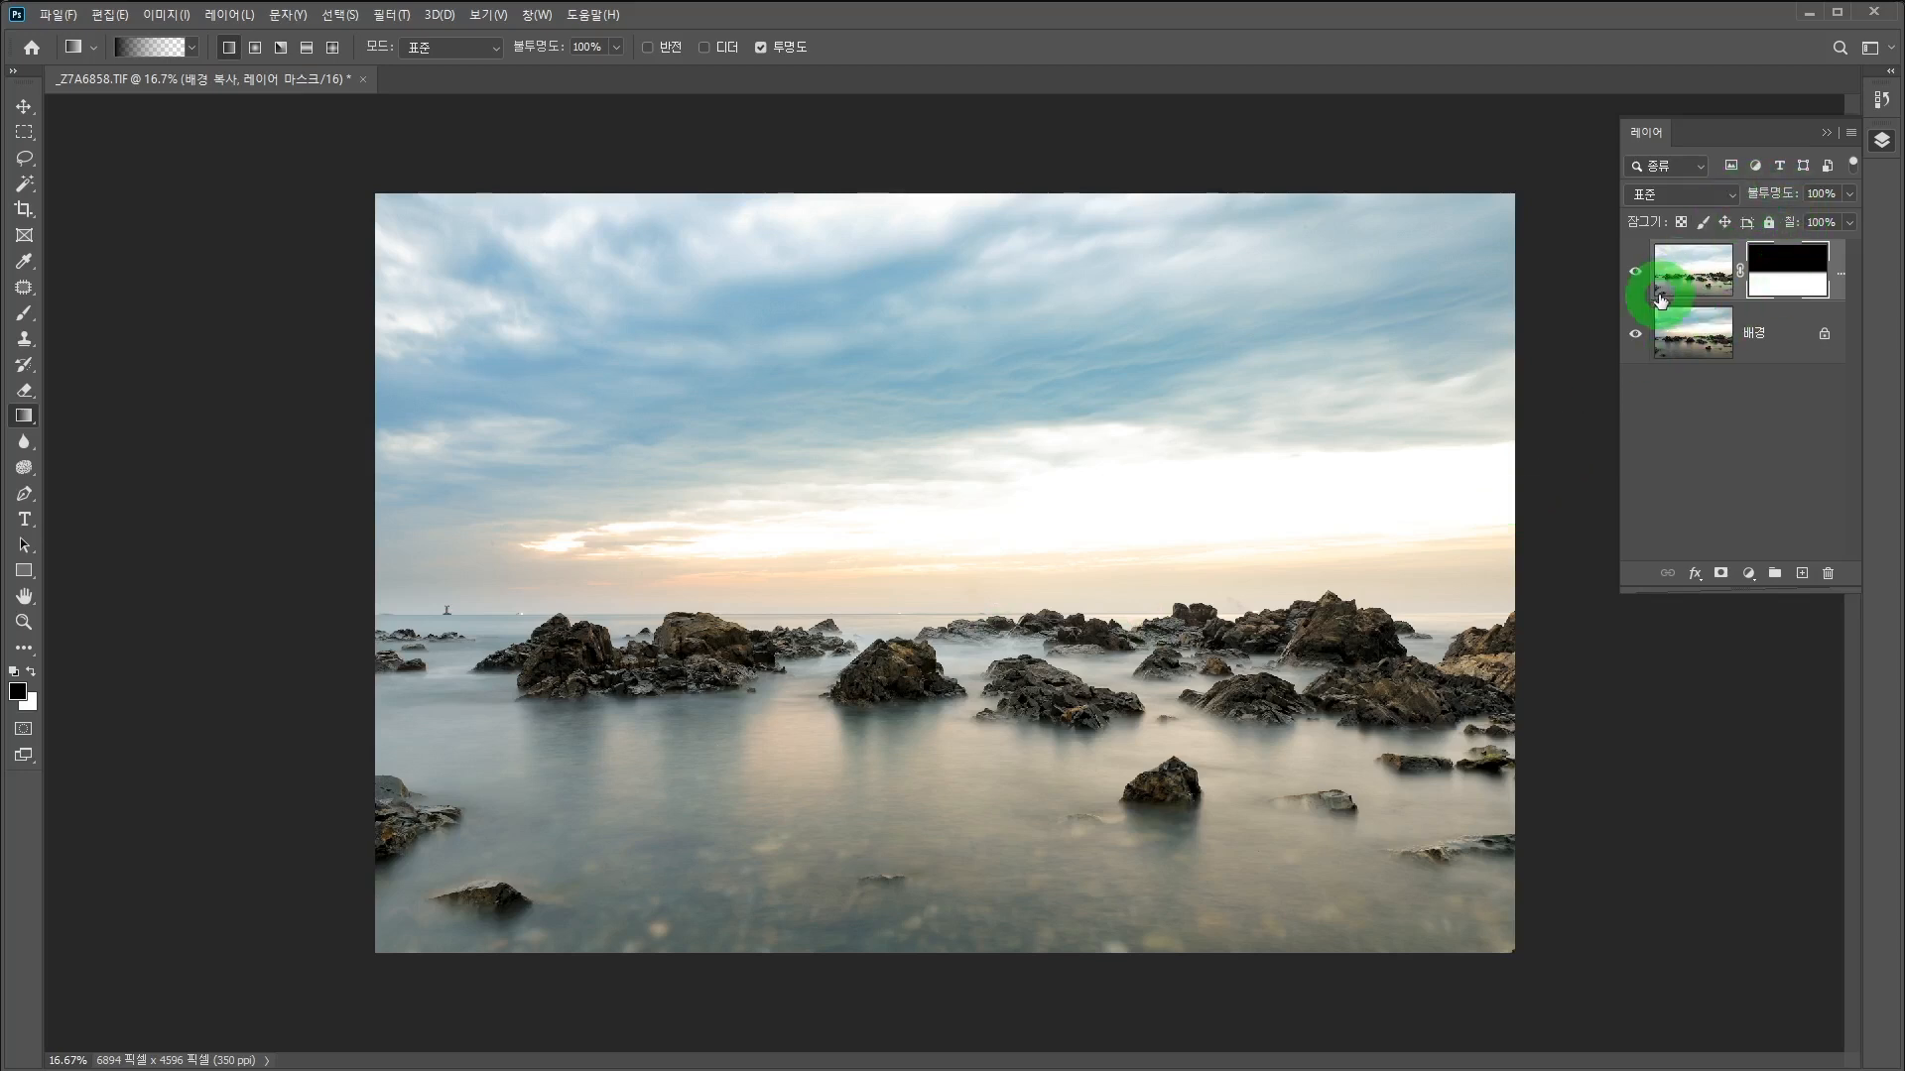
pyautogui.click(1849, 135)
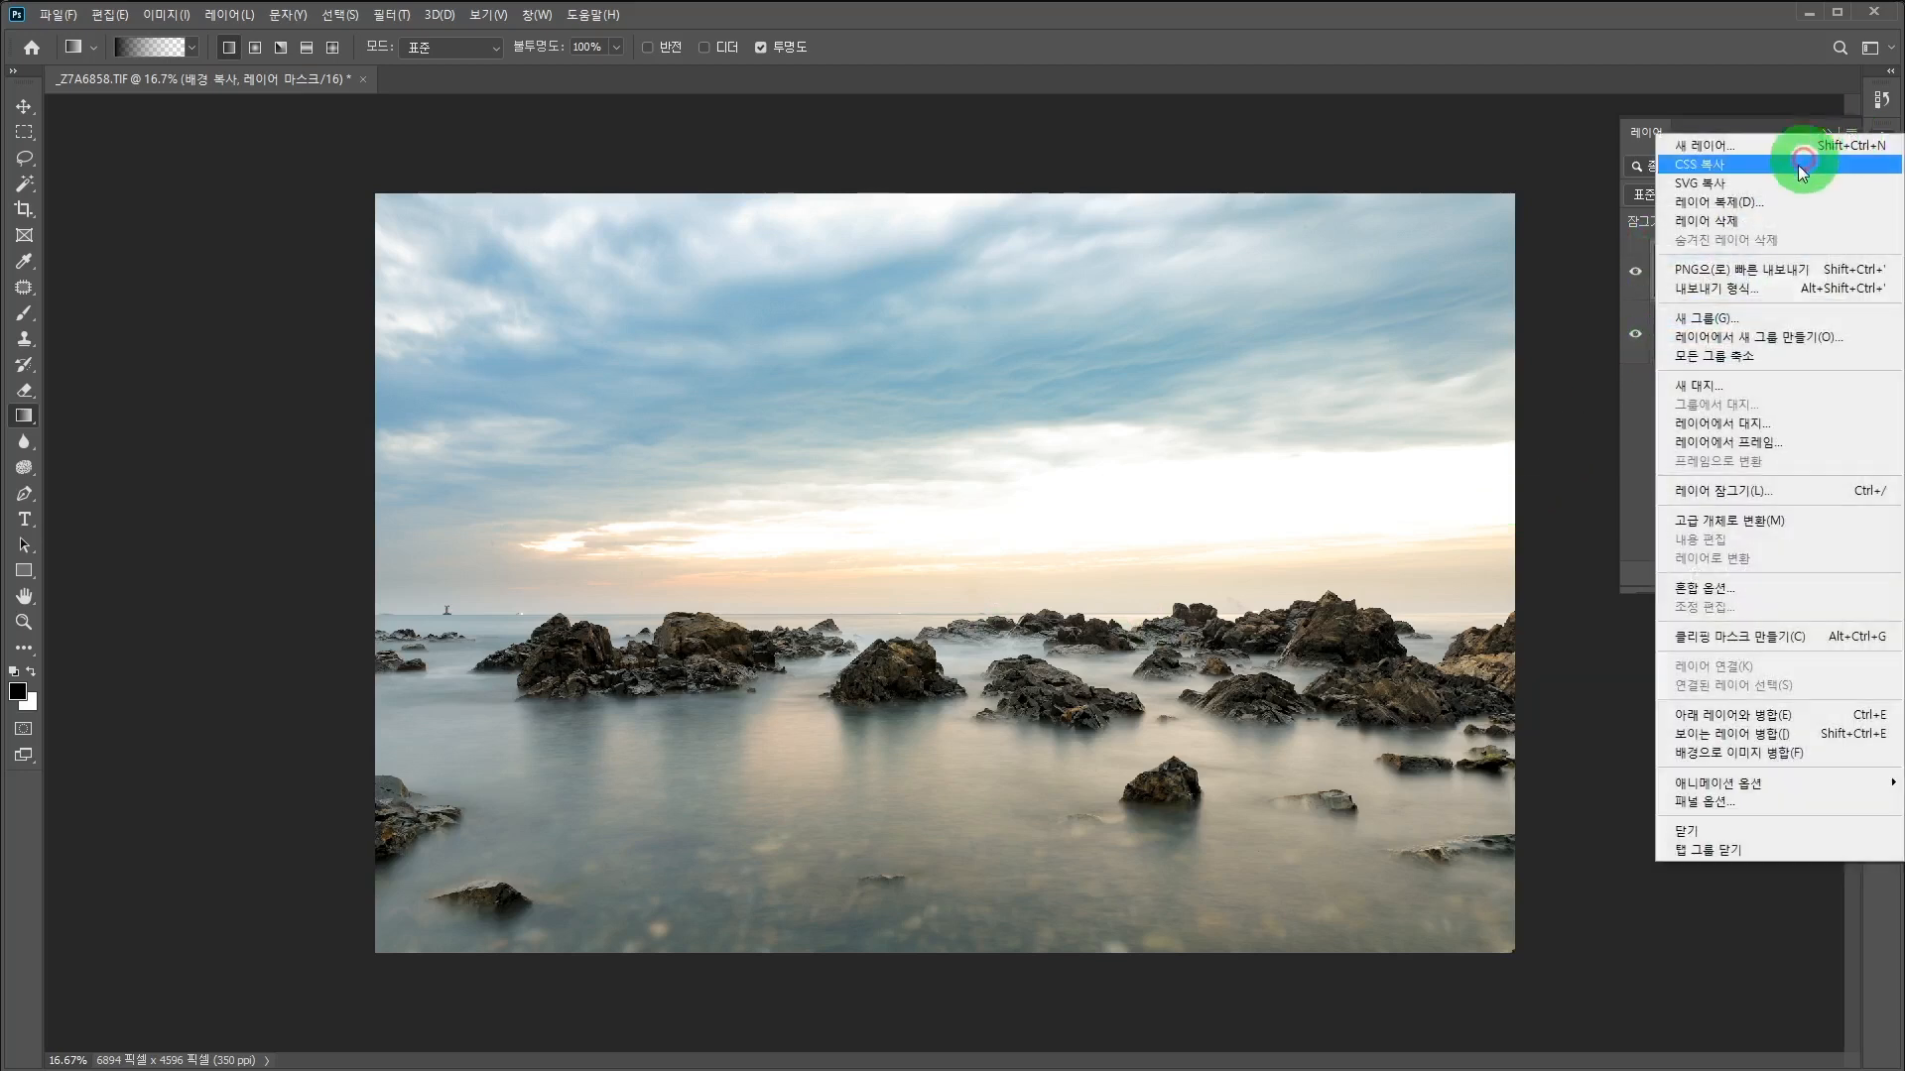
pyautogui.click(1700, 752)
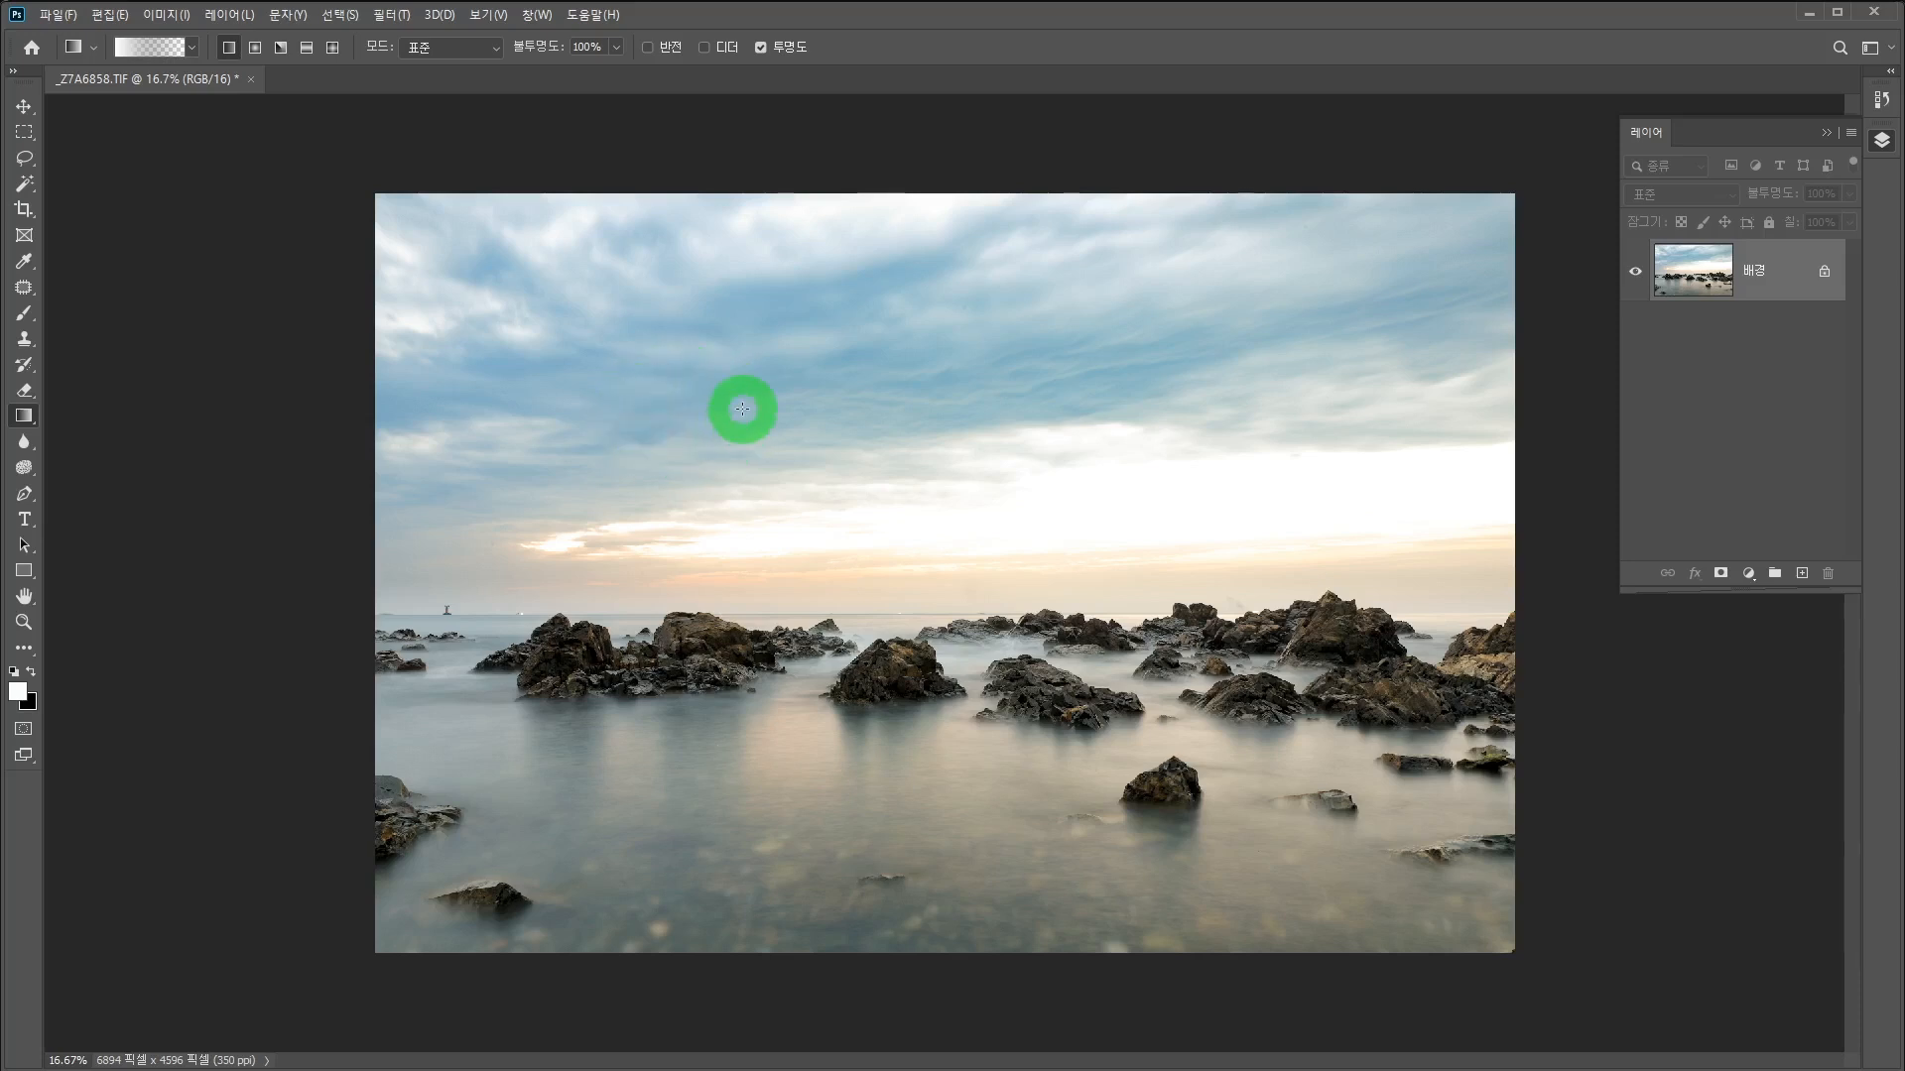
# Start the Replace Color adjustment (색상 대체) and sample the blue of the sky as the color to replace
pyautogui.click(165, 14)
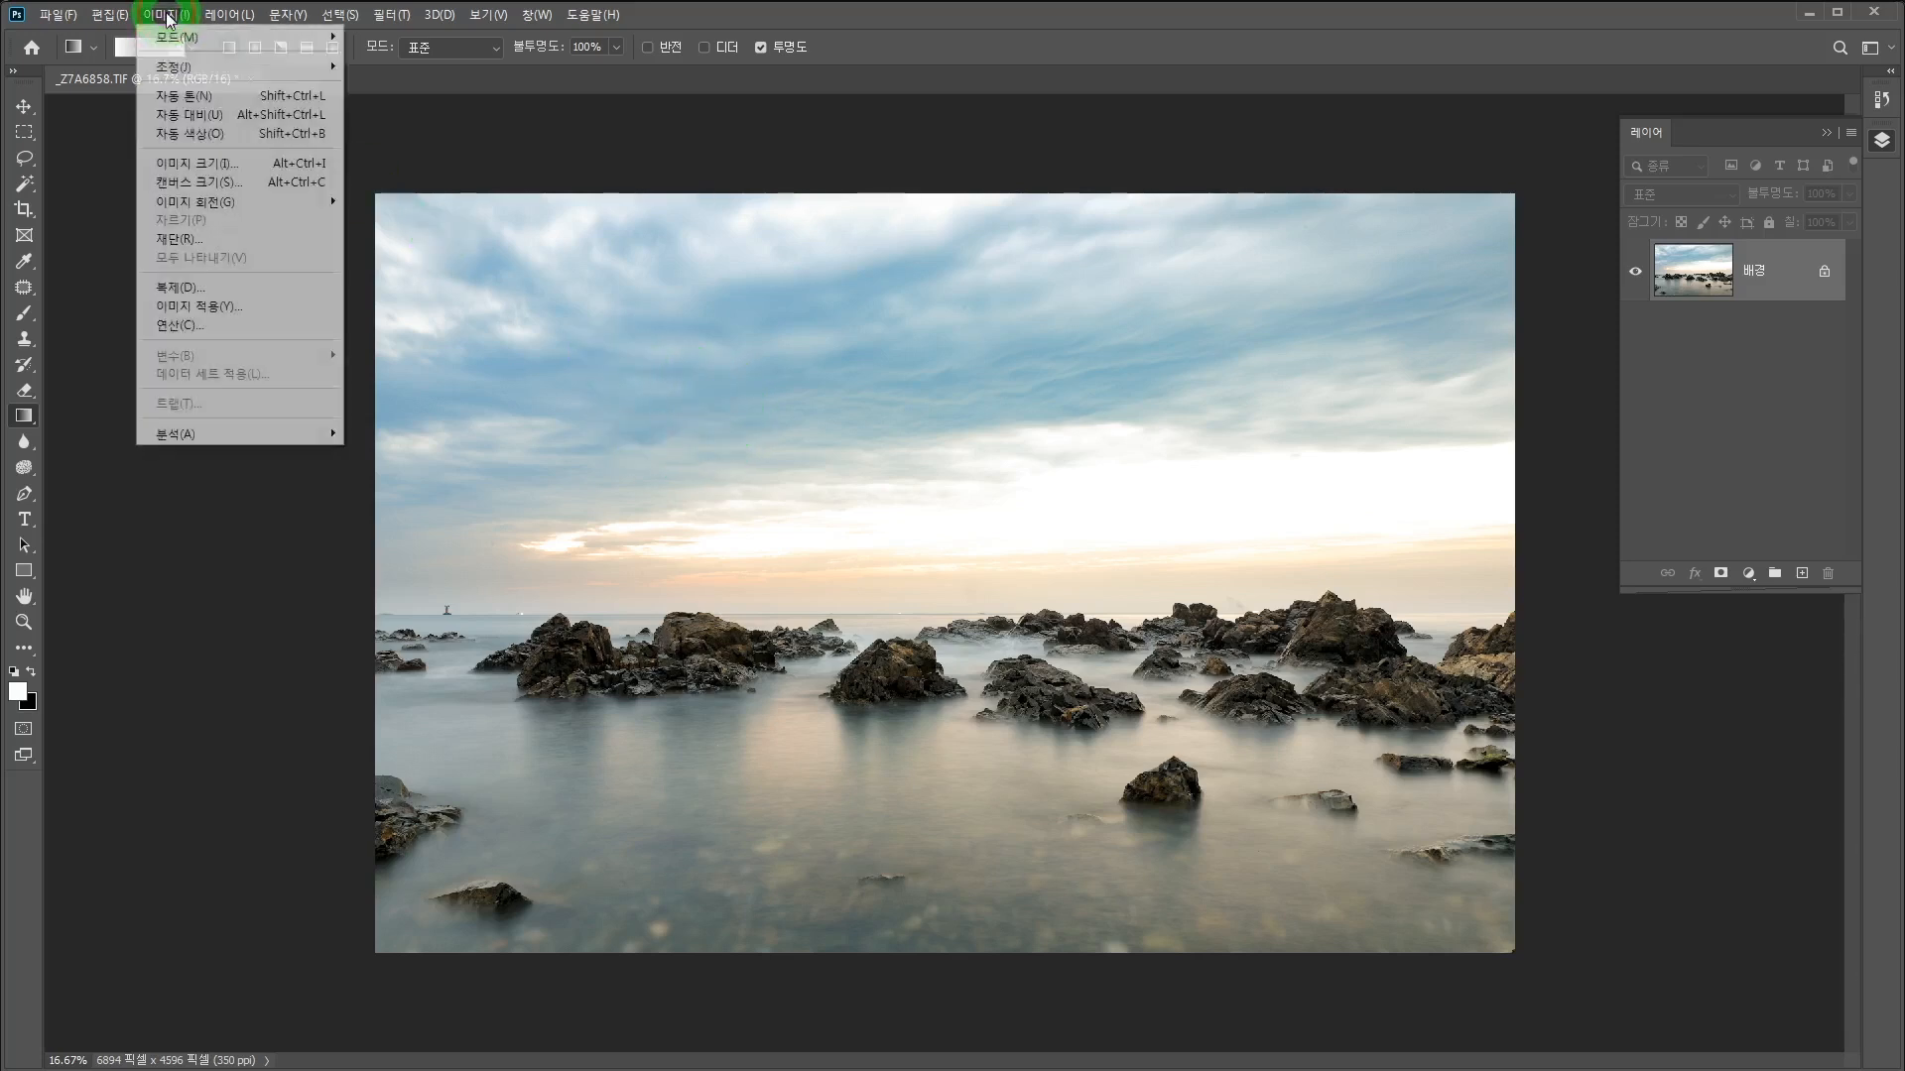
pyautogui.moveTo(186, 65)
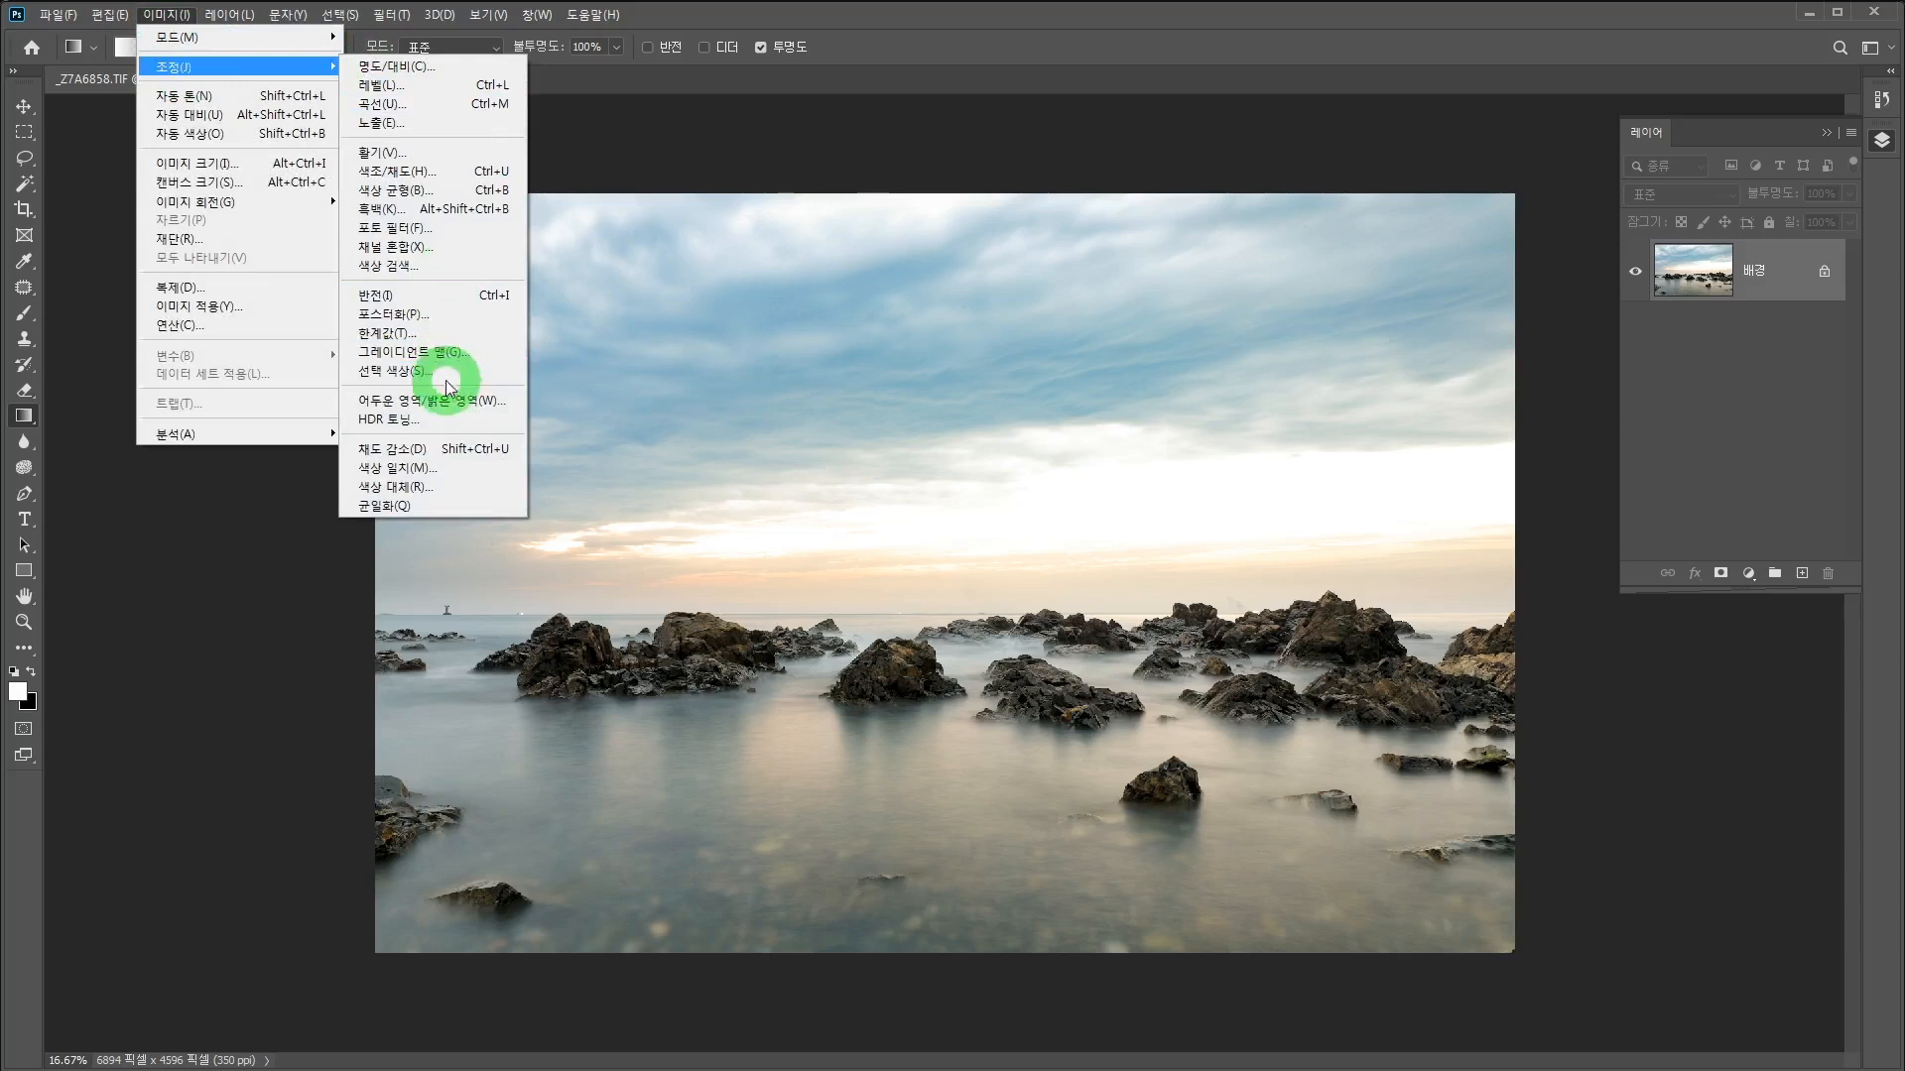
pyautogui.click(443, 484)
pyautogui.moveTo(716, 441); pyautogui.dragTo(904, 277)
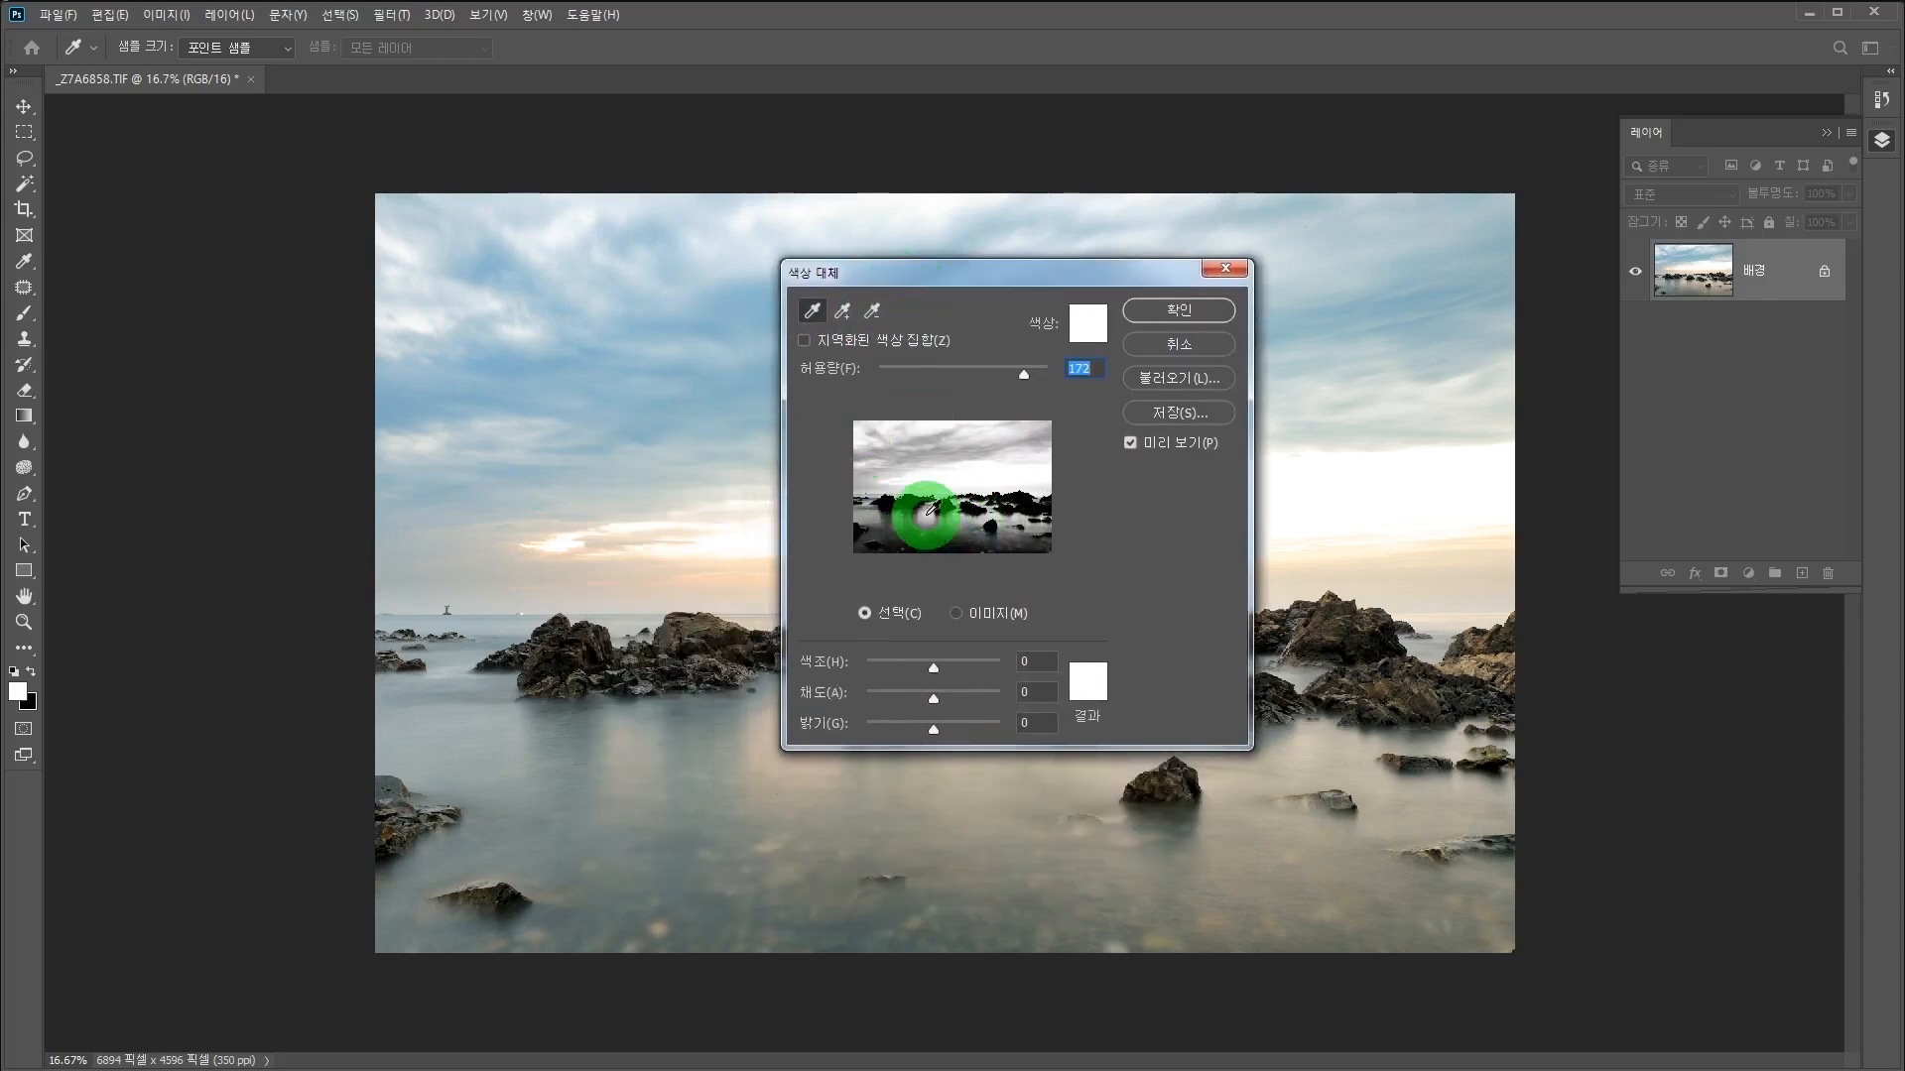
pyautogui.click(721, 383)
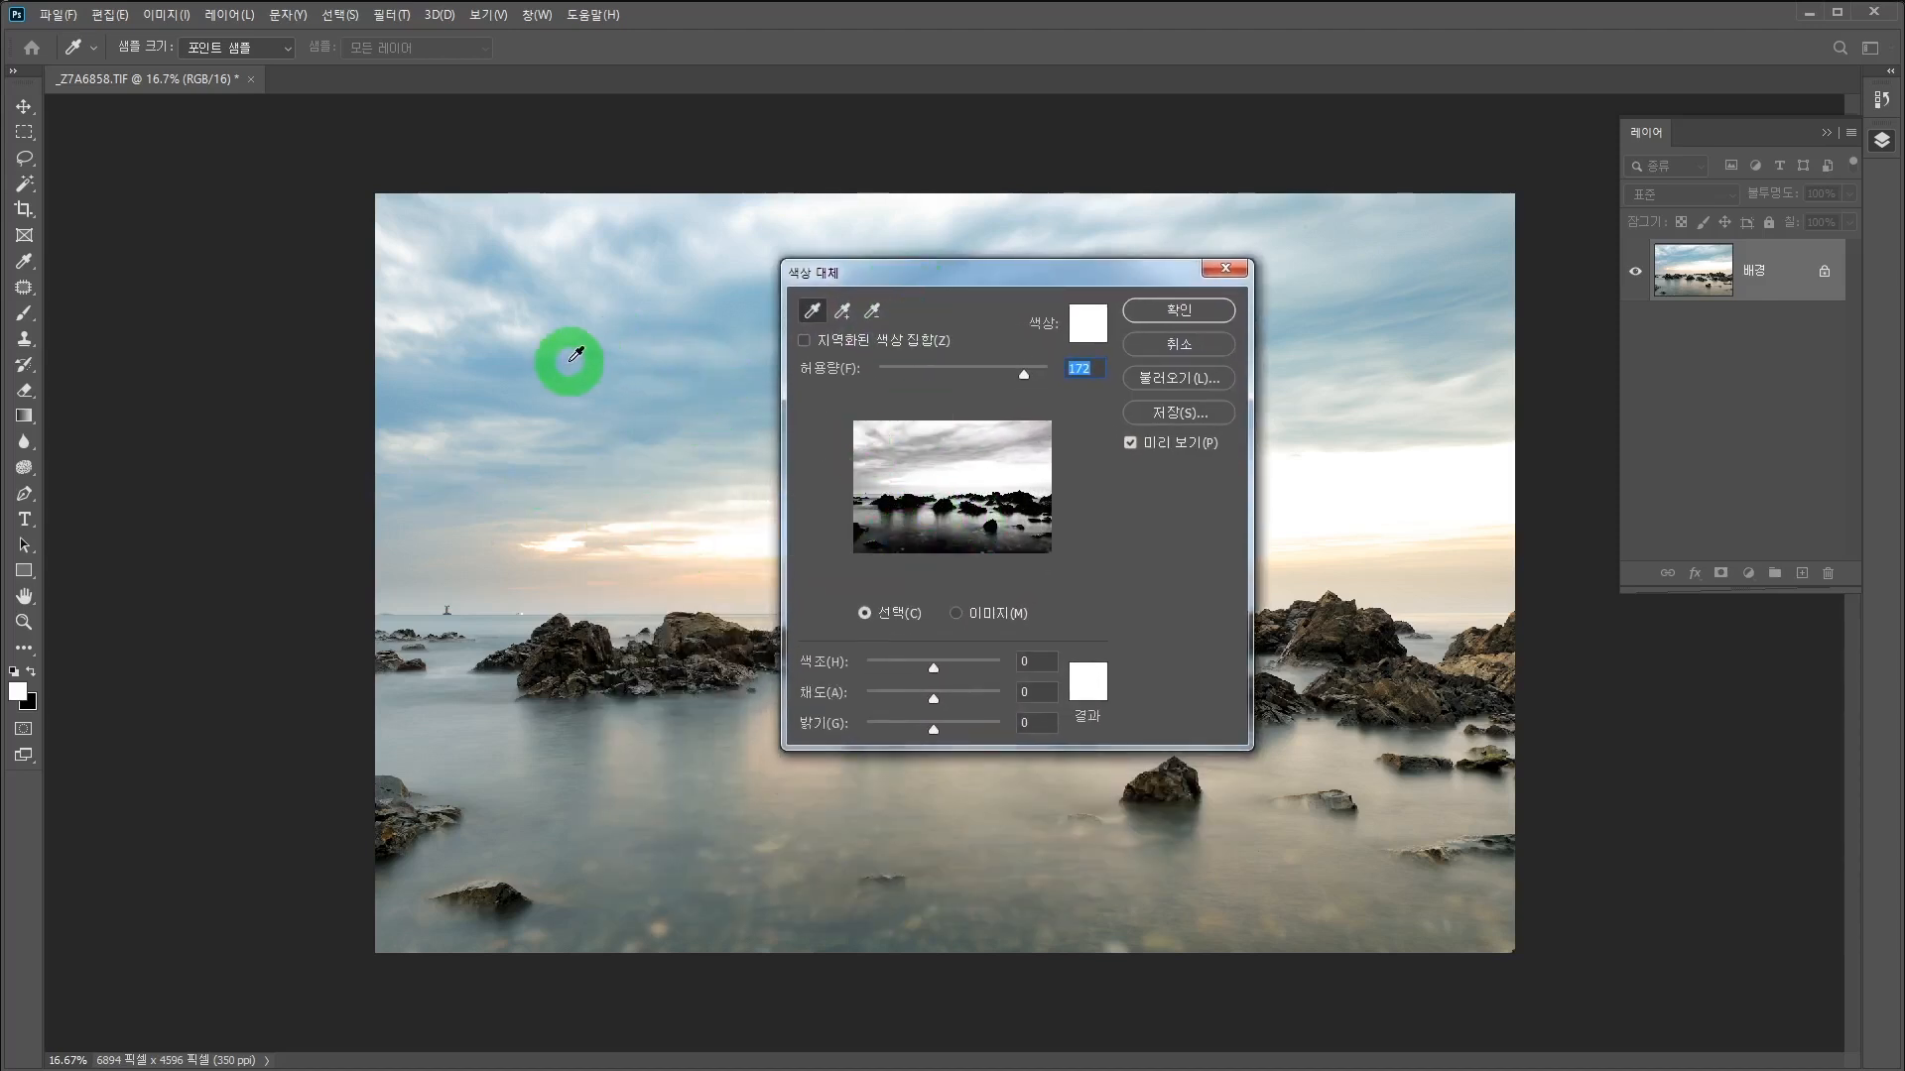
pyautogui.click(523, 363)
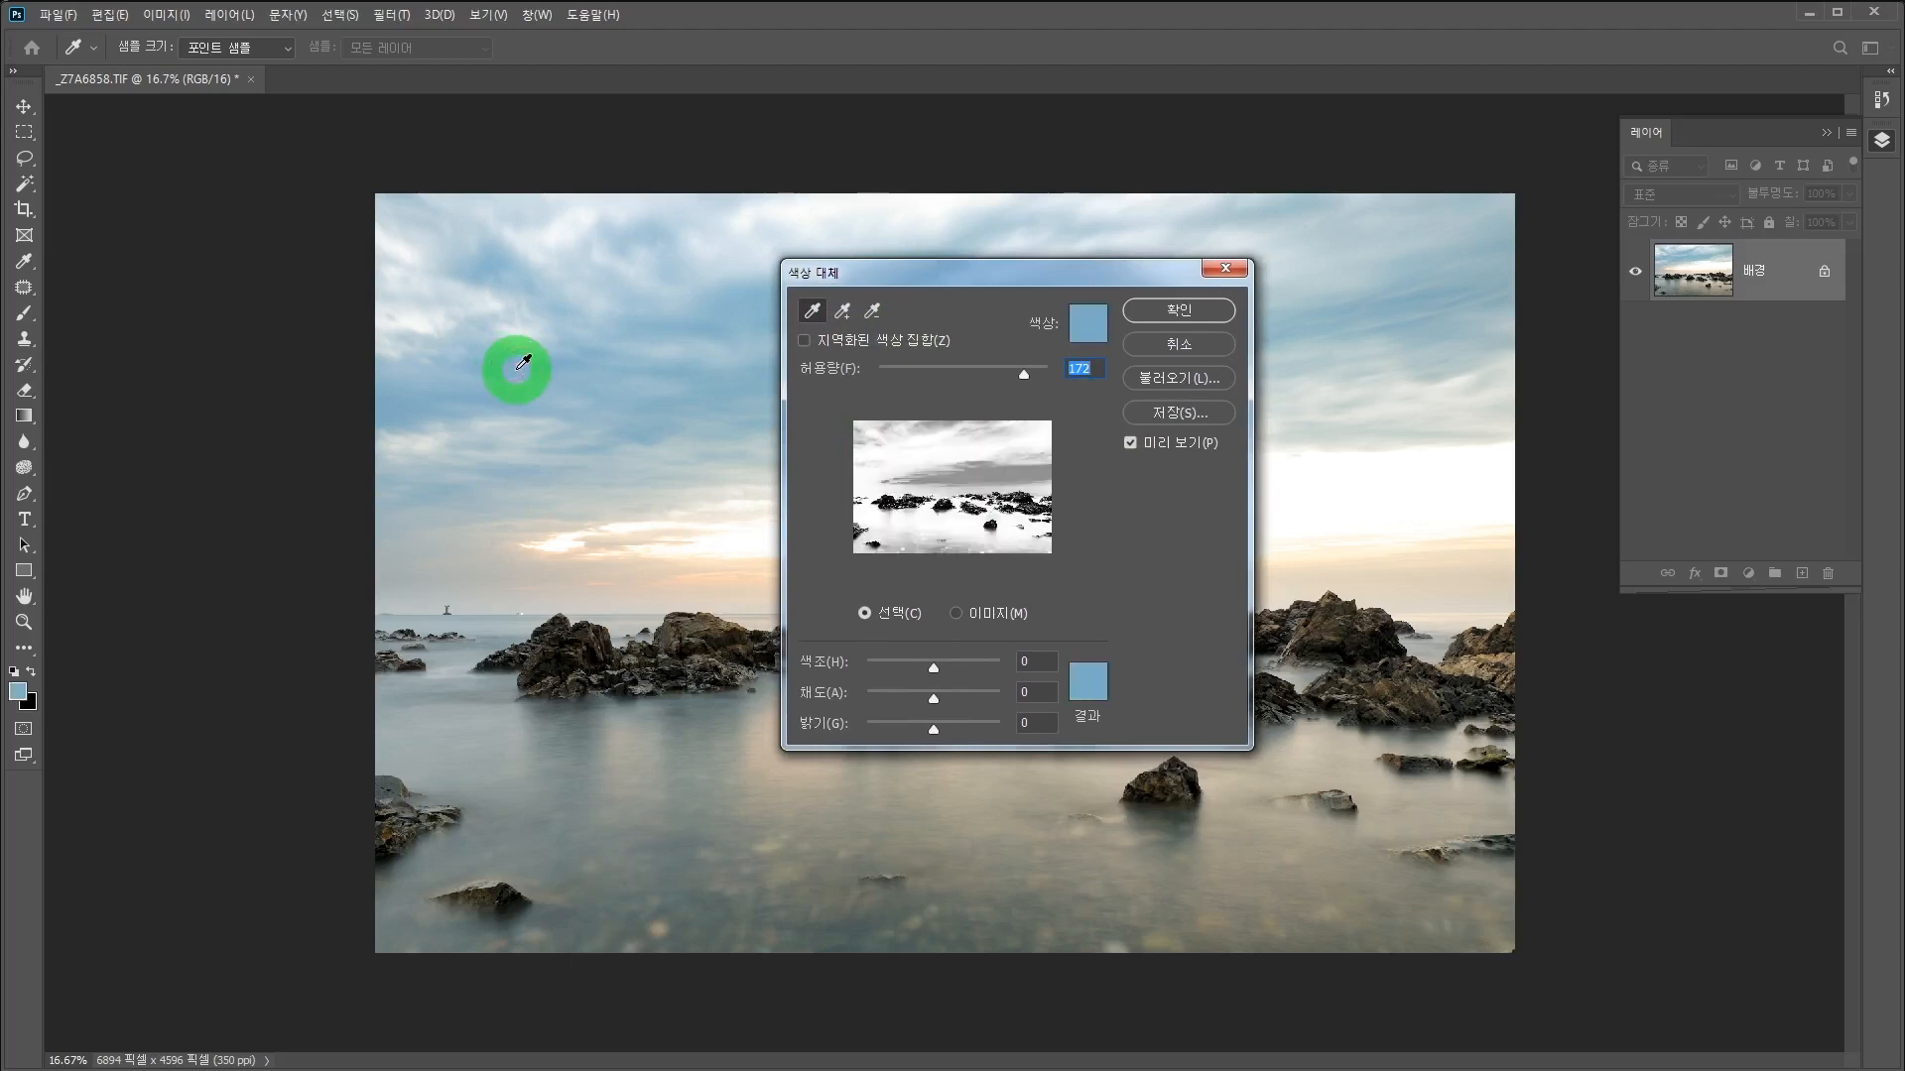
# Set the fuzziness (허용량) of the sampled sky blue to 123
pyautogui.click(1081, 326)
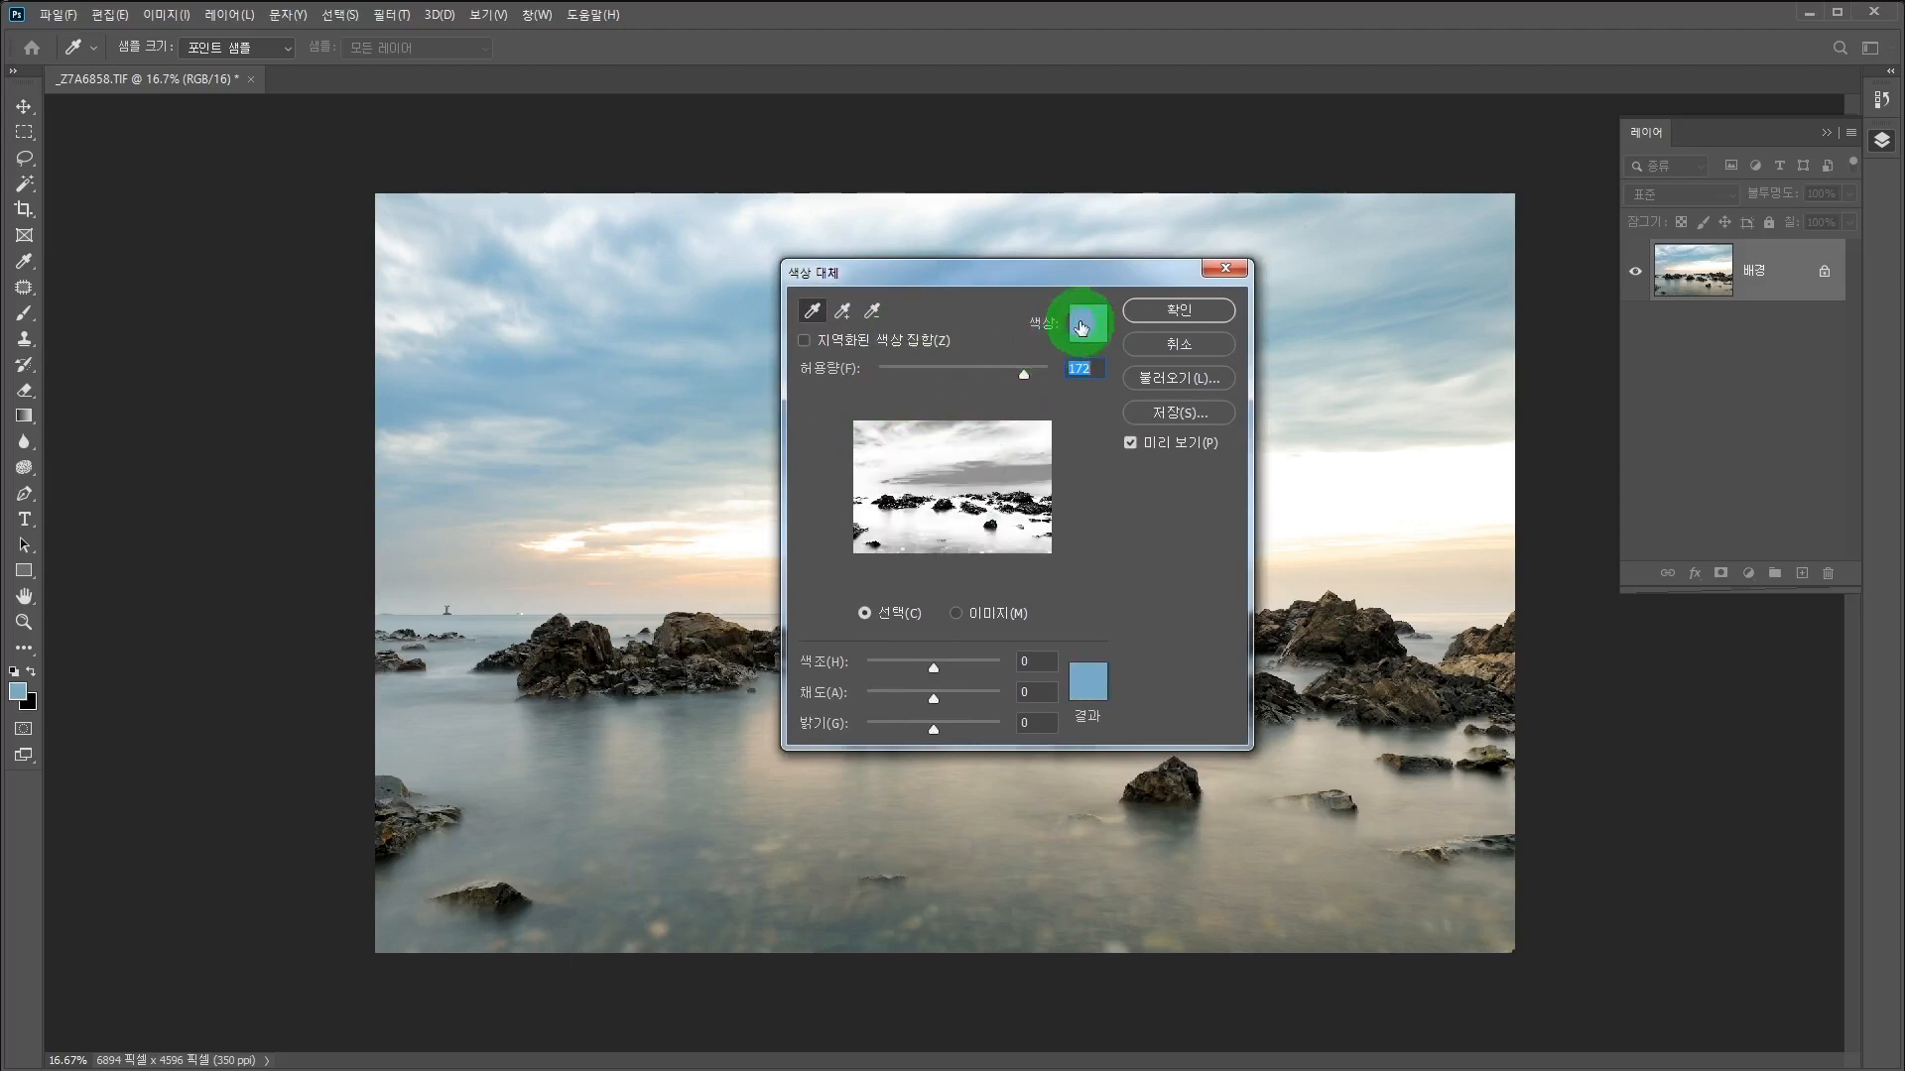
pyautogui.moveTo(1022, 377); pyautogui.dragTo(1006, 377)
pyautogui.moveTo(997, 372); pyautogui.dragTo(998, 369)
pyautogui.click(1081, 367)
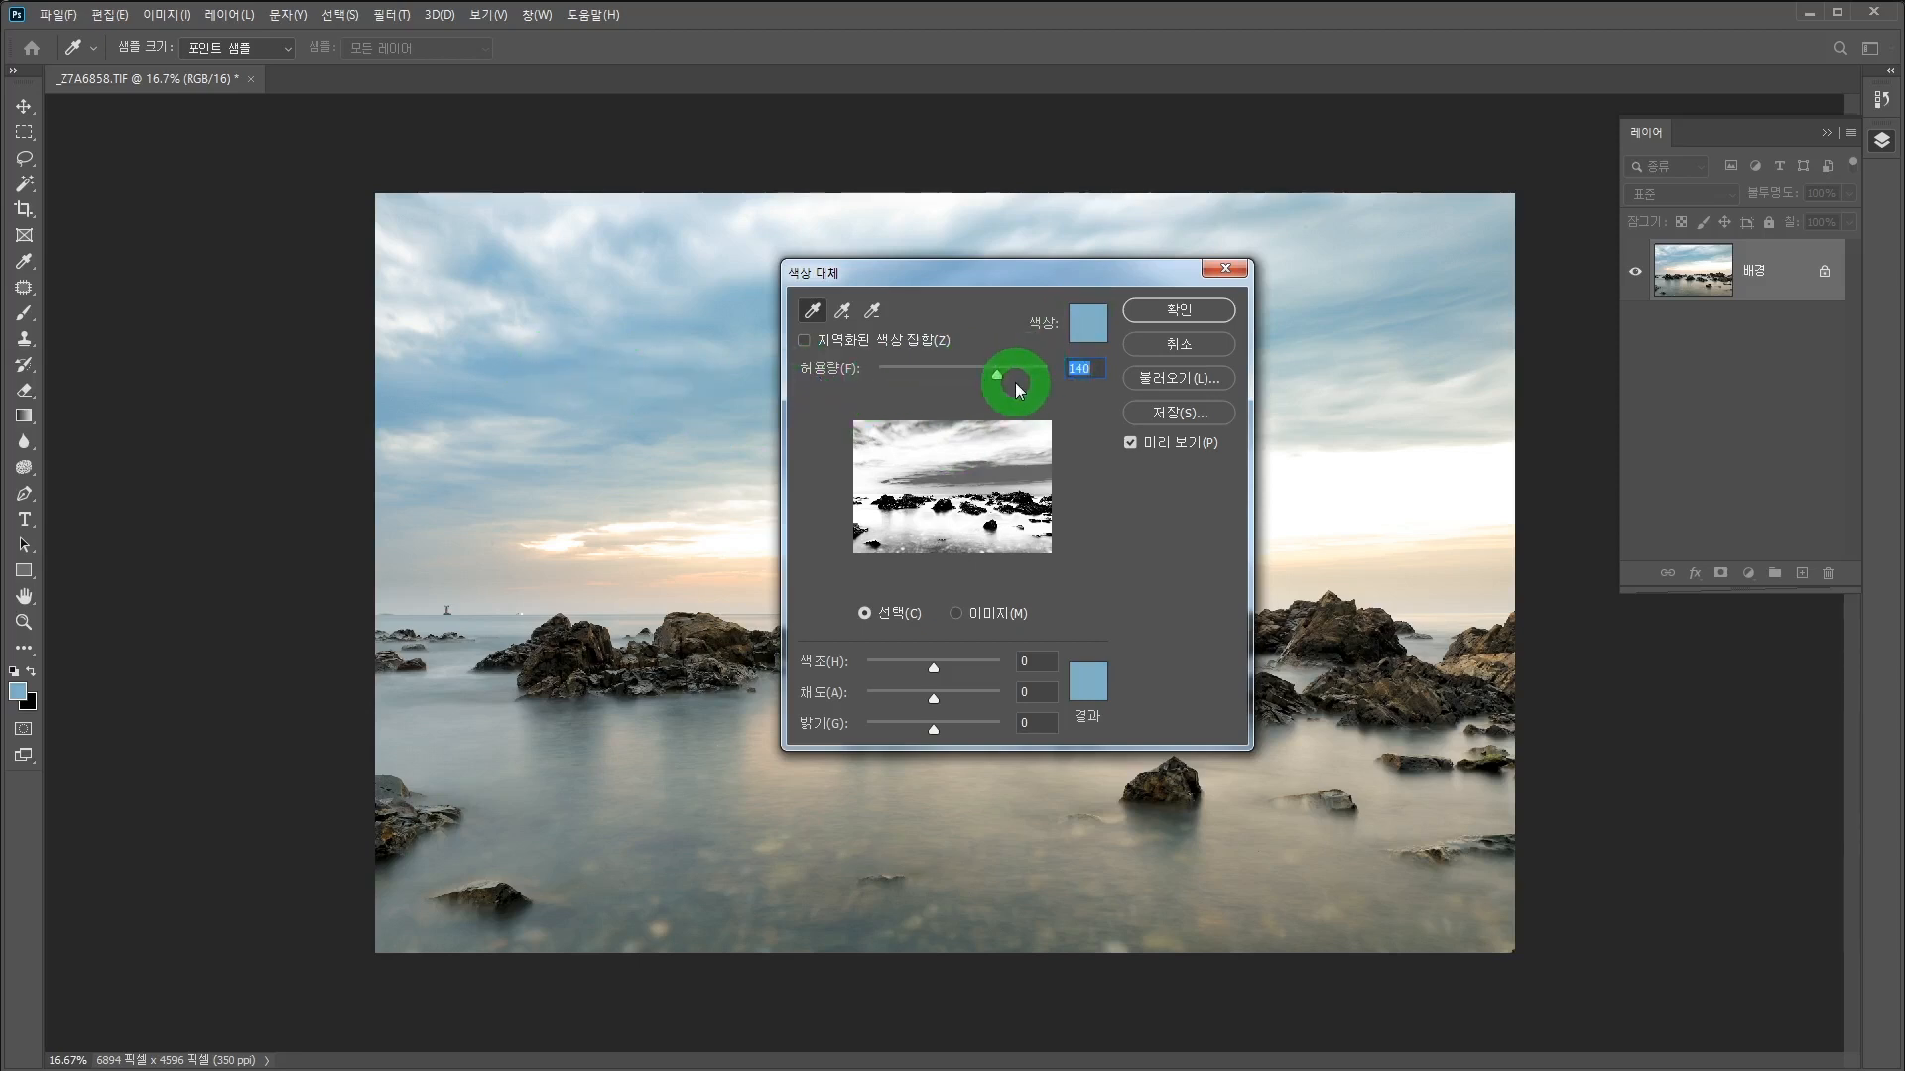
pyautogui.moveTo(998, 375); pyautogui.dragTo(1046, 373)
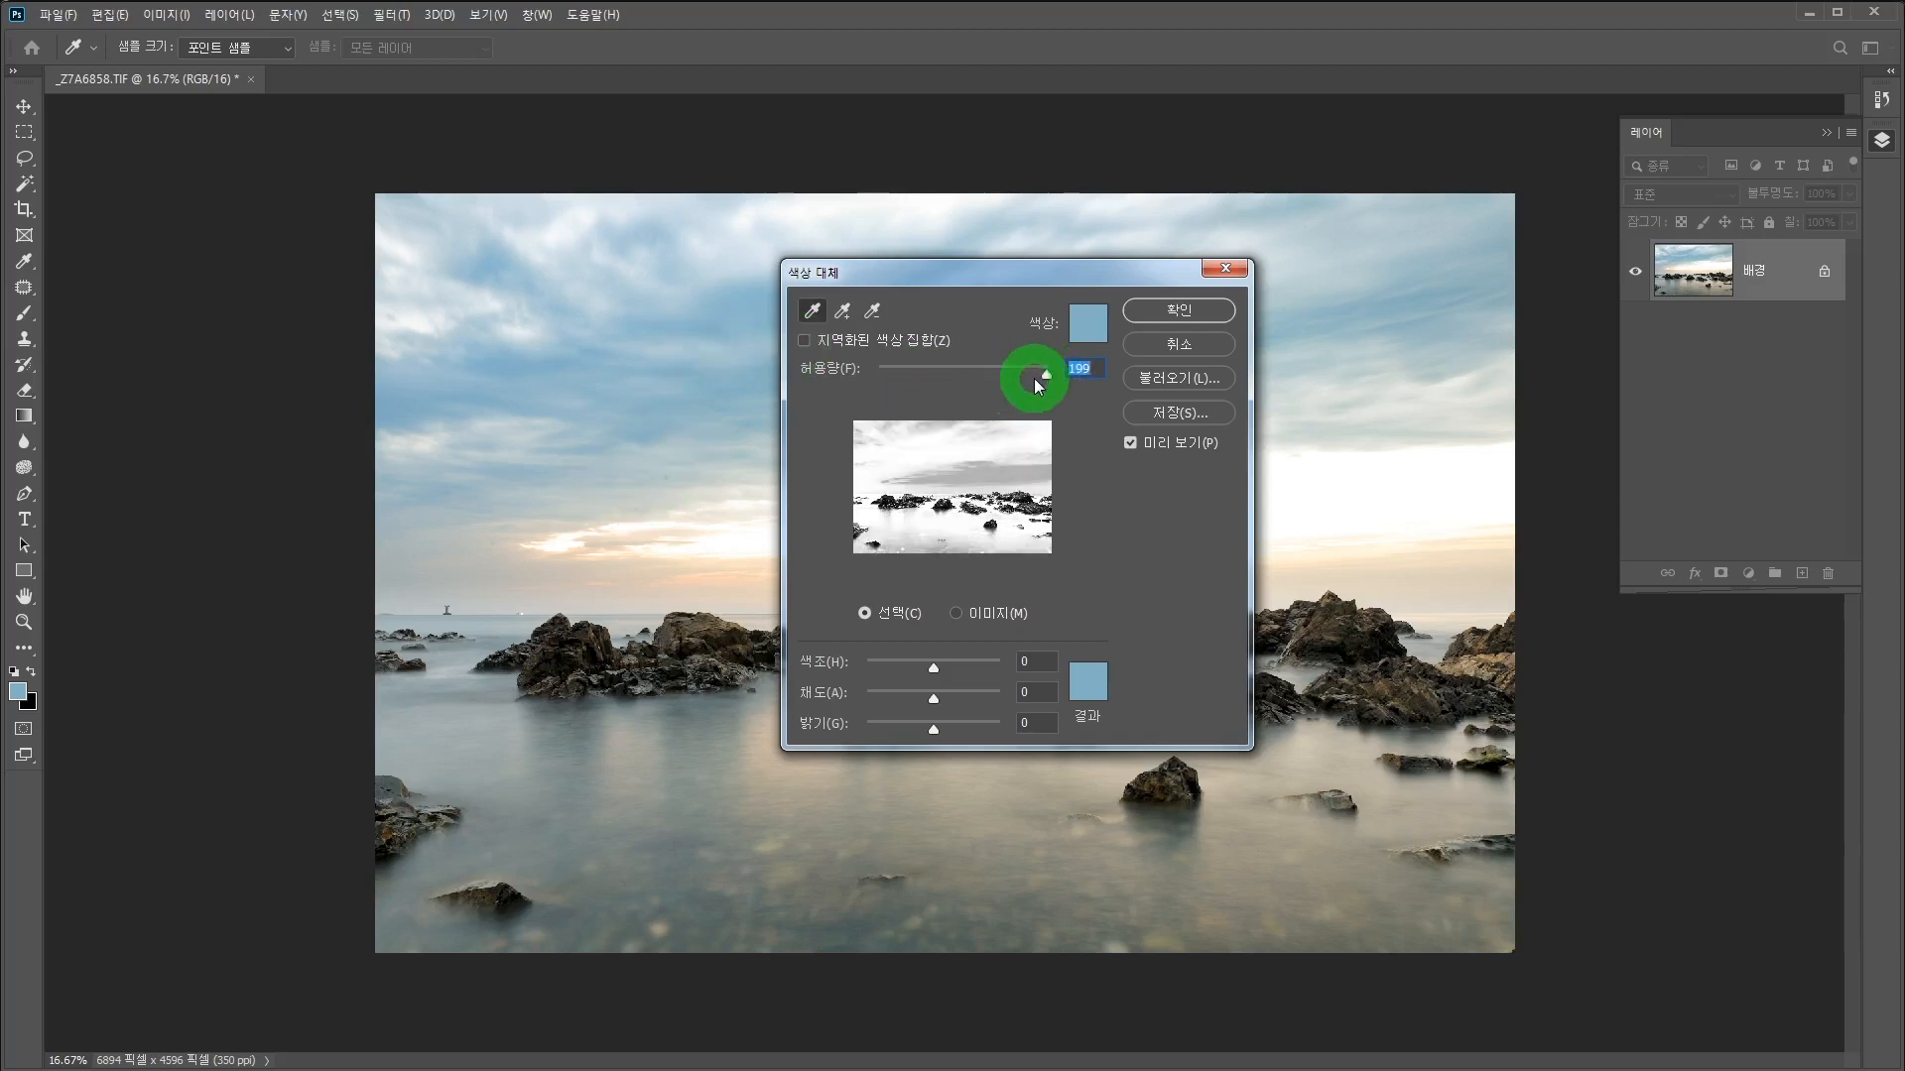
pyautogui.moveTo(1044, 375); pyautogui.dragTo(991, 378)
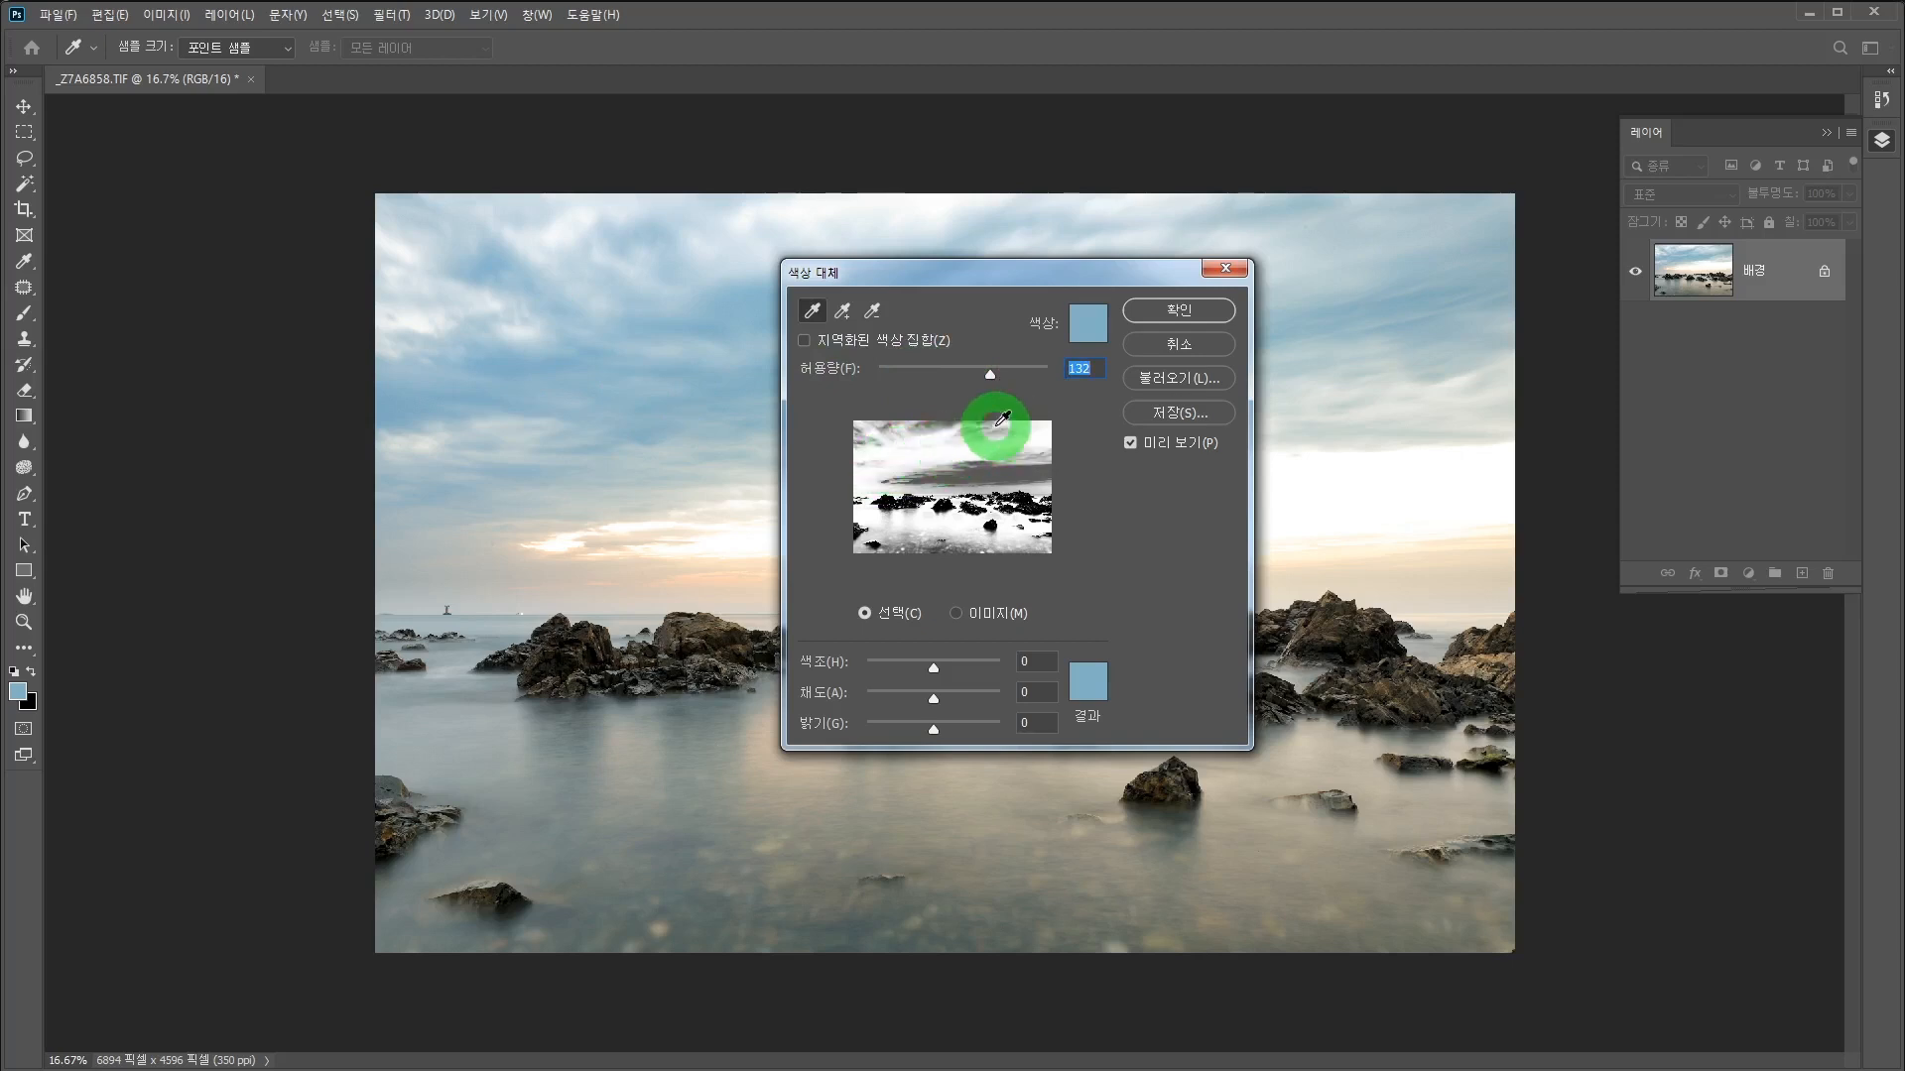
pyautogui.moveTo(989, 375); pyautogui.dragTo(980, 378)
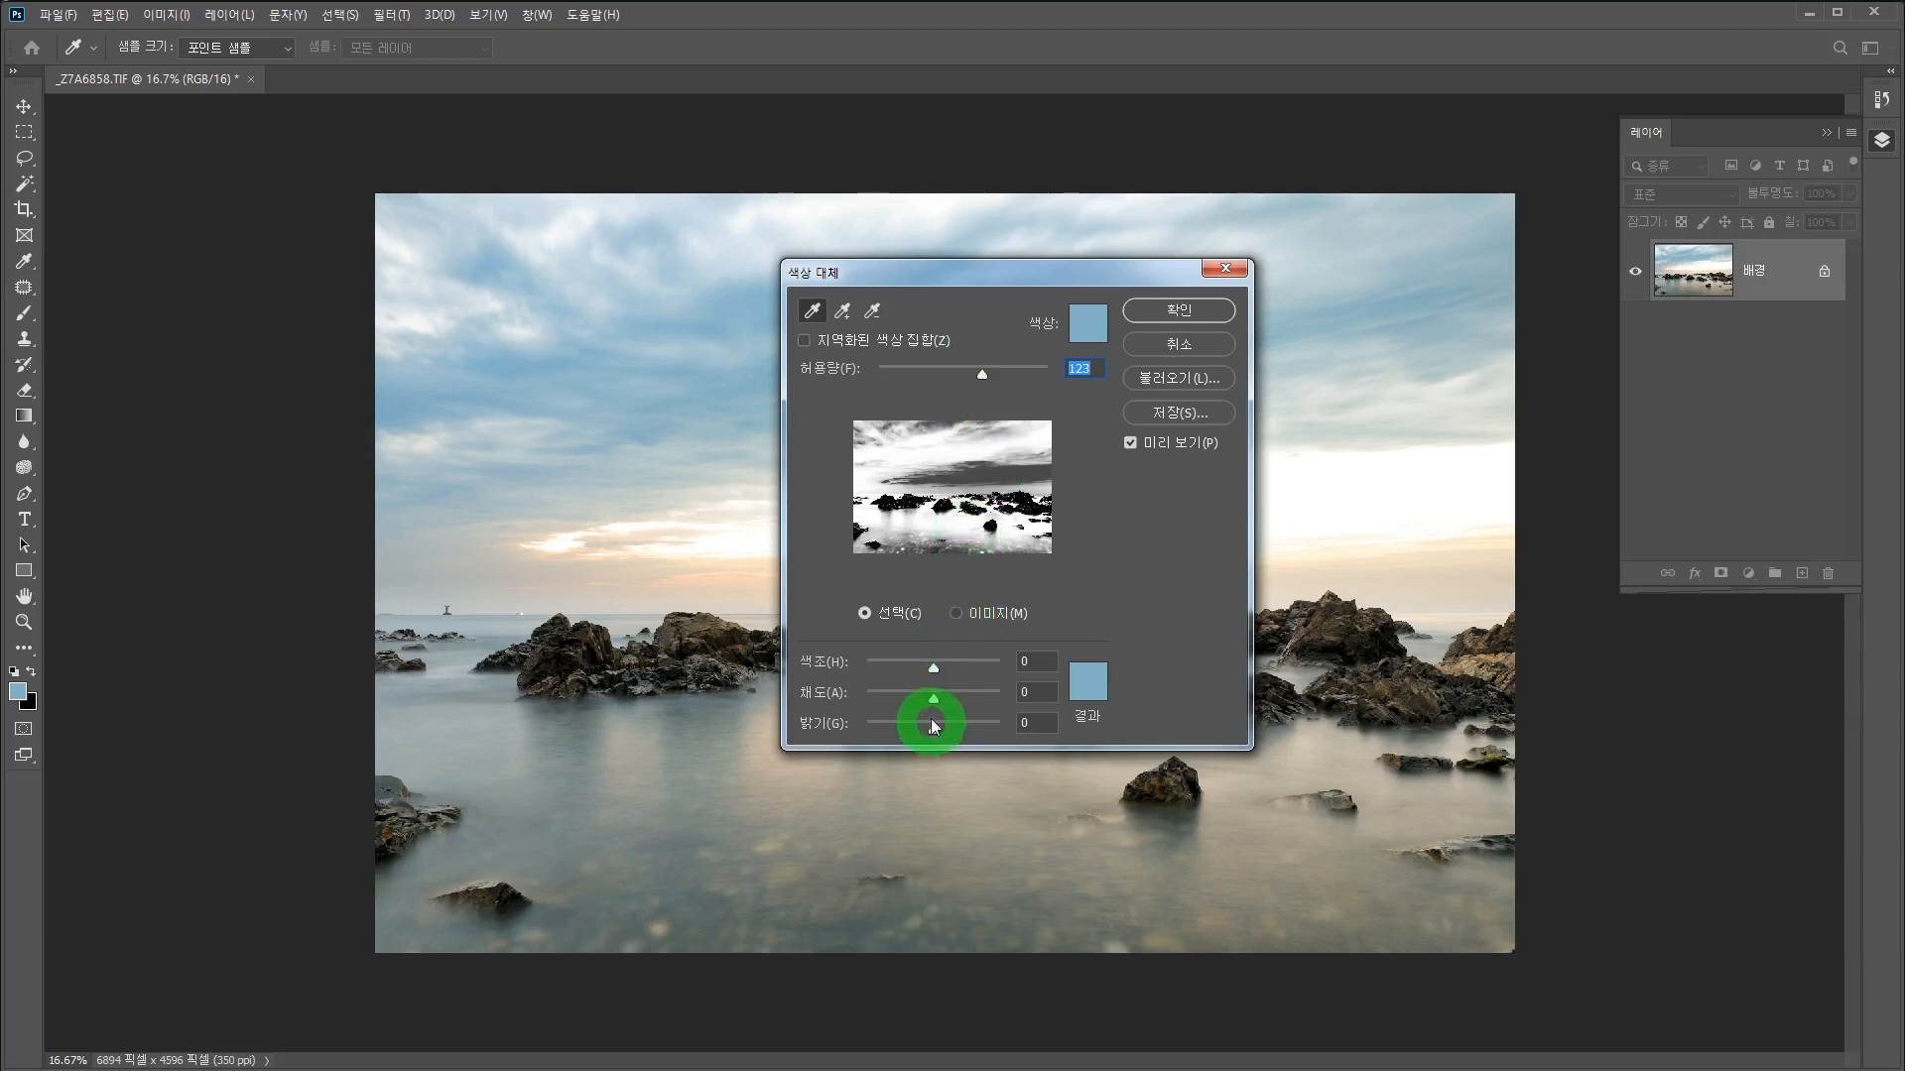
# Set the replacement saturation (채도) to -56, apply the color replacement, and compare the photo before and after
pyautogui.moveTo(935, 703); pyautogui.dragTo(904, 703)
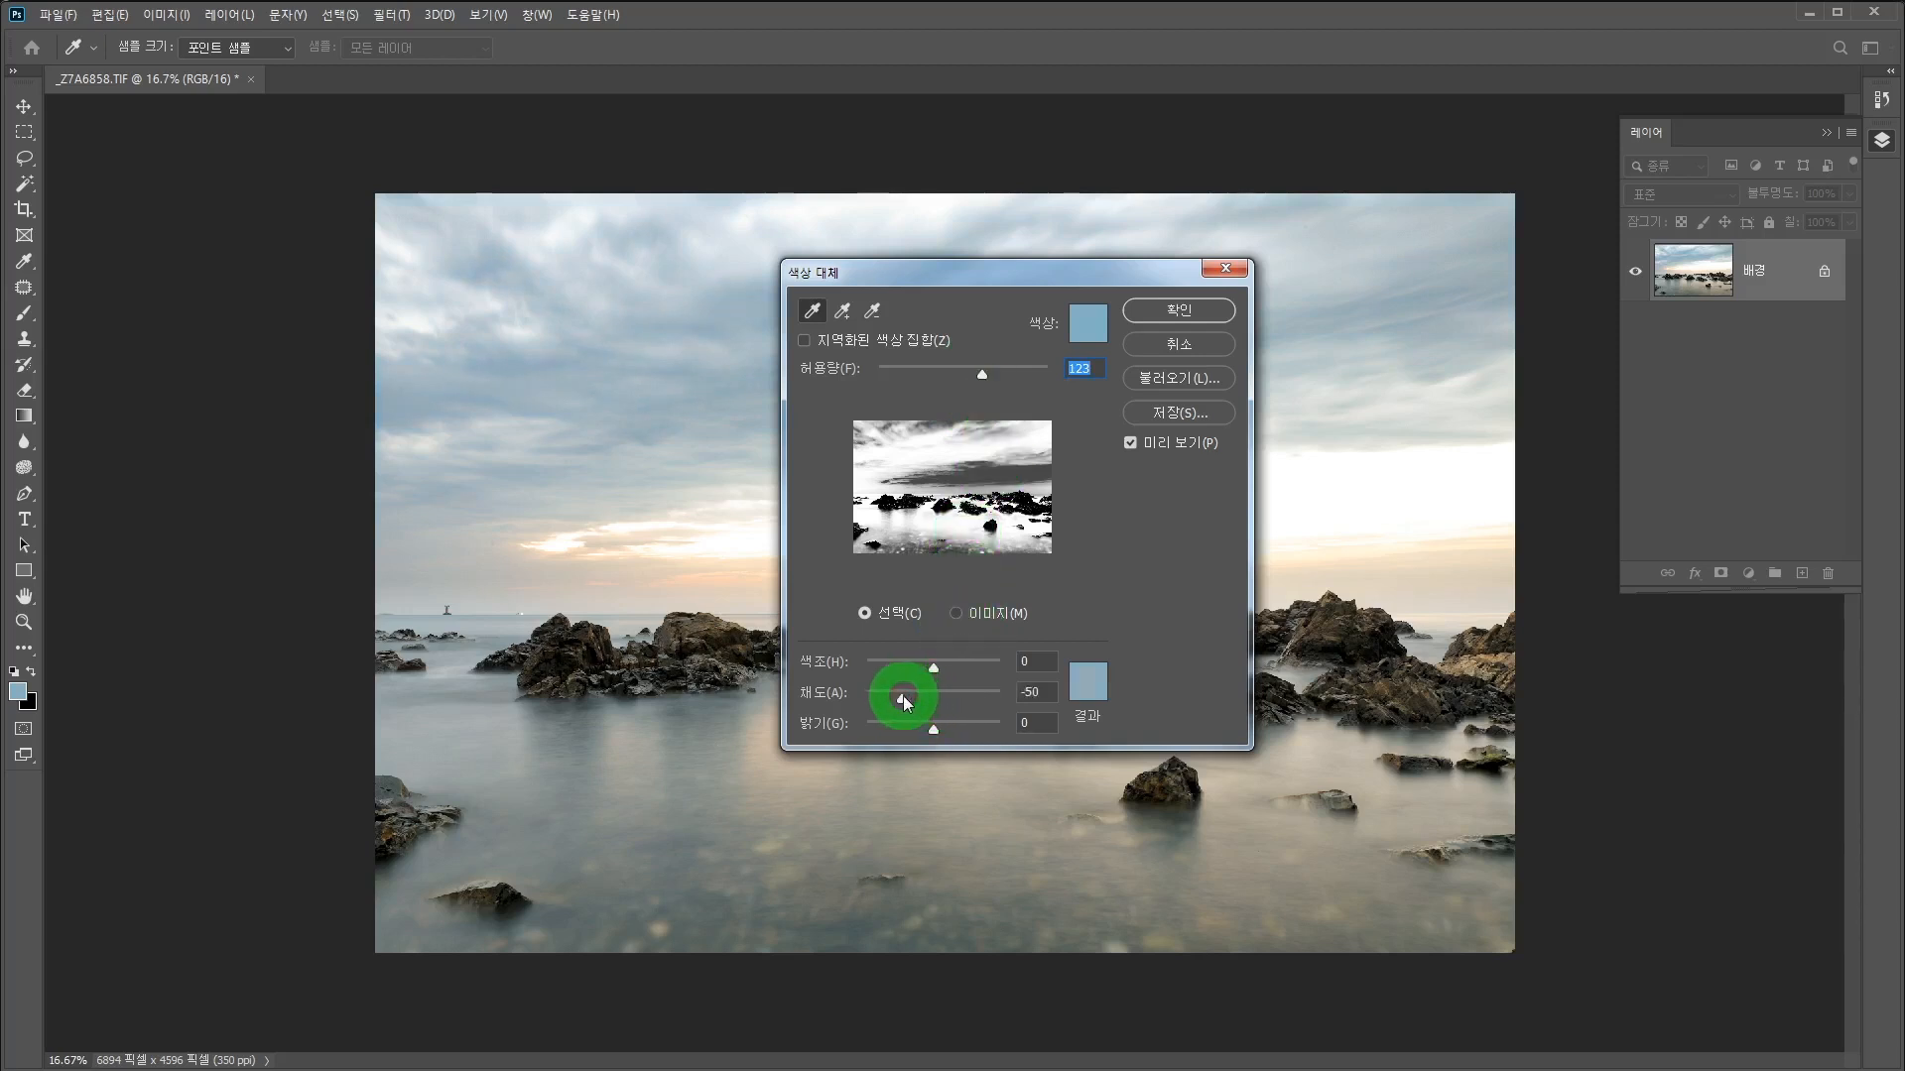
pyautogui.click(895, 695)
pyautogui.moveTo(893, 695); pyautogui.dragTo(896, 695)
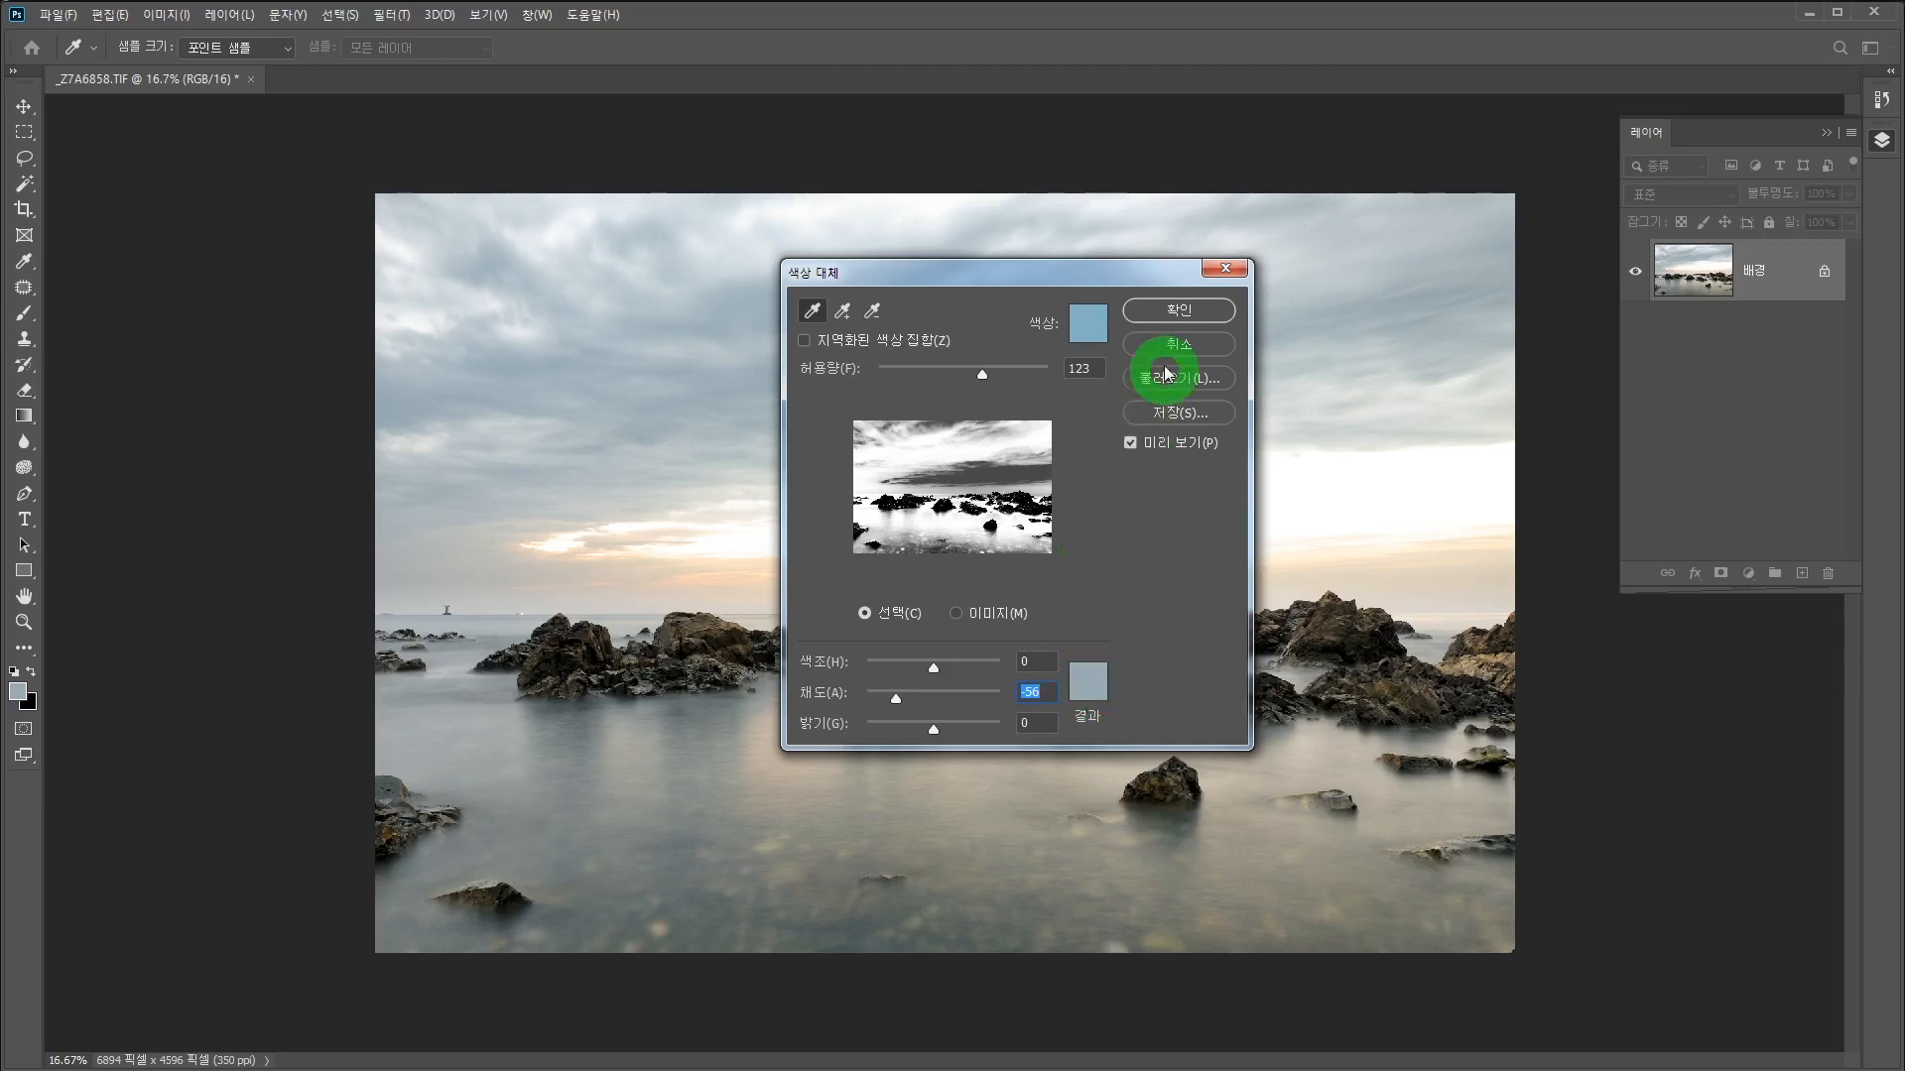
pyautogui.click(1164, 309)
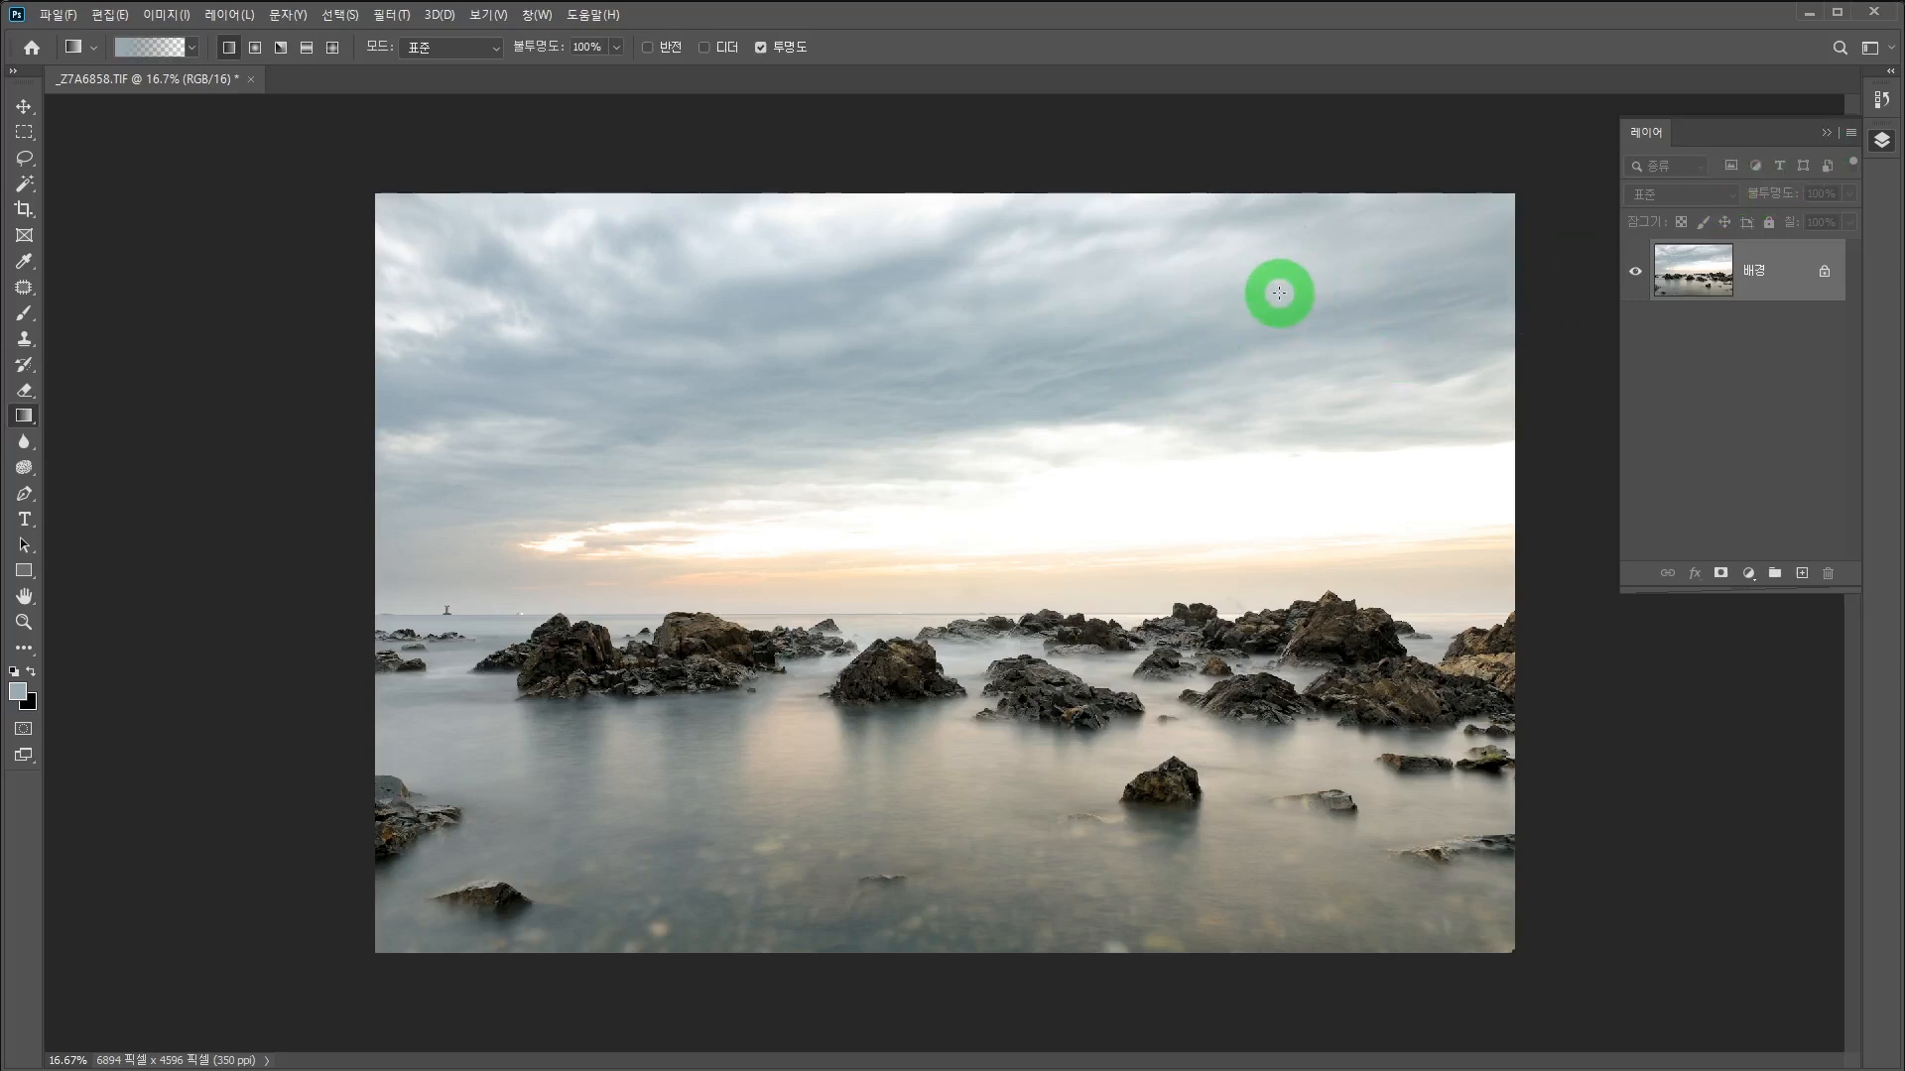
pyautogui.hotkey('ctrl', 'shift', 'z')
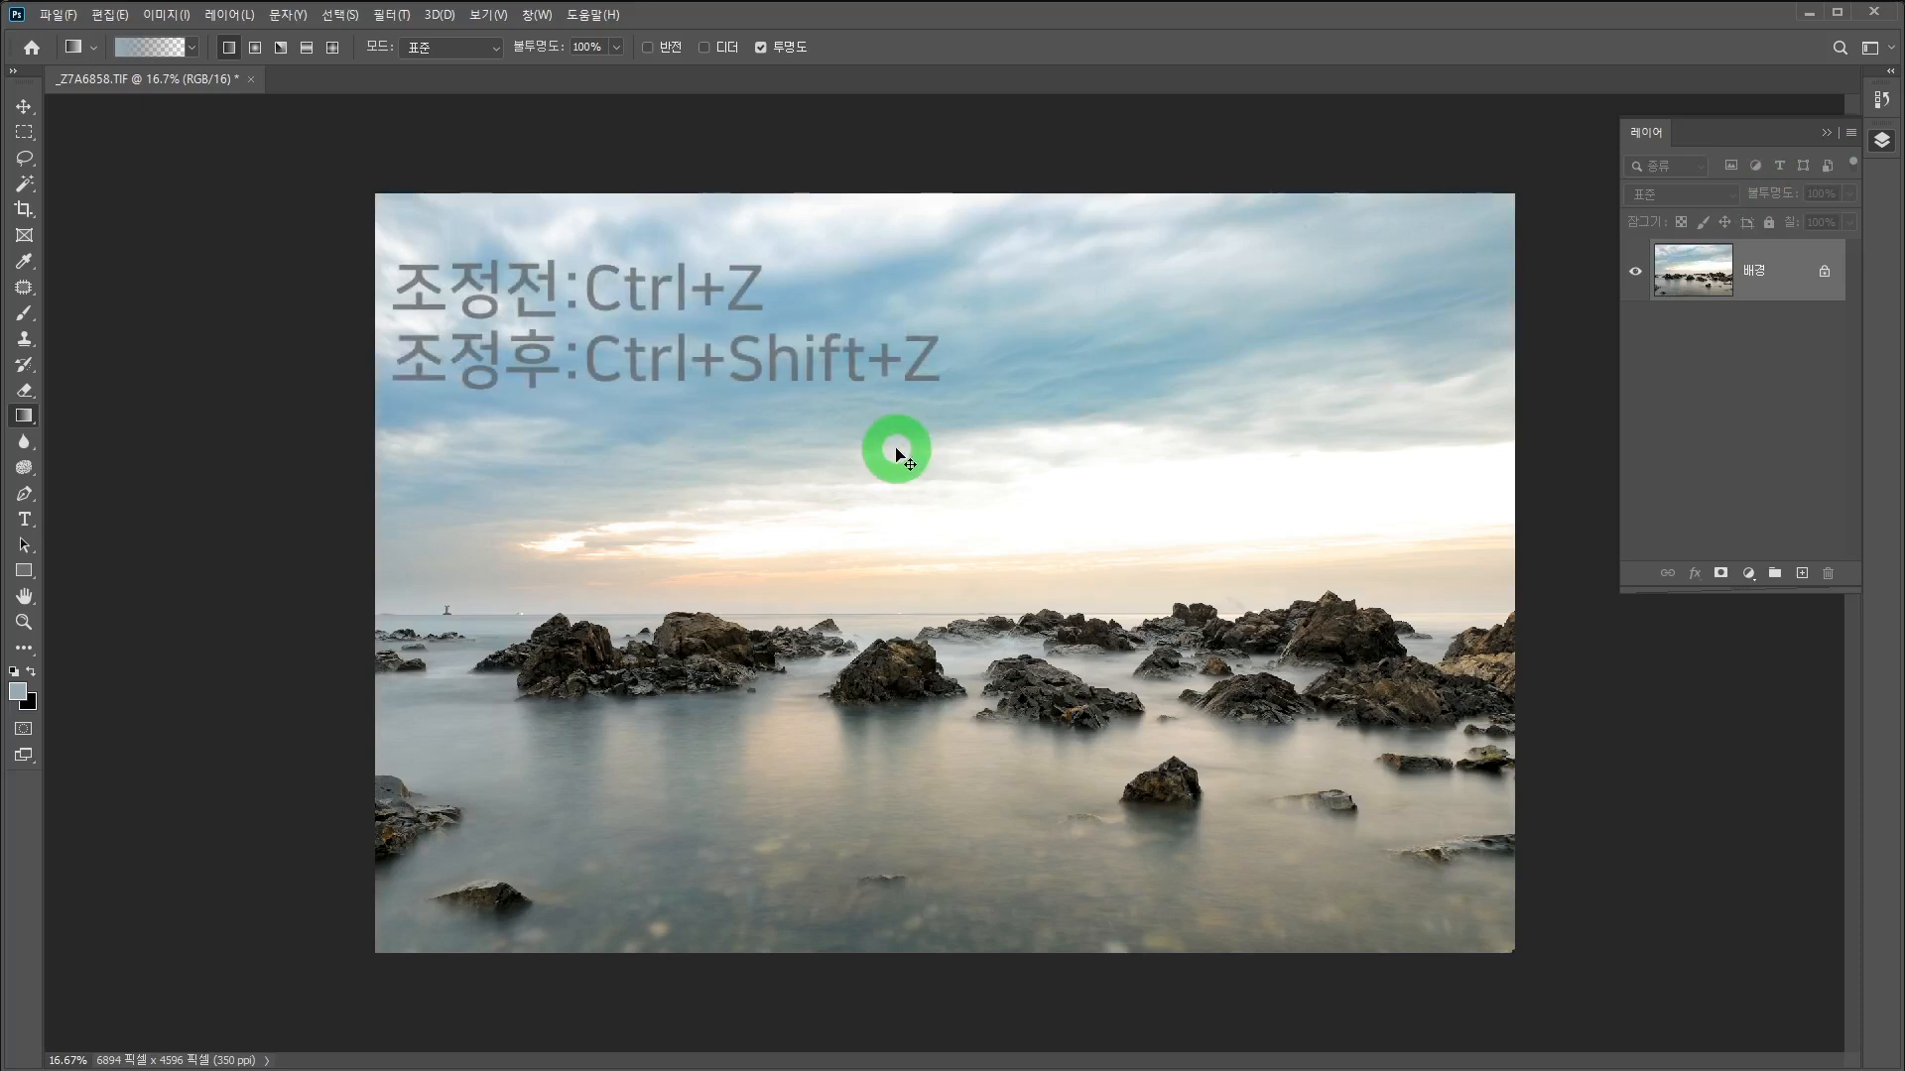
pyautogui.hotkey('ctrl', 'z')
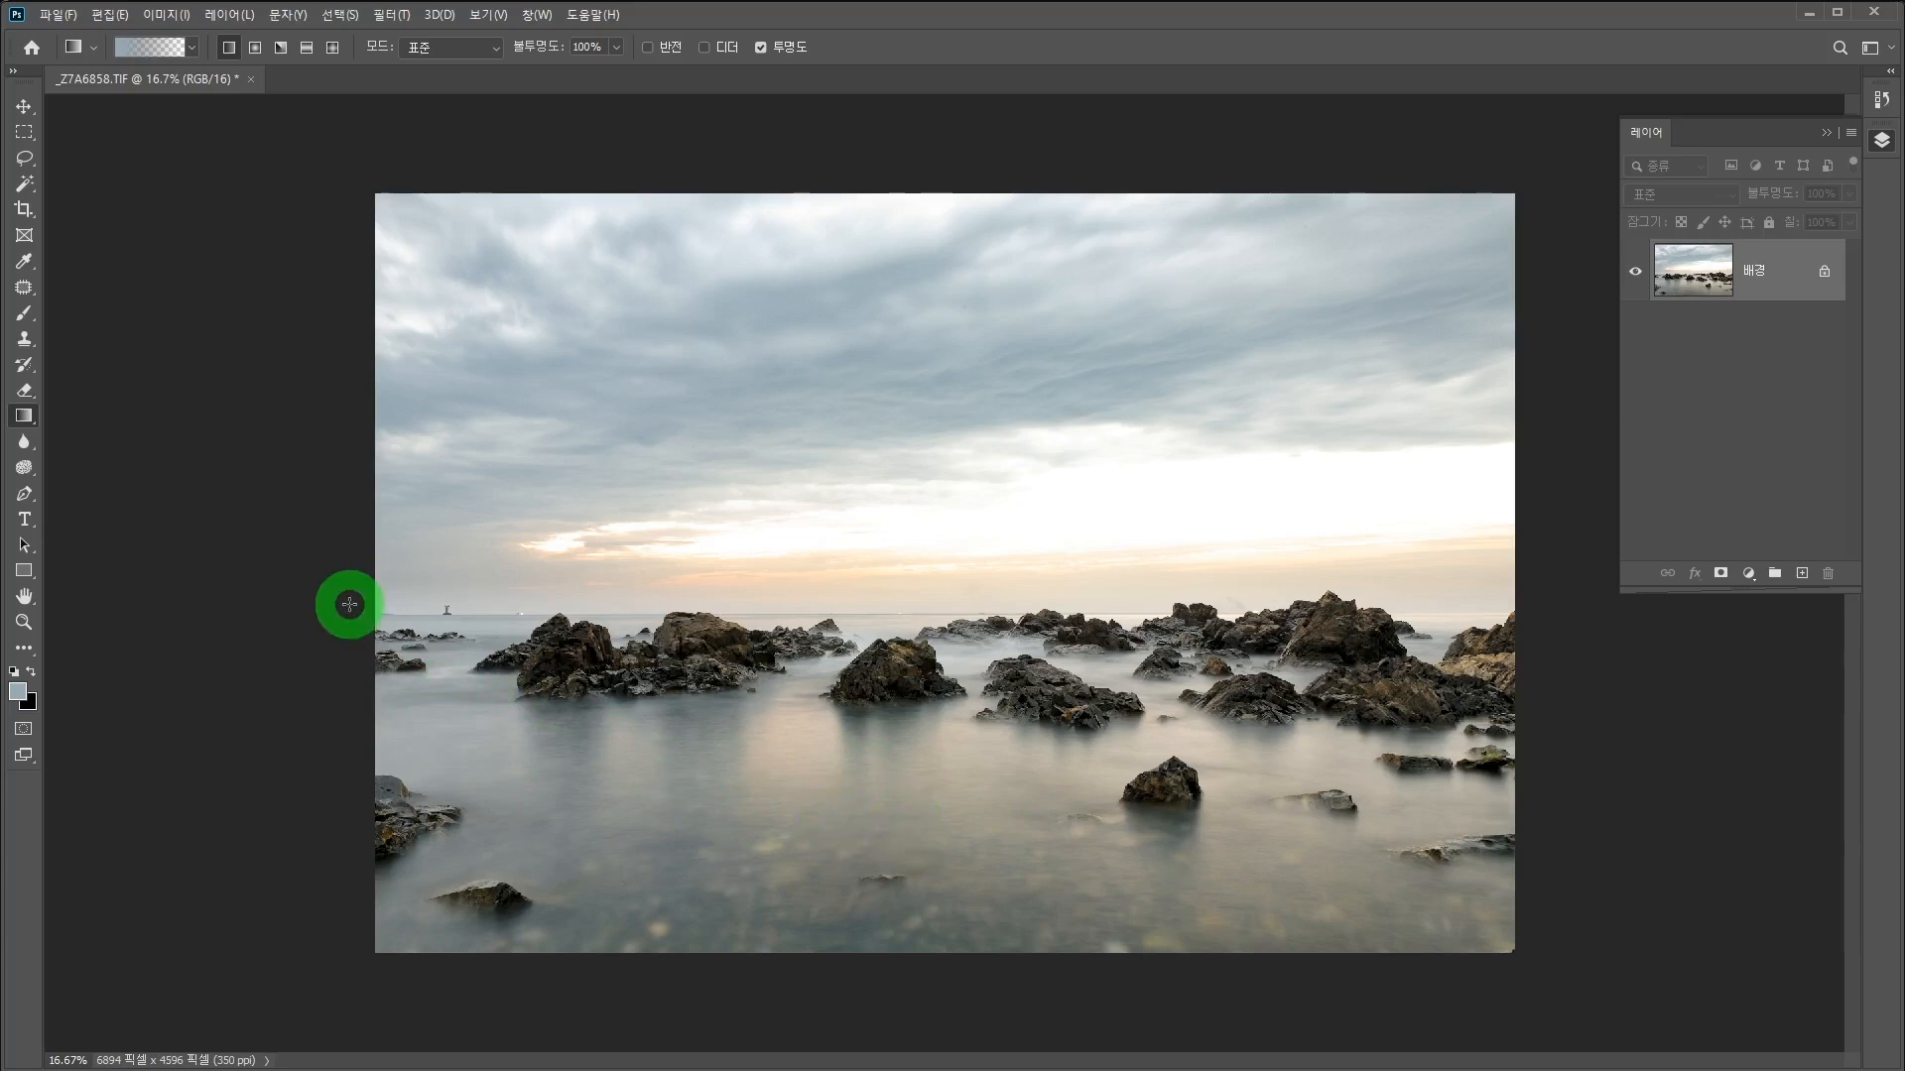
# Switch to the Dodge tool (닷지 도구) and set its exposure (노출) to 10%
pyautogui.click(26, 471)
pyautogui.moveTo(28, 478); pyautogui.dragTo(112, 479)
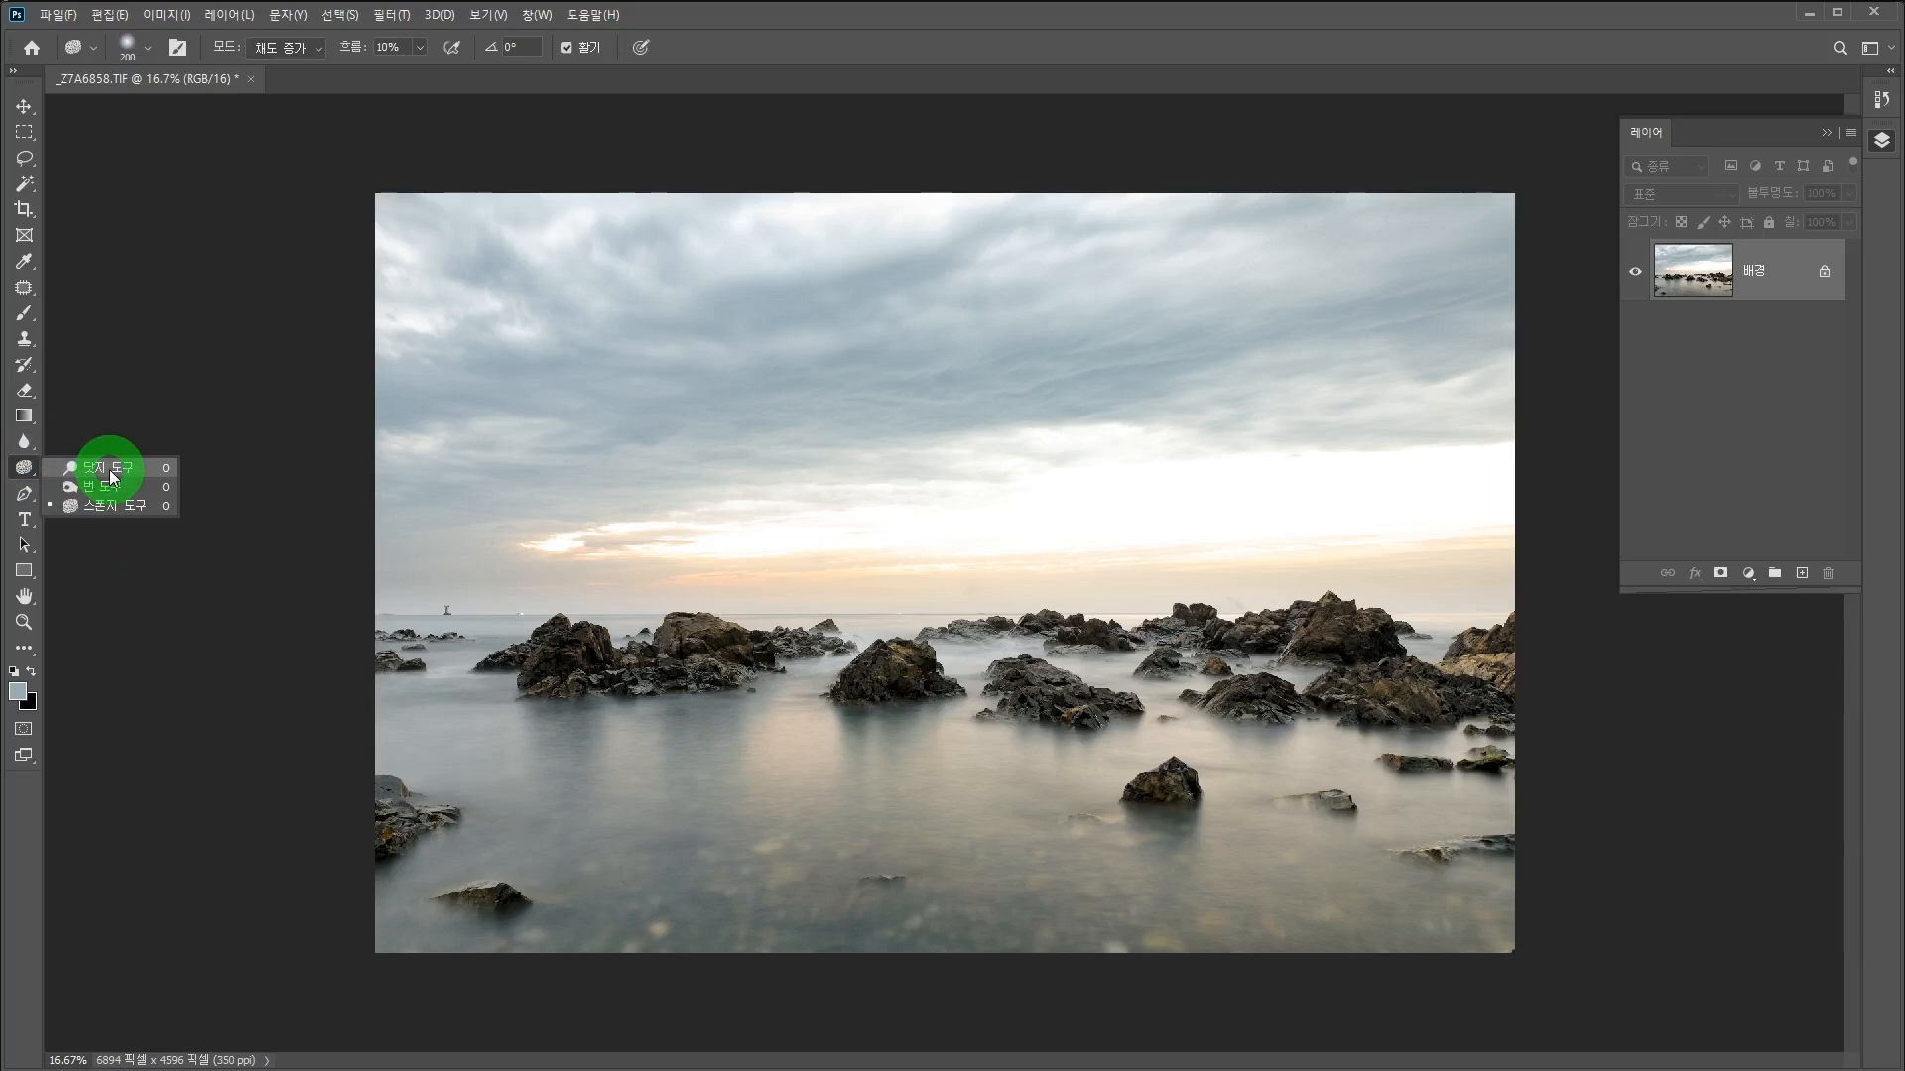
pyautogui.moveTo(111, 474); pyautogui.dragTo(109, 468)
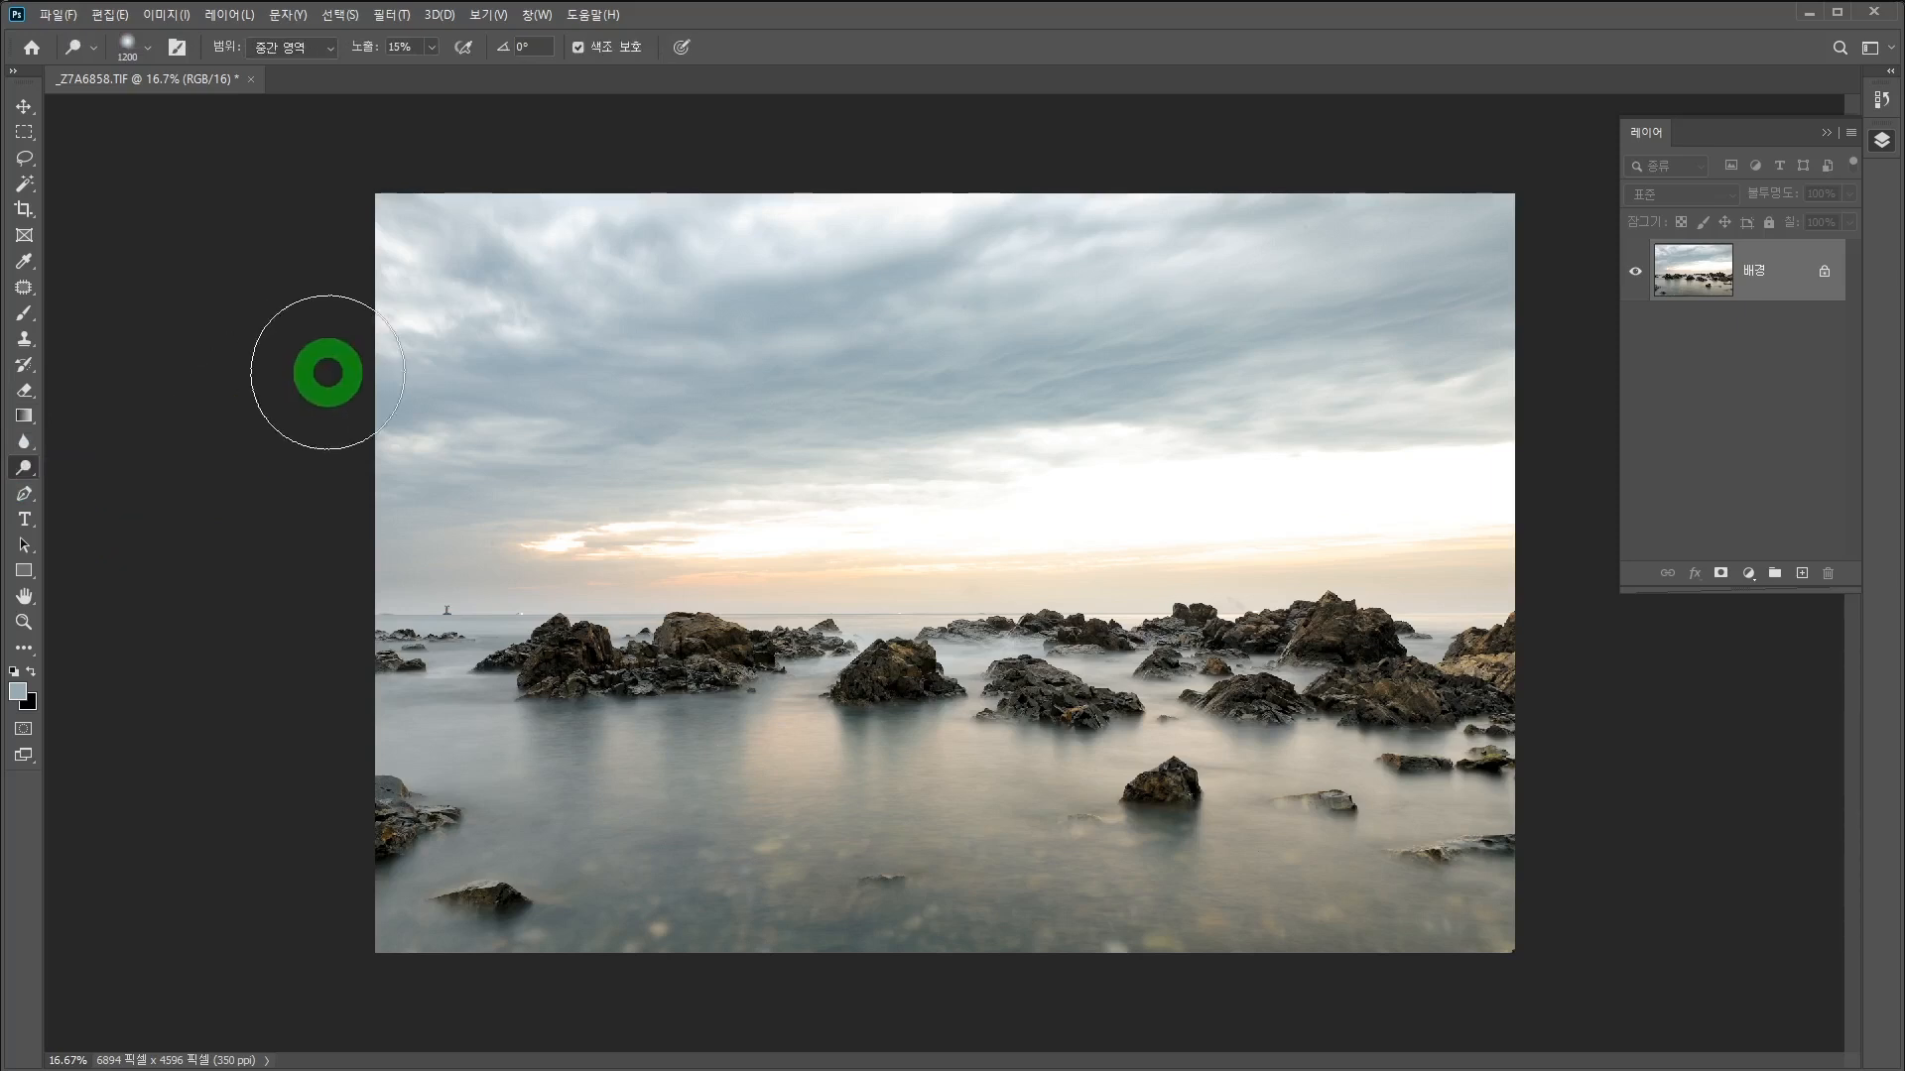
pyautogui.click(379, 47)
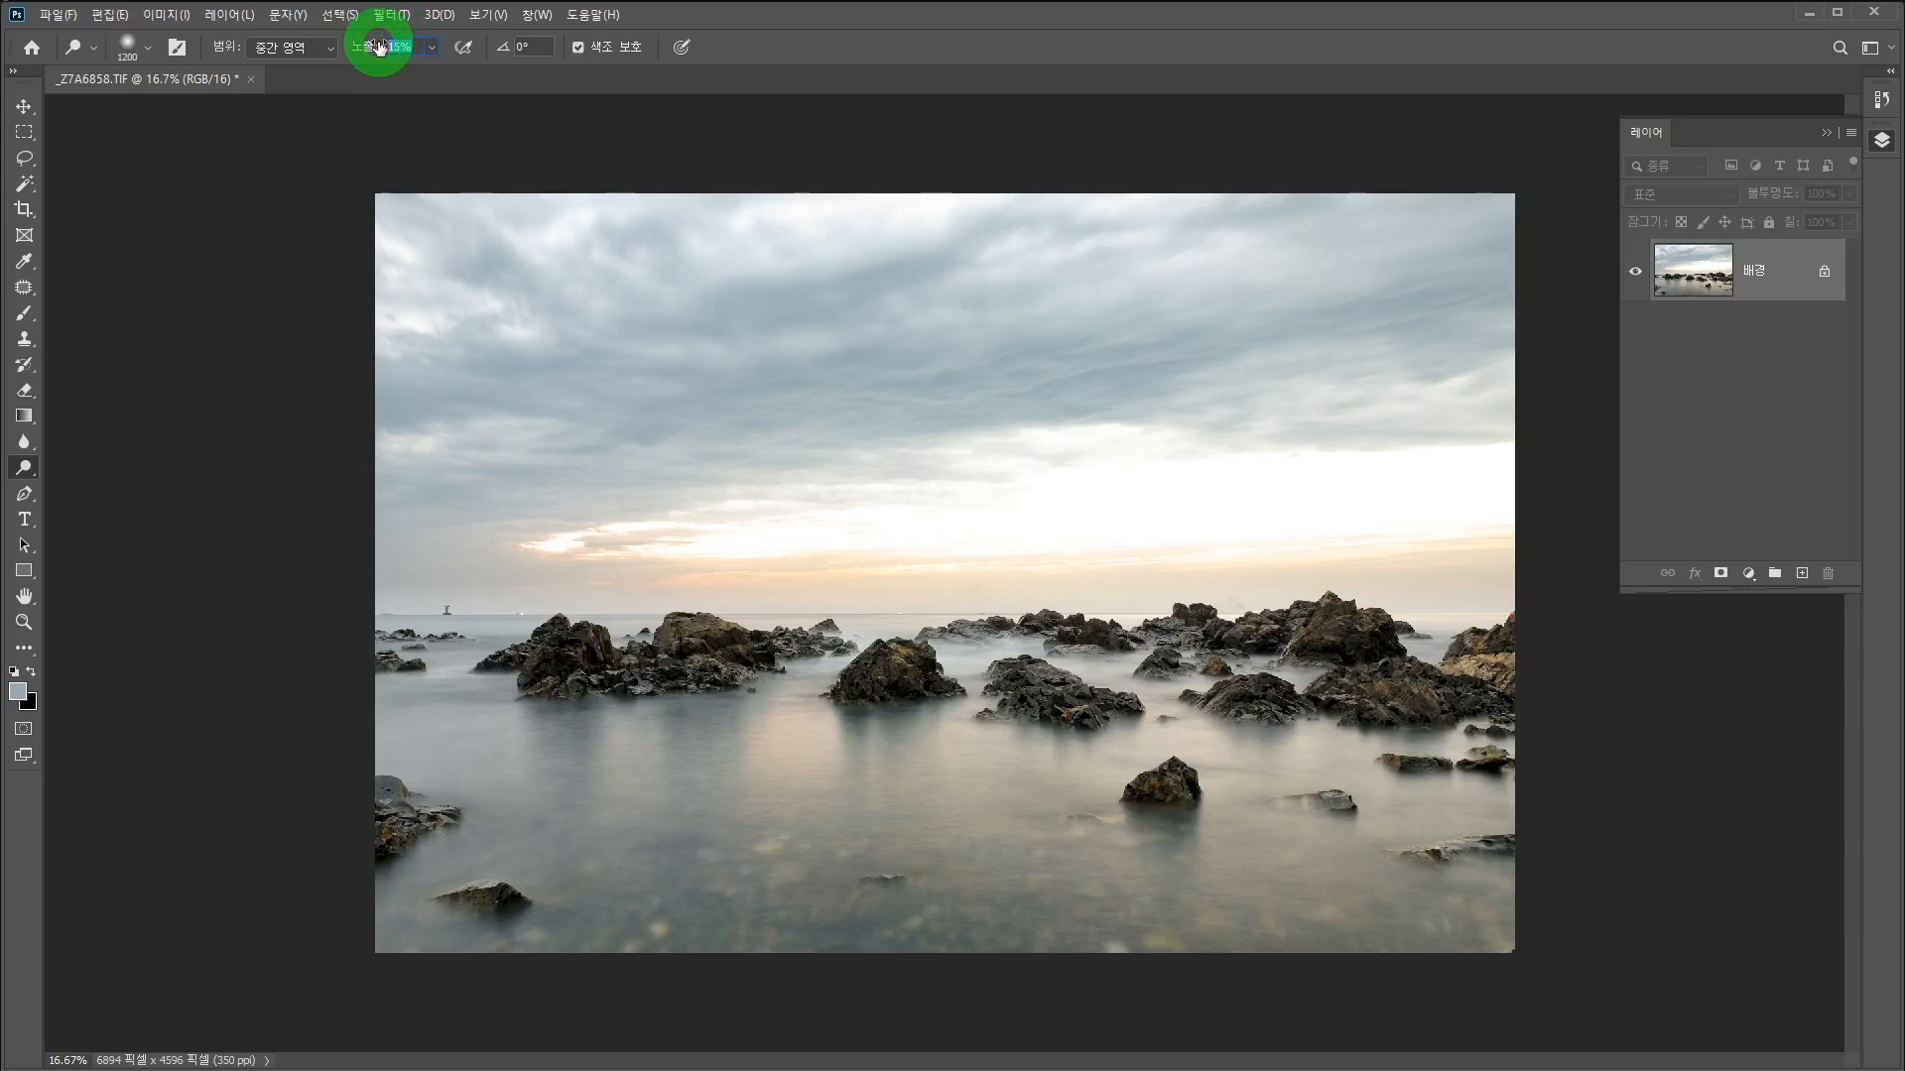
pyautogui.click(408, 45)
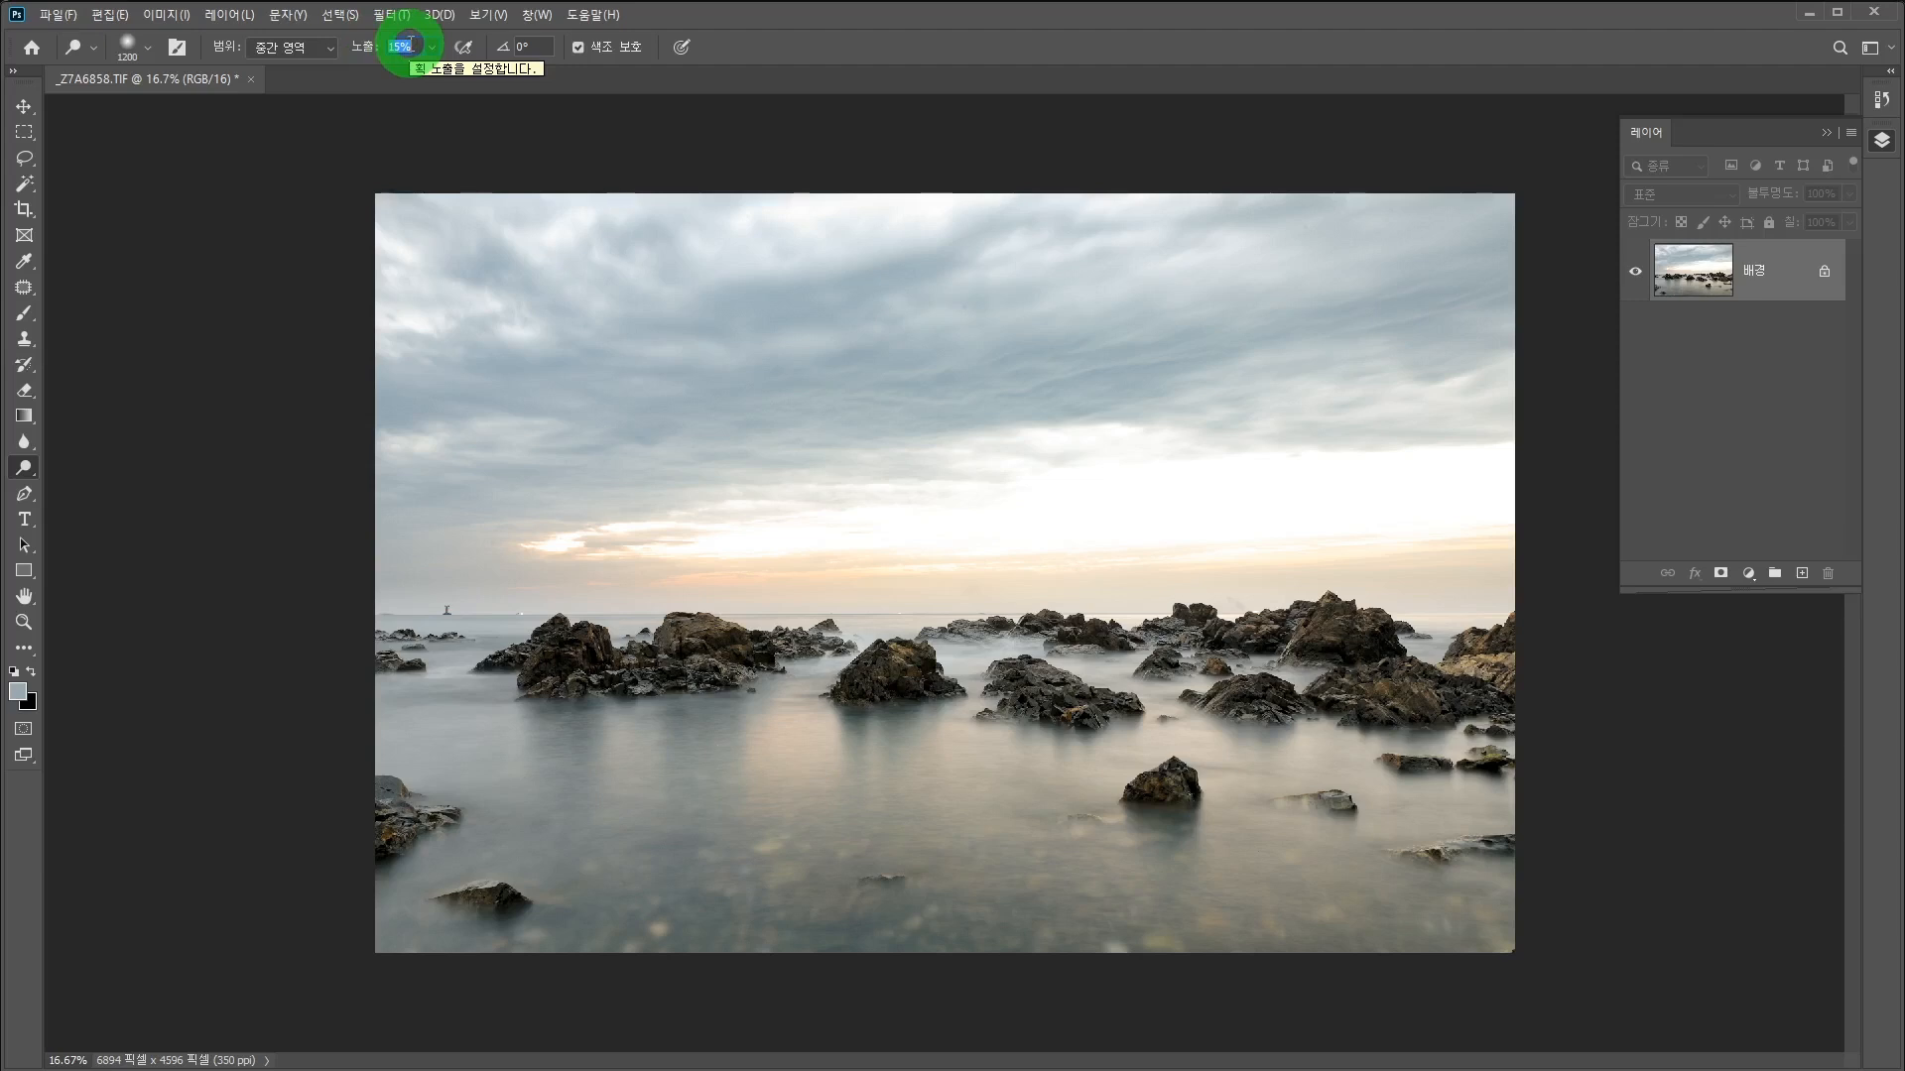
pyautogui.write('10')
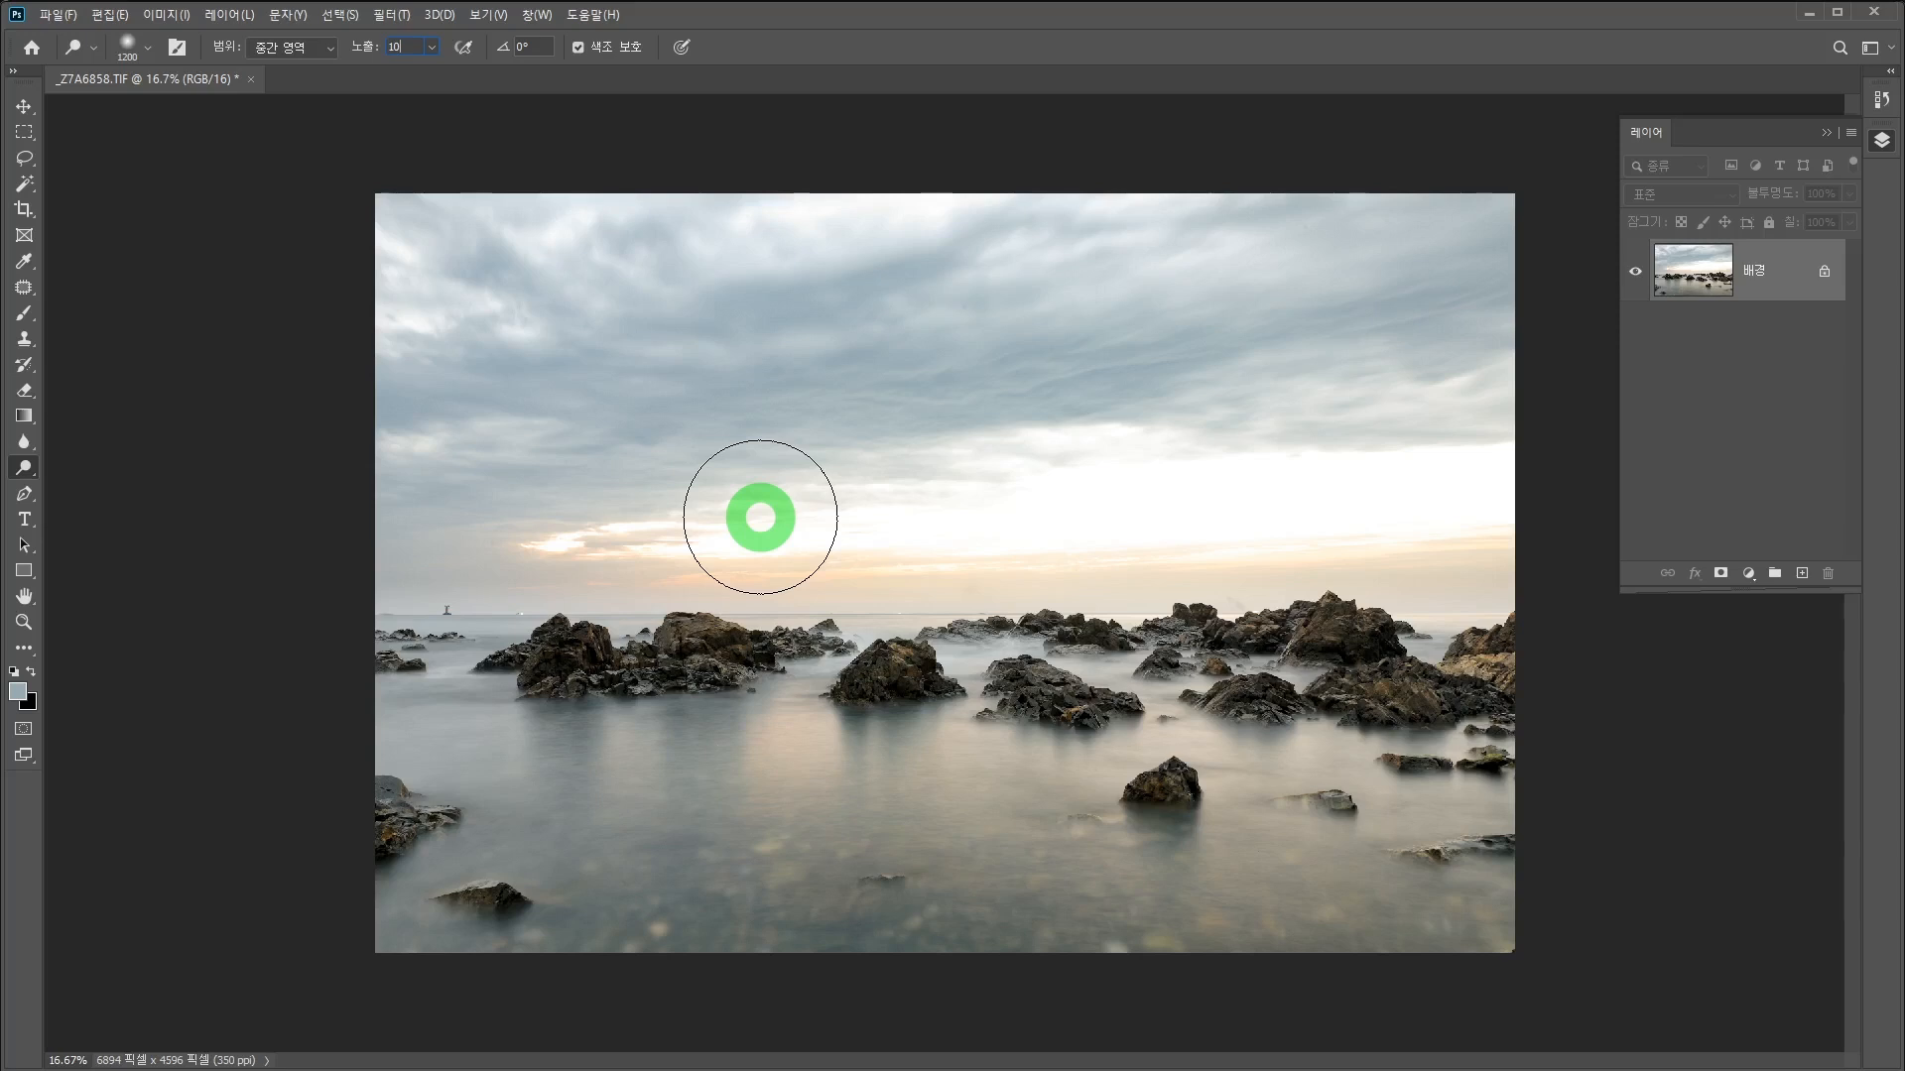
# Dodge the highlights (밝은 영역) of the foreground water with a 900 px brush
pyautogui.press('[')
pyautogui.press('[')
pyautogui.press('[')
pyautogui.moveTo(434, 736)
pyautogui.mouseDown()
pyautogui.moveTo(800, 749)
pyautogui.moveTo(678, 789)
pyautogui.moveTo(510, 806)
pyautogui.moveTo(1085, 831)
pyautogui.moveTo(556, 861)
pyautogui.moveTo(1498, 905)
pyautogui.moveTo(1272, 817)
pyautogui.moveTo(1237, 768)
pyautogui.moveTo(1289, 765)
pyautogui.moveTo(1496, 819)
pyautogui.moveTo(1499, 838)
pyautogui.moveTo(1449, 887)
pyautogui.moveTo(1237, 893)
pyautogui.moveTo(775, 565)
pyautogui.mouseUp()
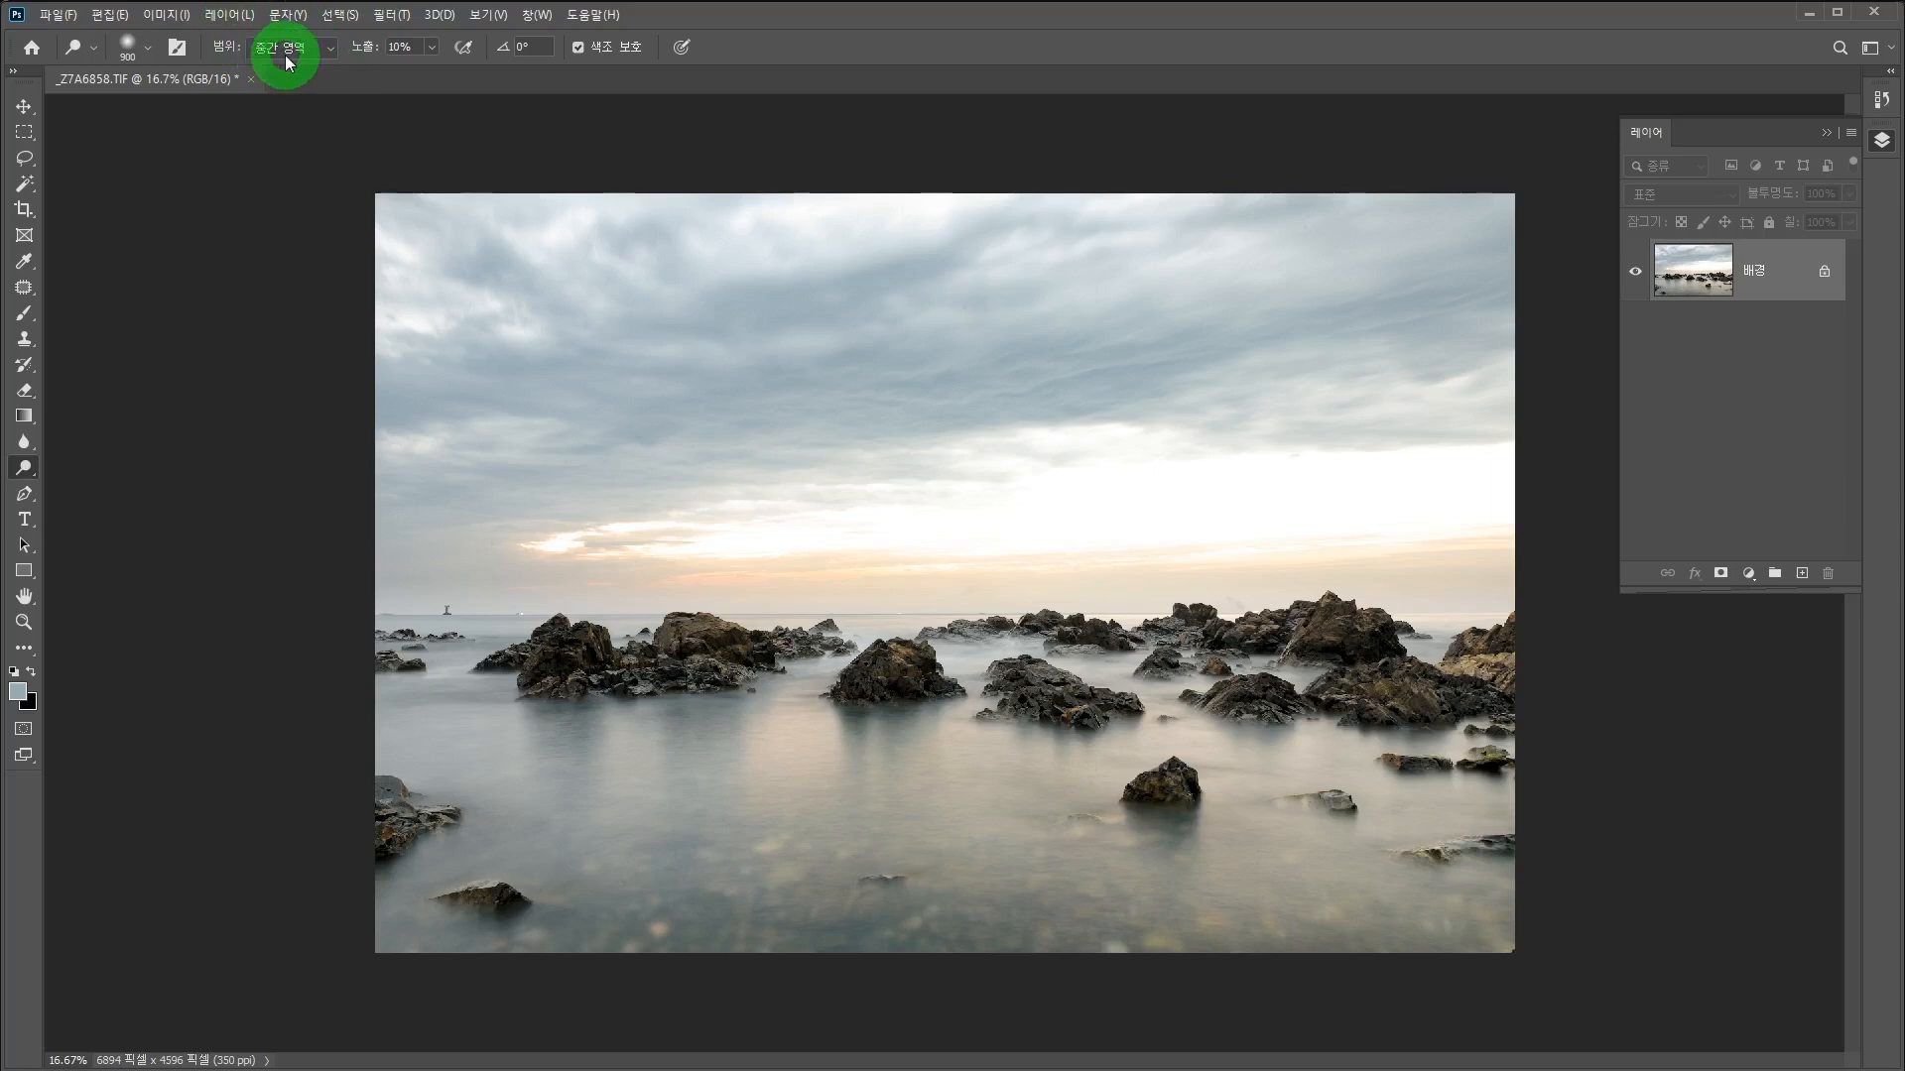
pyautogui.moveTo(331, 49)
pyautogui.mouseDown()
pyautogui.moveTo(298, 79)
pyautogui.moveTo(303, 103)
pyautogui.mouseUp()
pyautogui.click(710, 616)
pyautogui.moveTo(646, 935)
pyautogui.mouseDown()
pyautogui.moveTo(1180, 926)
pyautogui.moveTo(735, 892)
pyautogui.moveTo(774, 866)
pyautogui.moveTo(1542, 918)
pyautogui.moveTo(1213, 833)
pyautogui.moveTo(830, 927)
pyautogui.moveTo(536, 918)
pyautogui.moveTo(1100, 933)
pyautogui.moveTo(522, 786)
pyautogui.moveTo(407, 707)
pyautogui.moveTo(696, 723)
pyautogui.moveTo(830, 704)
pyautogui.moveTo(811, 763)
pyautogui.moveTo(1162, 745)
pyautogui.moveTo(1345, 782)
pyautogui.moveTo(1316, 768)
pyautogui.moveTo(1347, 763)
pyautogui.moveTo(1377, 804)
pyautogui.moveTo(1551, 802)
pyautogui.mouseUp()
# Set the Dodge range (범위) to midtones (중간 영역) and brighten the foreground water
pyautogui.click(325, 46)
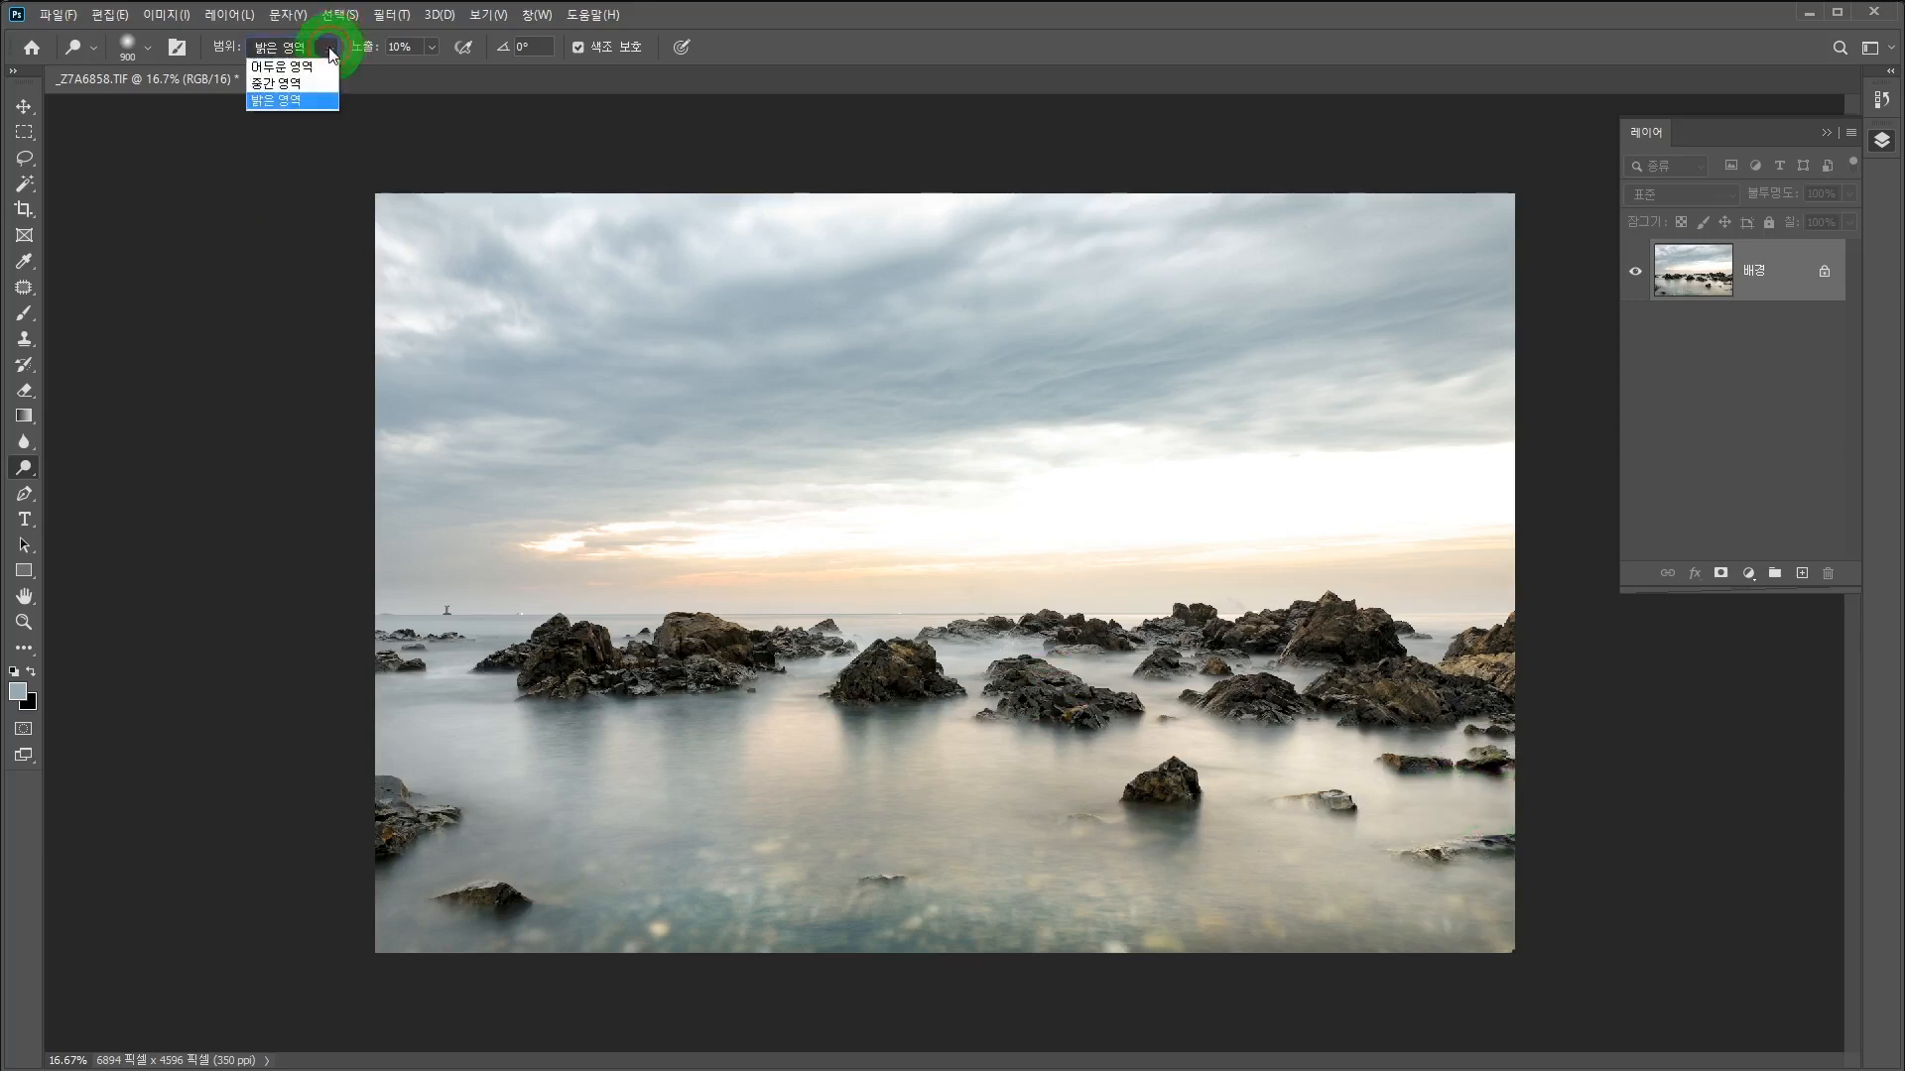
pyautogui.click(300, 86)
pyautogui.moveTo(691, 866)
pyautogui.mouseDown()
pyautogui.moveTo(698, 923)
pyautogui.moveTo(625, 950)
pyautogui.moveTo(596, 930)
pyautogui.moveTo(1489, 929)
pyautogui.moveTo(889, 933)
pyautogui.moveTo(652, 907)
pyautogui.moveTo(681, 929)
pyautogui.moveTo(979, 918)
pyautogui.moveTo(915, 926)
pyautogui.mouseUp()
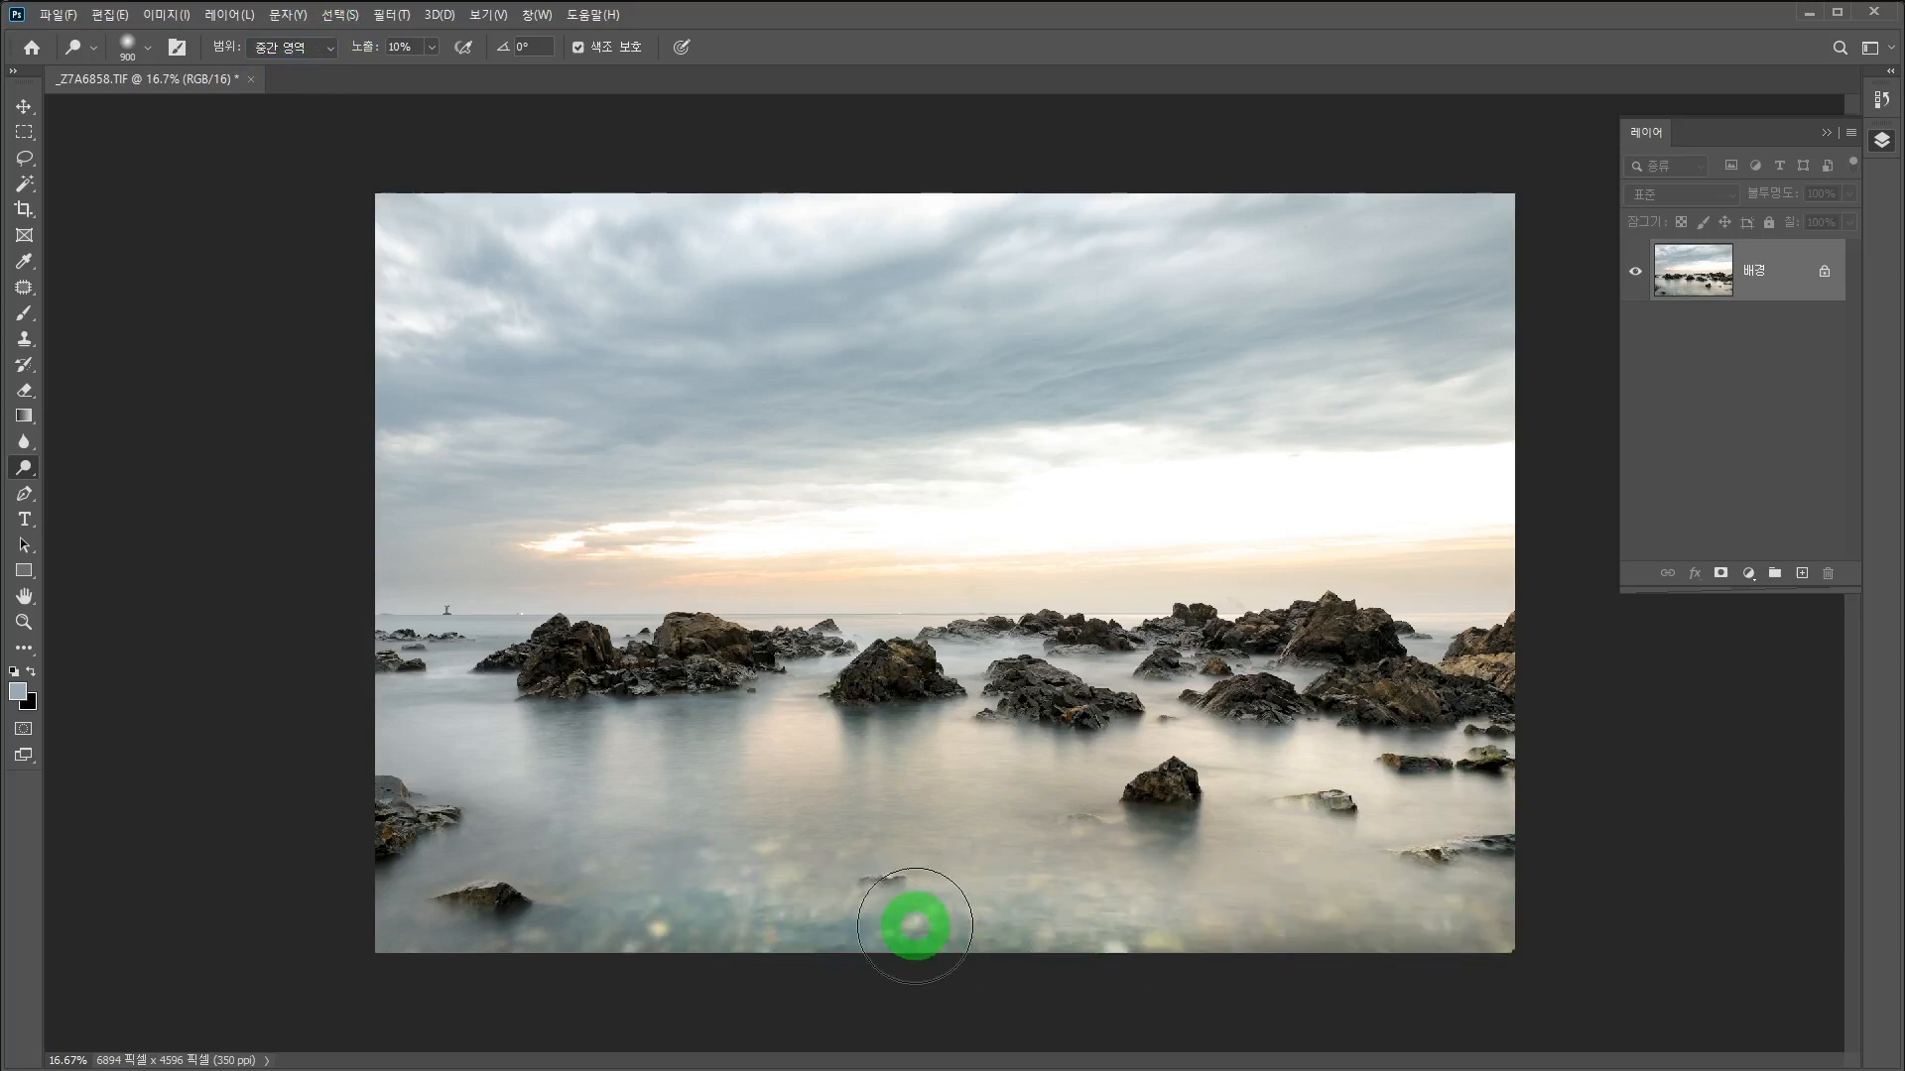
# Switch to the Sponge tool in desaturate mode (채도 감소) with its flow (흐름) at 10%
pyautogui.scroll(2, 845, 911)
pyautogui.moveTo(493, 910)
pyautogui.mouseDown()
pyautogui.moveTo(502, 829)
pyautogui.moveTo(778, 671)
pyautogui.moveTo(672, 724)
pyautogui.moveTo(659, 745)
pyautogui.moveTo(694, 808)
pyautogui.moveTo(532, 778)
pyautogui.moveTo(277, 561)
pyautogui.moveTo(47, 480)
pyautogui.mouseUp()
pyautogui.moveTo(23, 467)
pyautogui.mouseDown()
pyautogui.moveTo(115, 489)
pyautogui.moveTo(97, 508)
pyautogui.moveTo(96, 486)
pyautogui.moveTo(105, 508)
pyautogui.mouseUp()
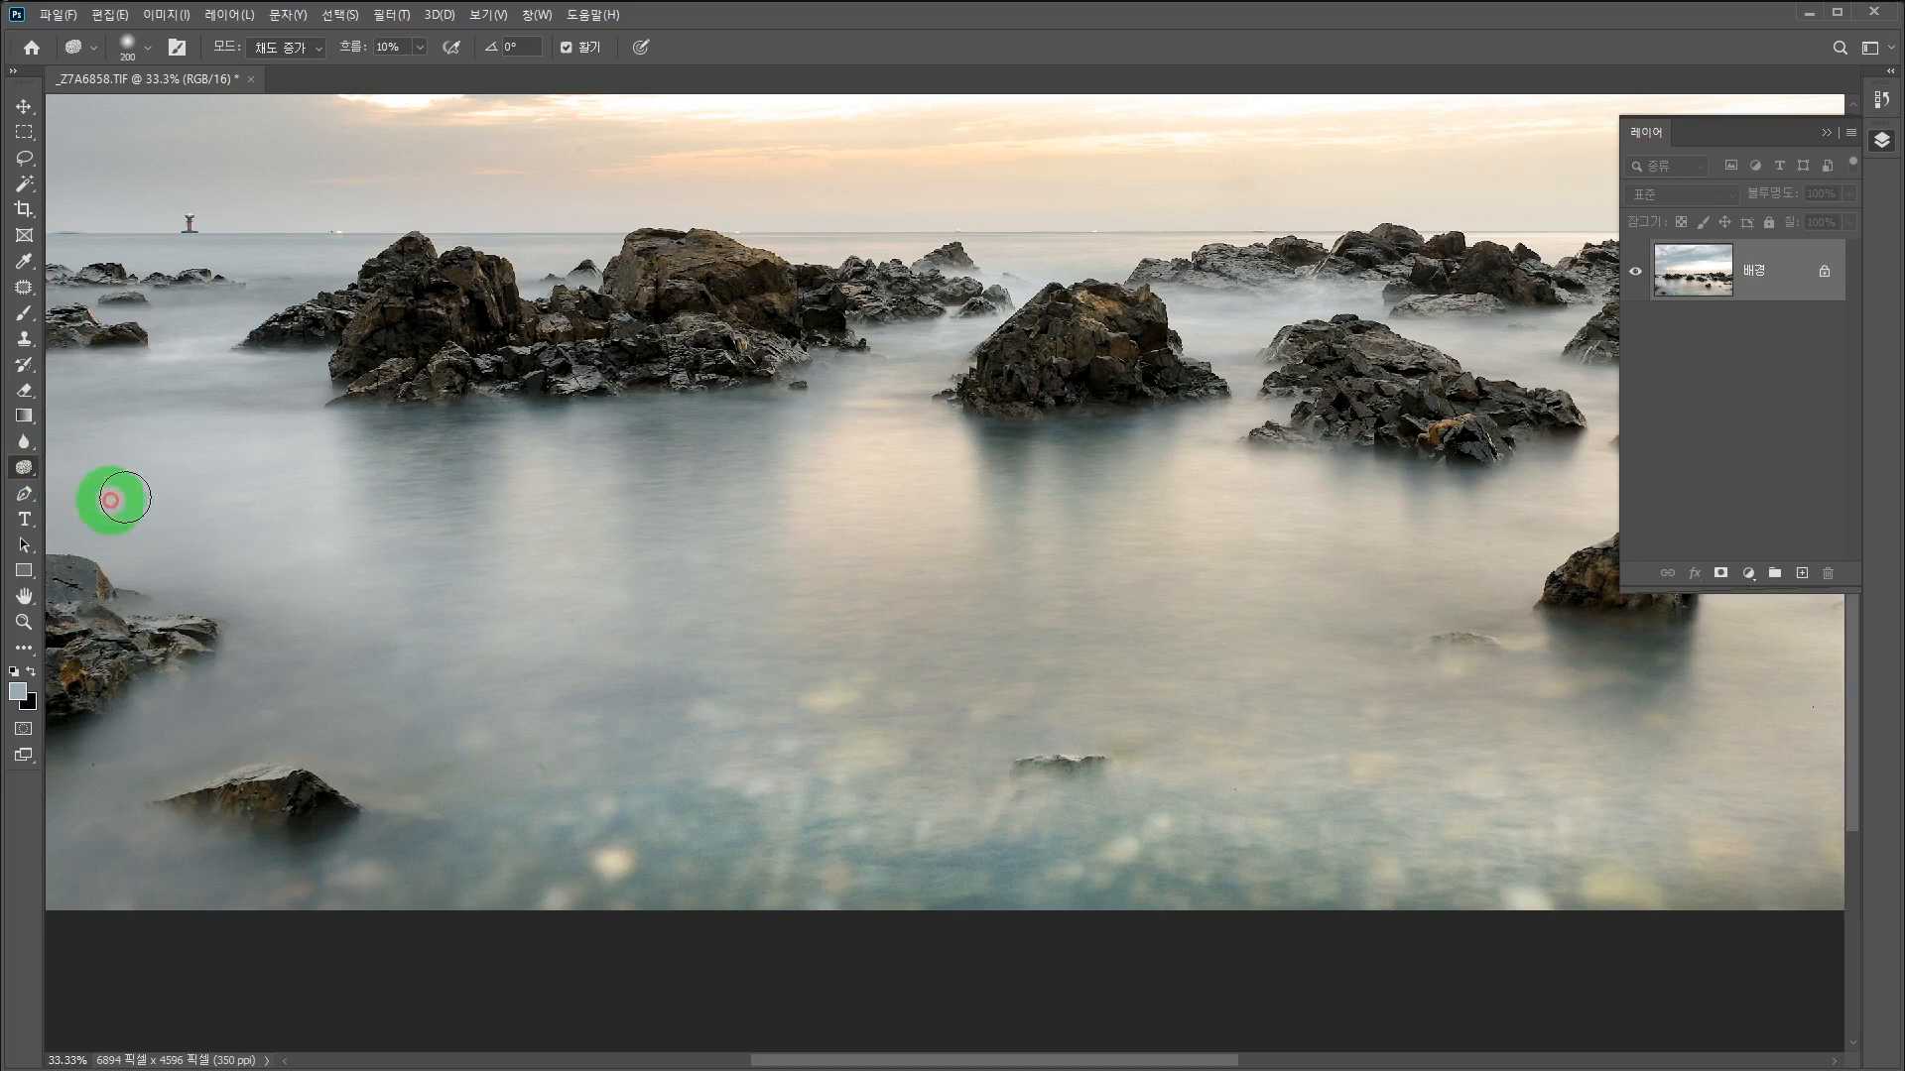
pyautogui.click(278, 52)
pyautogui.click(286, 39)
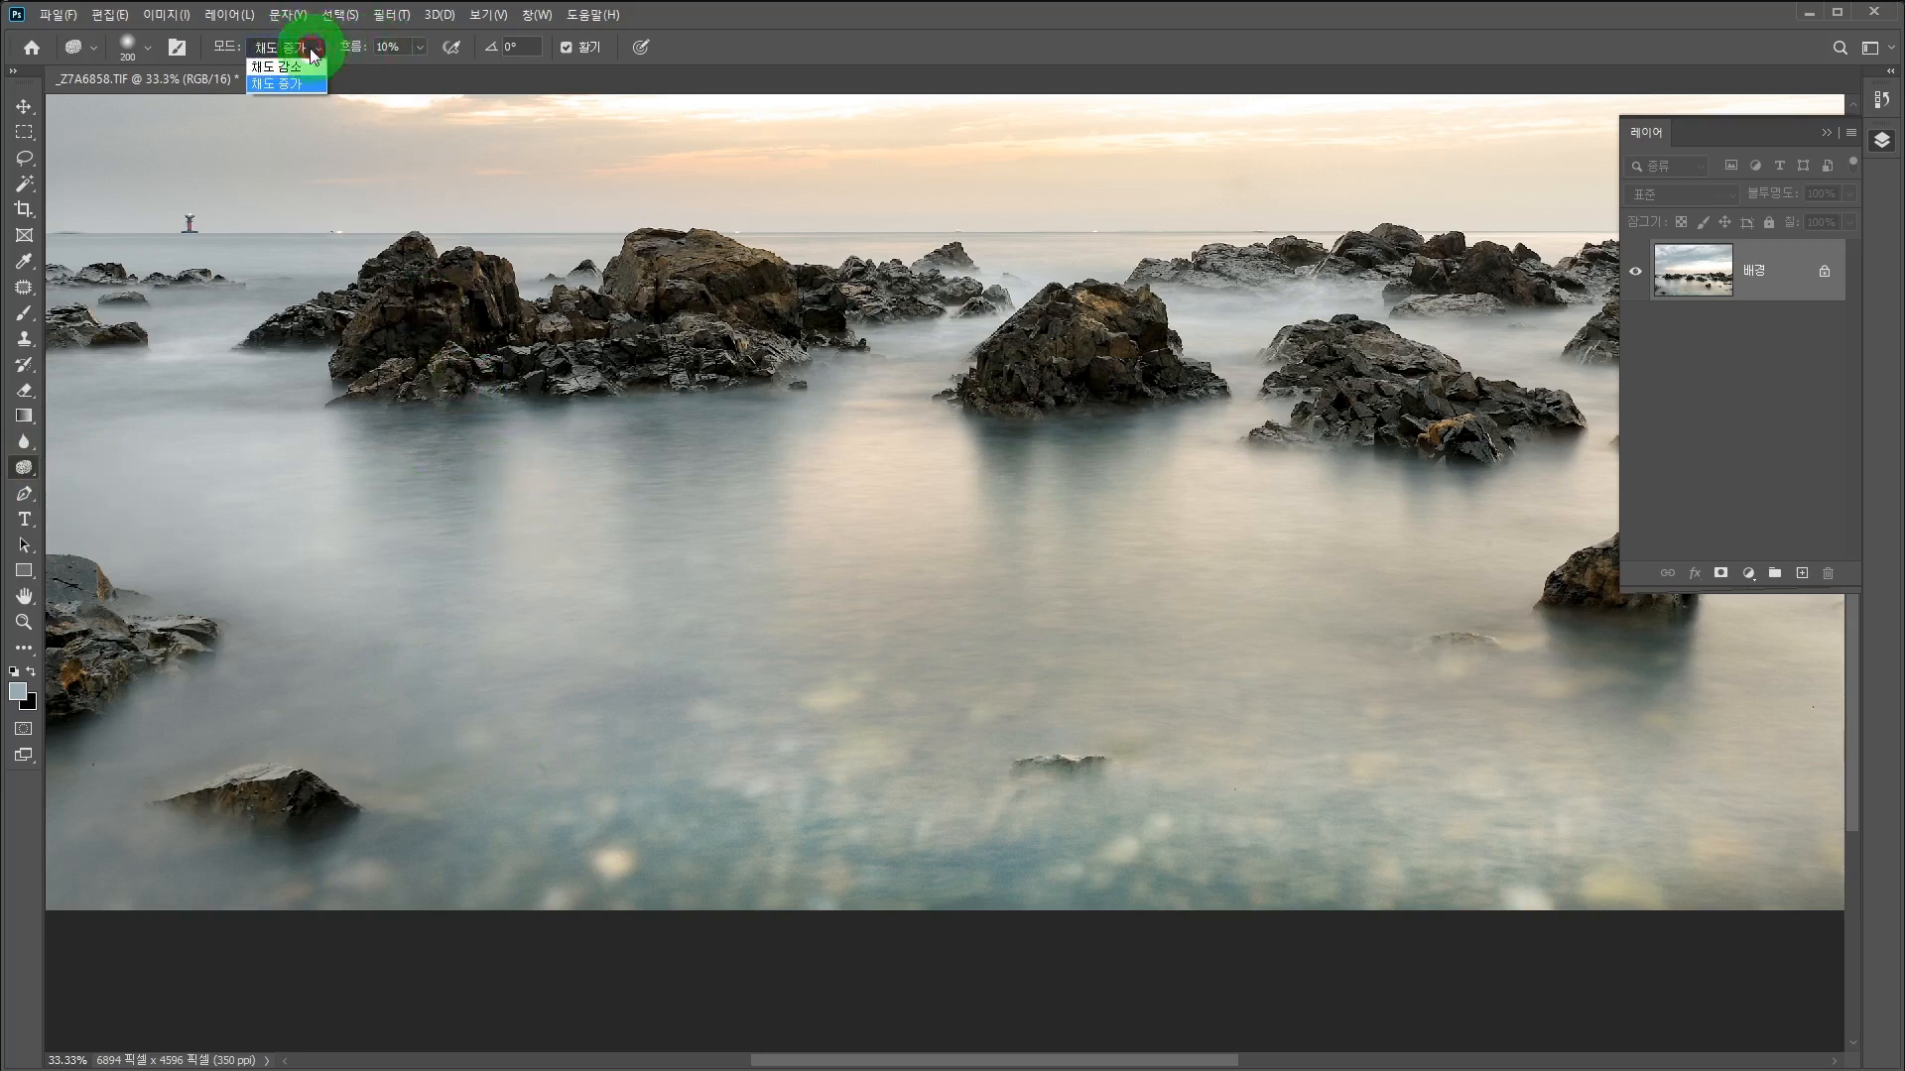
pyautogui.click(386, 46)
pyautogui.click(399, 45)
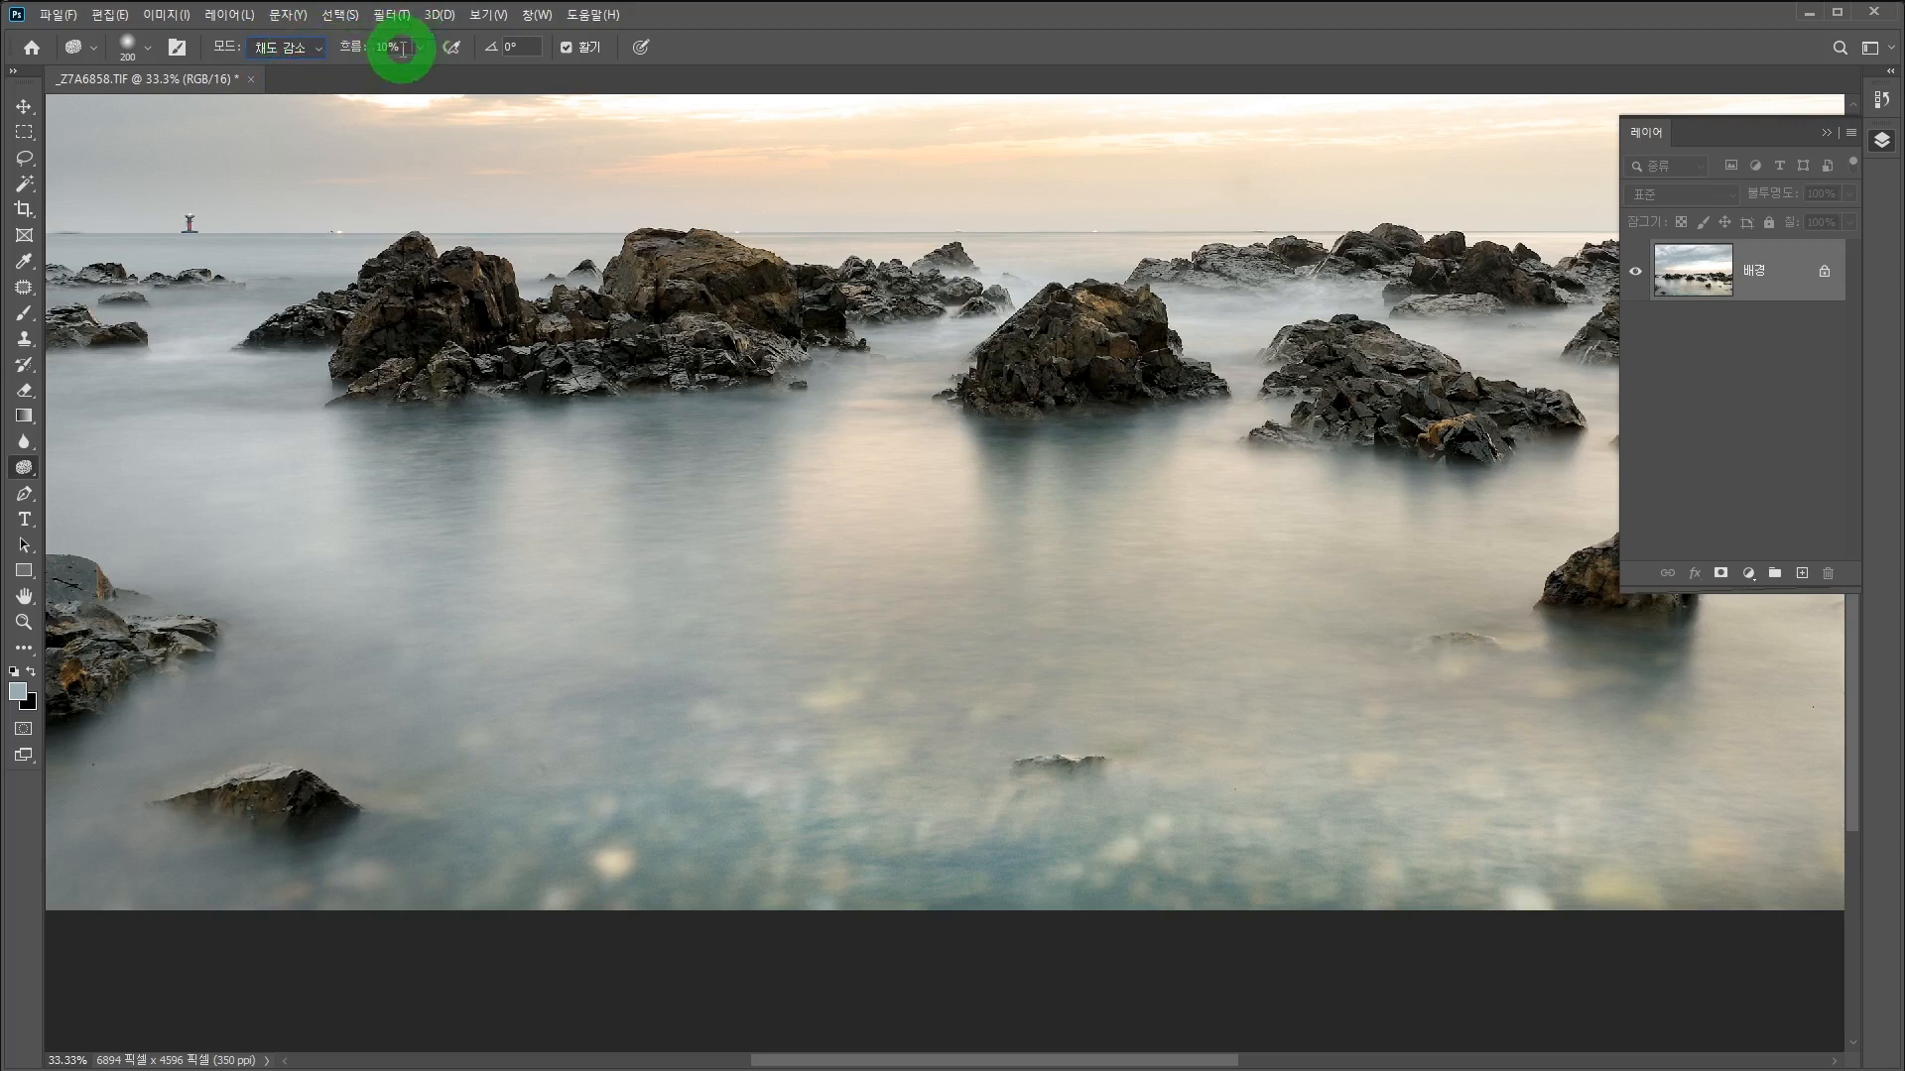
pyautogui.moveTo(401, 46); pyautogui.dragTo(355, 47)
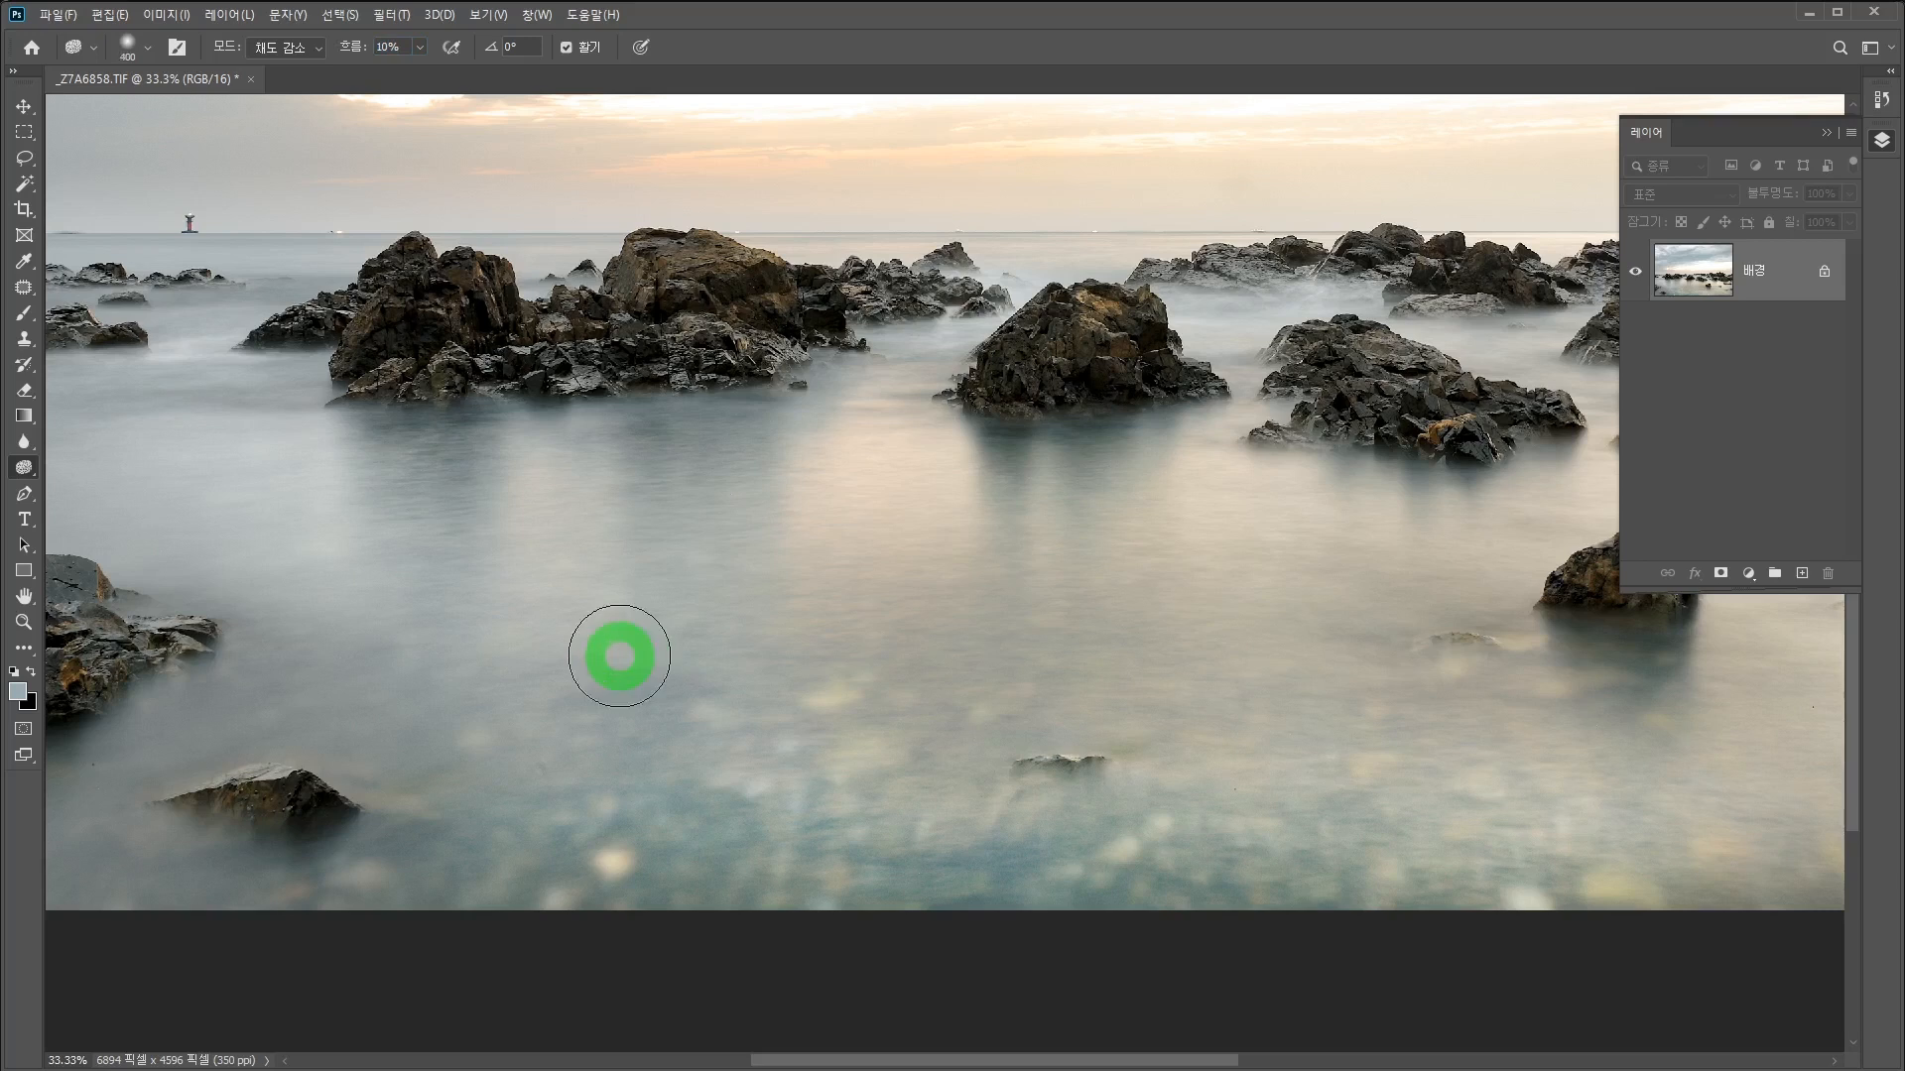
# Desaturate the bluish foreground water with the Sponge, using a brush of 400 to 500 px
pyautogui.moveTo(620, 657)
pyautogui.mouseDown()
pyautogui.moveTo(645, 772)
pyautogui.moveTo(666, 774)
pyautogui.moveTo(515, 865)
pyautogui.moveTo(465, 860)
pyautogui.moveTo(1090, 871)
pyautogui.moveTo(506, 777)
pyautogui.moveTo(1085, 854)
pyautogui.moveTo(1462, 868)
pyautogui.moveTo(741, 874)
pyautogui.moveTo(651, 867)
pyautogui.moveTo(1417, 854)
pyautogui.moveTo(1601, 832)
pyautogui.moveTo(784, 829)
pyautogui.moveTo(506, 774)
pyautogui.moveTo(485, 736)
pyautogui.moveTo(884, 741)
pyautogui.moveTo(498, 857)
pyautogui.moveTo(1385, 871)
pyautogui.moveTo(907, 868)
pyautogui.moveTo(815, 848)
pyautogui.moveTo(1599, 807)
pyautogui.moveTo(1137, 736)
pyautogui.moveTo(1568, 871)
pyautogui.moveTo(585, 865)
pyautogui.mouseUp()
pyautogui.moveTo(636, 800)
pyautogui.mouseDown()
pyautogui.moveTo(499, 738)
pyautogui.moveTo(455, 817)
pyautogui.moveTo(139, 853)
pyautogui.moveTo(875, 772)
pyautogui.moveTo(506, 671)
pyautogui.moveTo(1412, 723)
pyautogui.moveTo(1246, 757)
pyautogui.moveTo(1803, 878)
pyautogui.moveTo(1424, 854)
pyautogui.moveTo(1709, 824)
pyautogui.moveTo(893, 587)
pyautogui.moveTo(828, 461)
pyautogui.moveTo(1126, 527)
pyautogui.moveTo(919, 532)
pyautogui.moveTo(1259, 616)
pyautogui.moveTo(1087, 633)
pyautogui.moveTo(570, 608)
pyautogui.moveTo(922, 813)
pyautogui.moveTo(1646, 842)
pyautogui.moveTo(880, 863)
pyautogui.moveTo(1670, 867)
pyautogui.moveTo(959, 707)
pyautogui.moveTo(608, 574)
pyautogui.moveTo(221, 562)
pyautogui.moveTo(608, 566)
pyautogui.moveTo(1296, 791)
pyautogui.moveTo(744, 842)
pyautogui.moveTo(1688, 850)
pyautogui.moveTo(312, 761)
pyautogui.mouseUp()
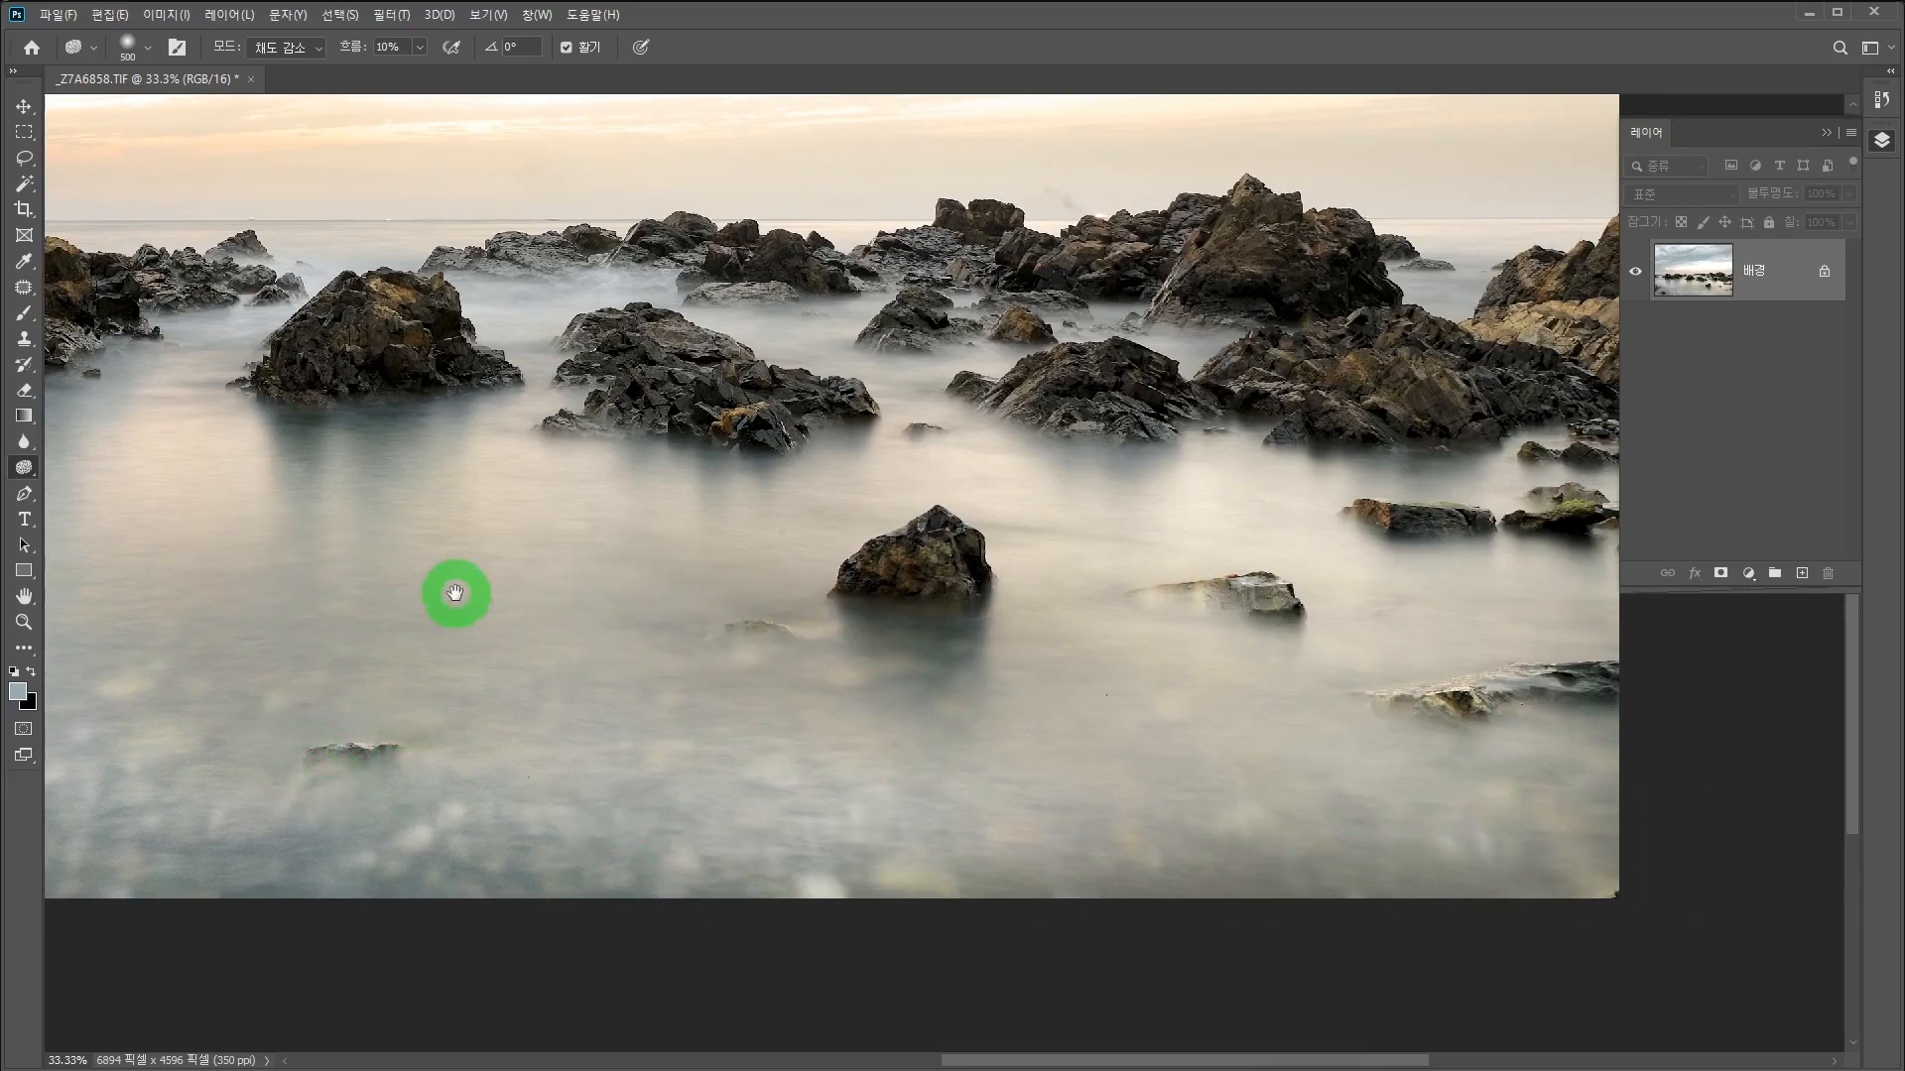
pyautogui.moveTo(457, 598); pyautogui.dragTo(1078, 667)
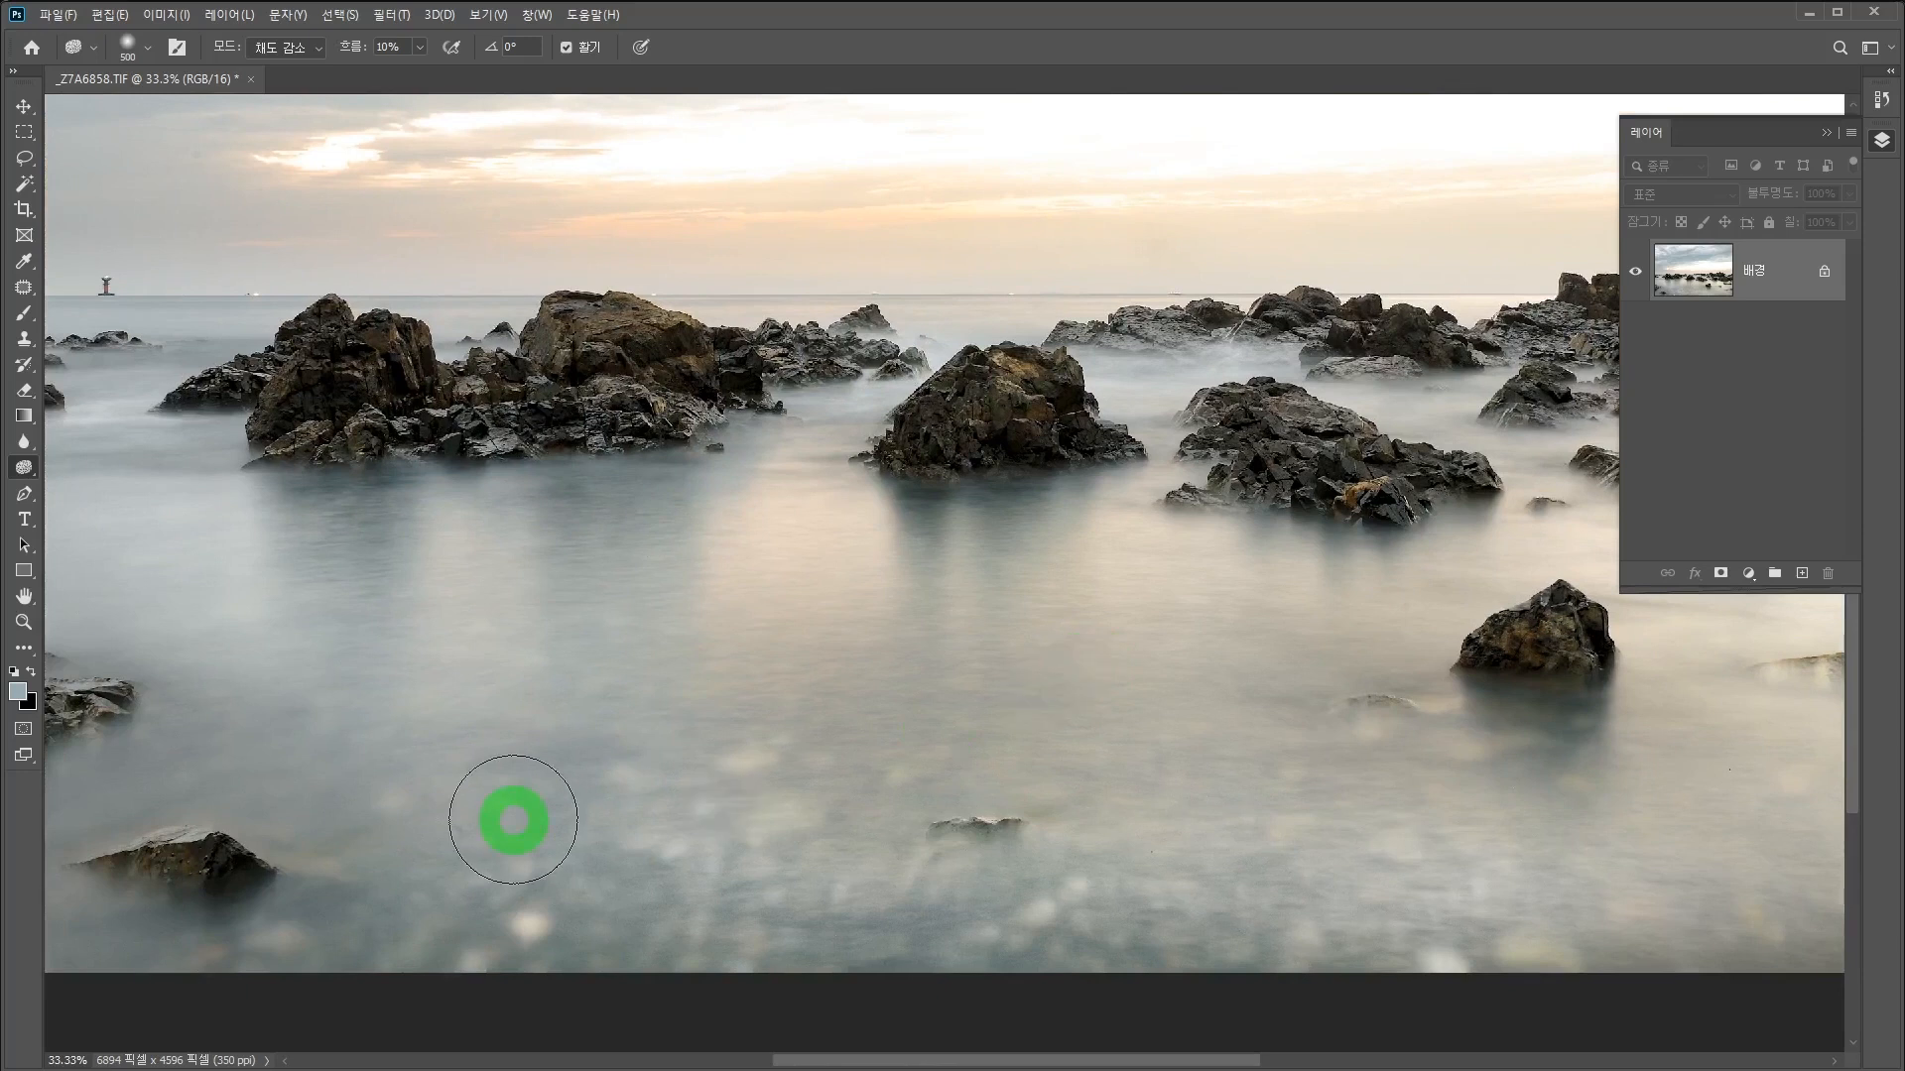
pyautogui.moveTo(513, 819)
pyautogui.mouseDown()
pyautogui.moveTo(721, 733)
pyautogui.moveTo(675, 780)
pyautogui.moveTo(676, 830)
pyautogui.moveTo(517, 852)
pyautogui.moveTo(766, 886)
pyautogui.moveTo(810, 921)
pyautogui.moveTo(796, 931)
pyautogui.moveTo(712, 845)
pyautogui.mouseUp()
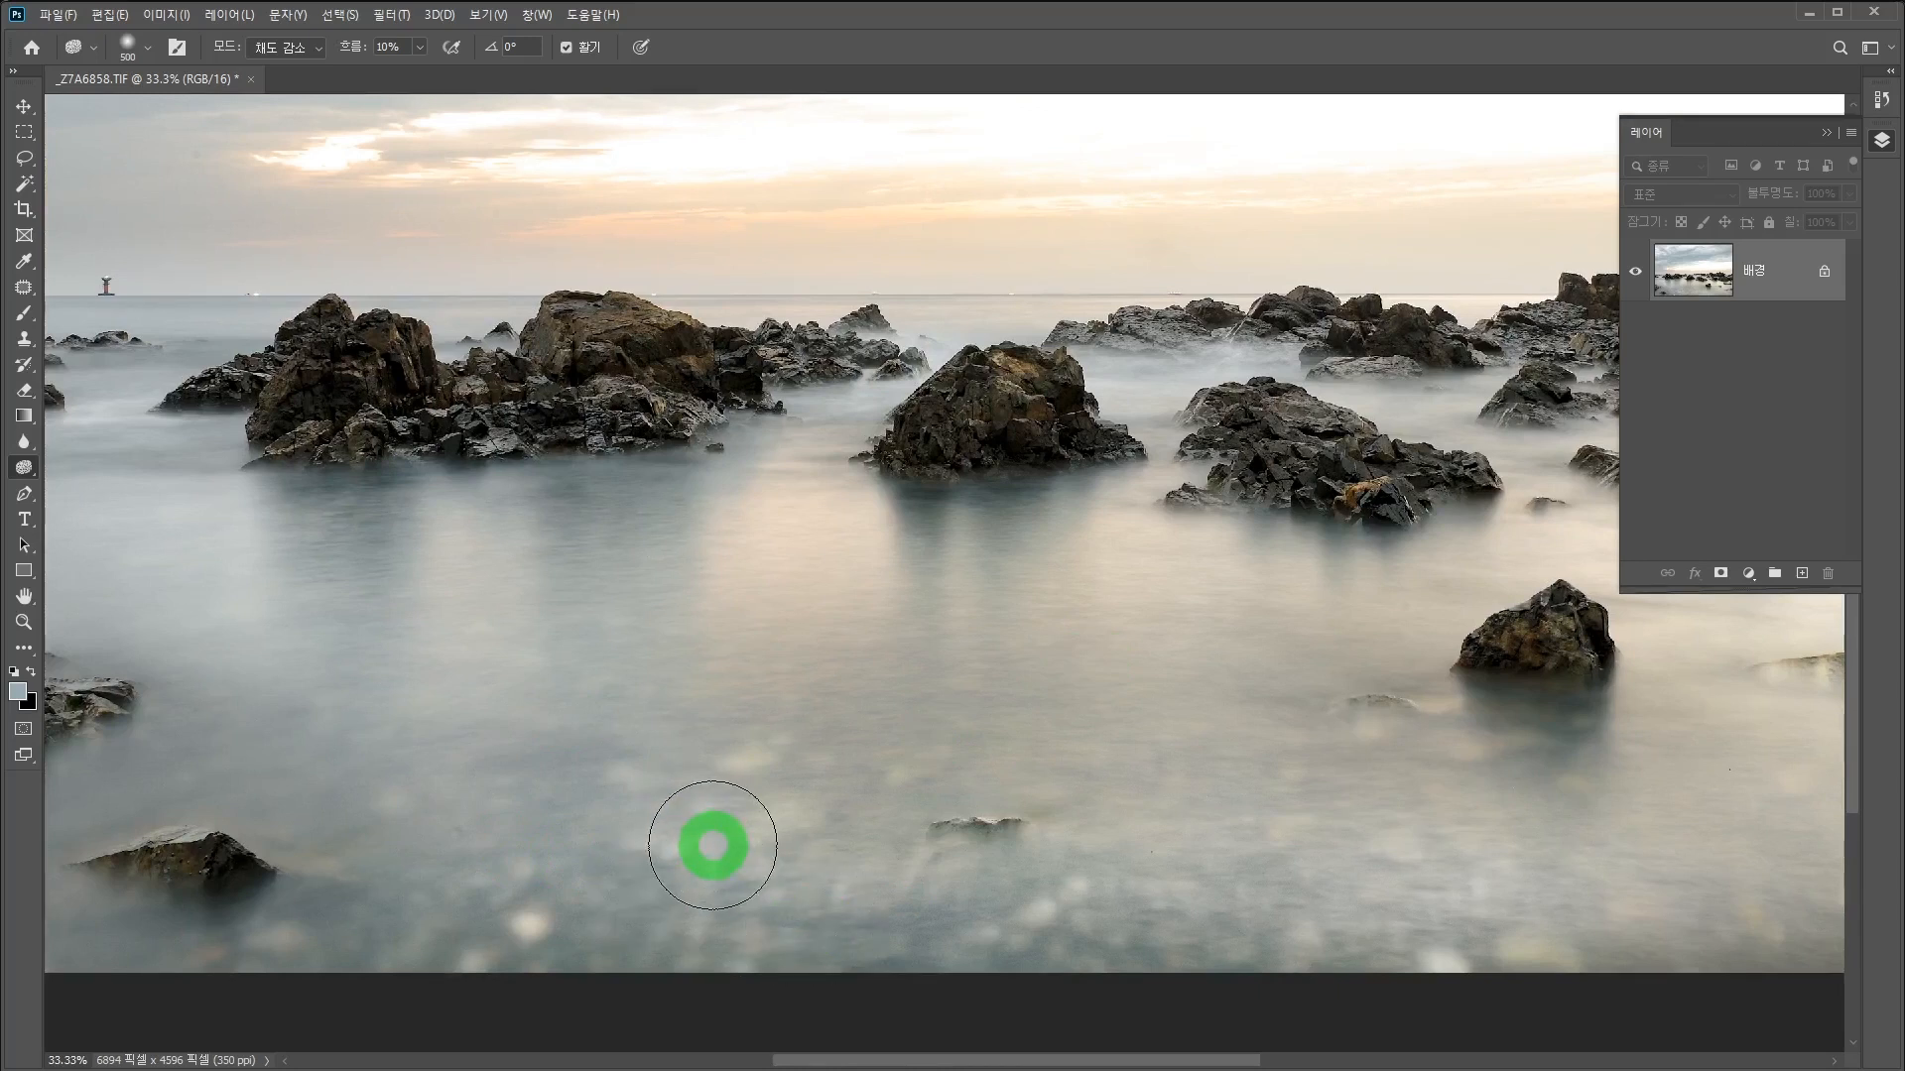
pyautogui.hotkey('ctrl', '-')
pyautogui.hotkey('ctrl', '-')
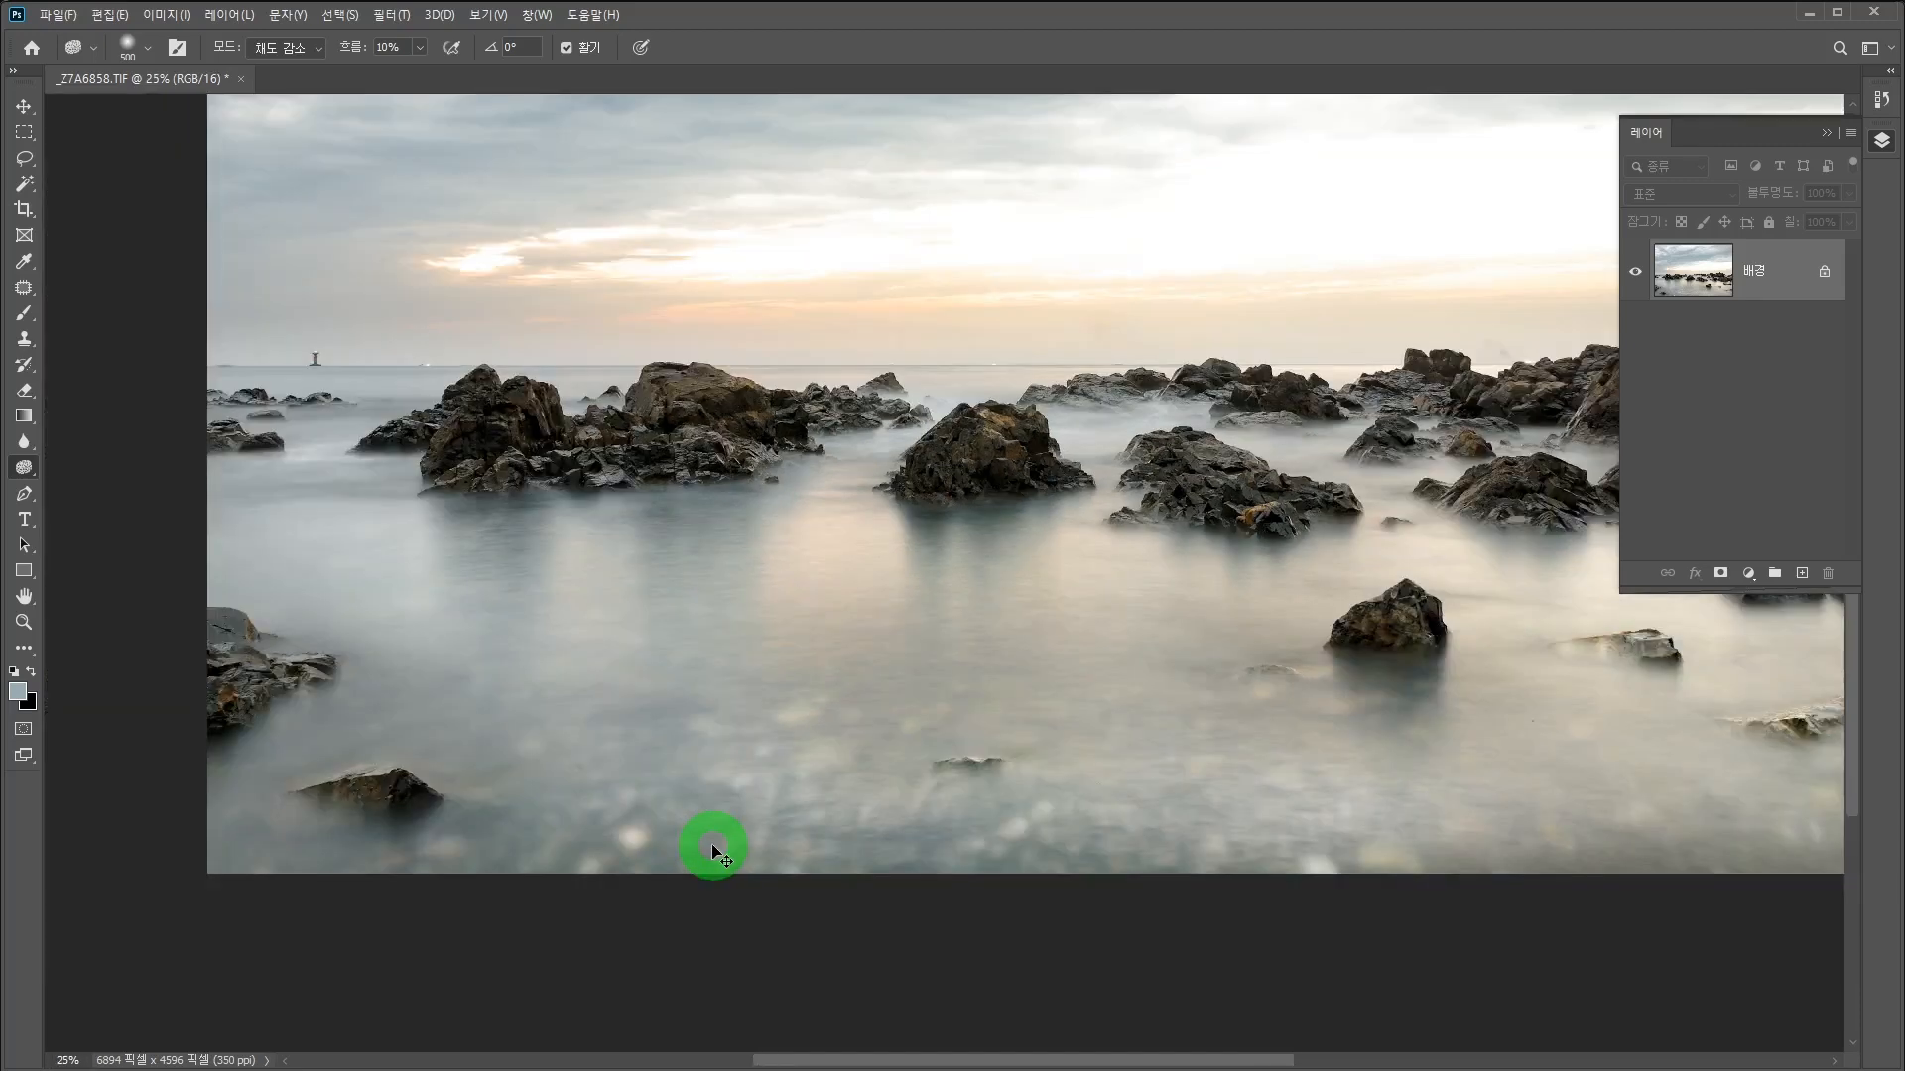
pyautogui.keyDown('ctrl'); pyautogui.click(1088, 714); pyautogui.keyUp('ctrl')
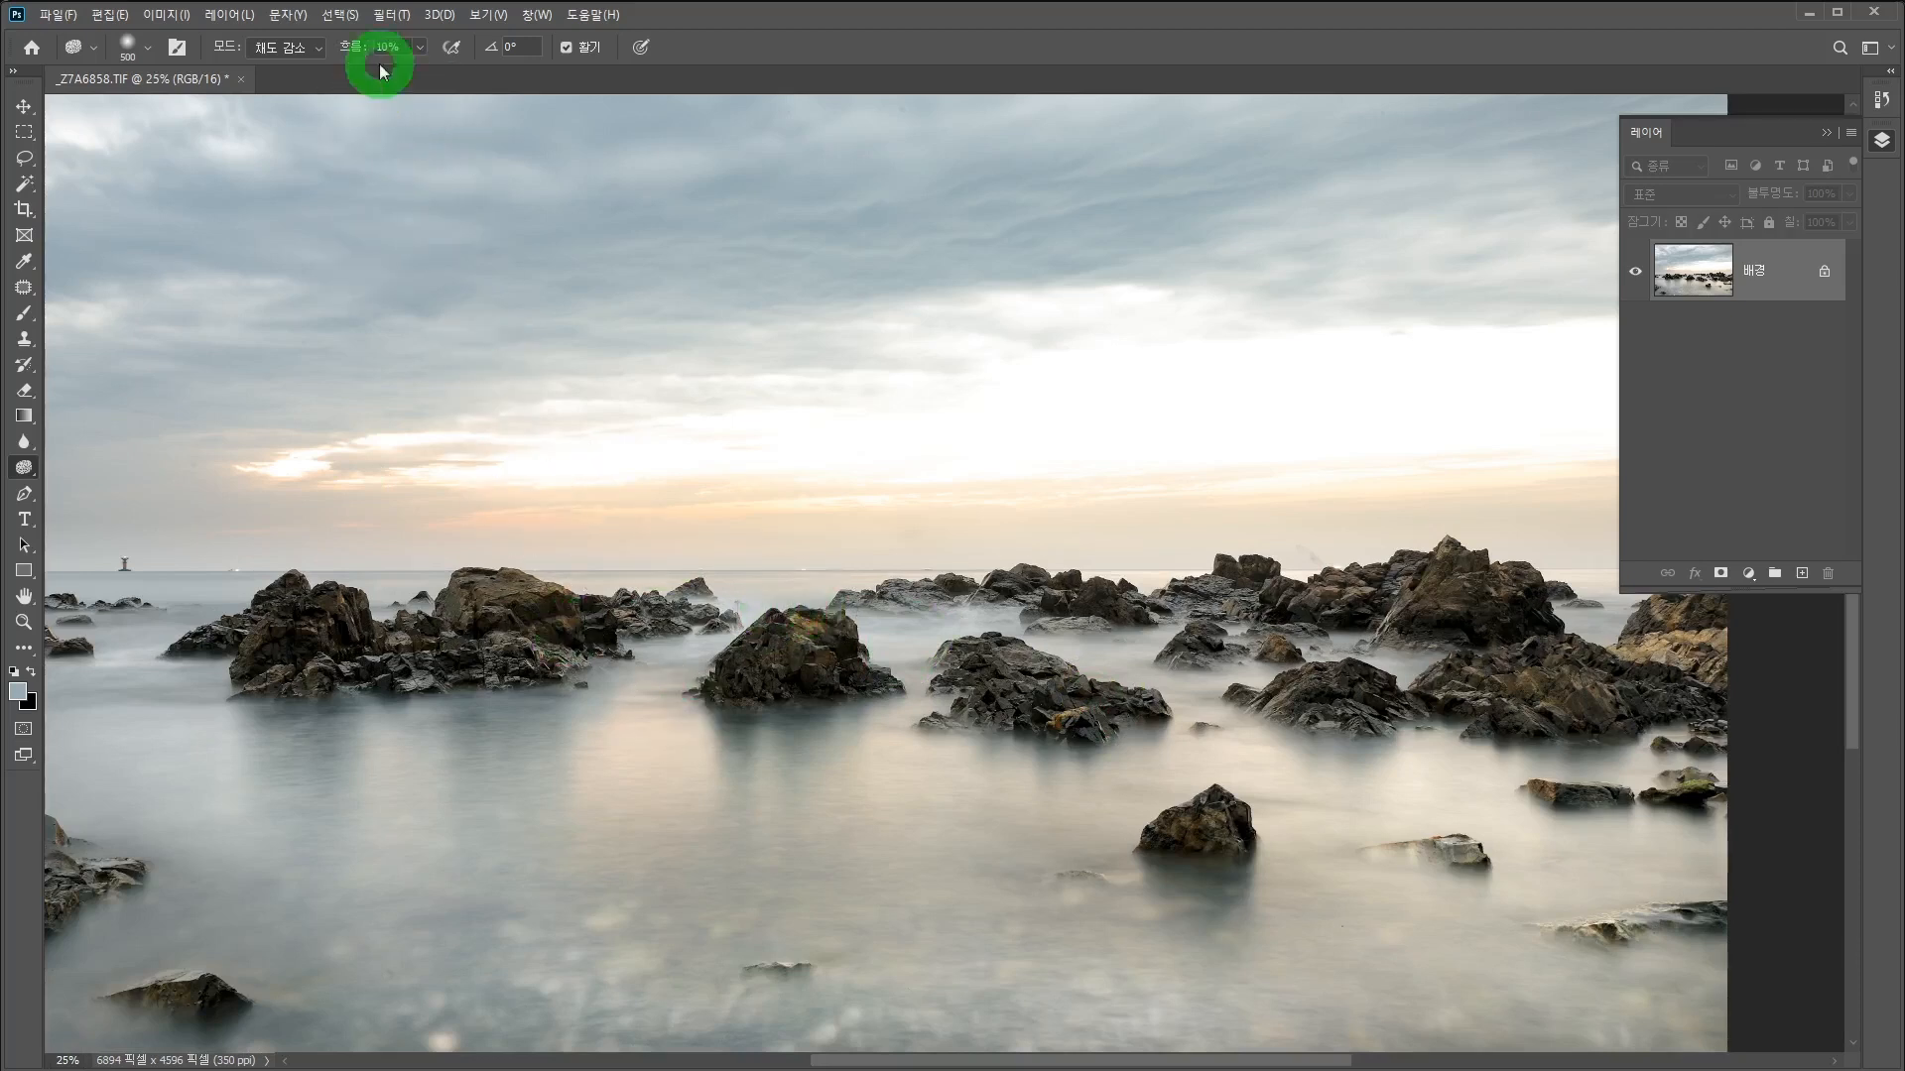
# Sharpen the photo with the Unsharp Mask filter (언샵 마스크) at an amount of 150% and inspect the rocks
pyautogui.click(391, 14)
pyautogui.moveTo(422, 297)
pyautogui.click(681, 378)
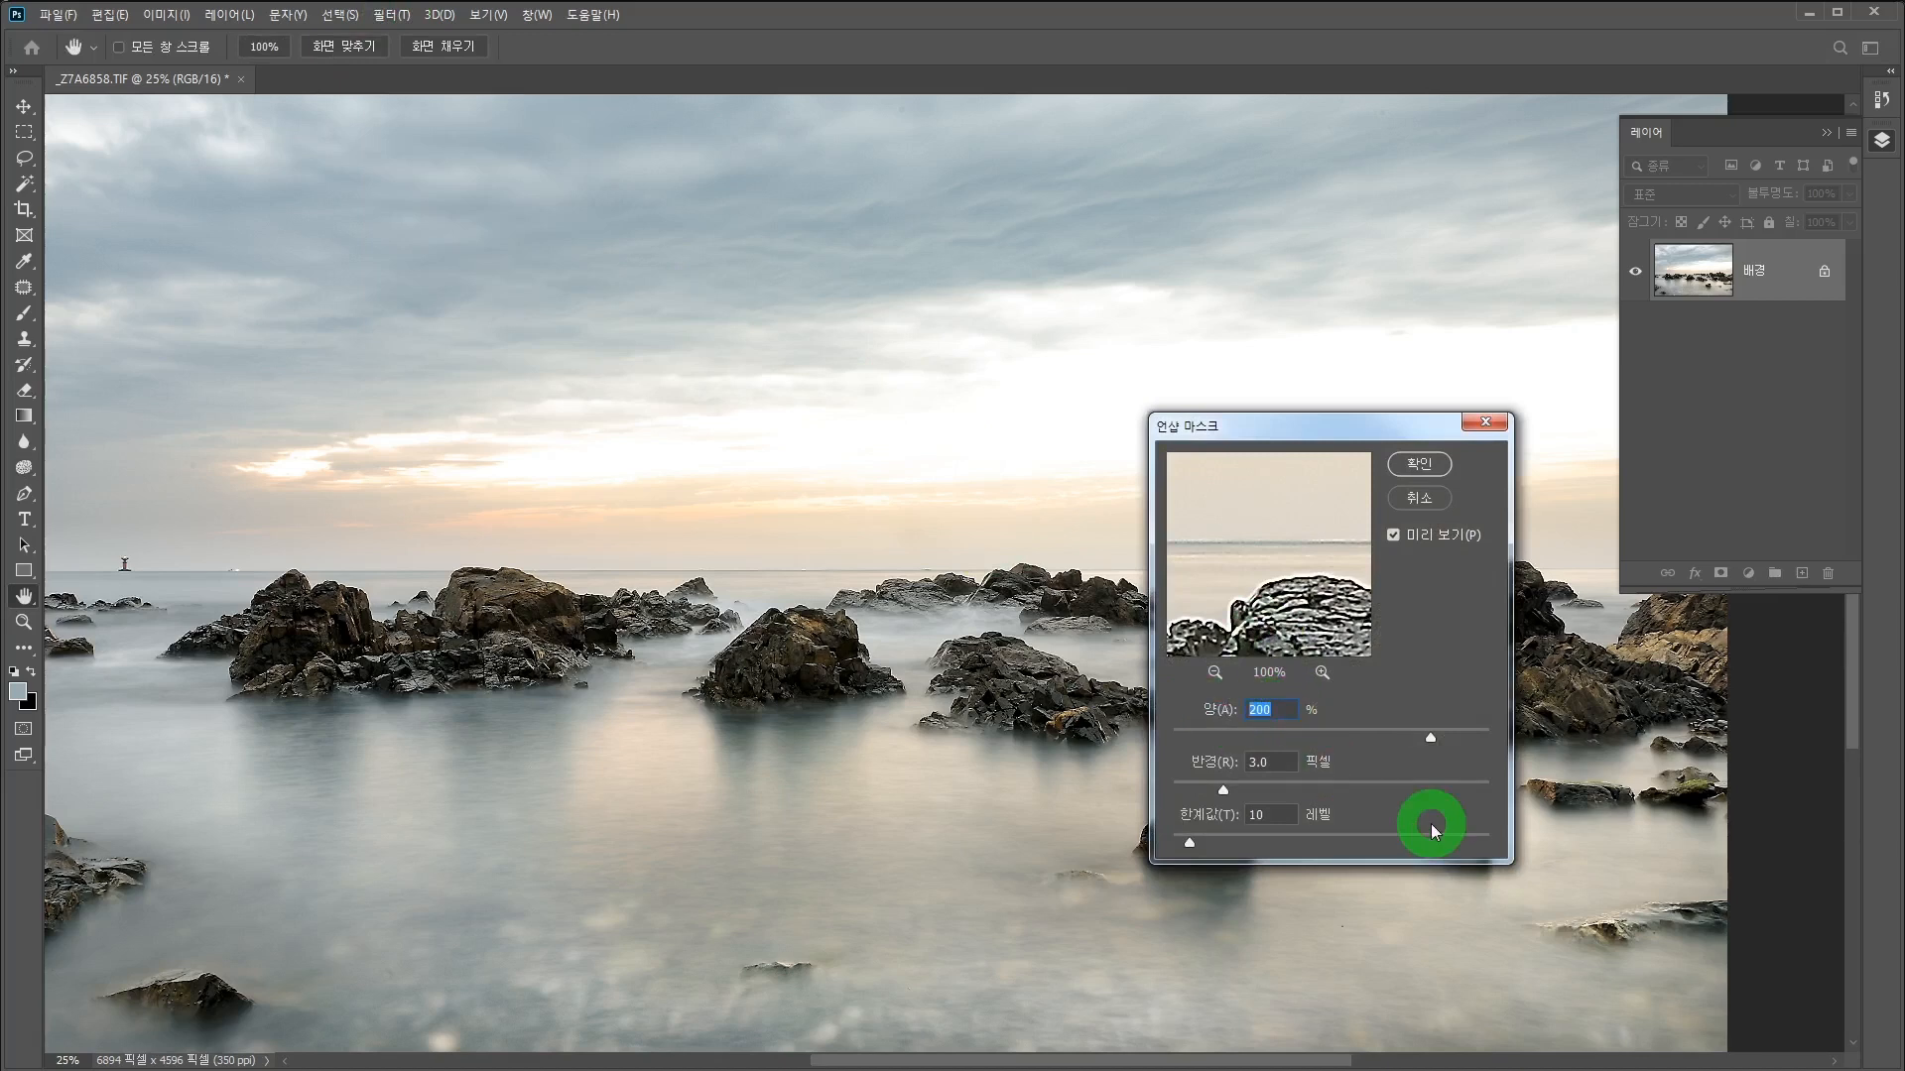
pyautogui.write('150')
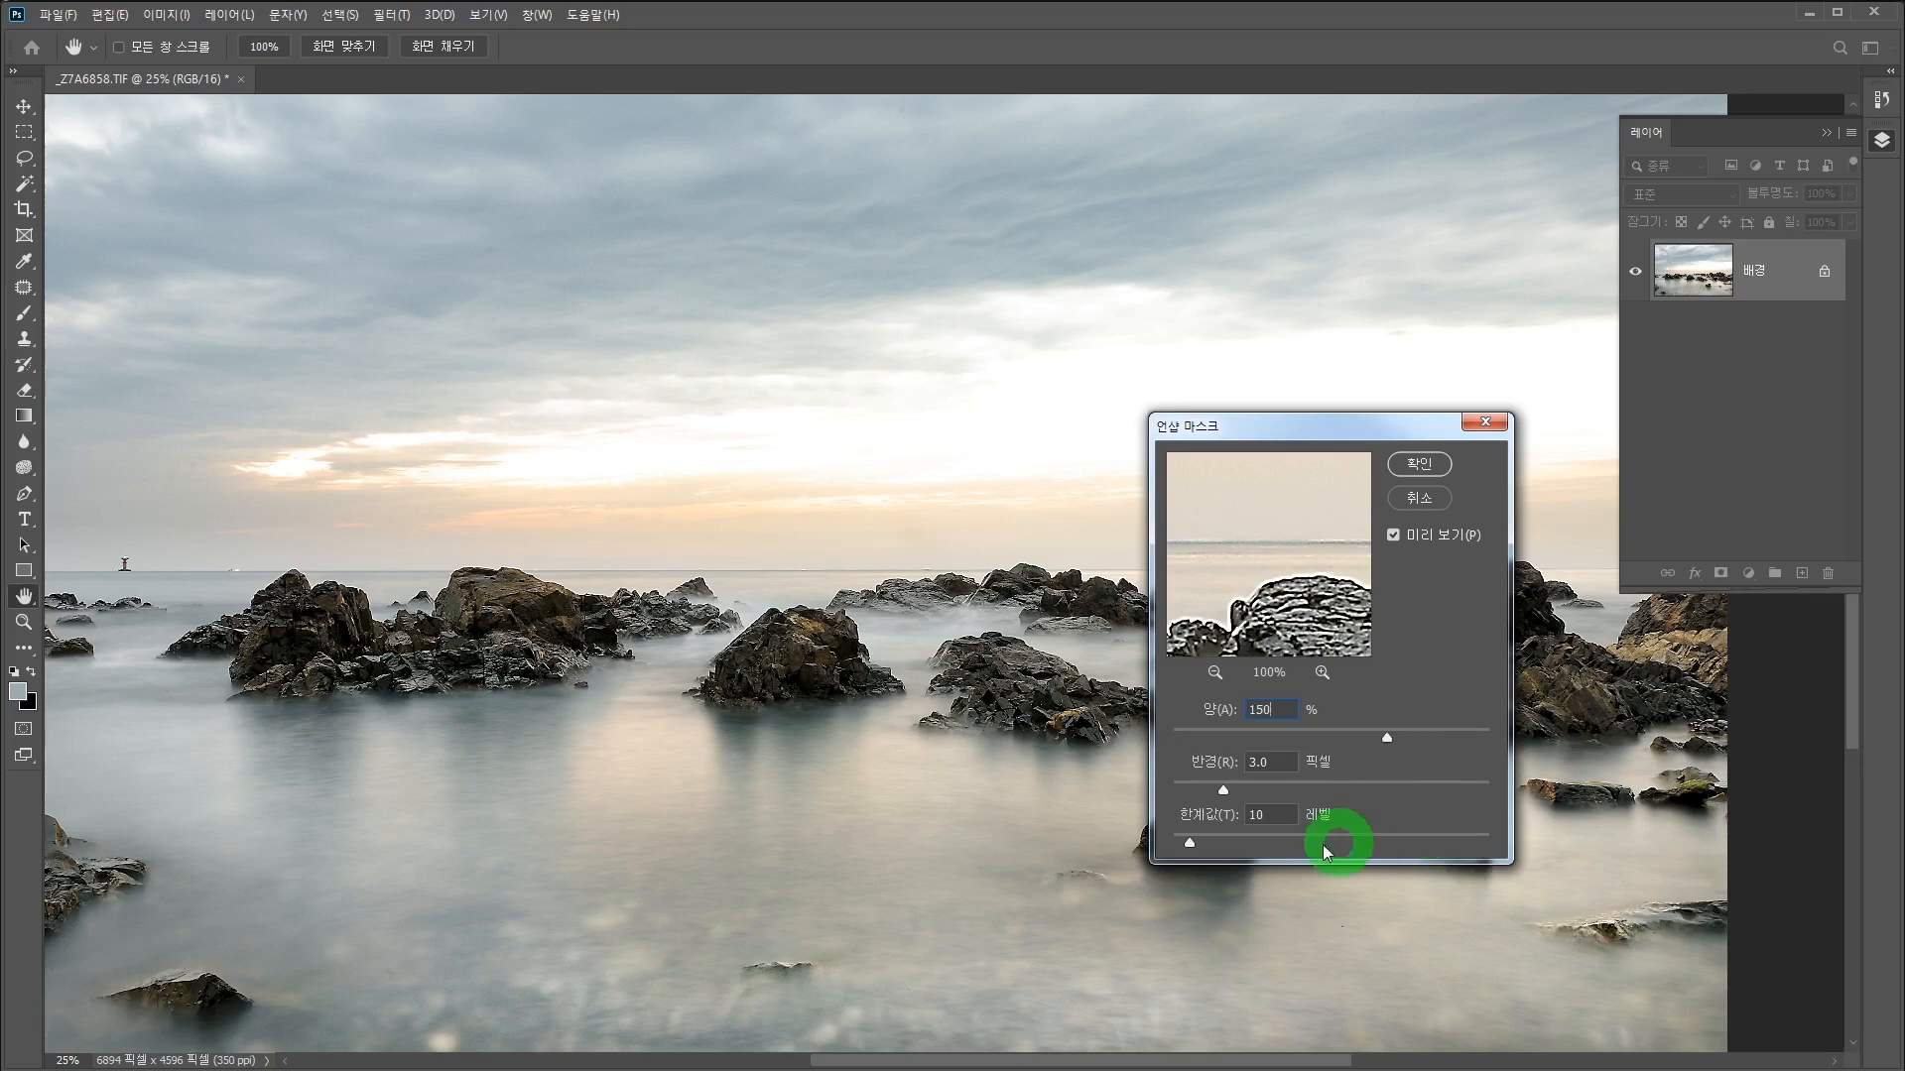
pyautogui.click(1421, 465)
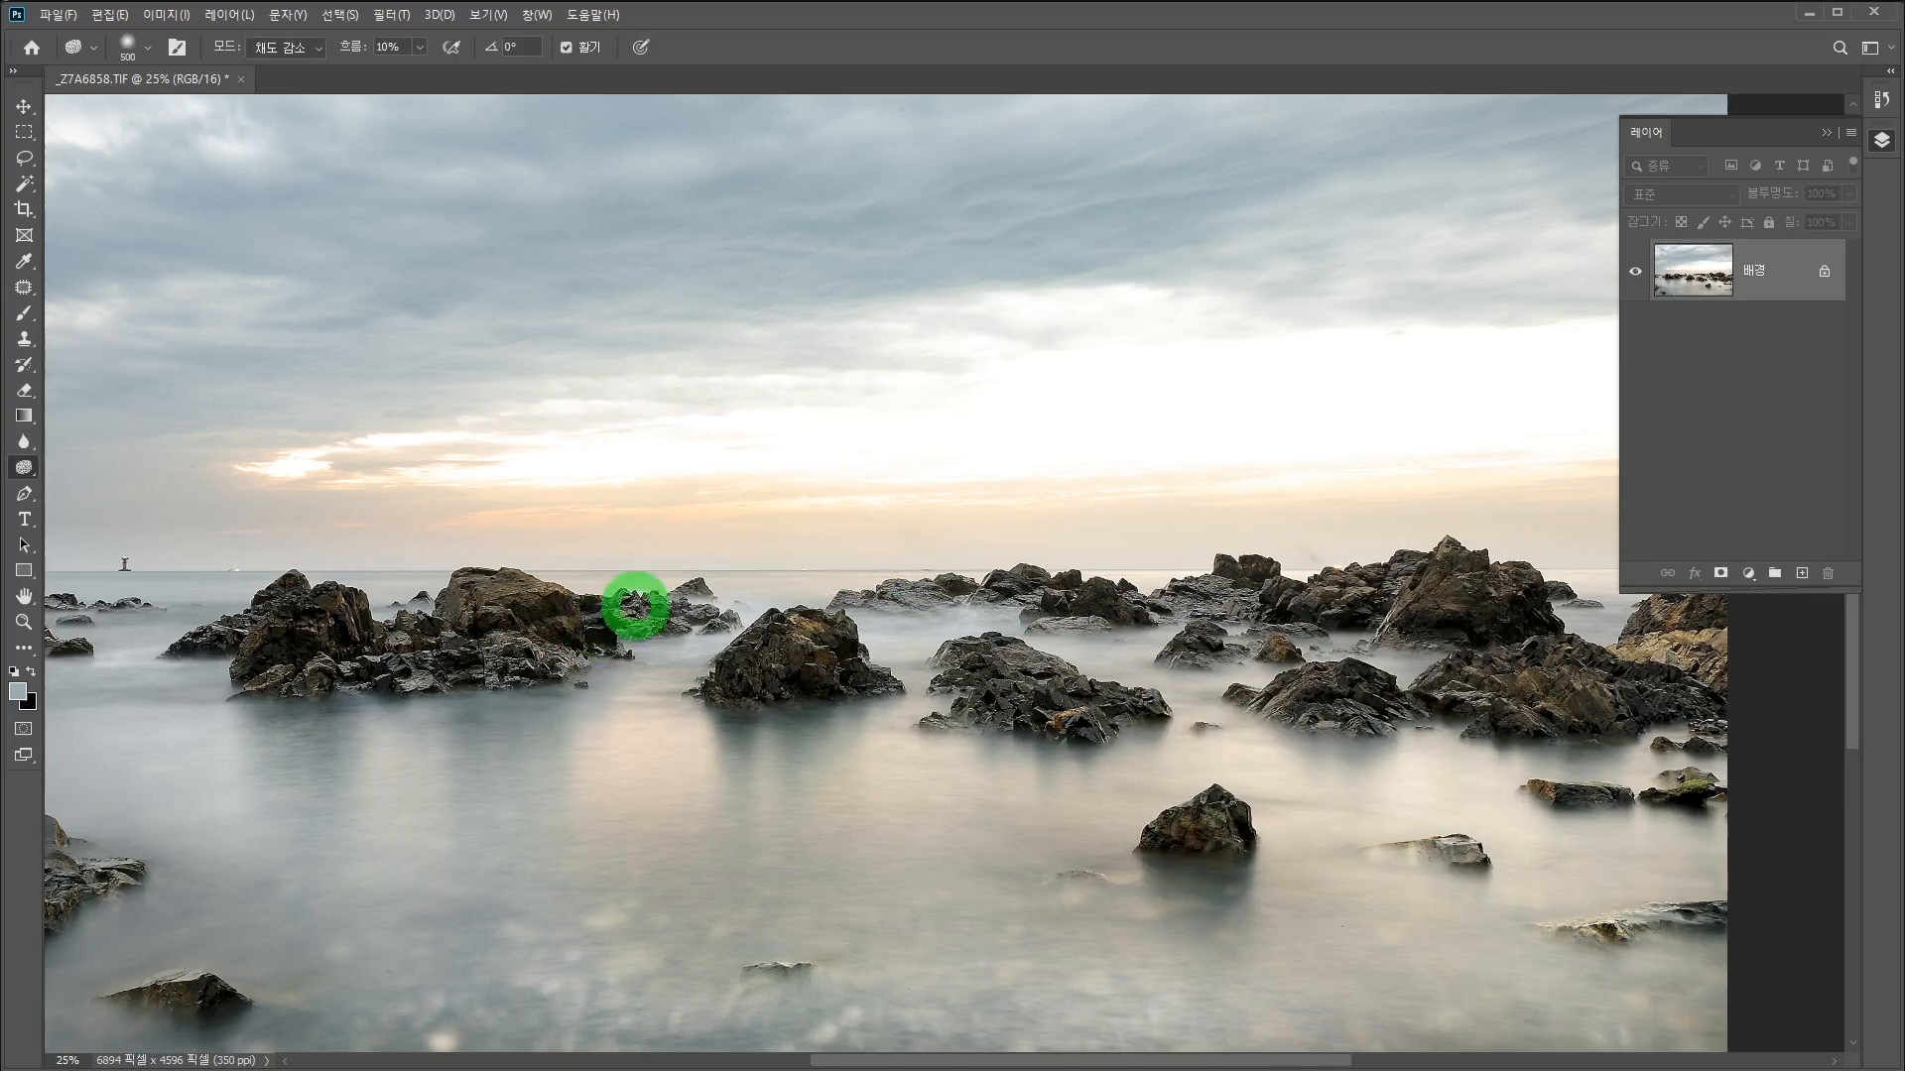
pyautogui.scroll(1, 715, 643)
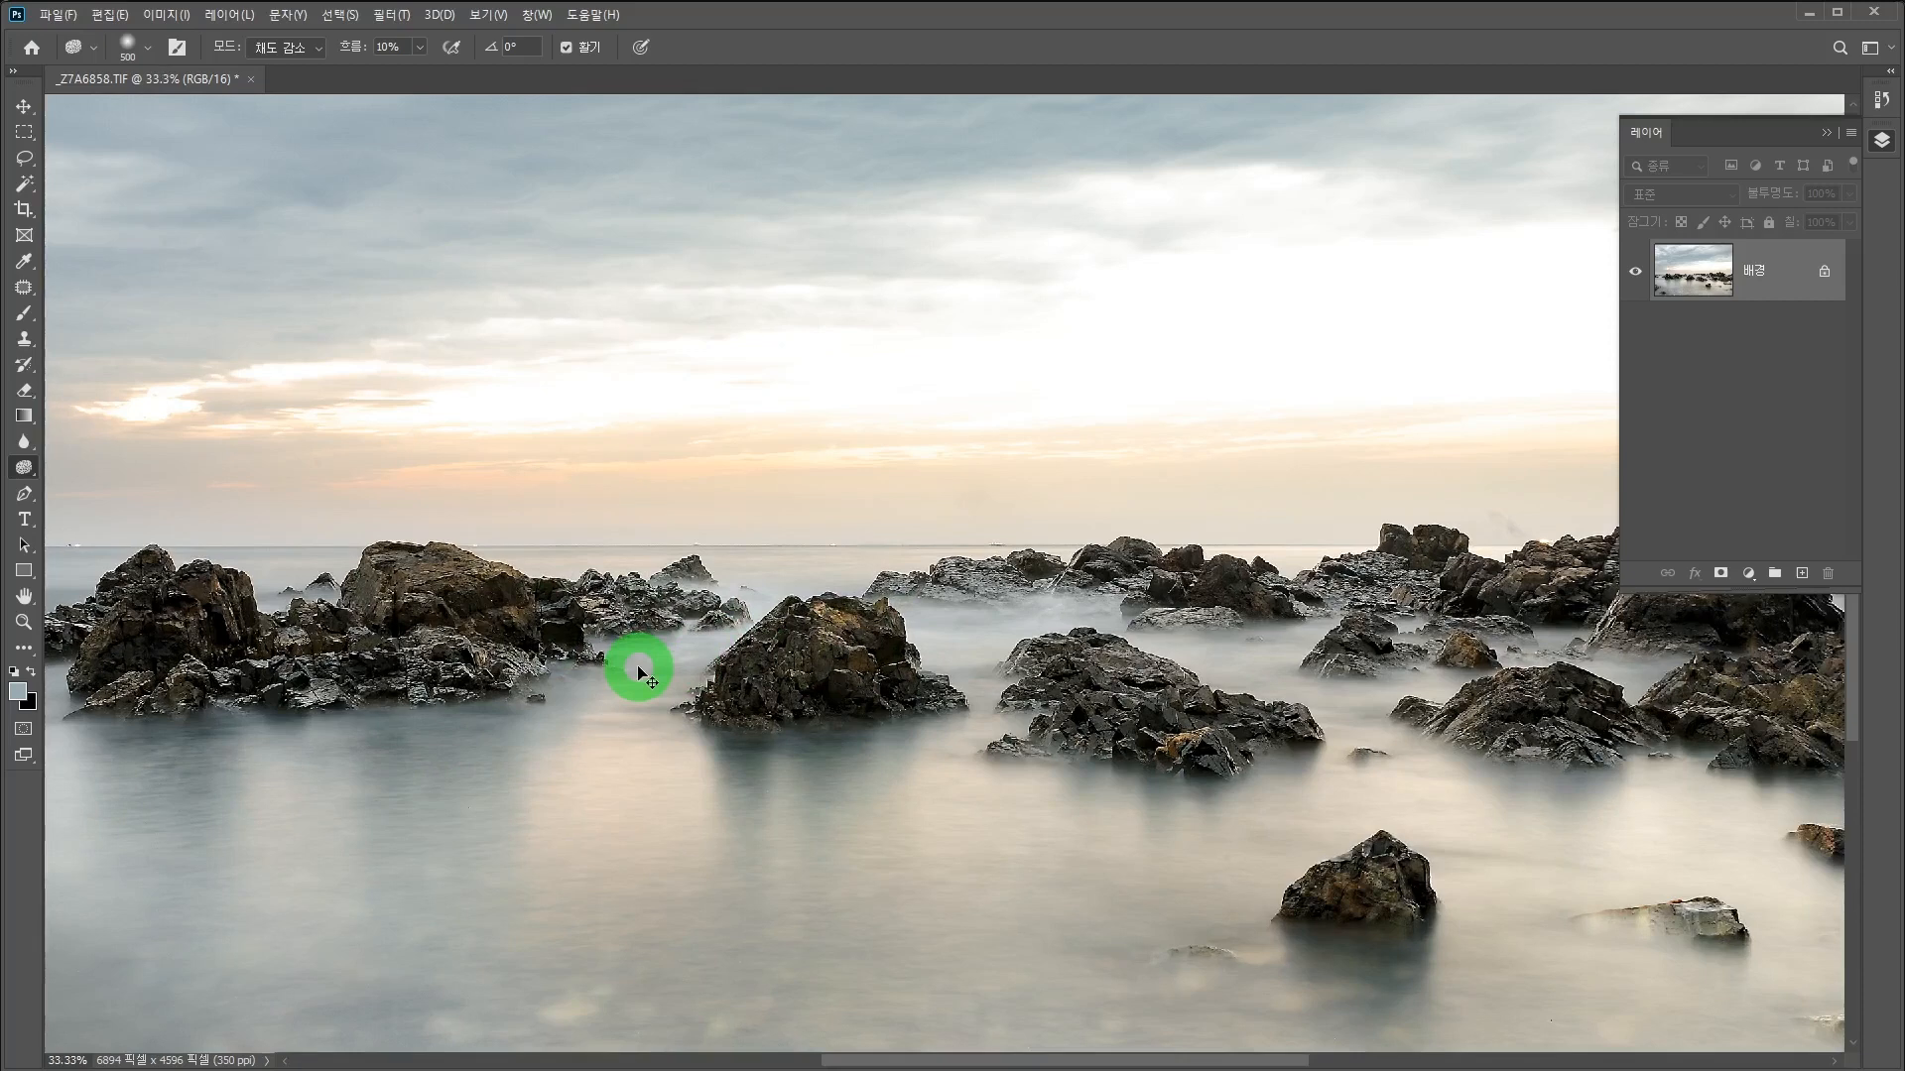
pyautogui.scroll(-2, 640, 674)
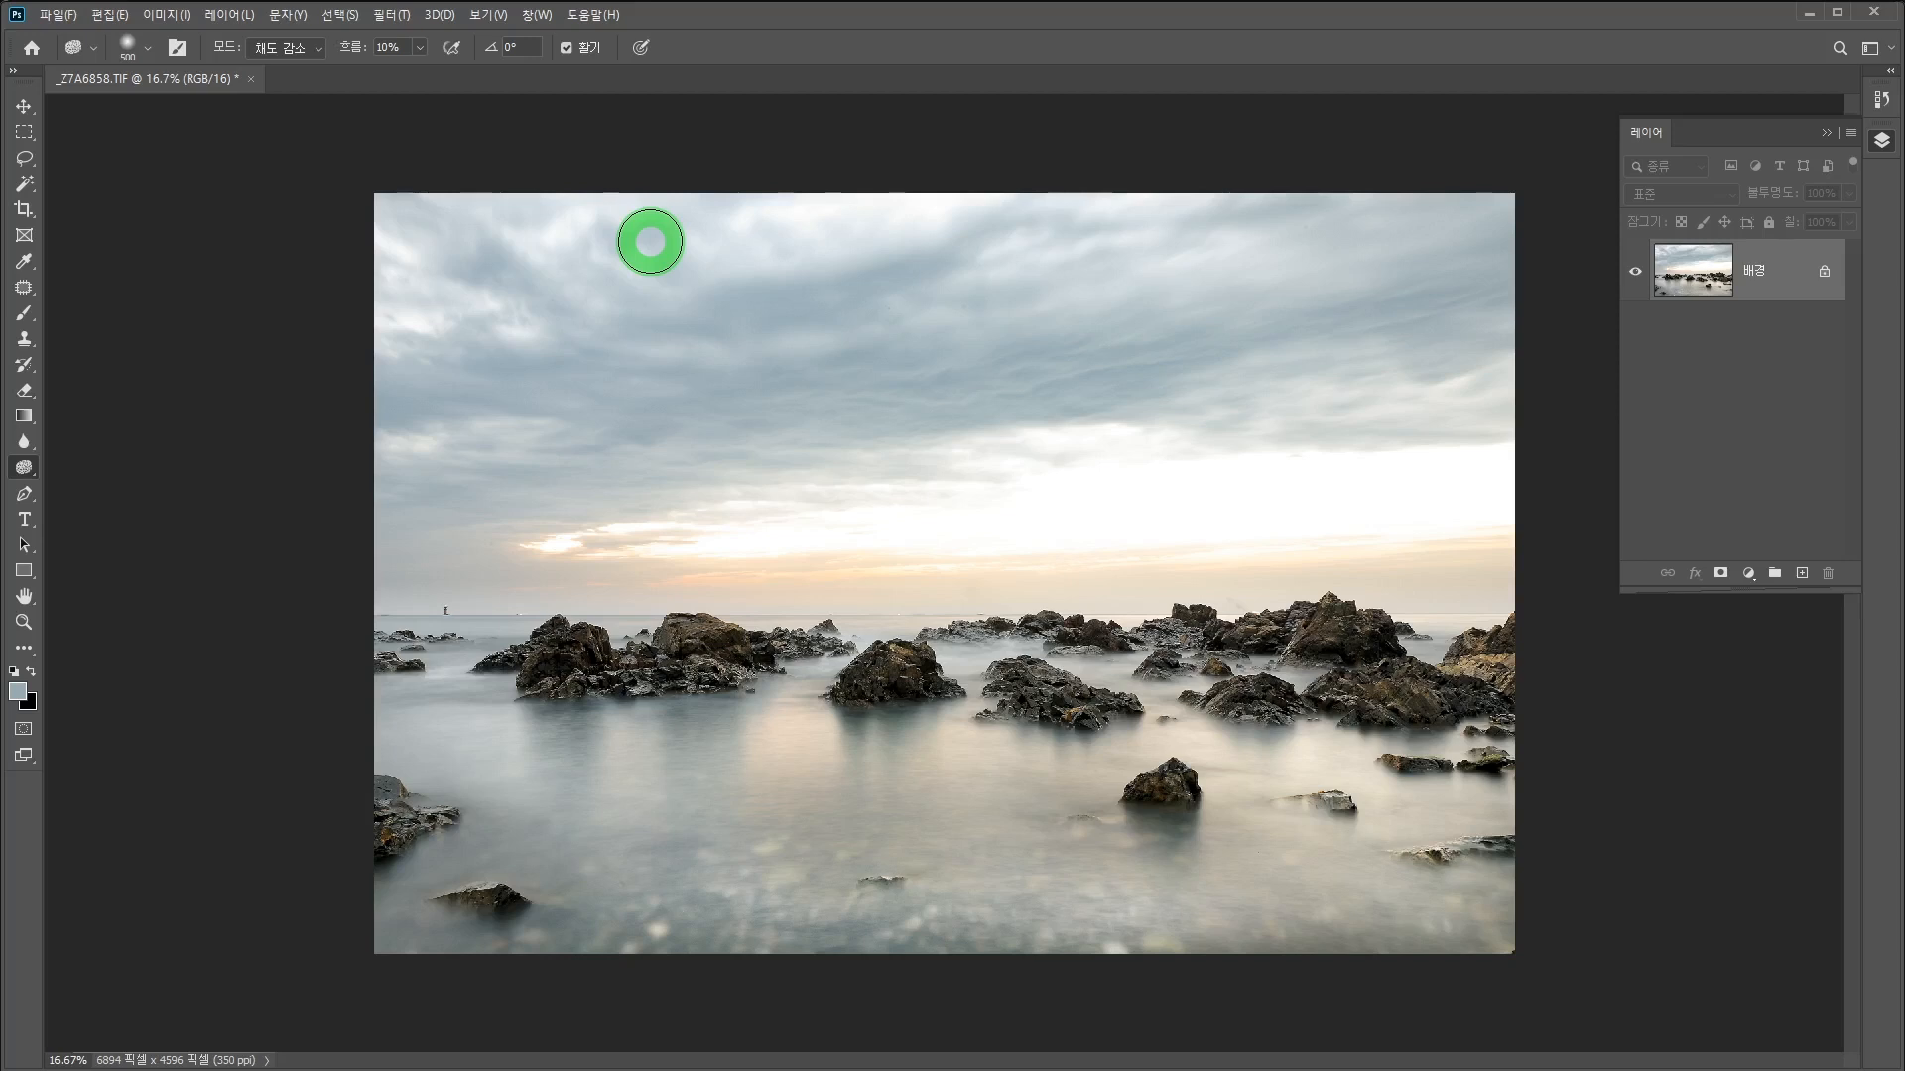
# Save the photo under the name _Z7A6858 as a TIFF in the Photo youtube > sample folder of drive J
pyautogui.click(61, 18)
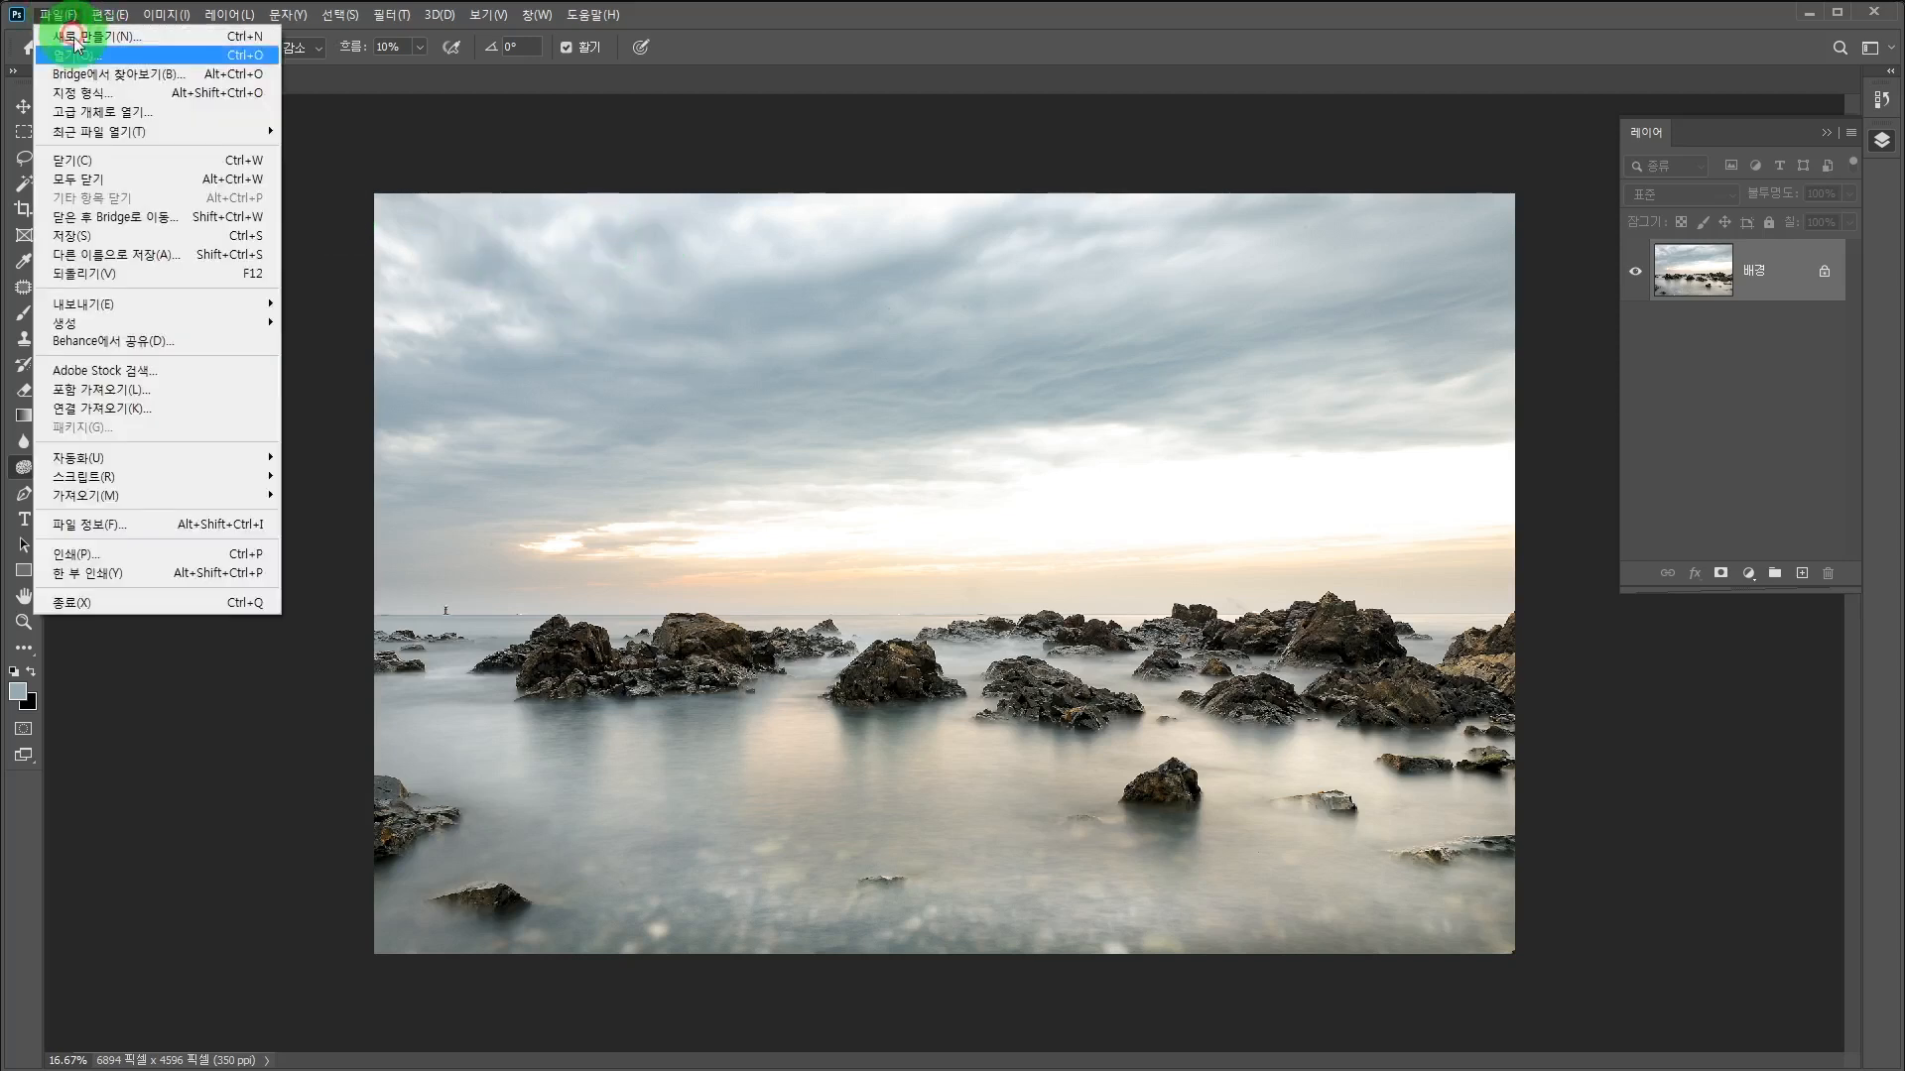
pyautogui.click(97, 257)
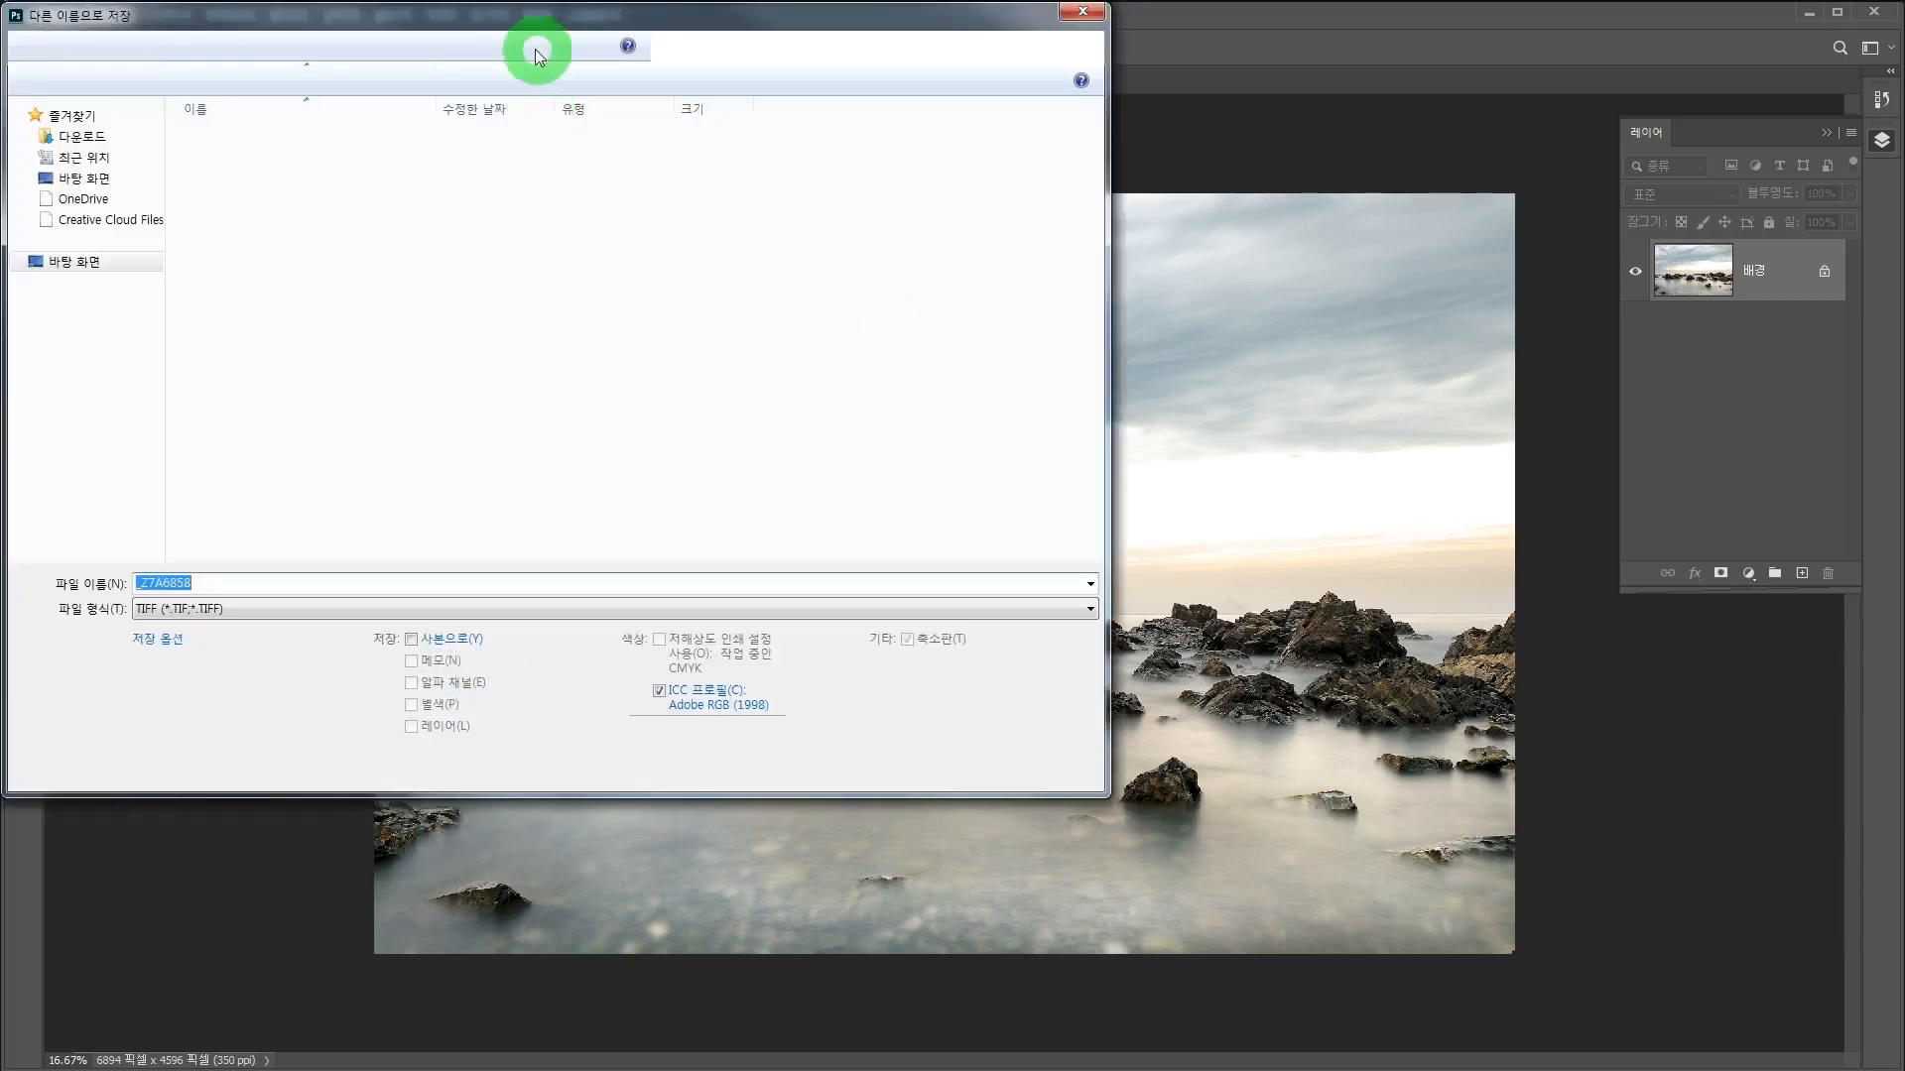
pyautogui.click(119, 210)
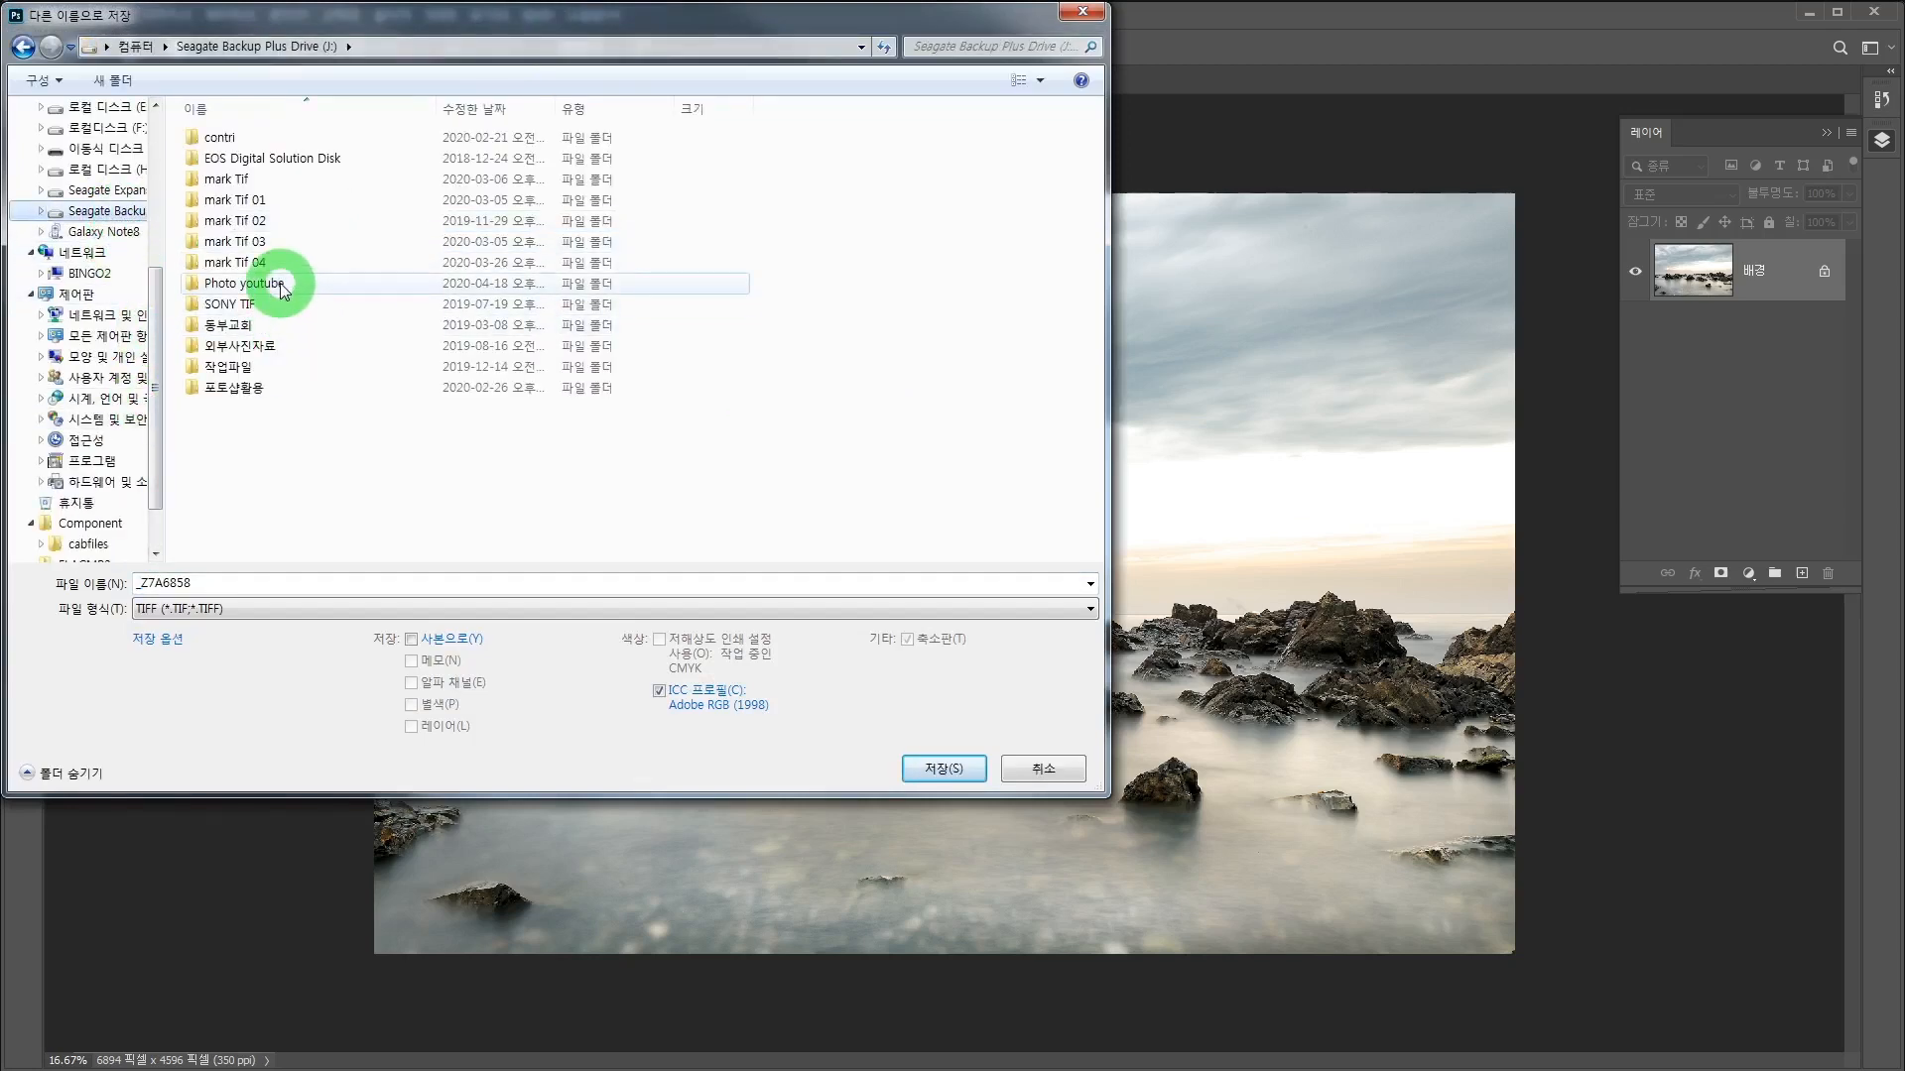
pyautogui.doubleClick(283, 288)
pyautogui.doubleClick(692, 168)
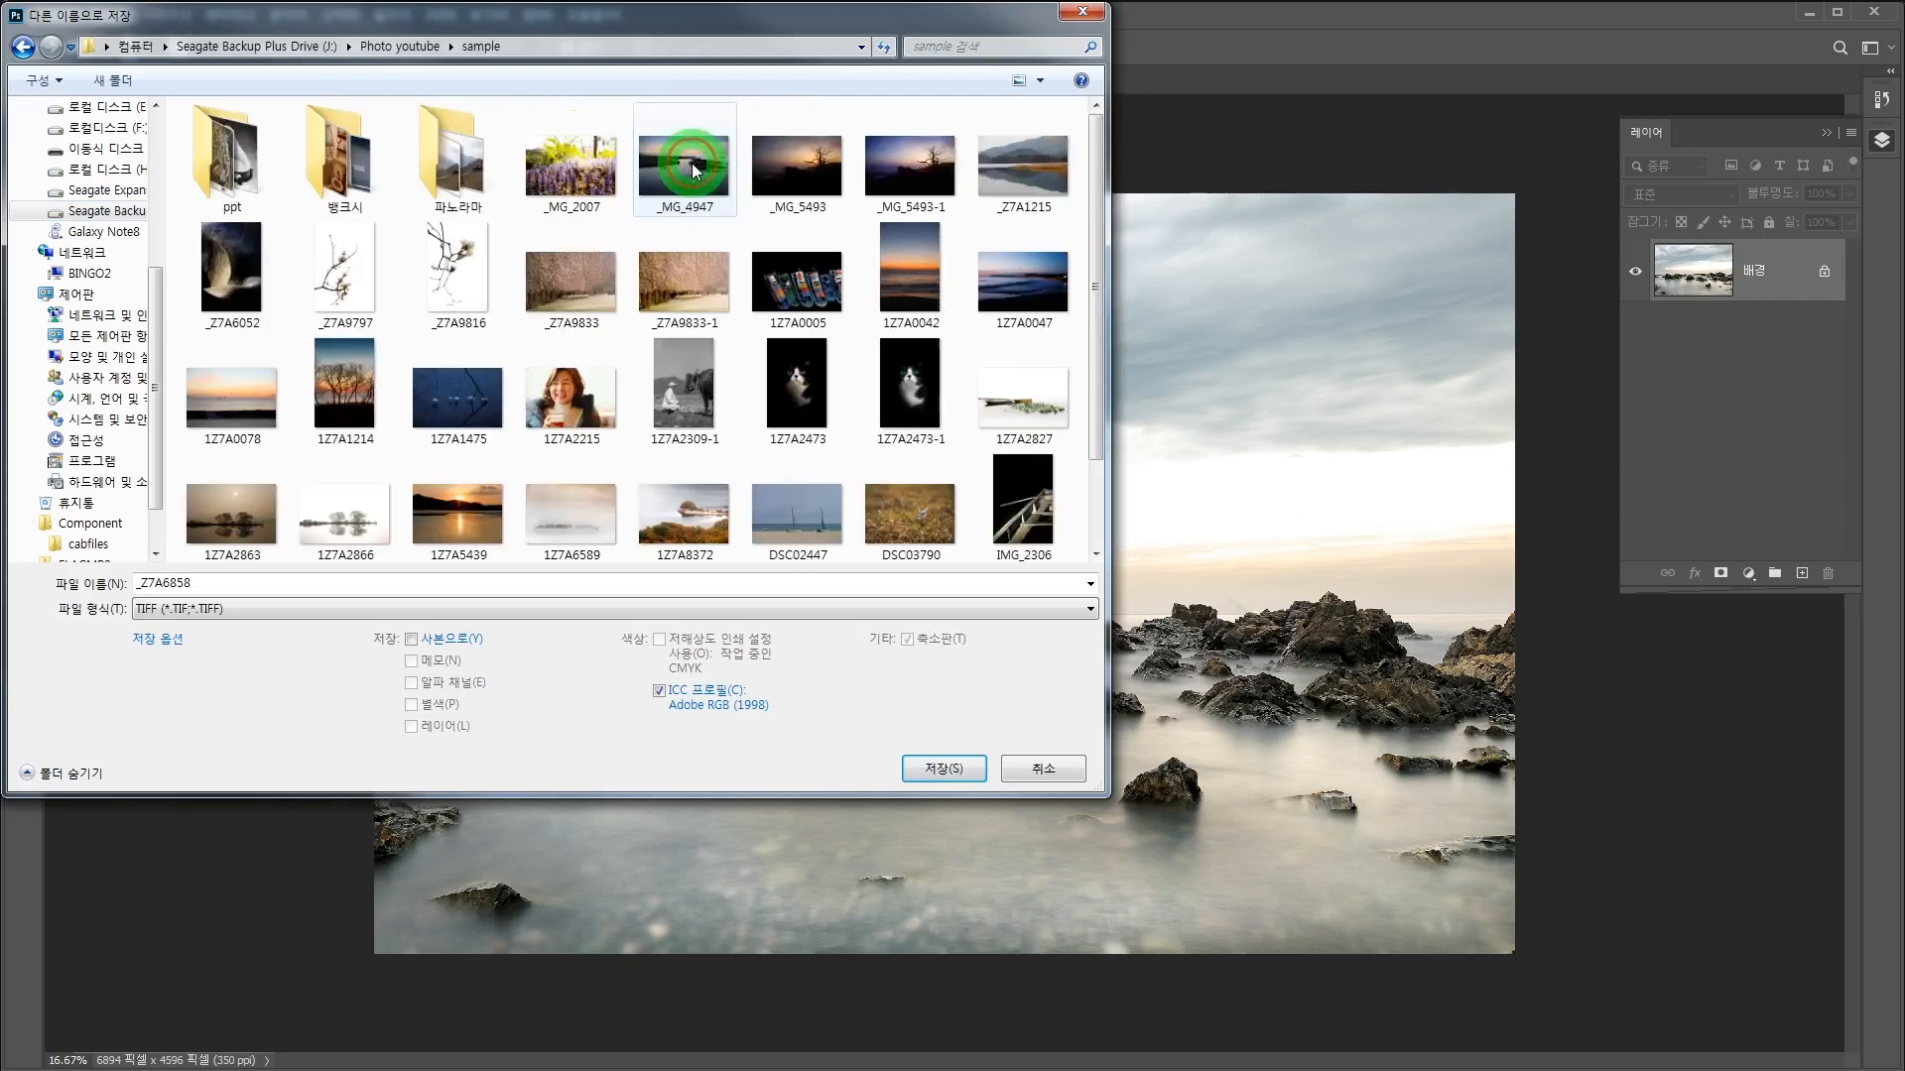
pyautogui.click(194, 609)
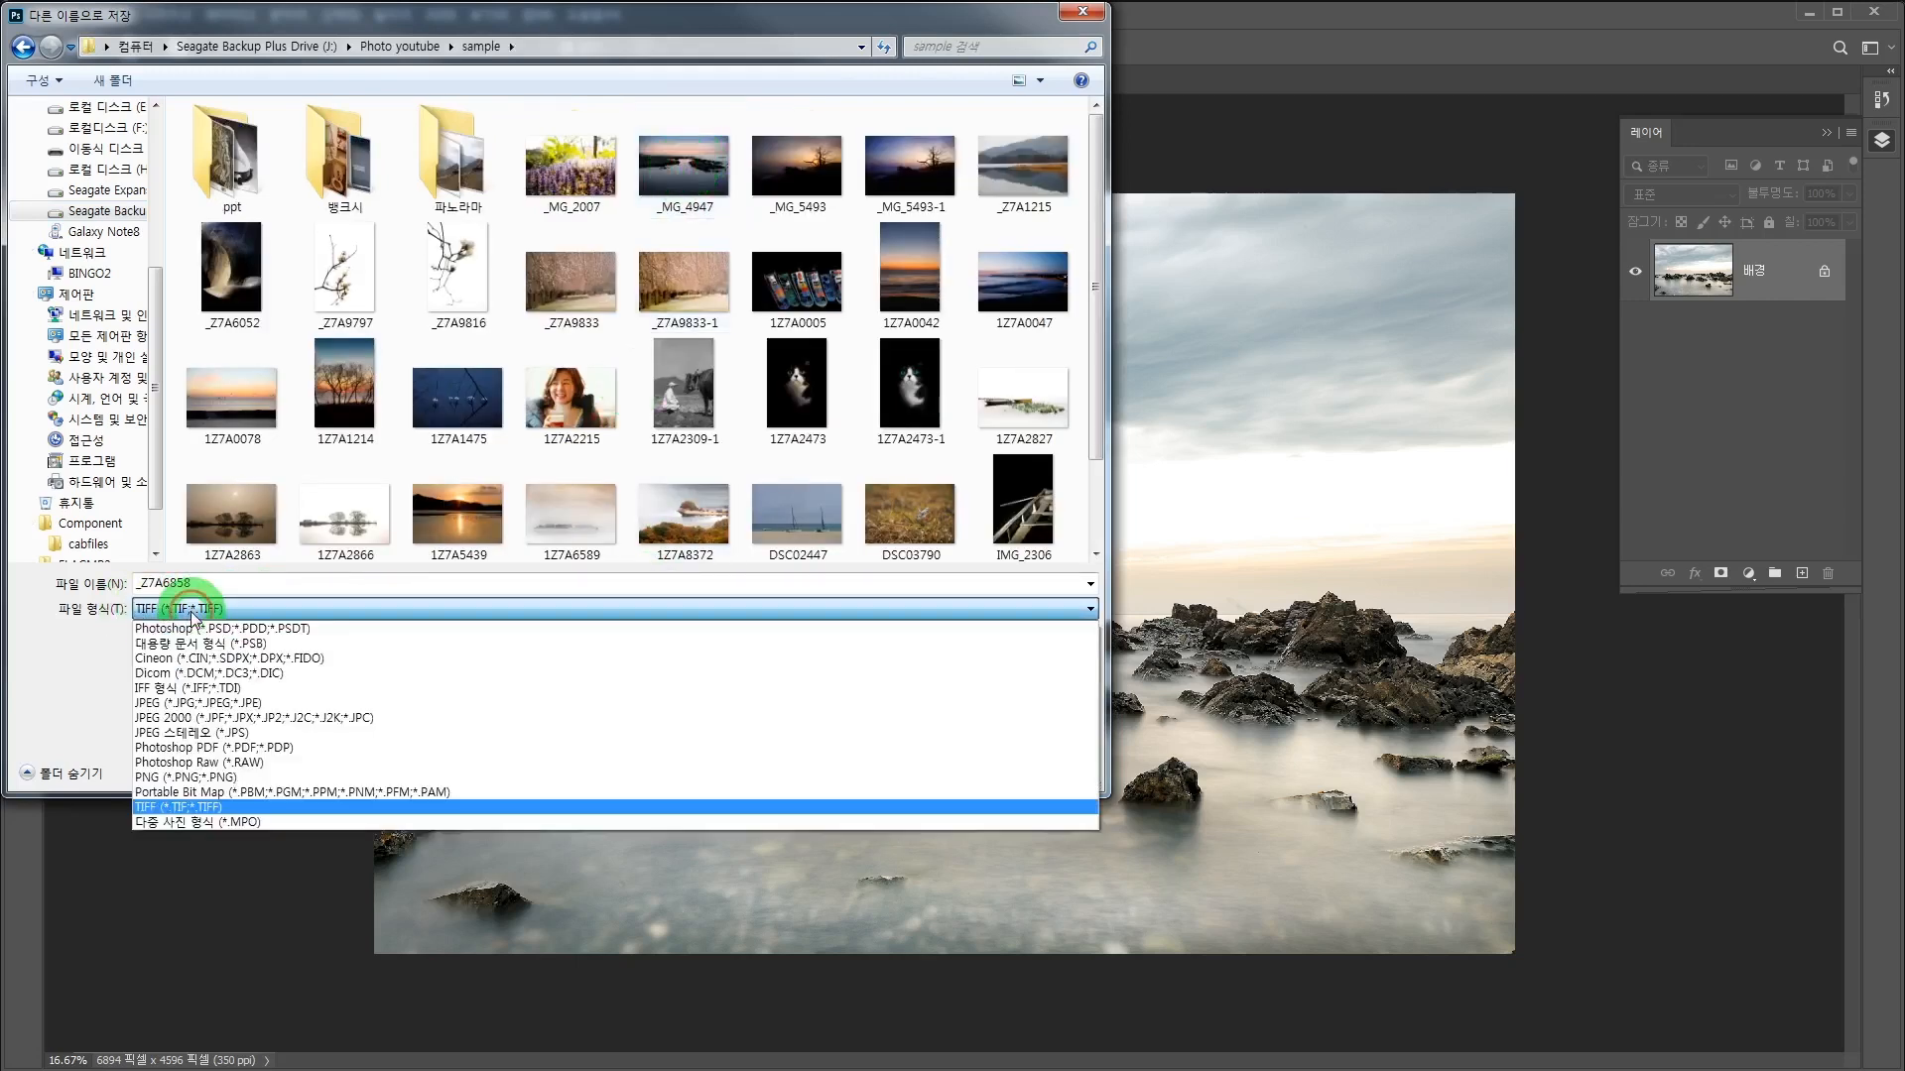
pyautogui.click(194, 609)
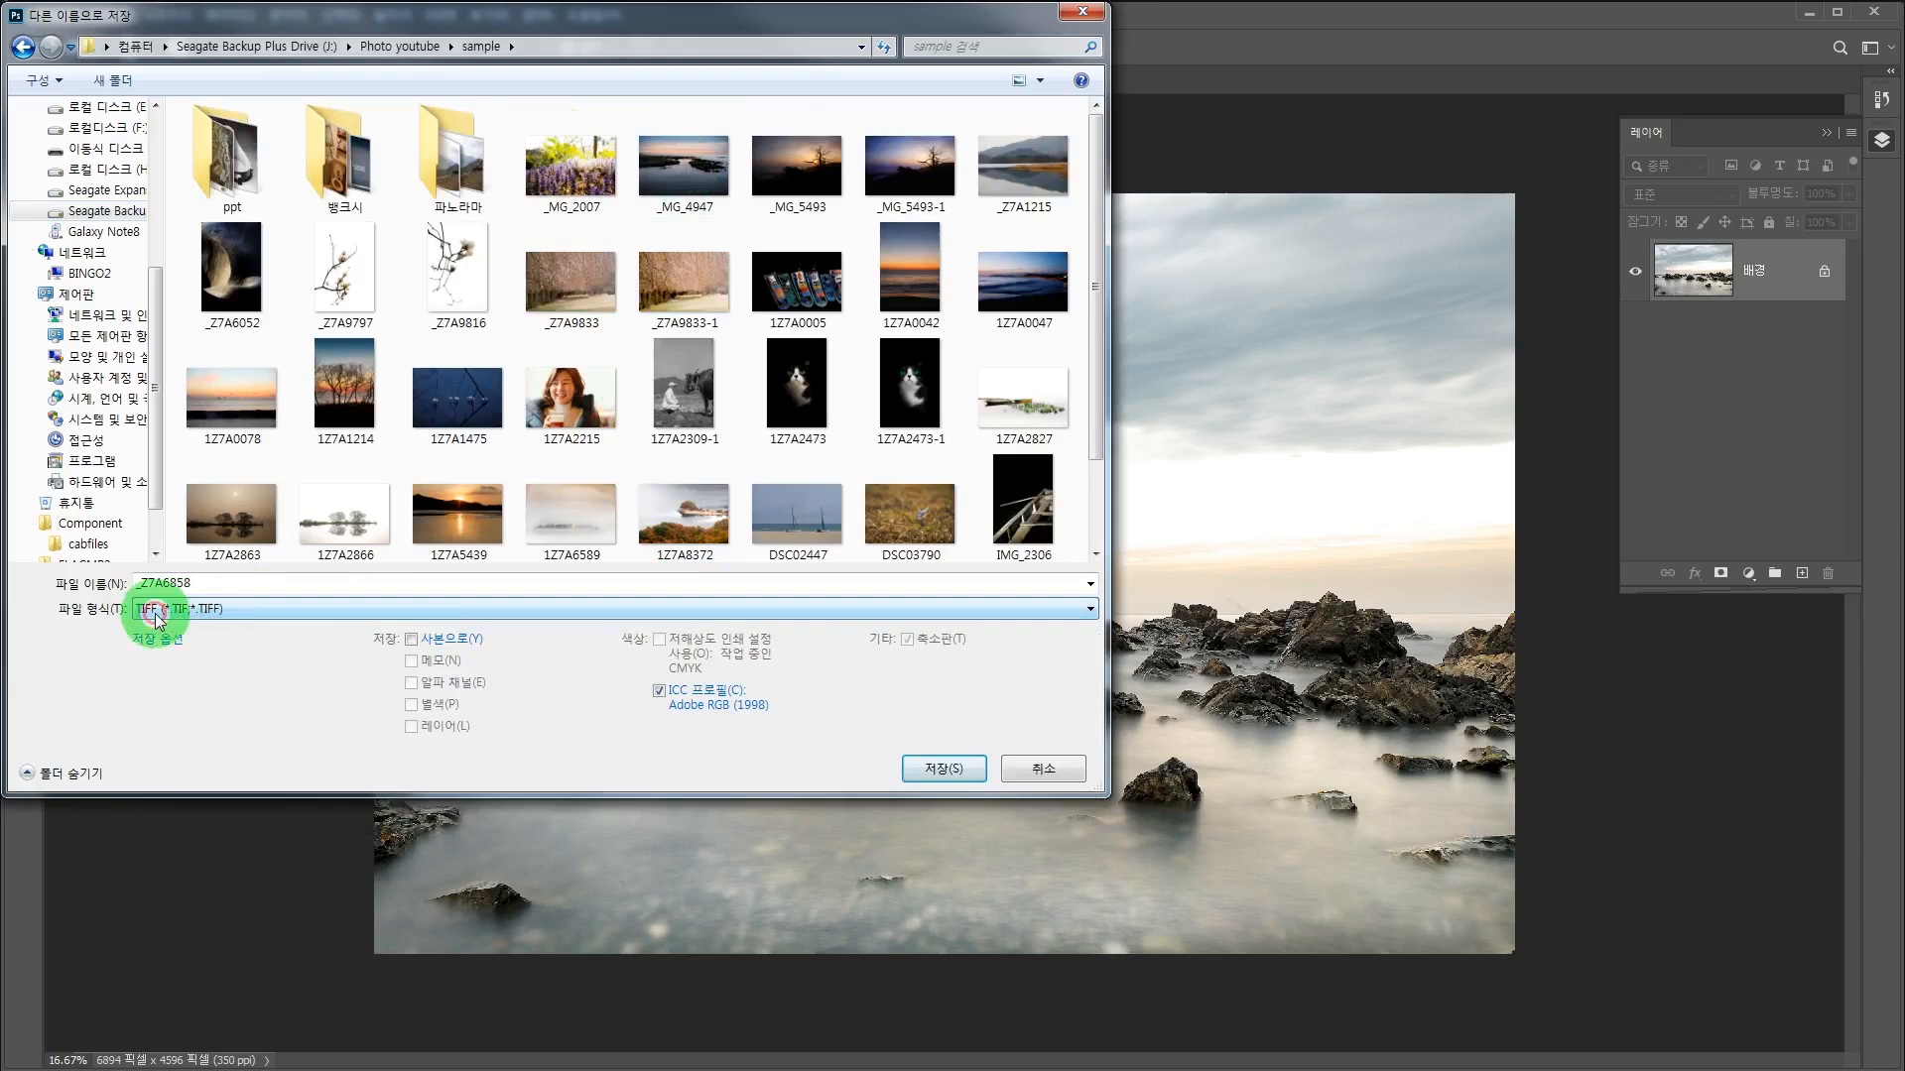
pyautogui.click(932, 762)
pyautogui.click(1216, 311)
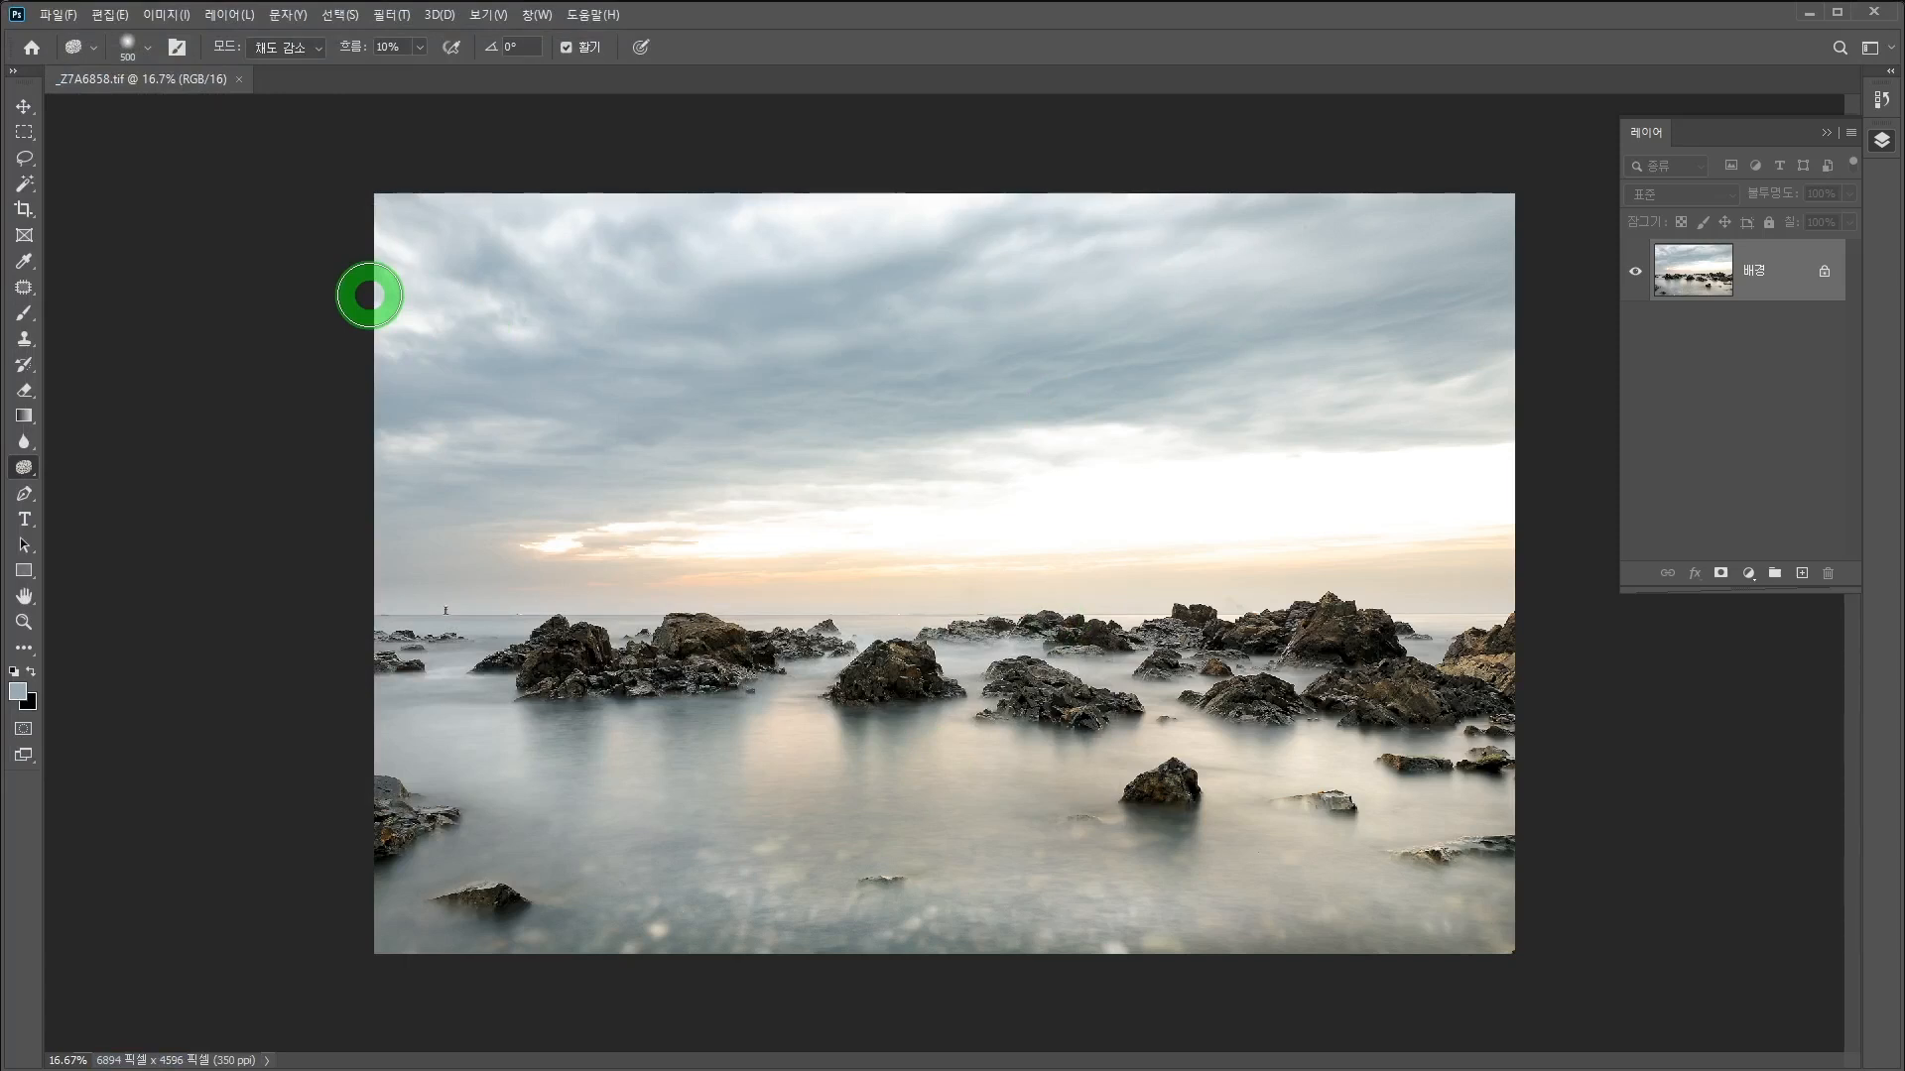
# Select the whole photo with the rectangular marquee, copy it, and close the document
pyautogui.click(30, 132)
pyautogui.moveTo(323, 149); pyautogui.dragTo(1587, 992)
pyautogui.click(109, 14)
pyautogui.click(129, 151)
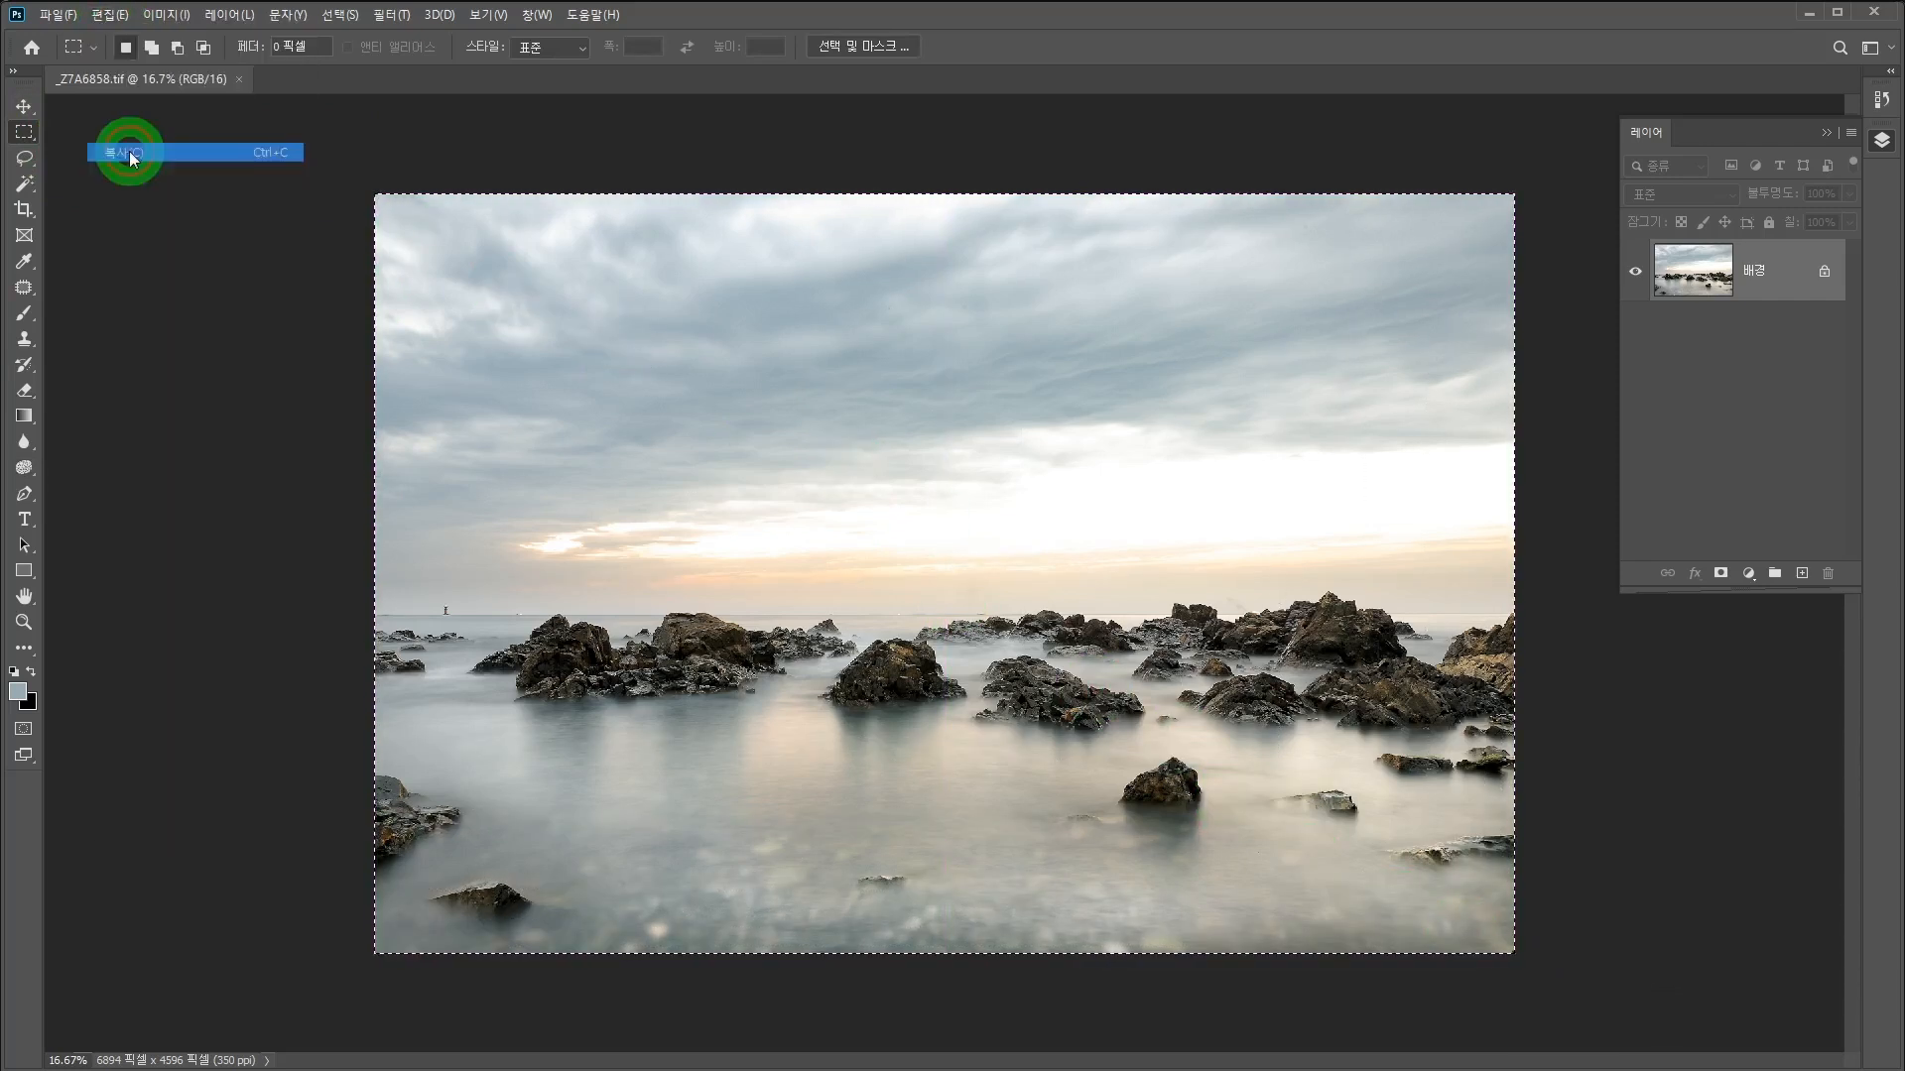
pyautogui.click(238, 78)
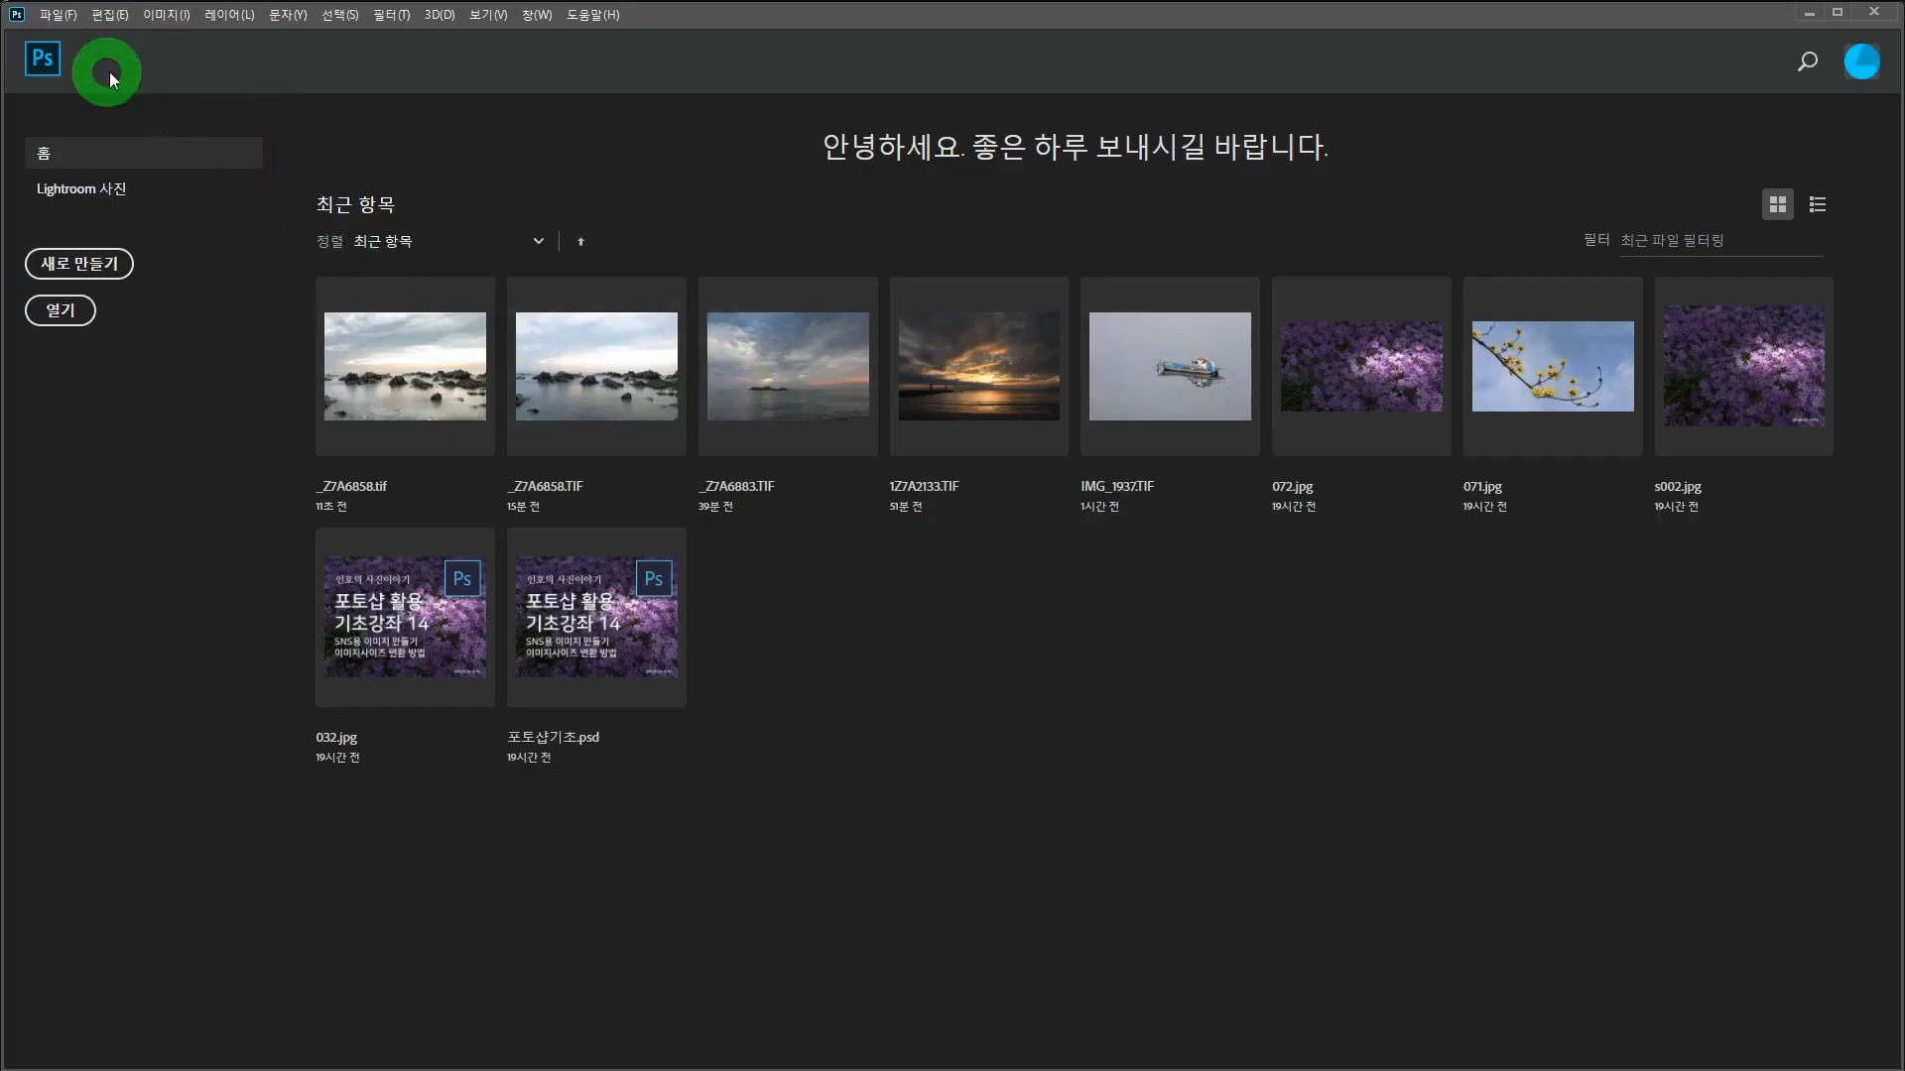
# Open 001.psd from the 사진 folder on drive D
pyautogui.click(70, 15)
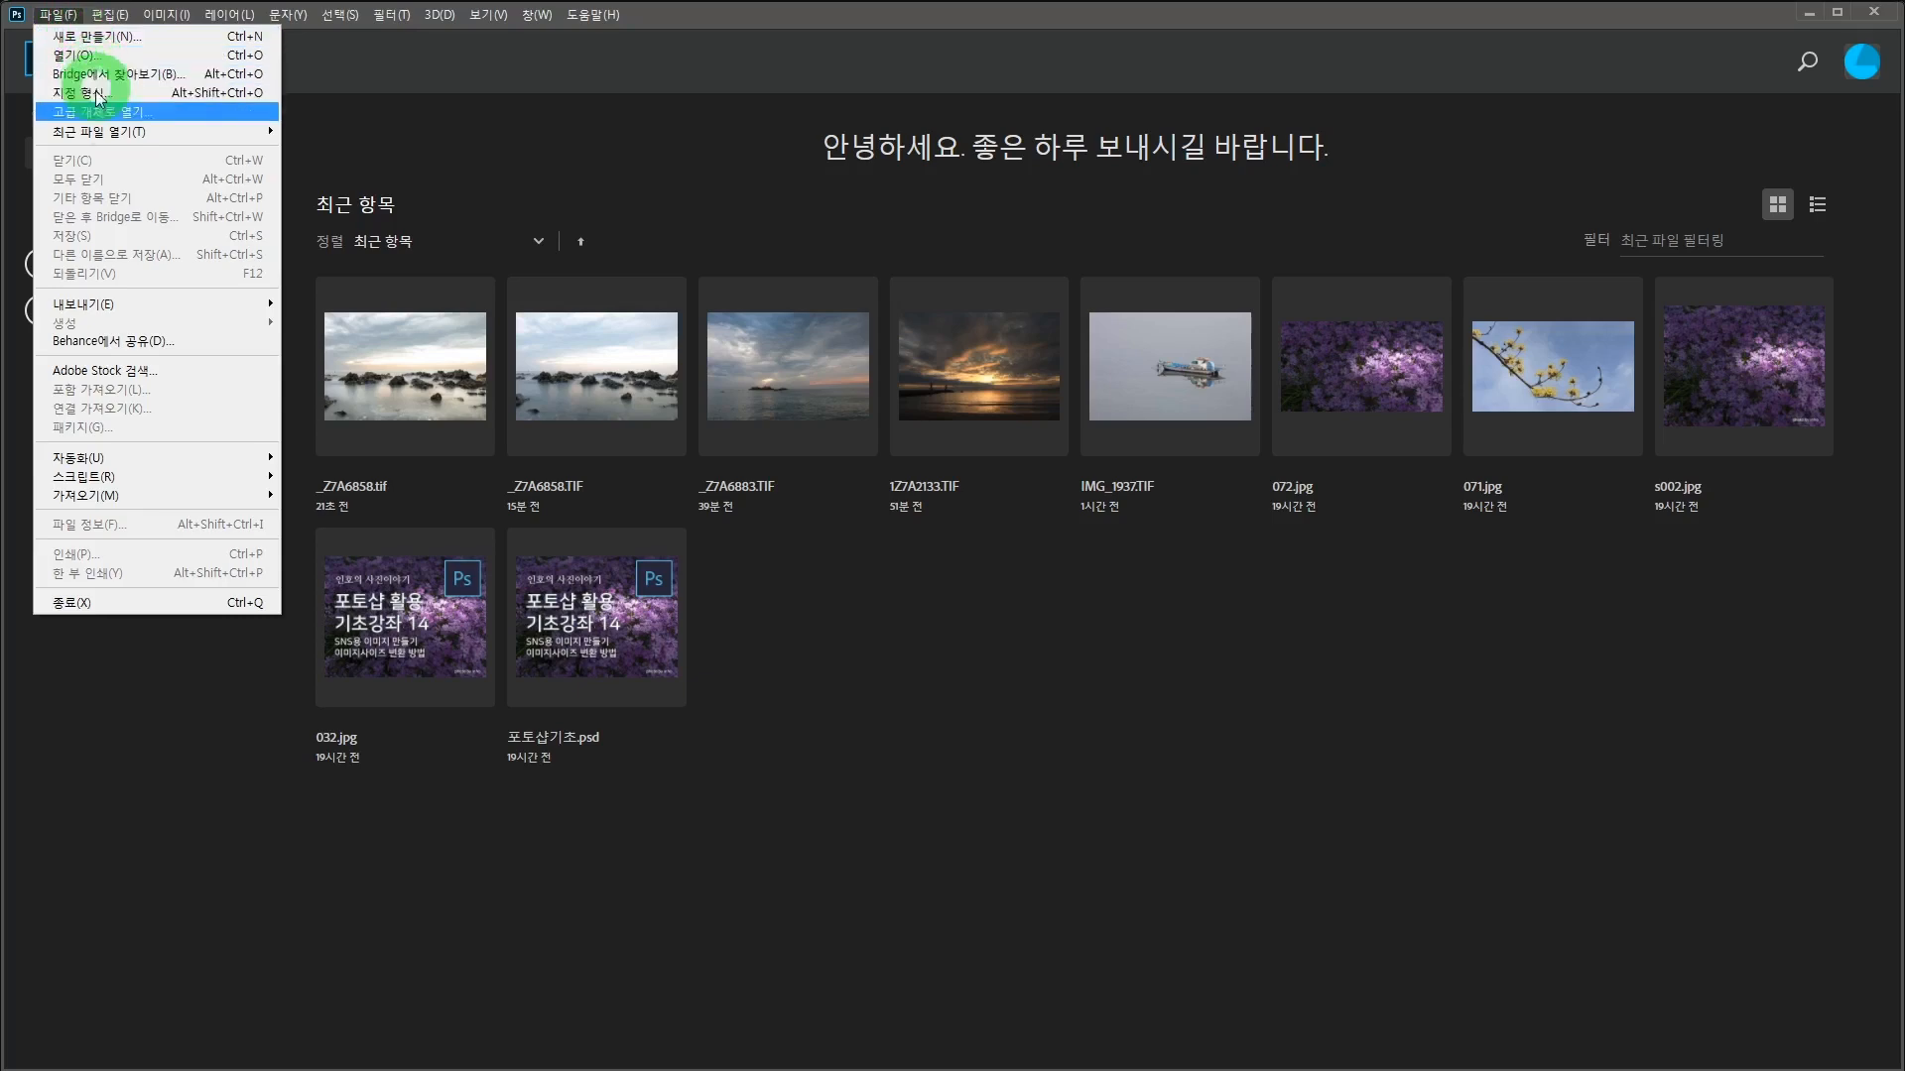
pyautogui.click(100, 57)
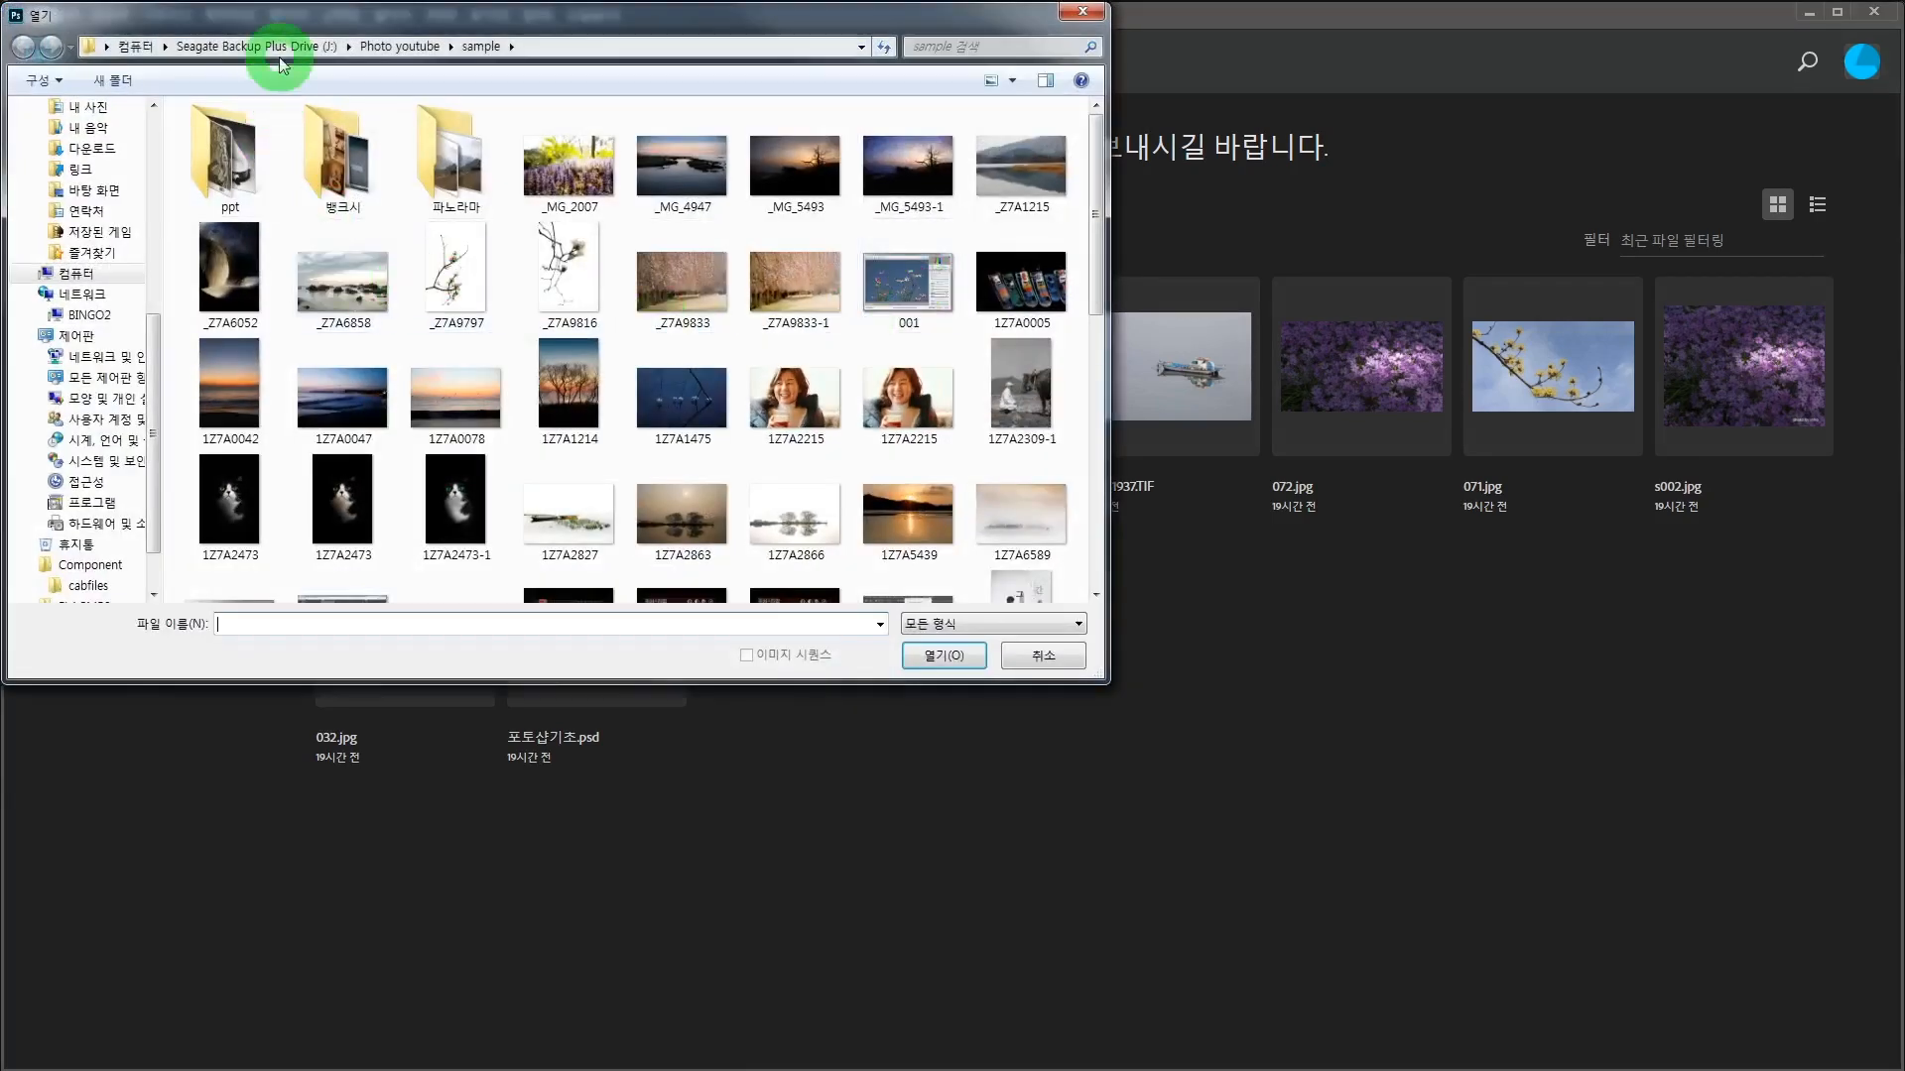
pyautogui.moveTo(283, 21); pyautogui.dragTo(407, 73)
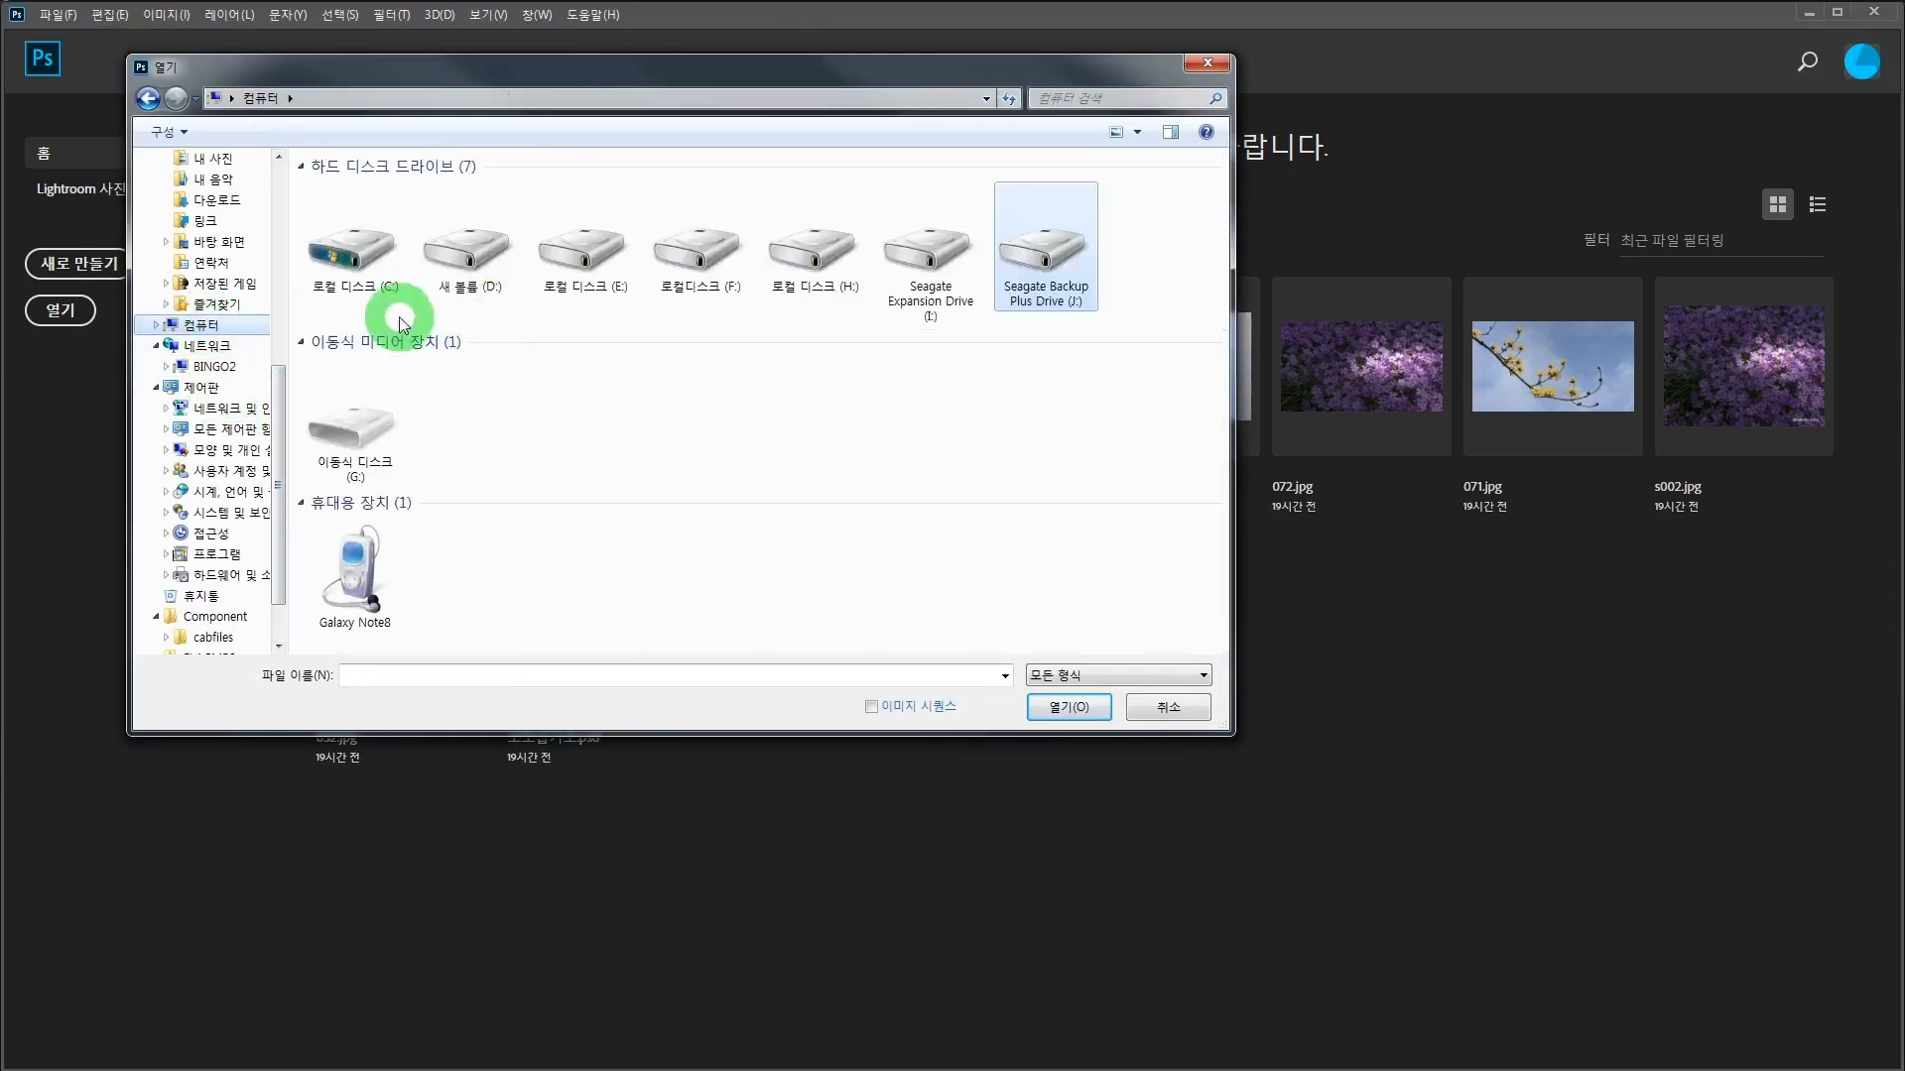
pyautogui.click(484, 256)
pyautogui.doubleClick(487, 258)
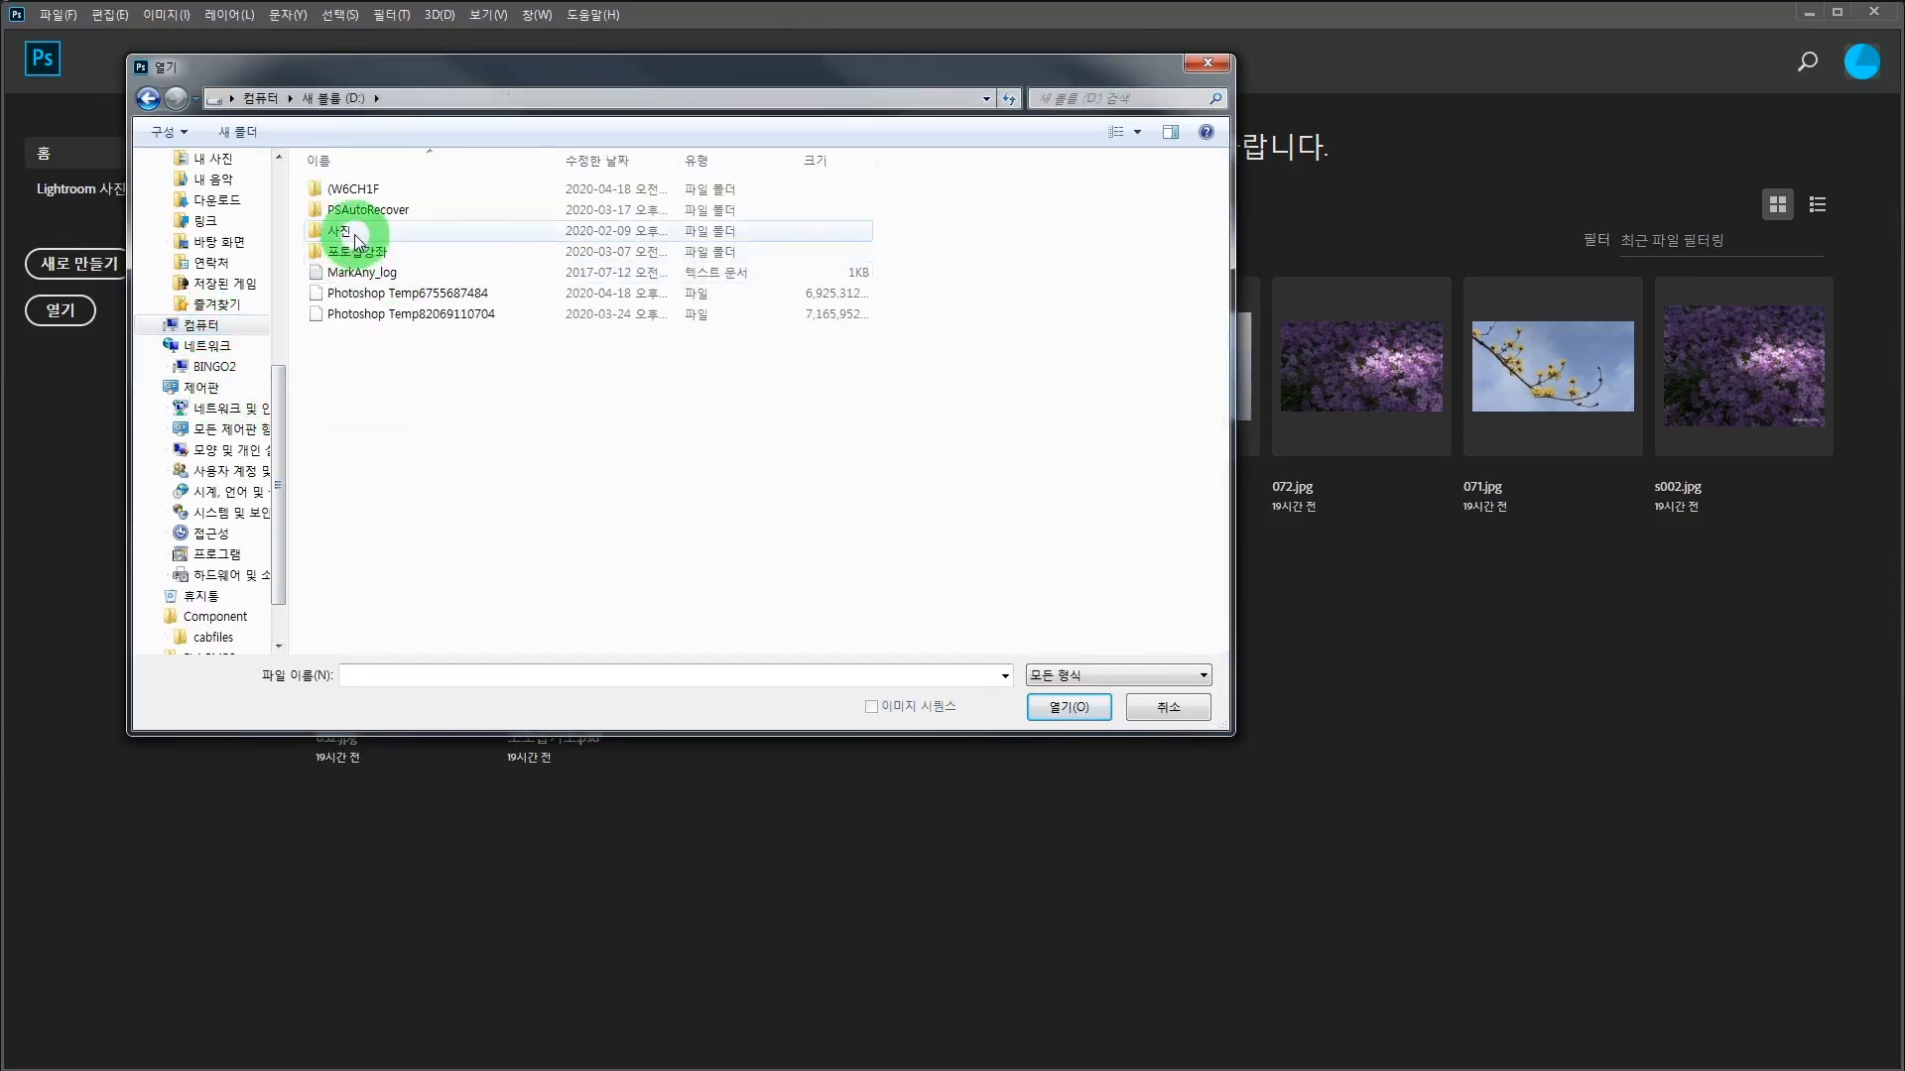
pyautogui.doubleClick(347, 239)
pyautogui.click(915, 451)
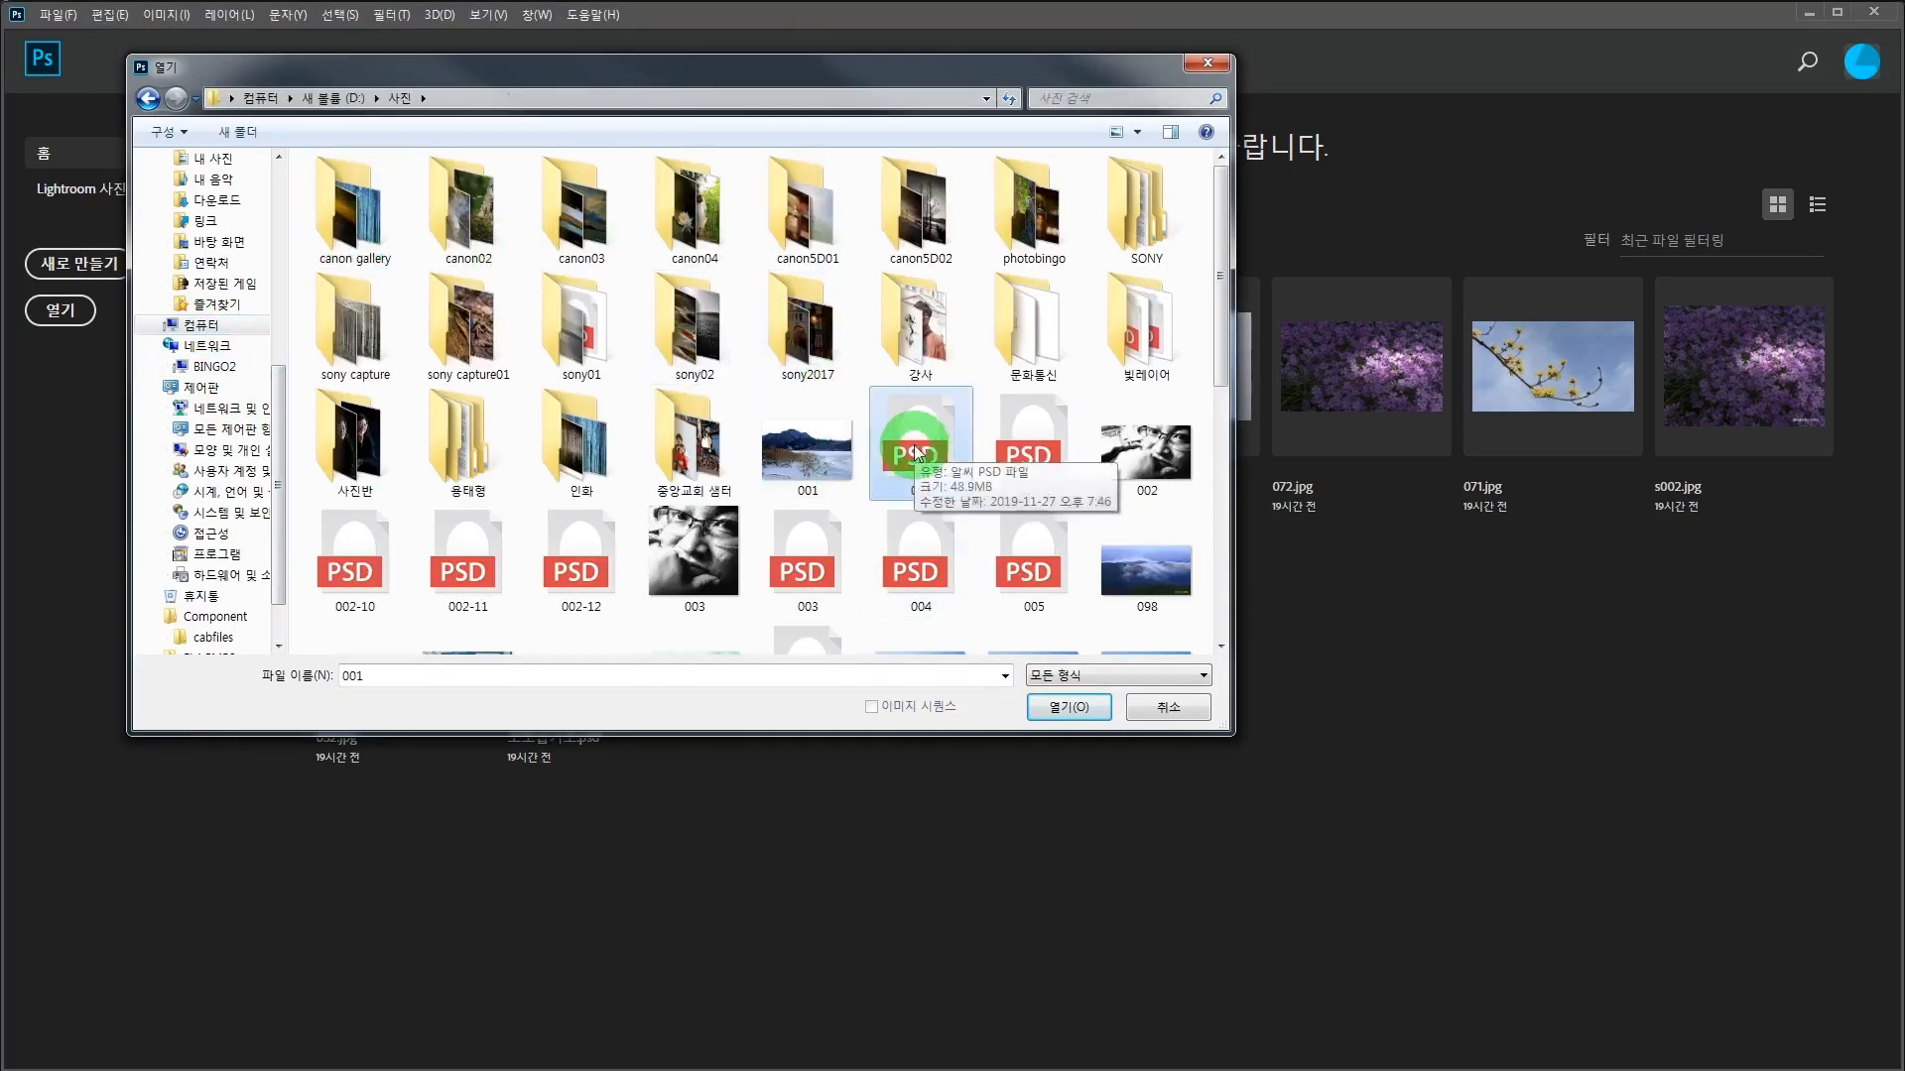
pyautogui.click(1068, 706)
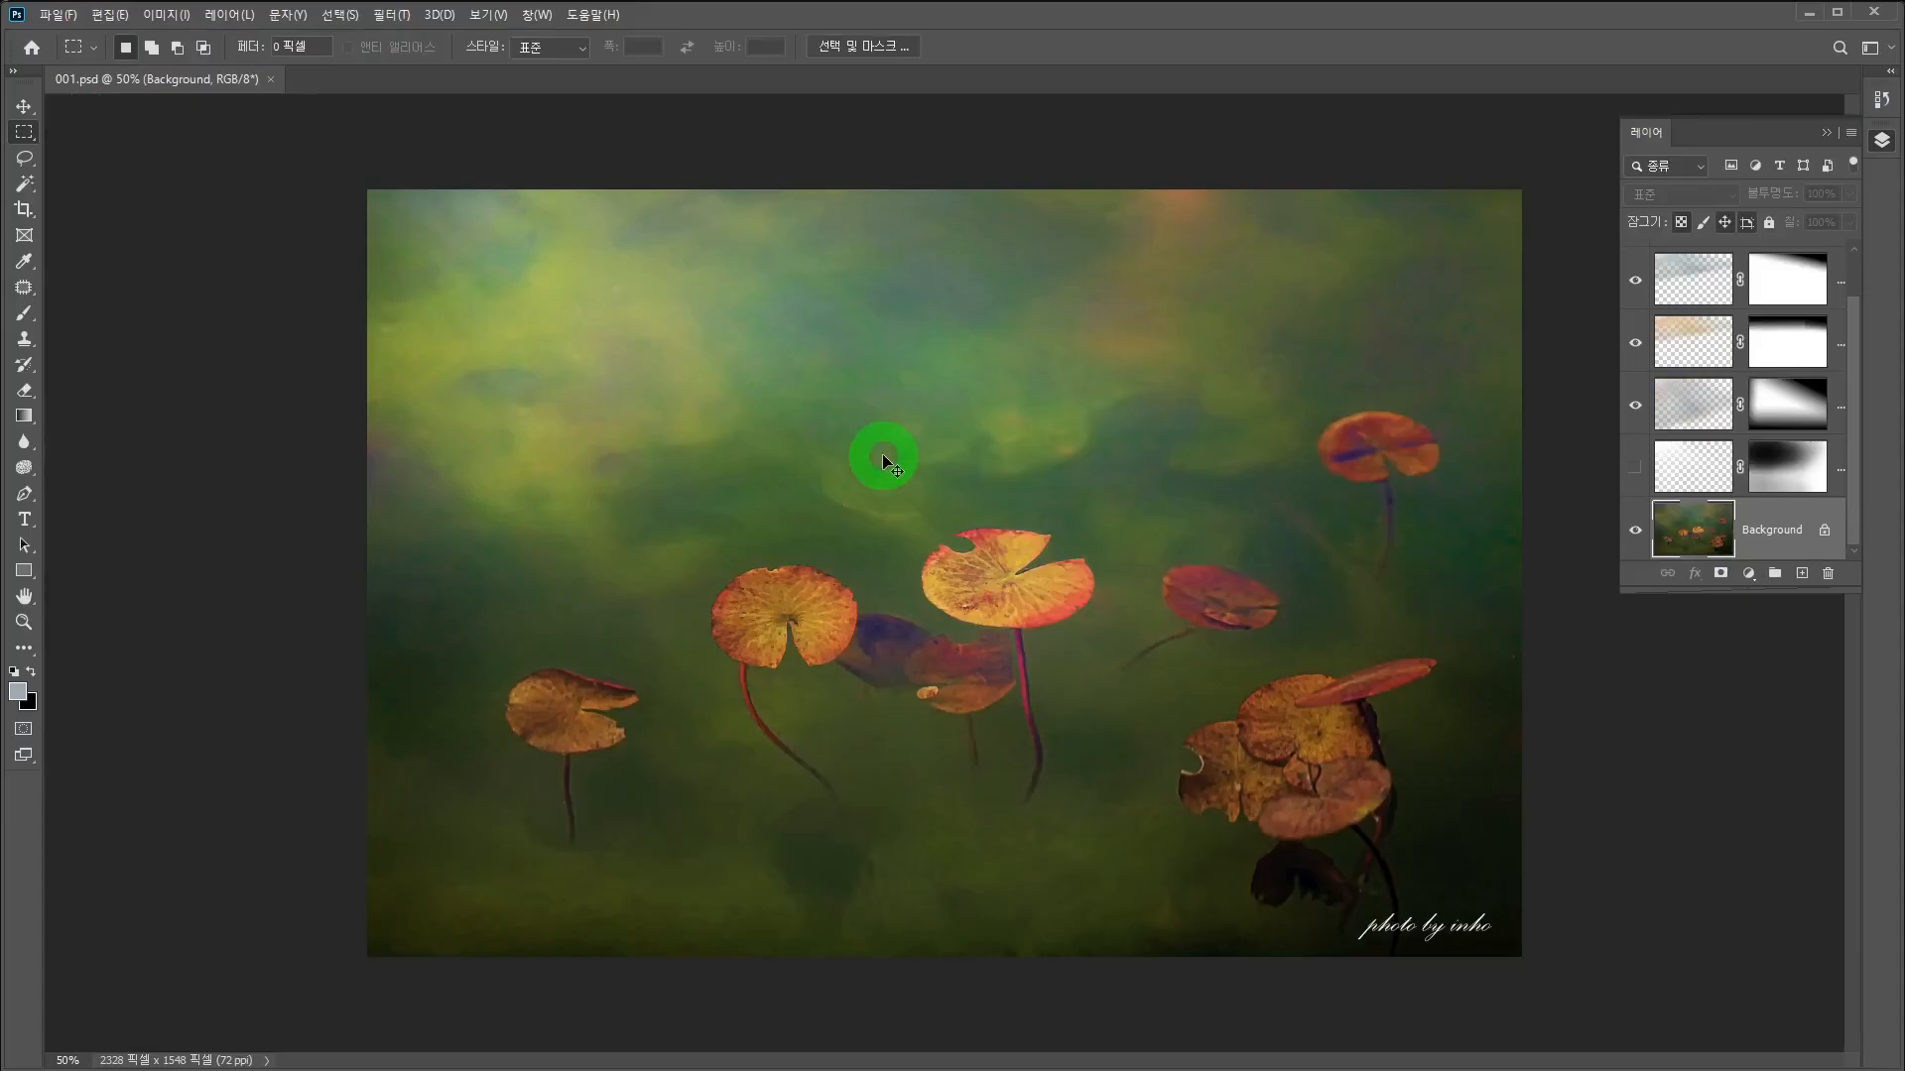
# Paste the copied seascape above the Background layer and shrink it to about 41%, positioned over the whole canvas
pyautogui.hotkey('ctrl', 'v')
pyautogui.click(1055, 474)
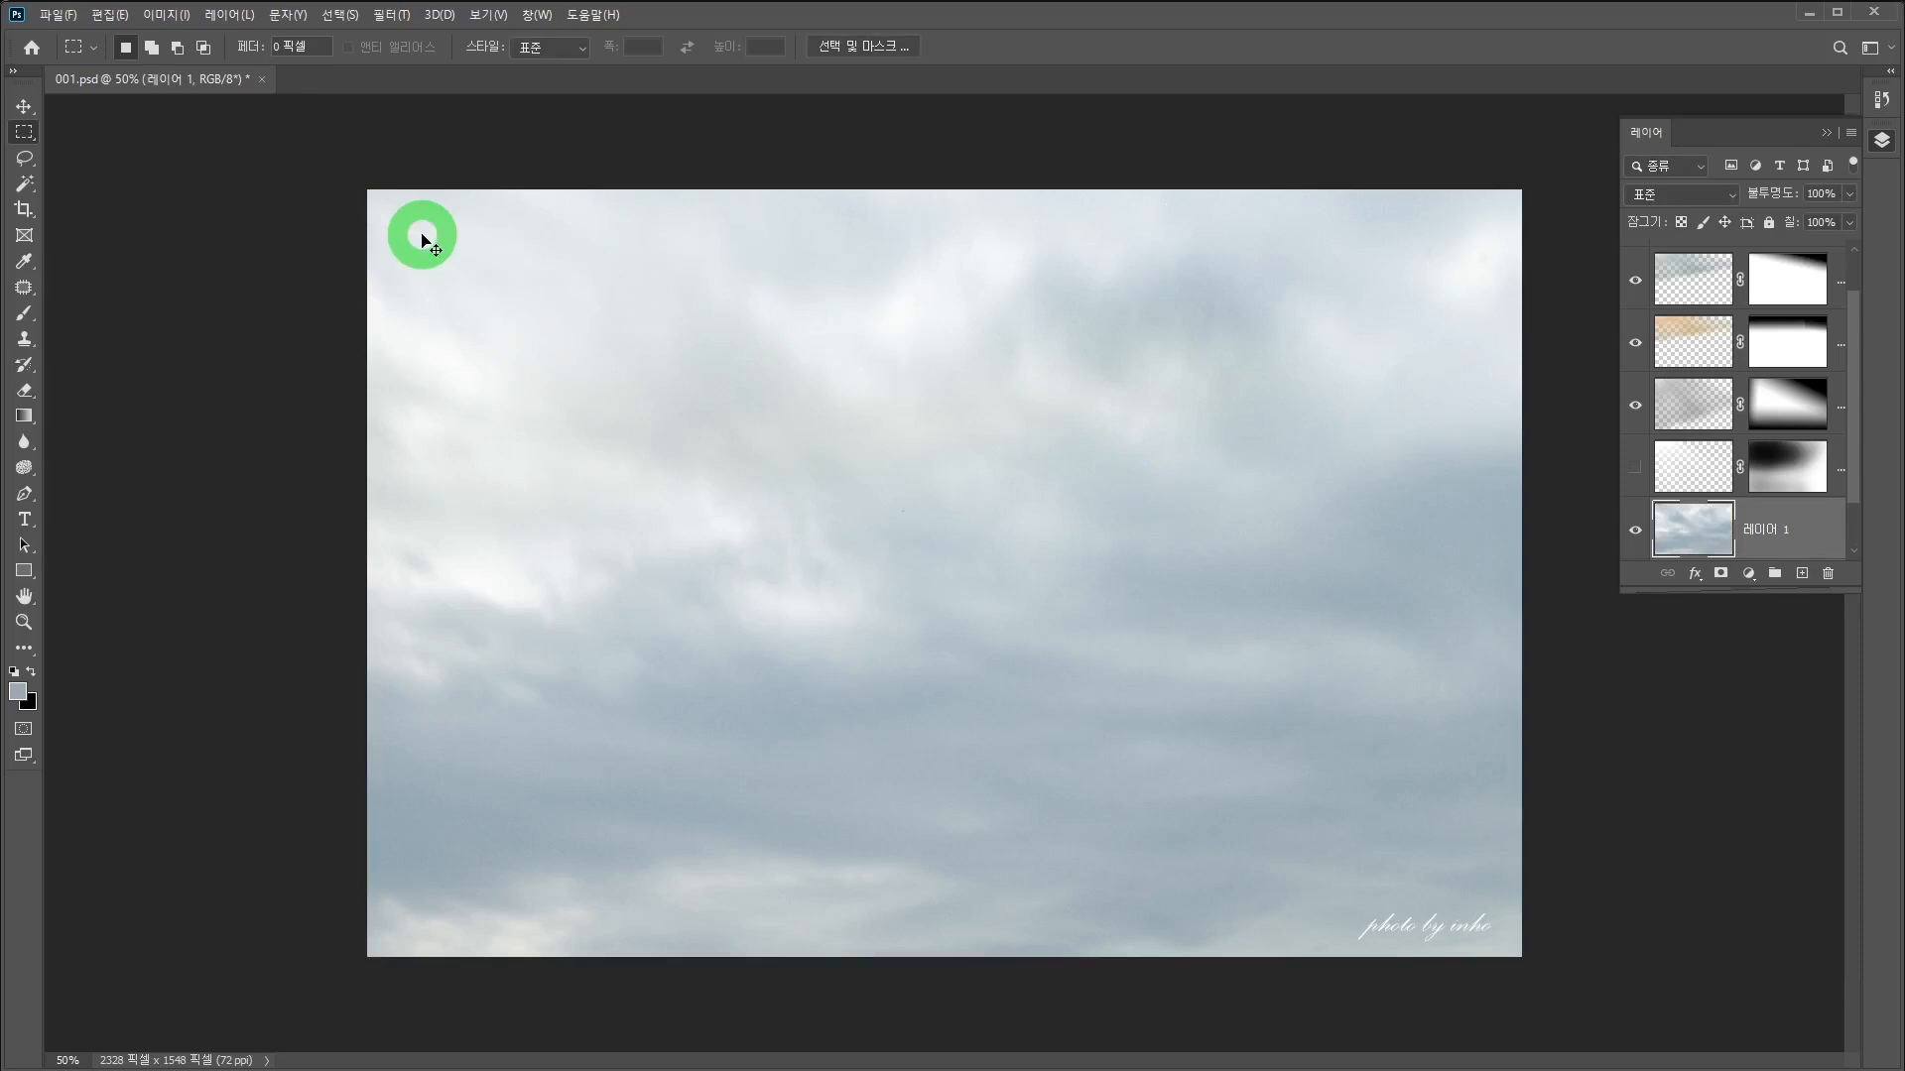
pyautogui.hotkey('ctrl', 't')
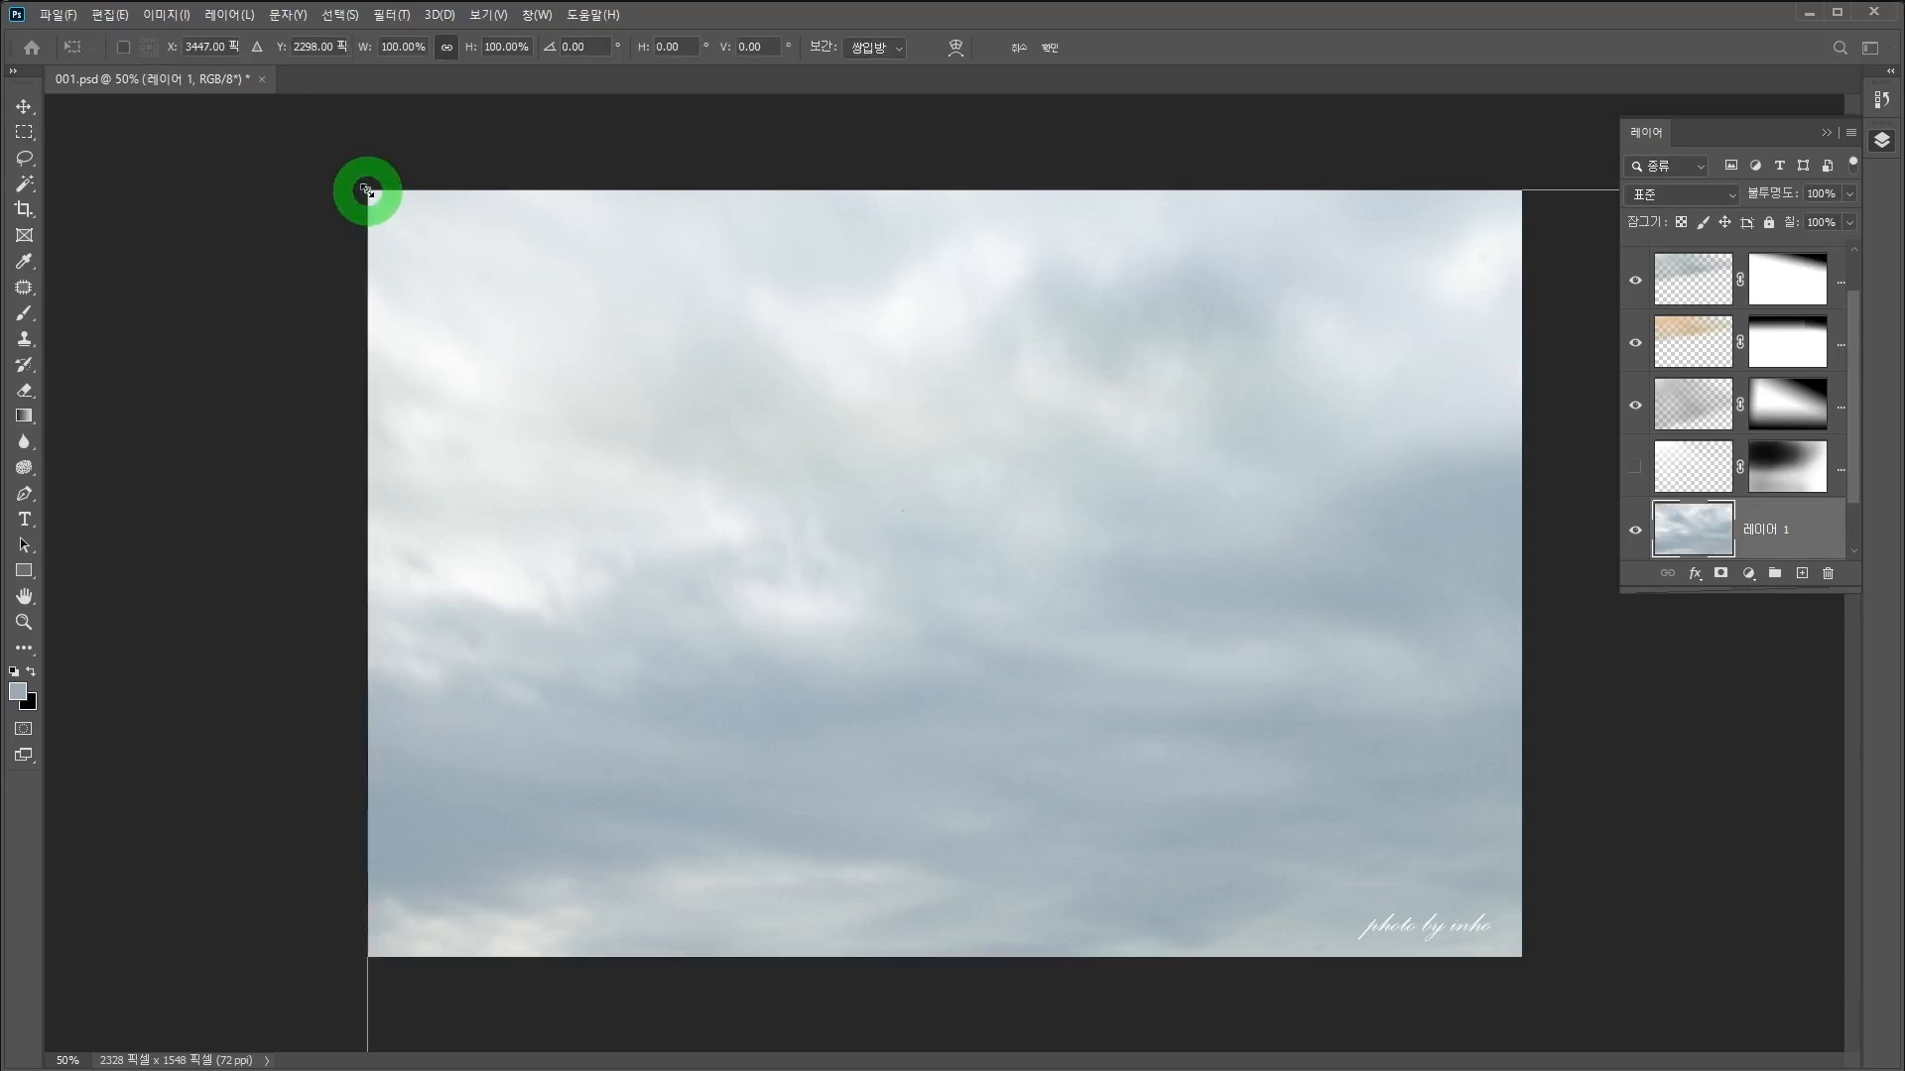
pyautogui.moveTo(367, 191); pyautogui.dragTo(1552, 941)
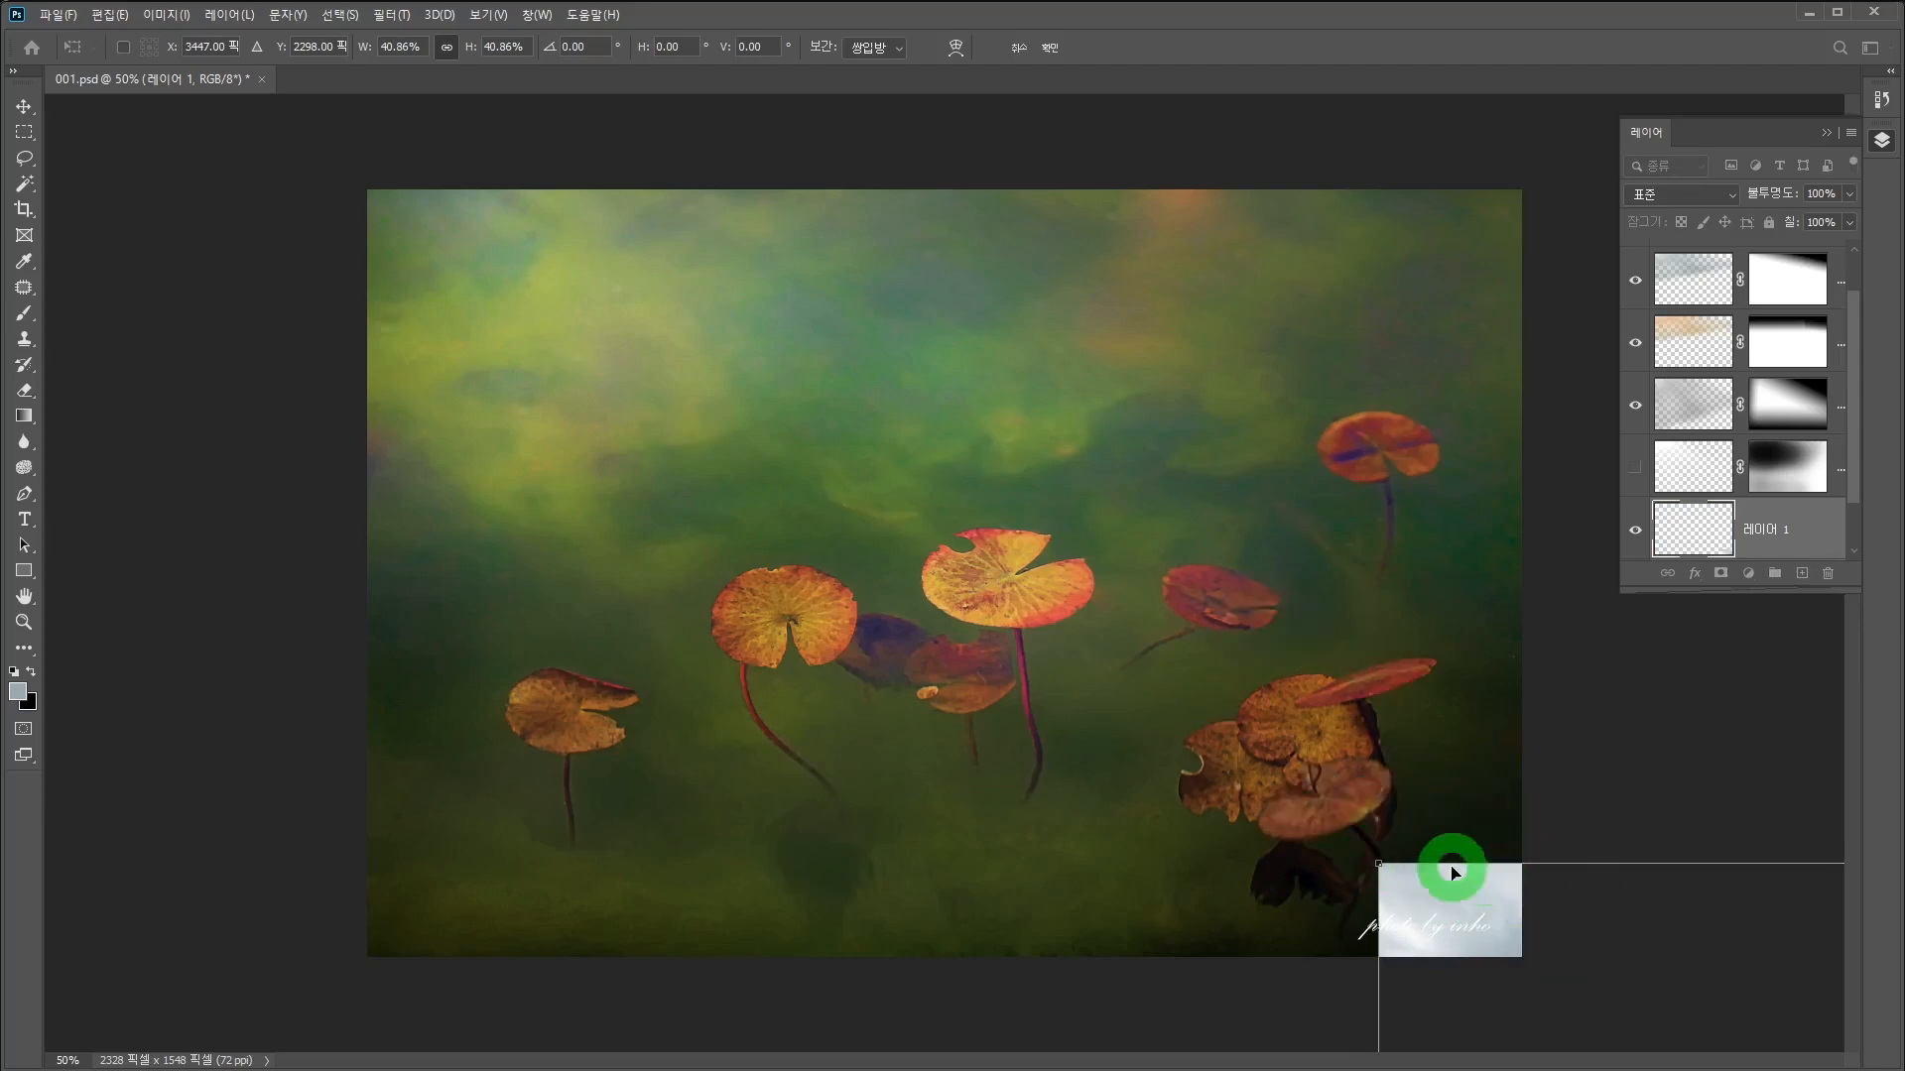
pyautogui.moveTo(1473, 903); pyautogui.dragTo(240, 130)
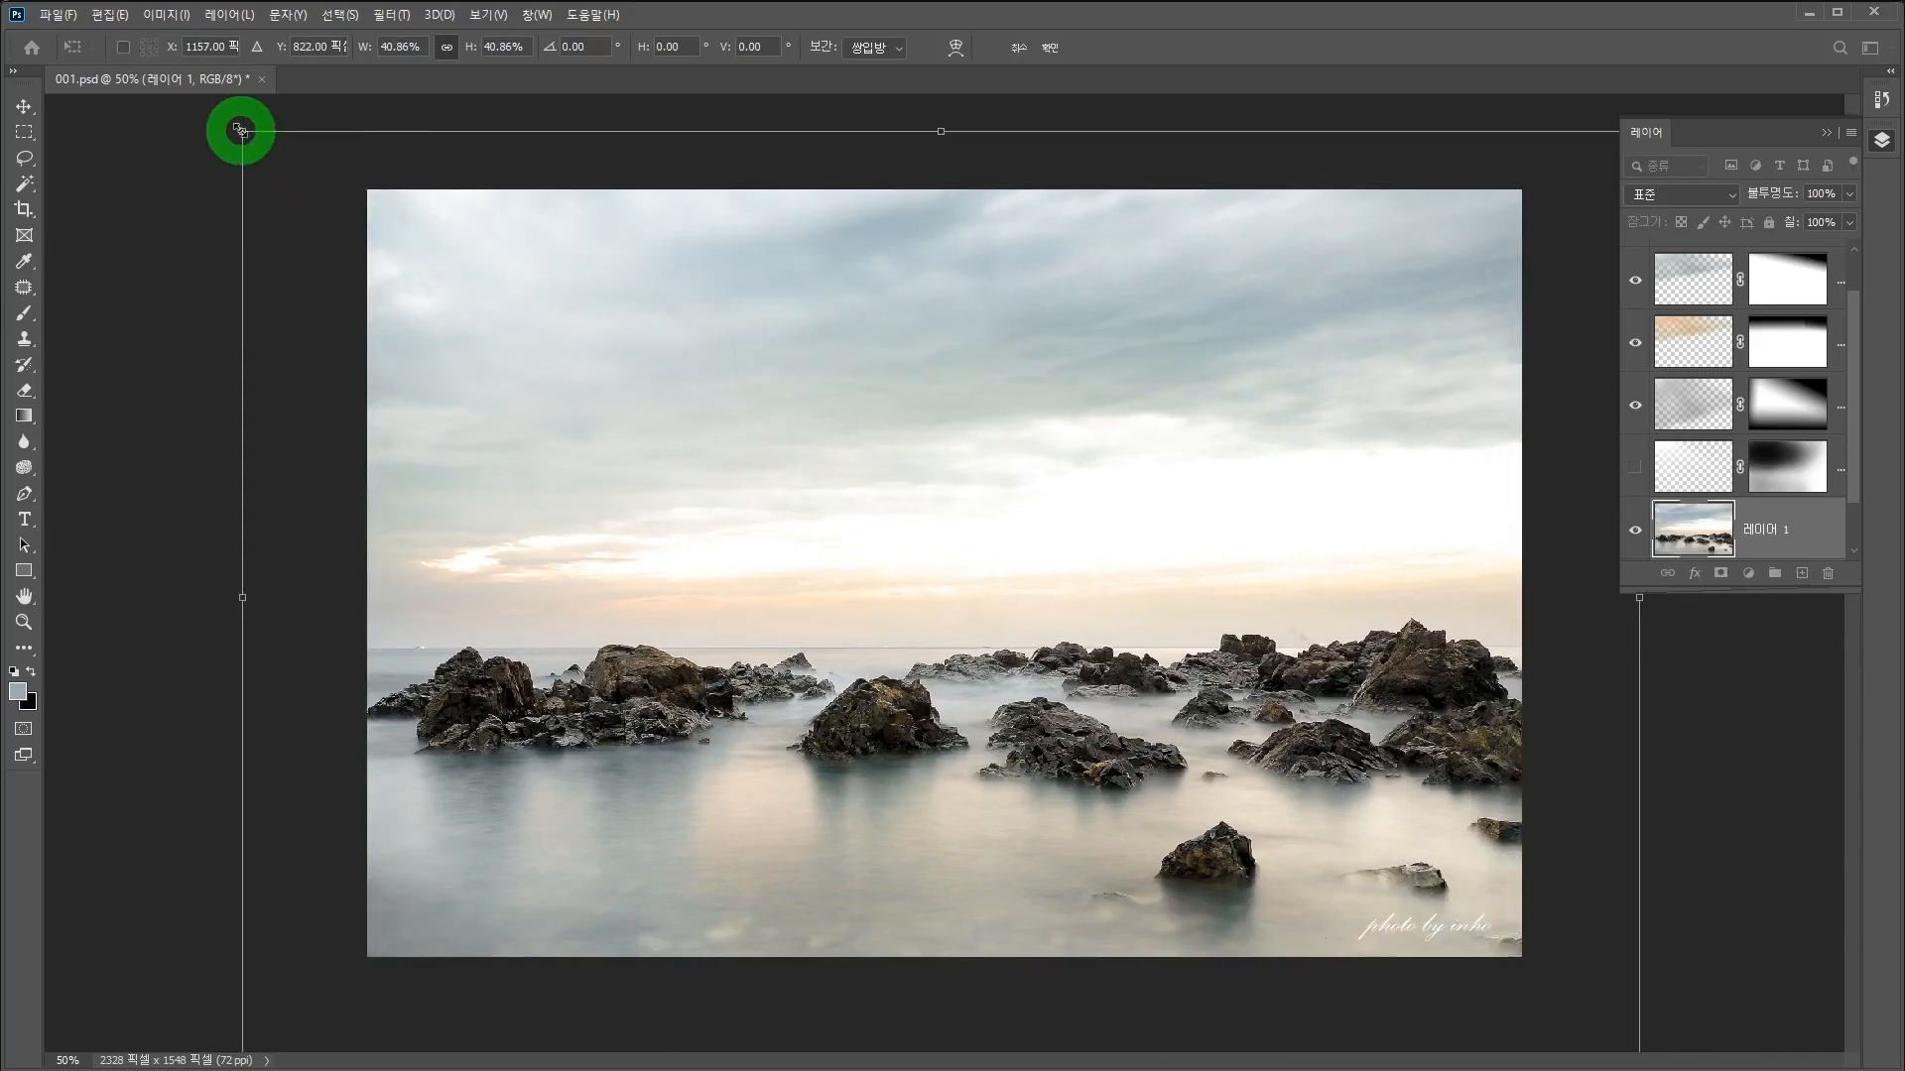
# Scale the pasted seascape down to about 34%, aligned to the canvas edges, and apply the transform
pyautogui.moveTo(240, 130); pyautogui.dragTo(319, 210)
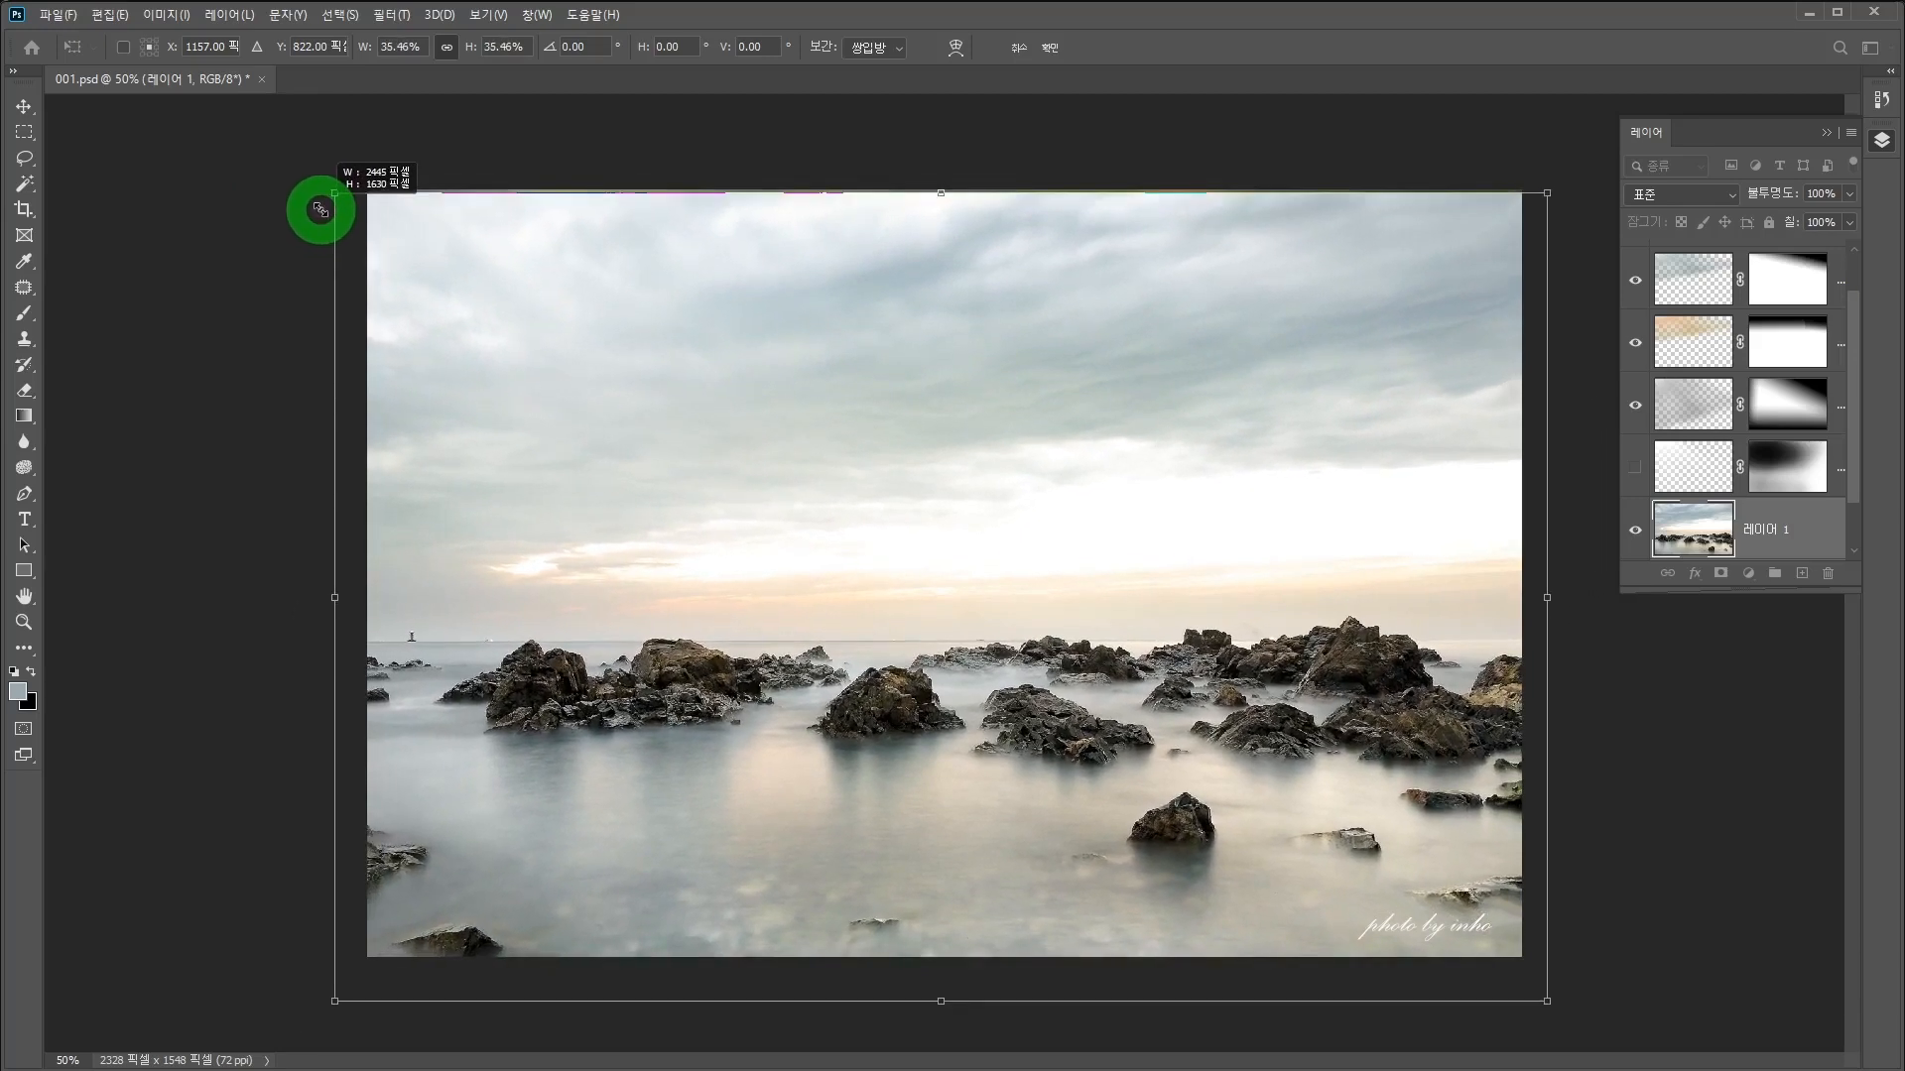
pyautogui.moveTo(609, 329); pyautogui.dragTo(637, 325)
pyautogui.moveTo(1575, 991); pyautogui.dragTo(1524, 964)
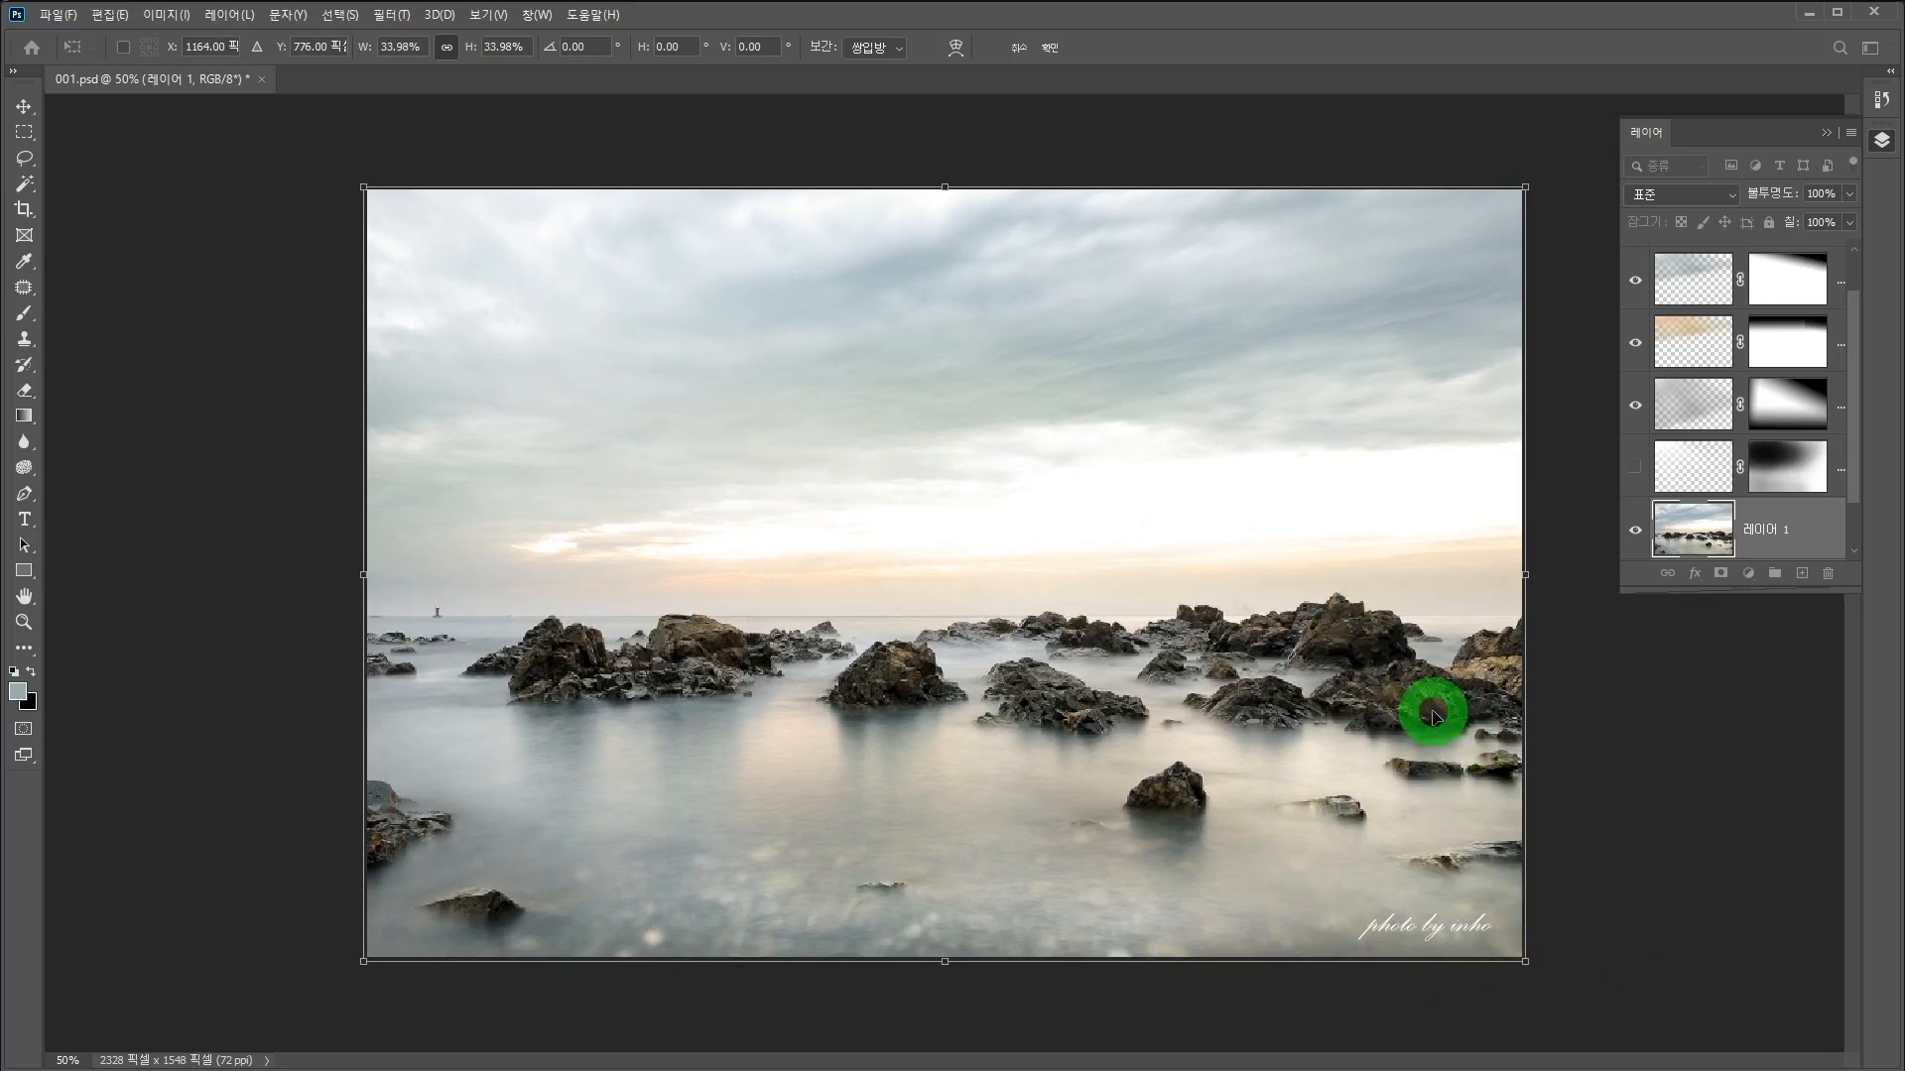
pyautogui.press('Return')
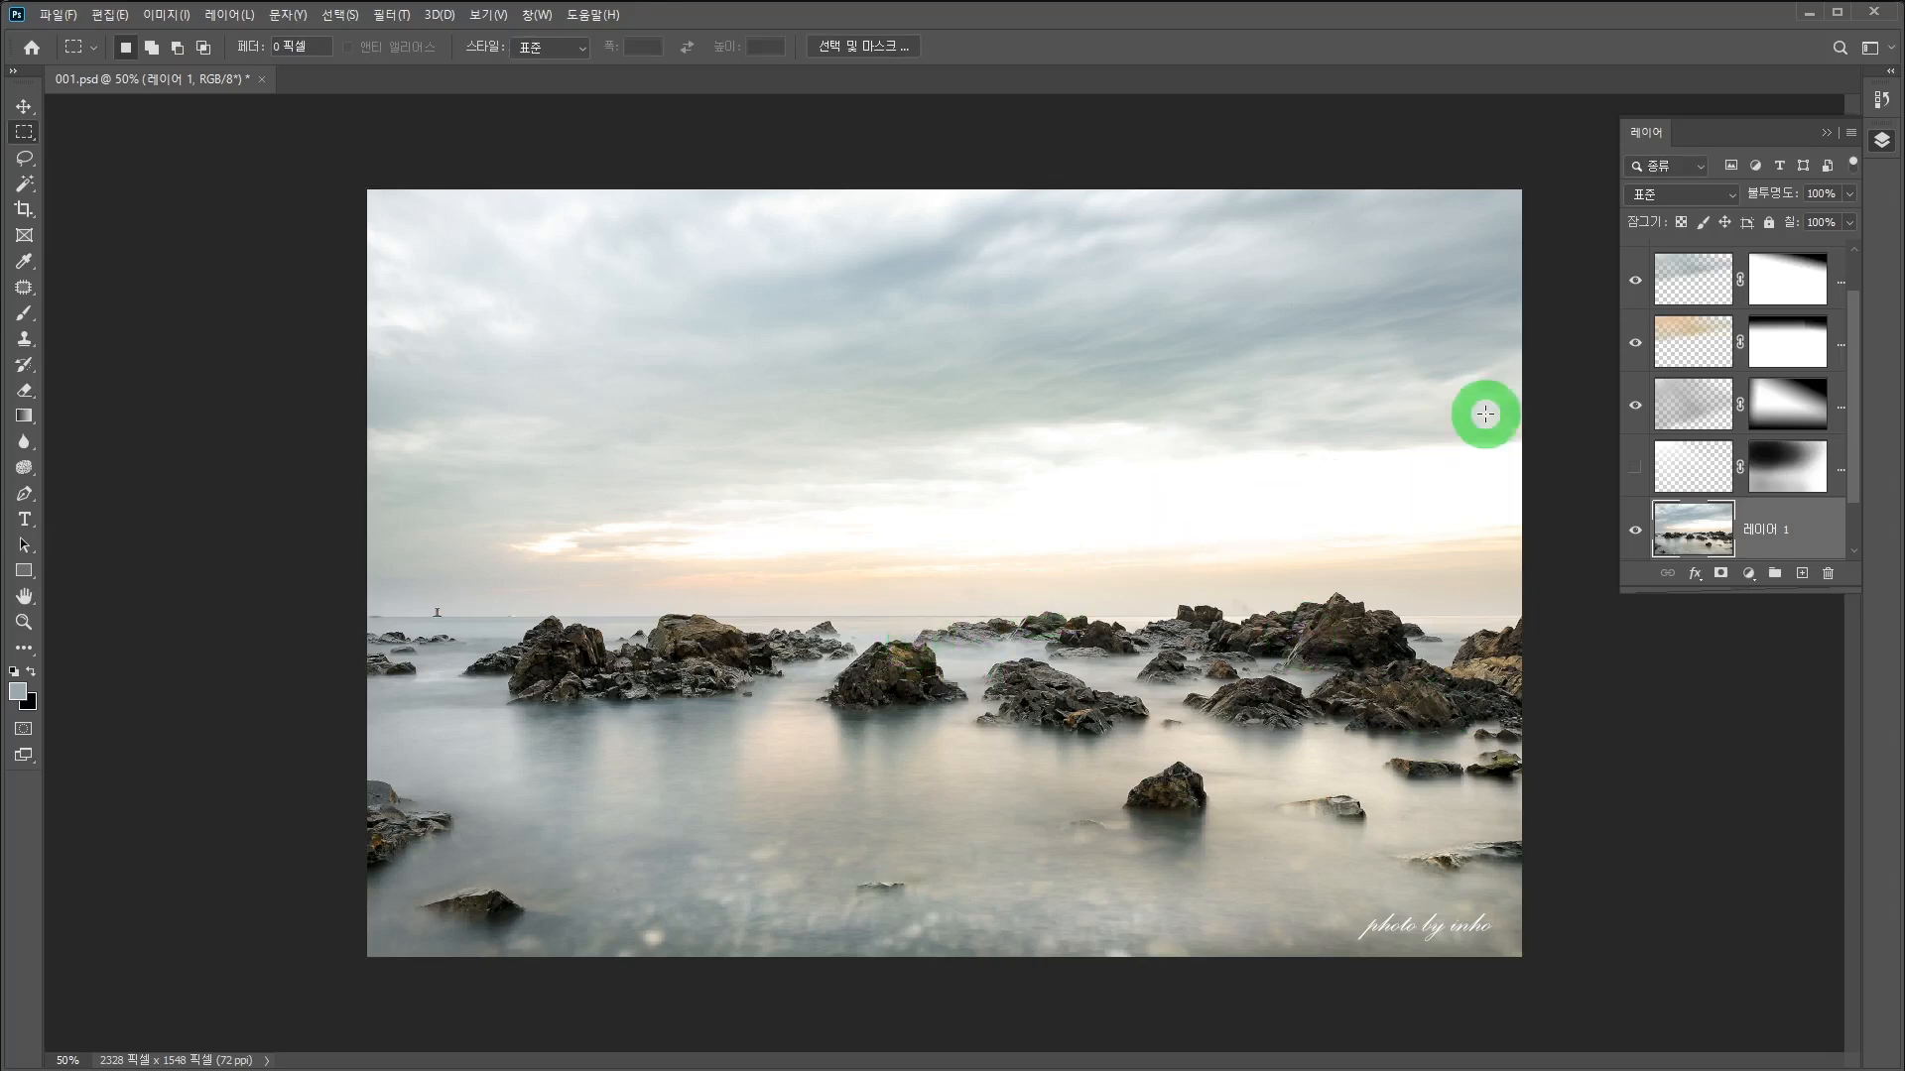
# Flatten the image into a single background layer, discarding the hidden layers
pyautogui.click(1843, 140)
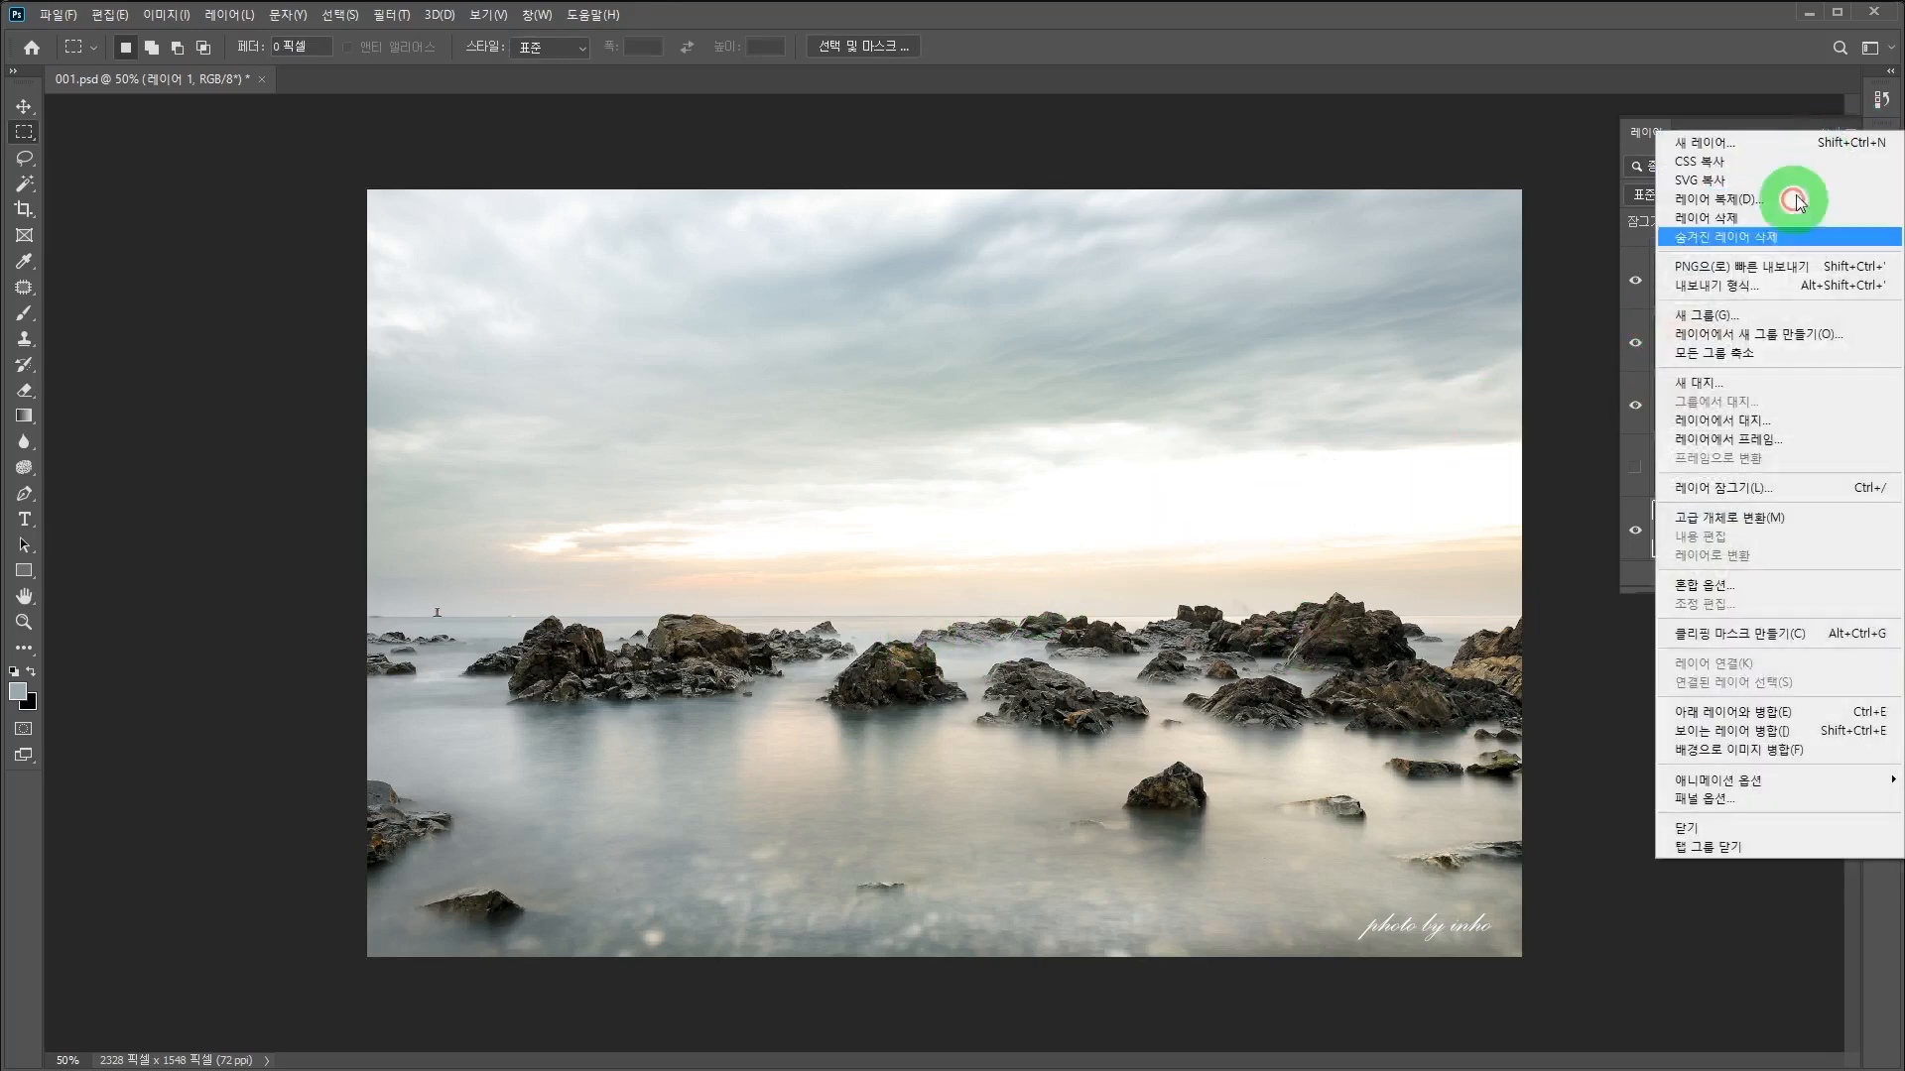
pyautogui.click(1752, 730)
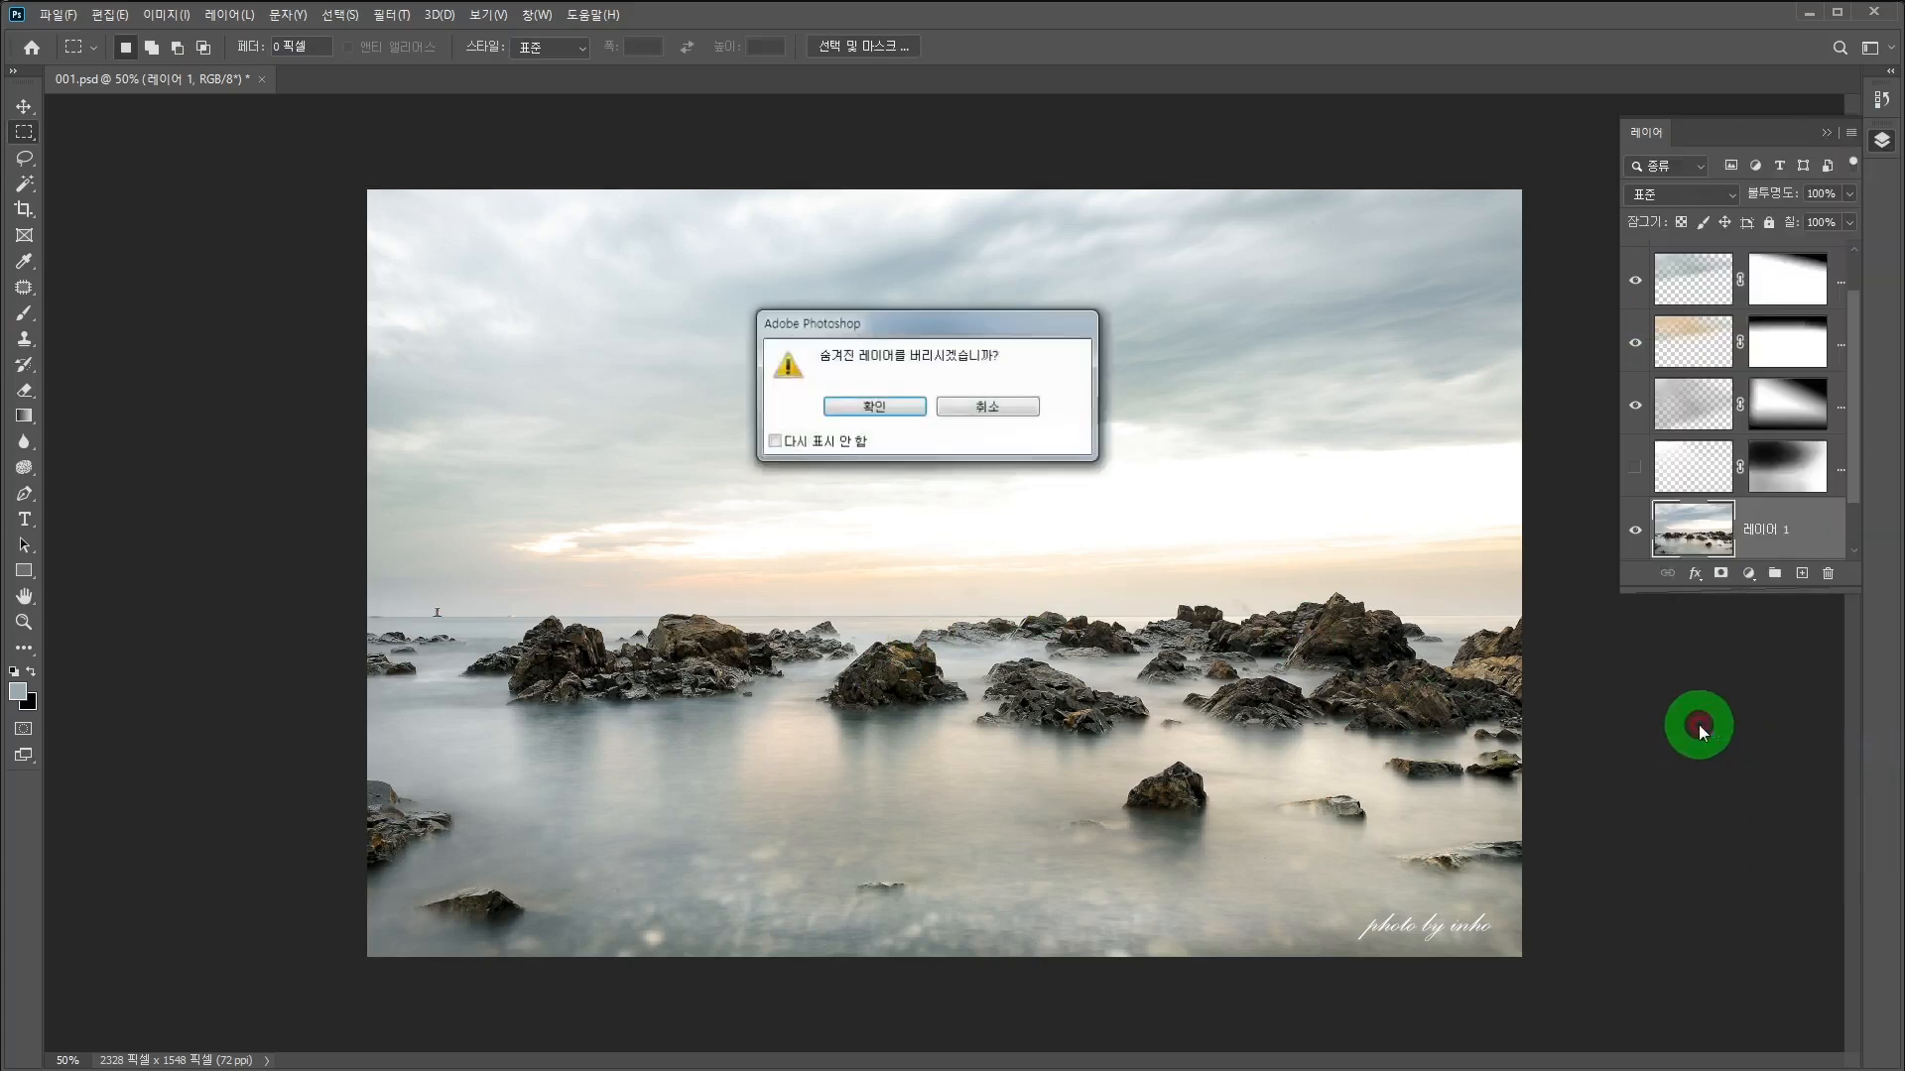
pyautogui.click(895, 408)
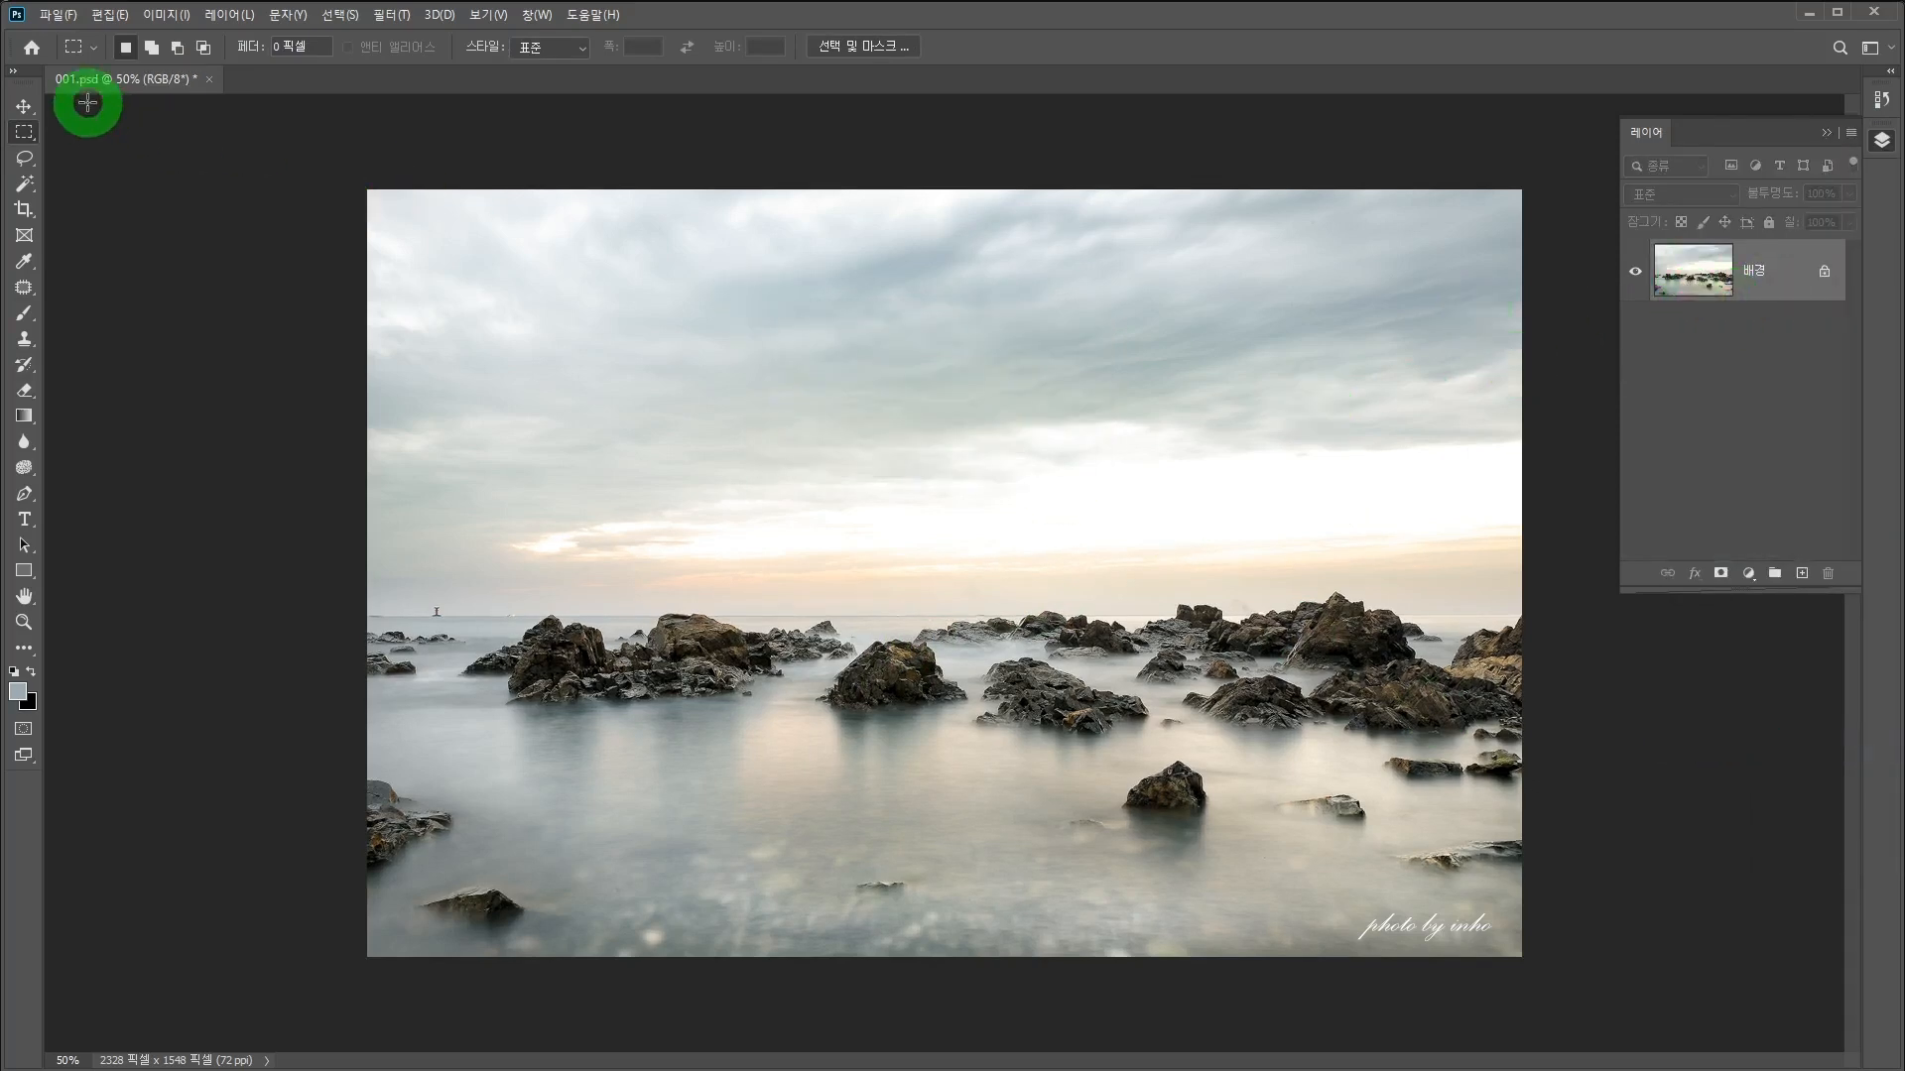
# Start saving the flattened image under a new name and choose the Photo youtube > sample folder on drive J
pyautogui.click(58, 15)
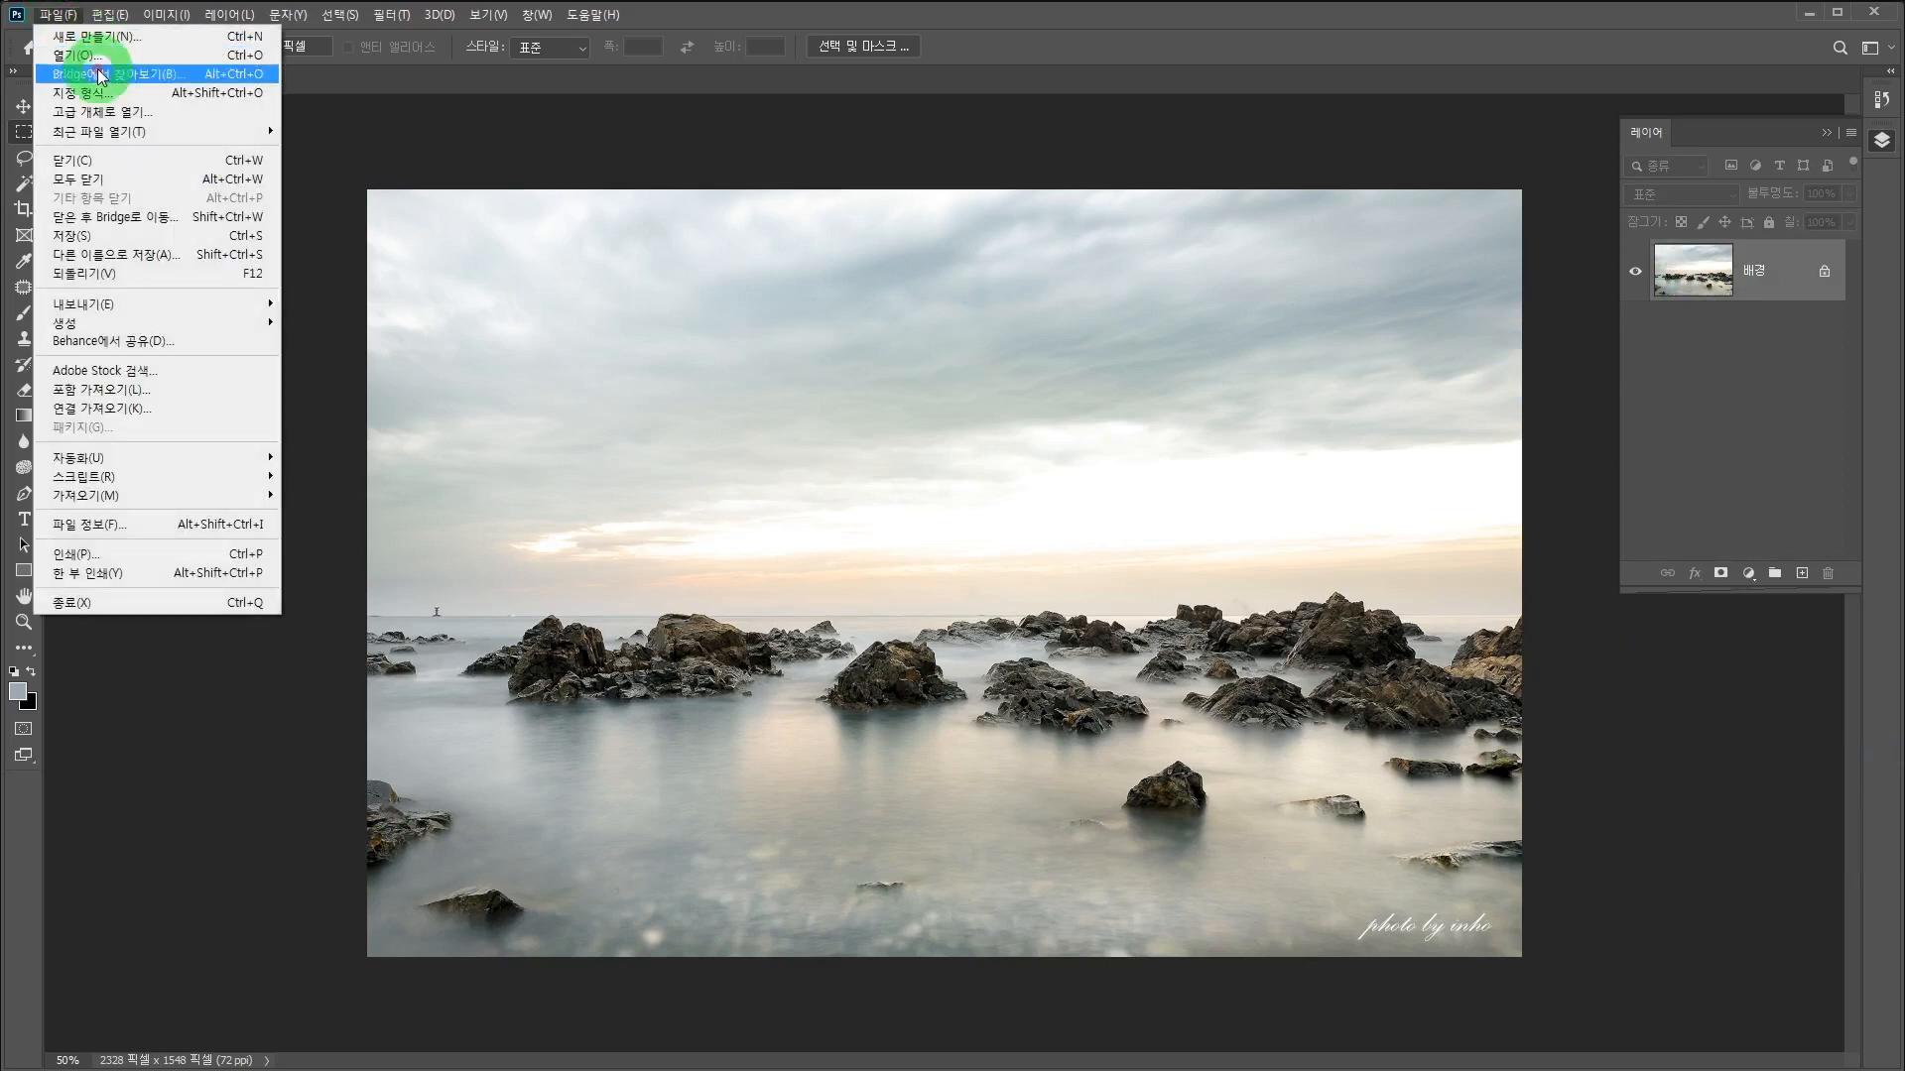
pyautogui.click(95, 254)
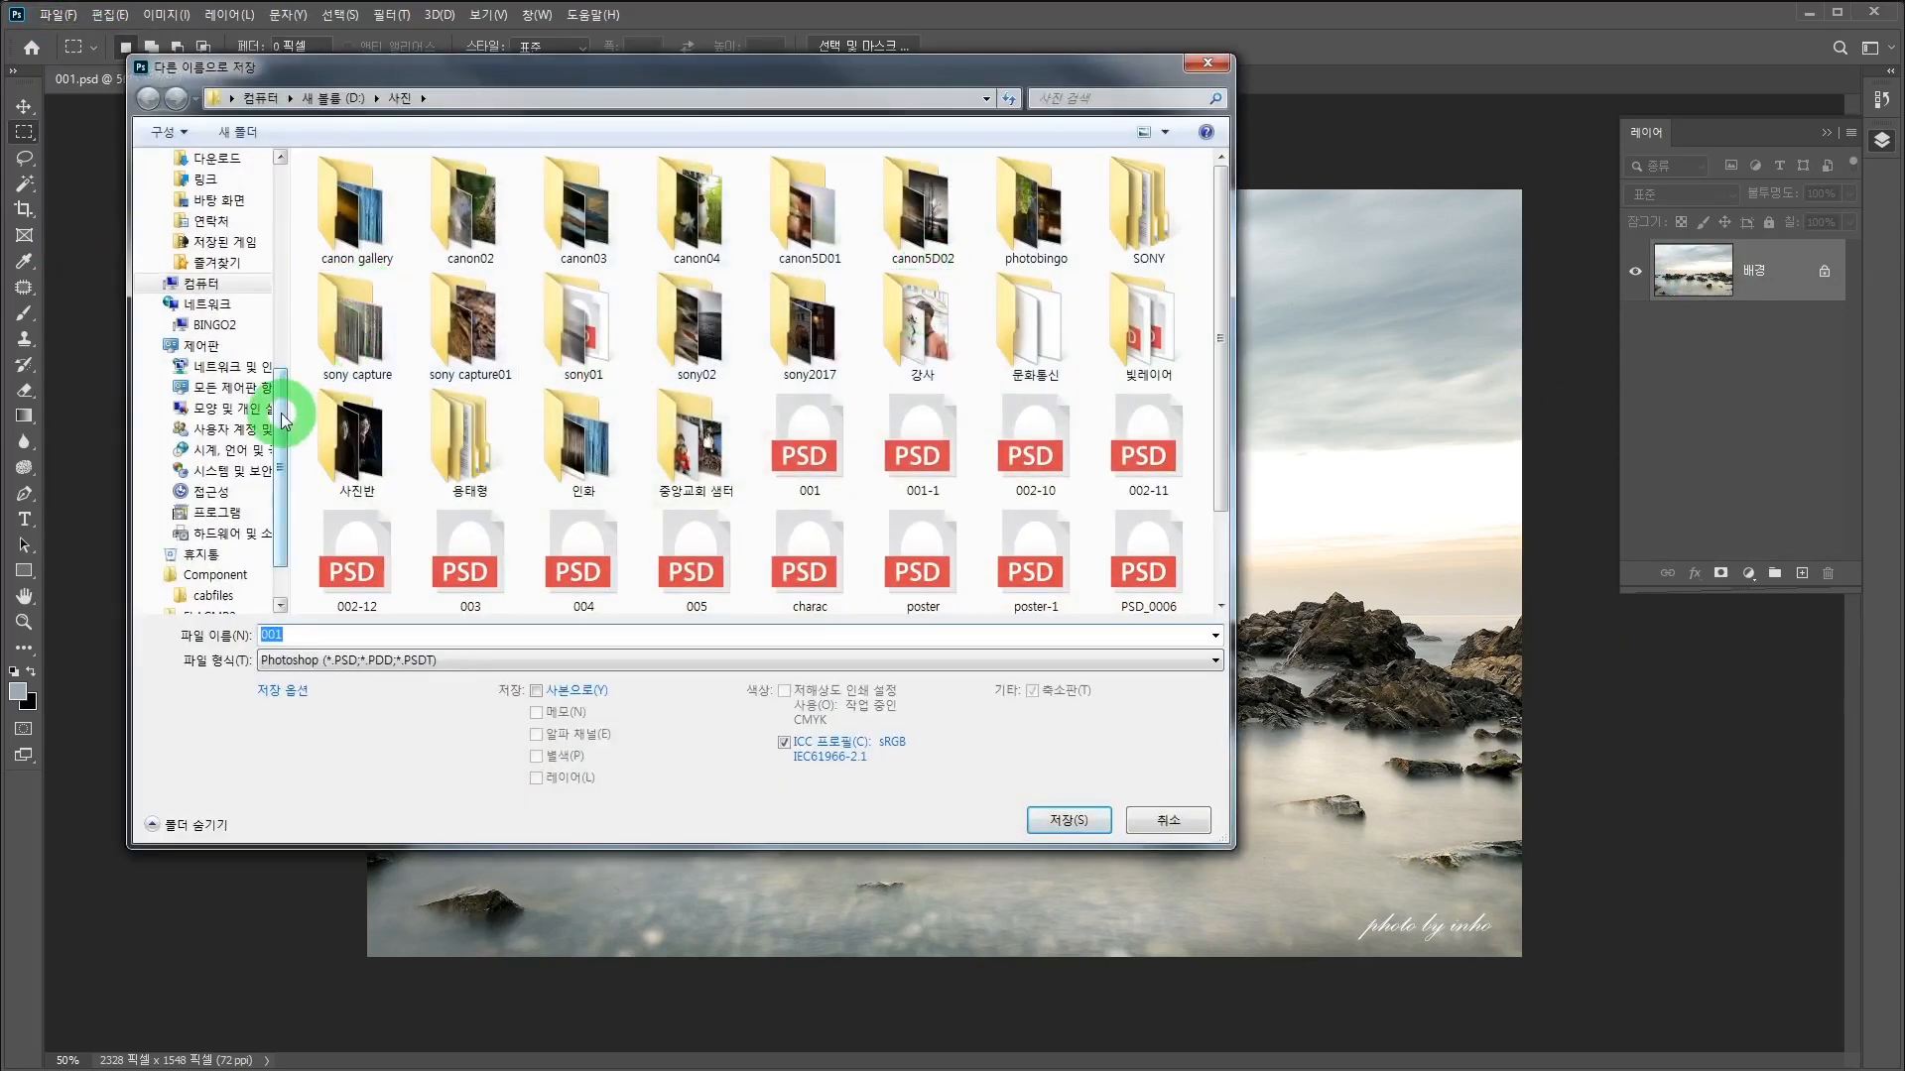
pyautogui.moveTo(281, 412); pyautogui.dragTo(283, 373)
pyautogui.click(213, 388)
pyautogui.doubleClick(1030, 253)
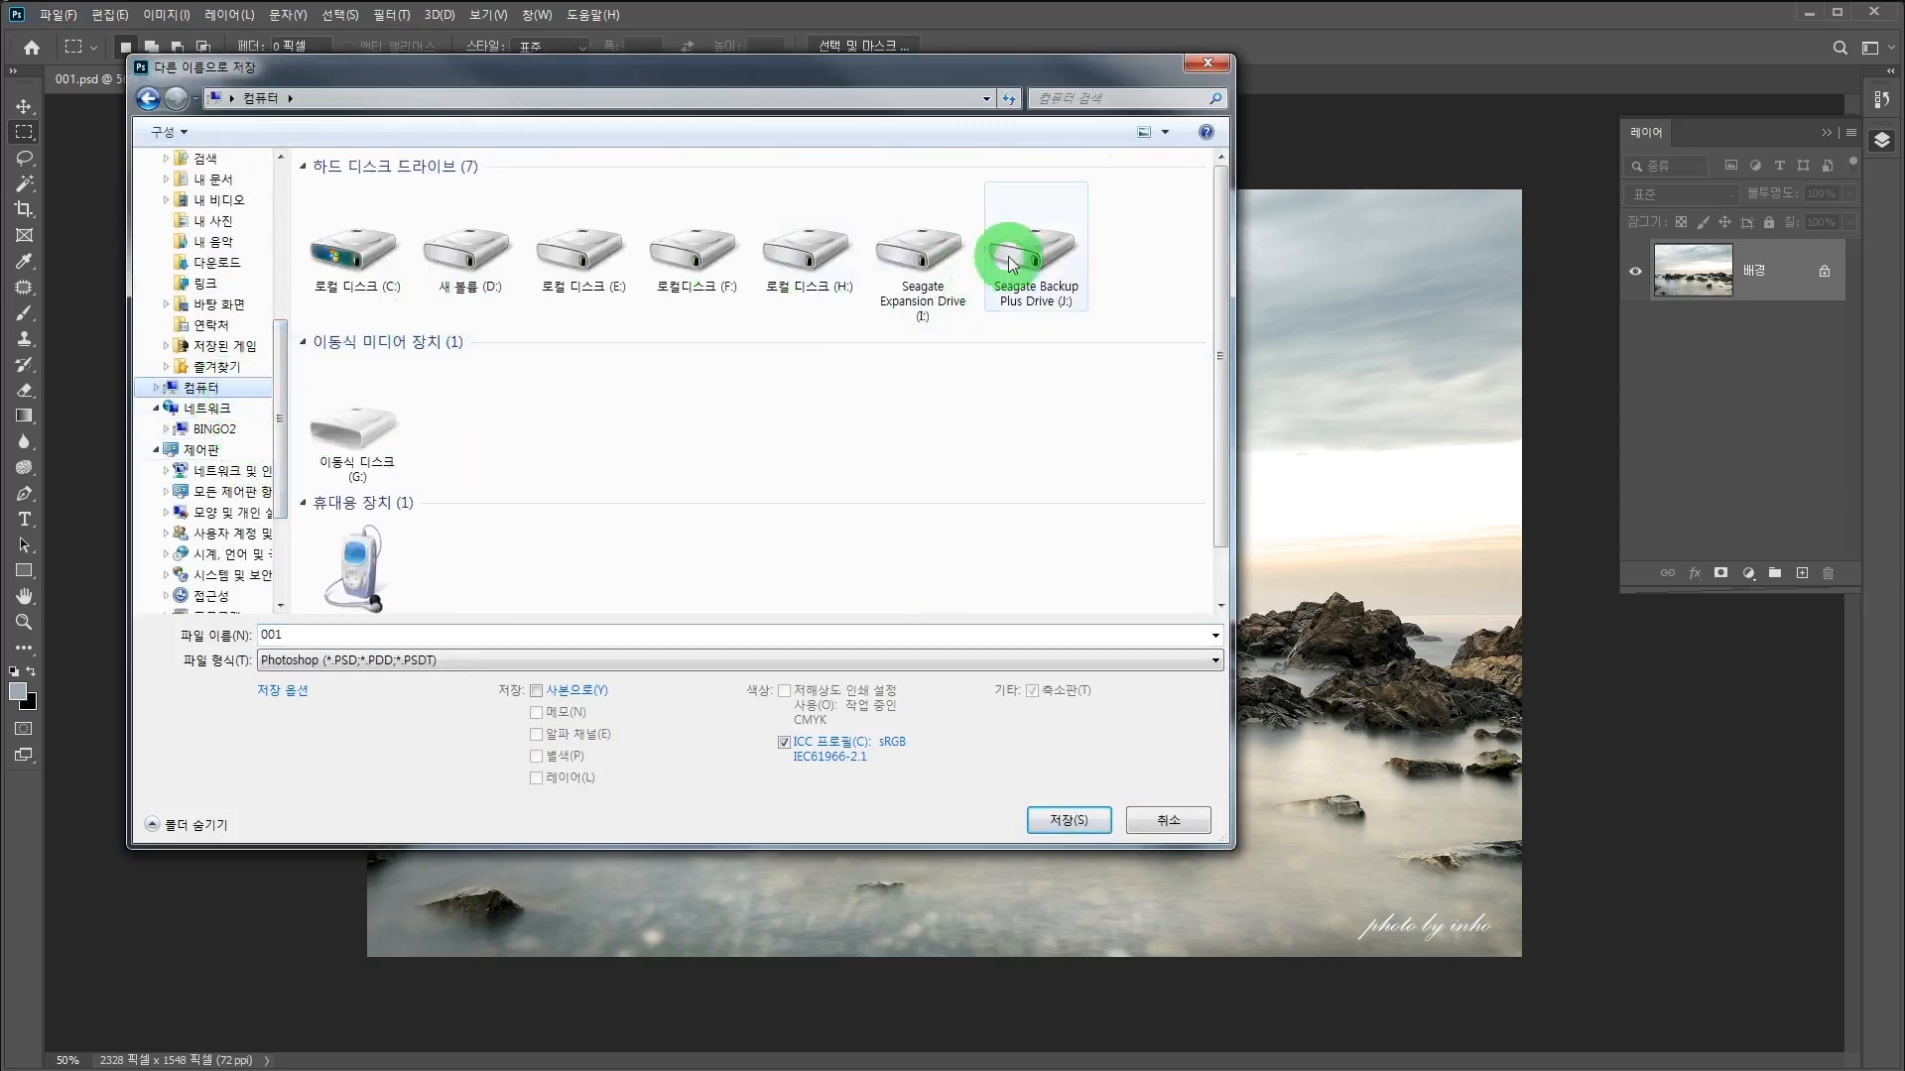
pyautogui.doubleClick(392, 339)
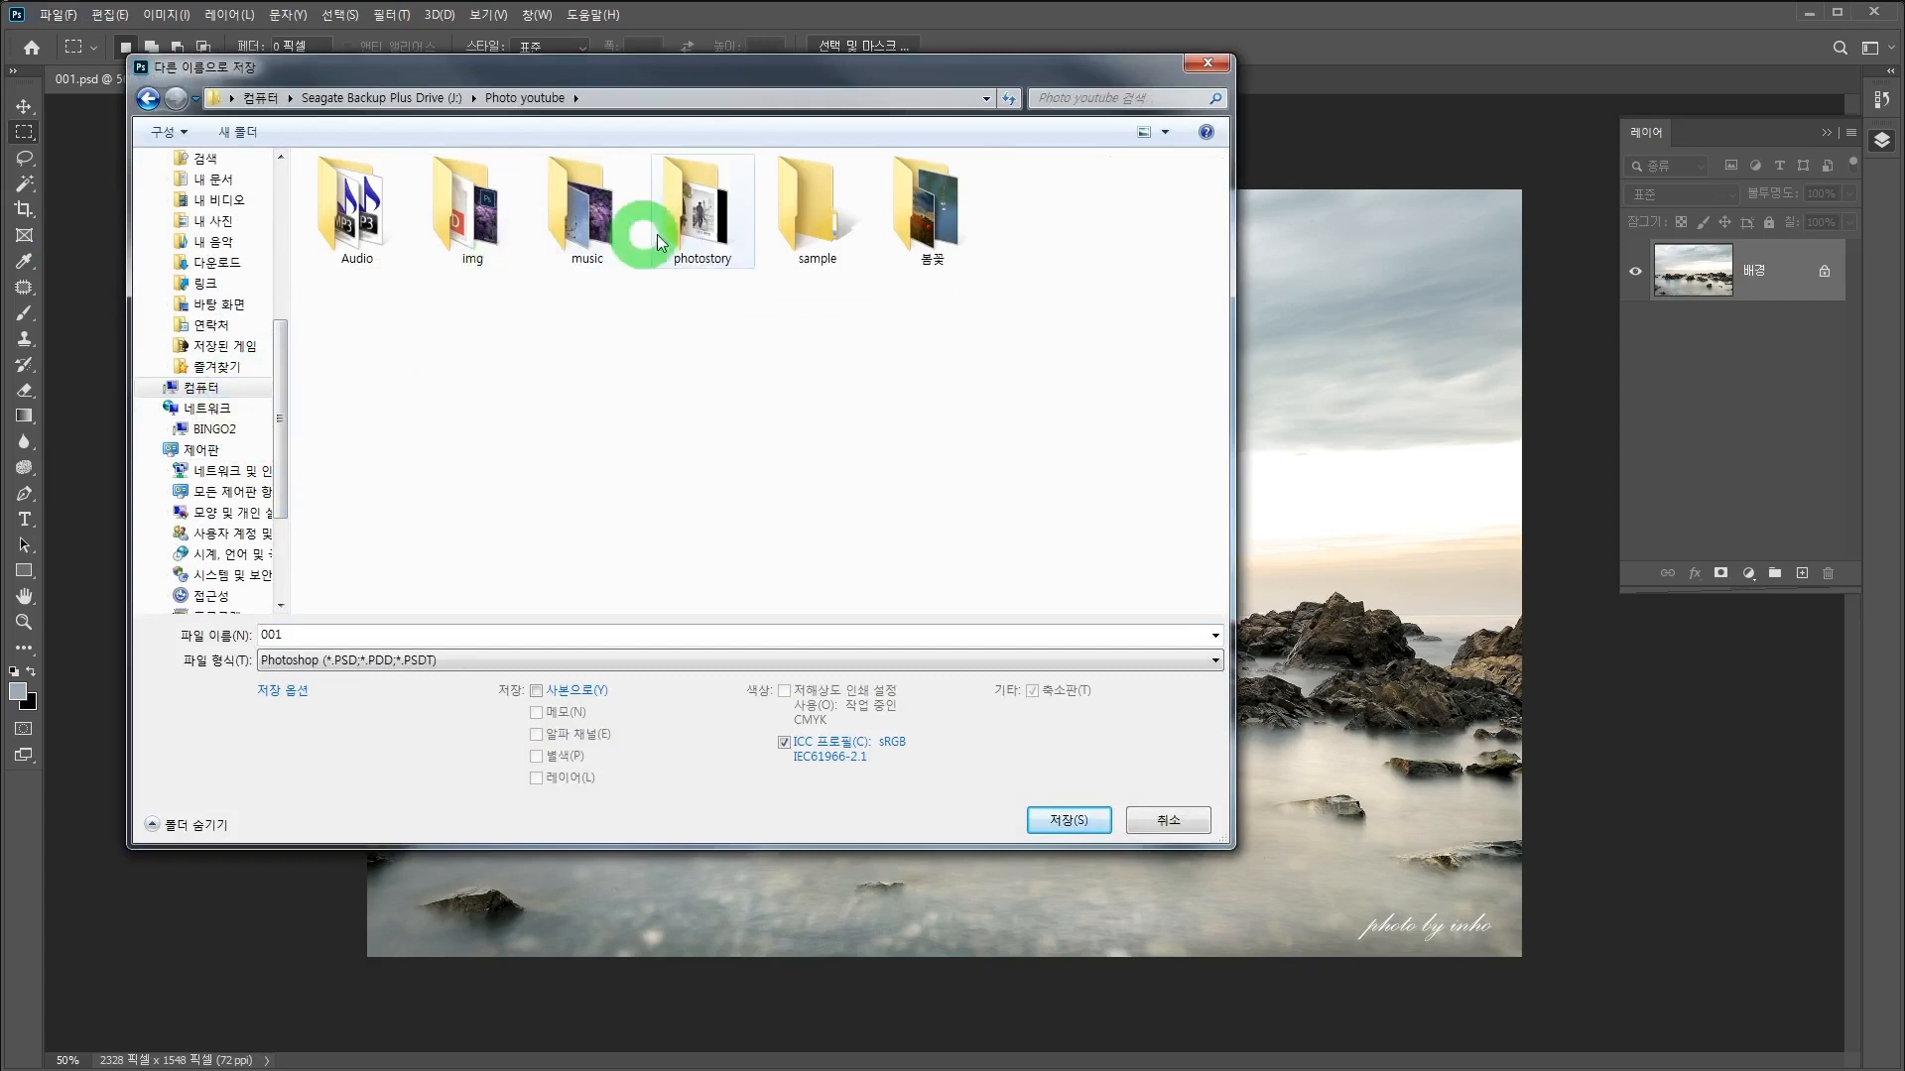
pyautogui.doubleClick(801, 199)
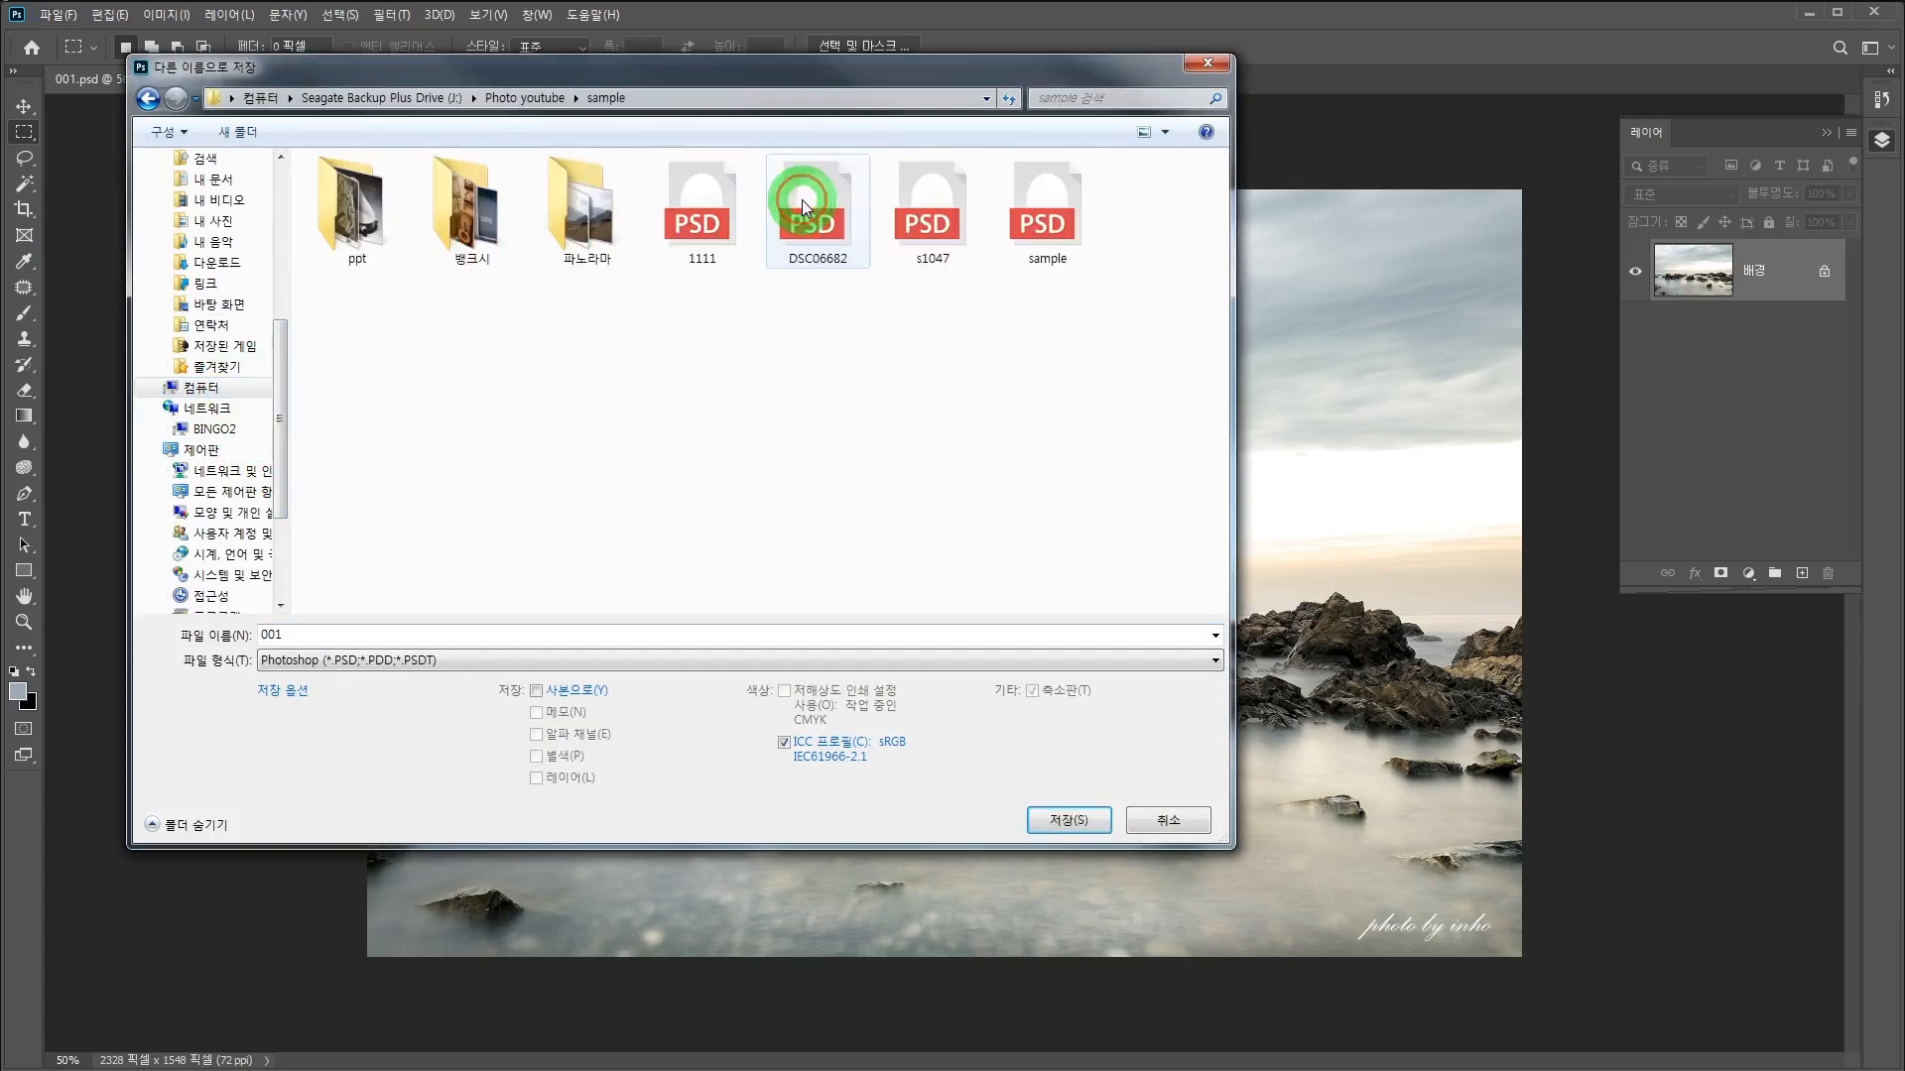
# Save the image as a JPEG named s003 at quality 12 with the baseline standard (기본("표준")) format
pyautogui.click(455, 660)
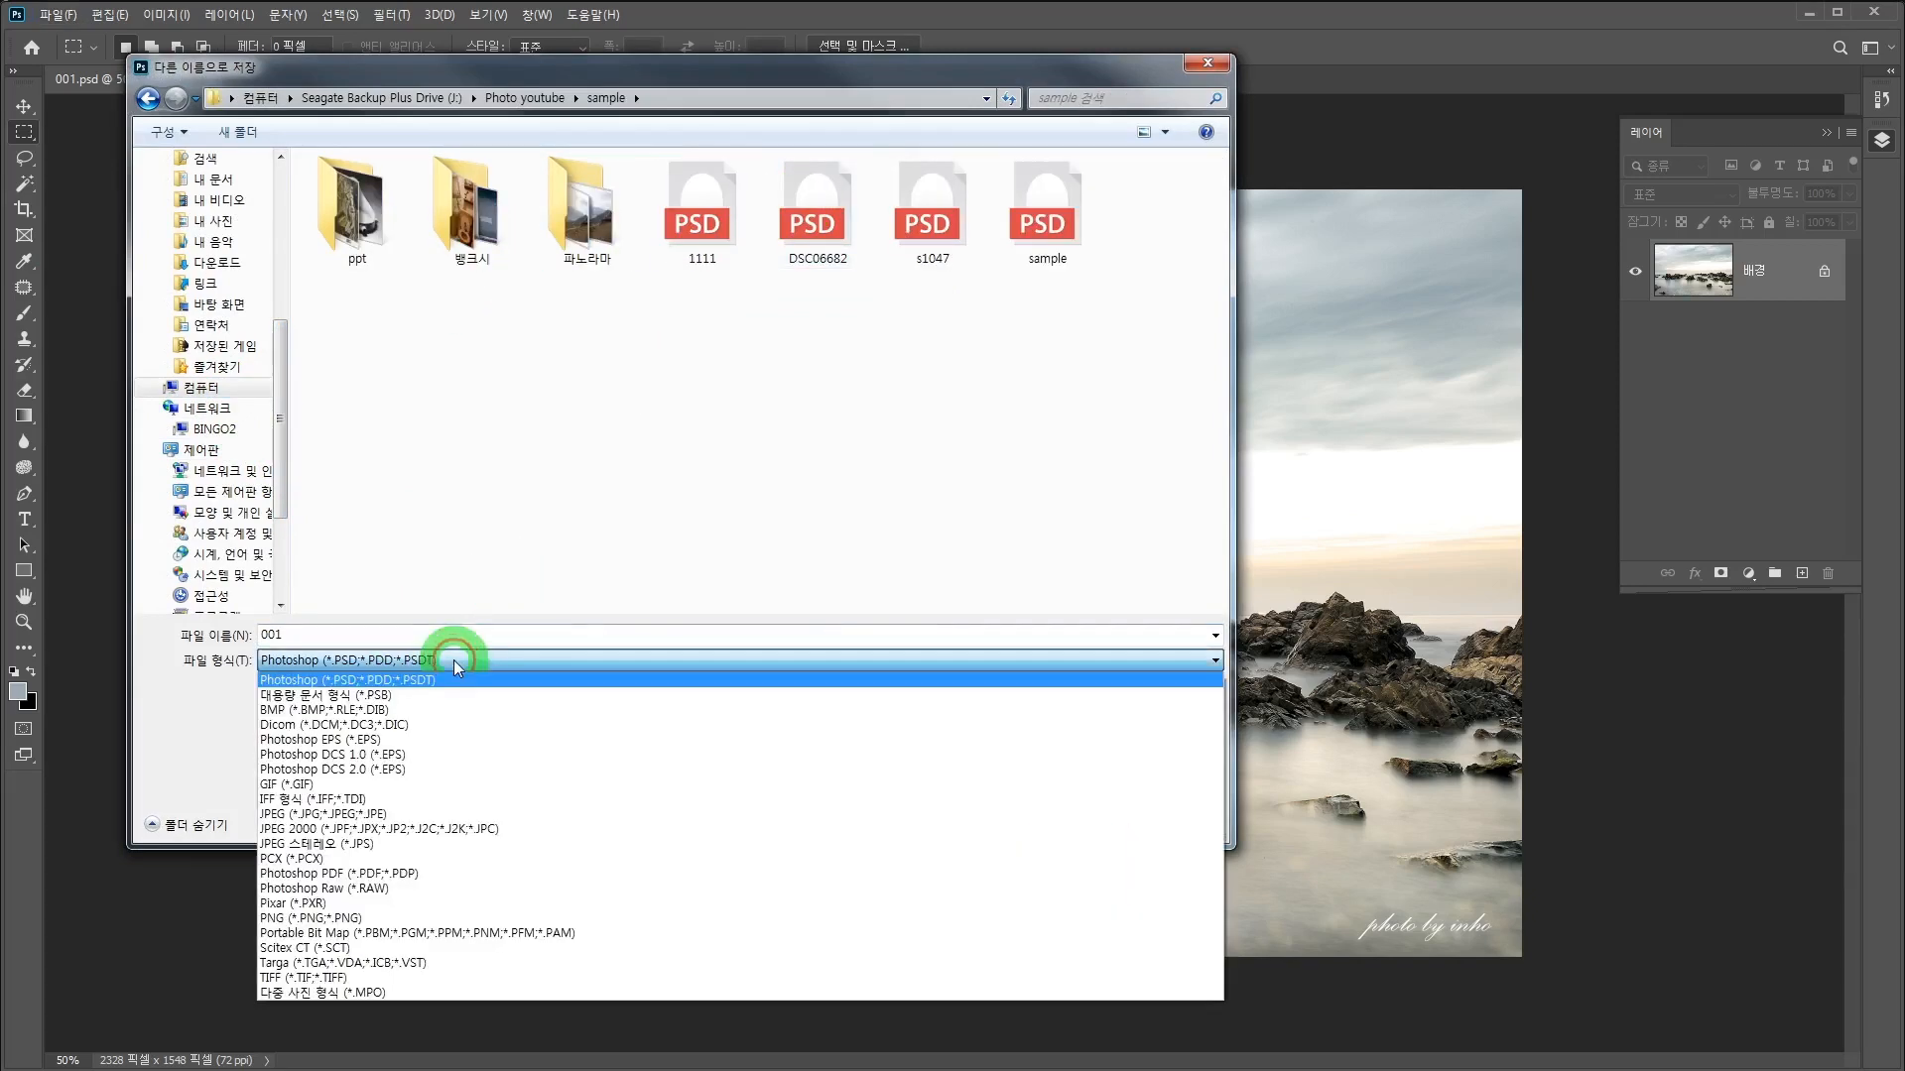
pyautogui.click(414, 811)
pyautogui.moveTo(243, 638); pyautogui.dragTo(374, 638)
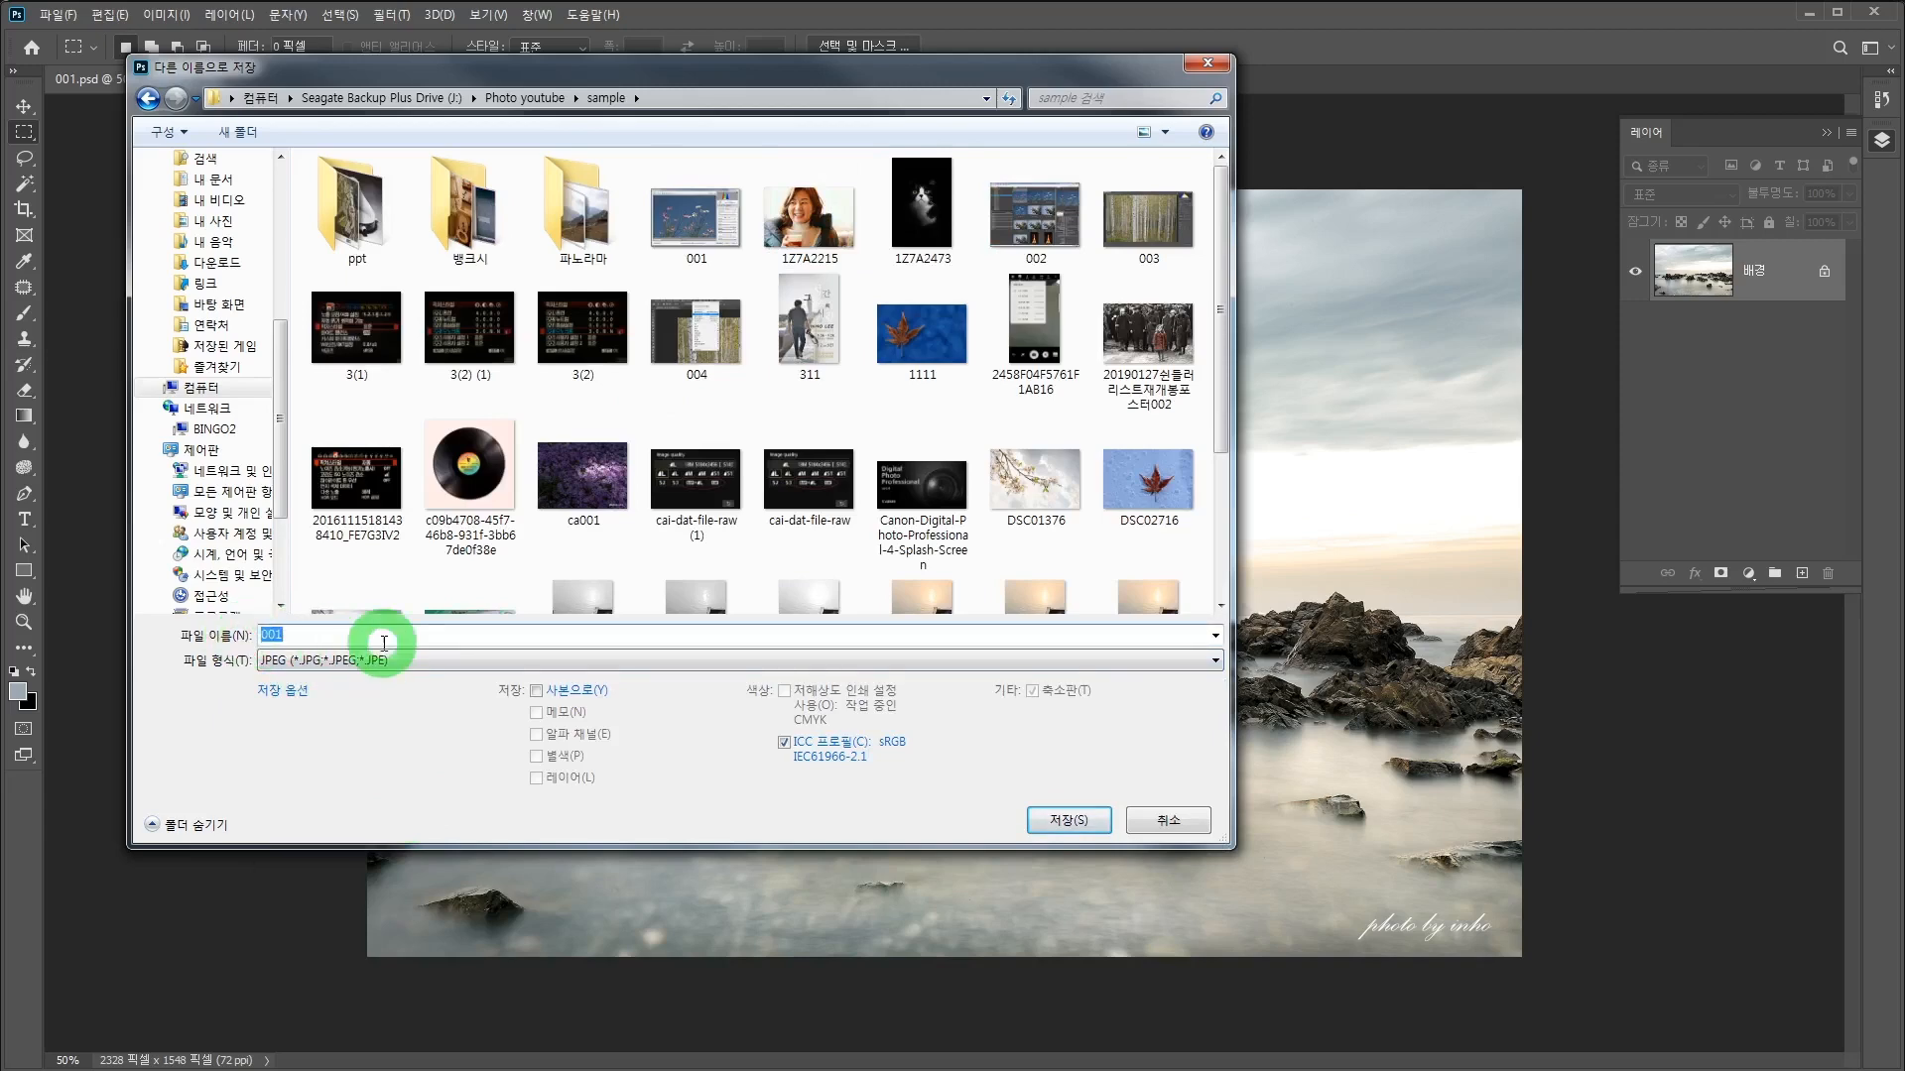
pyautogui.write('s003')
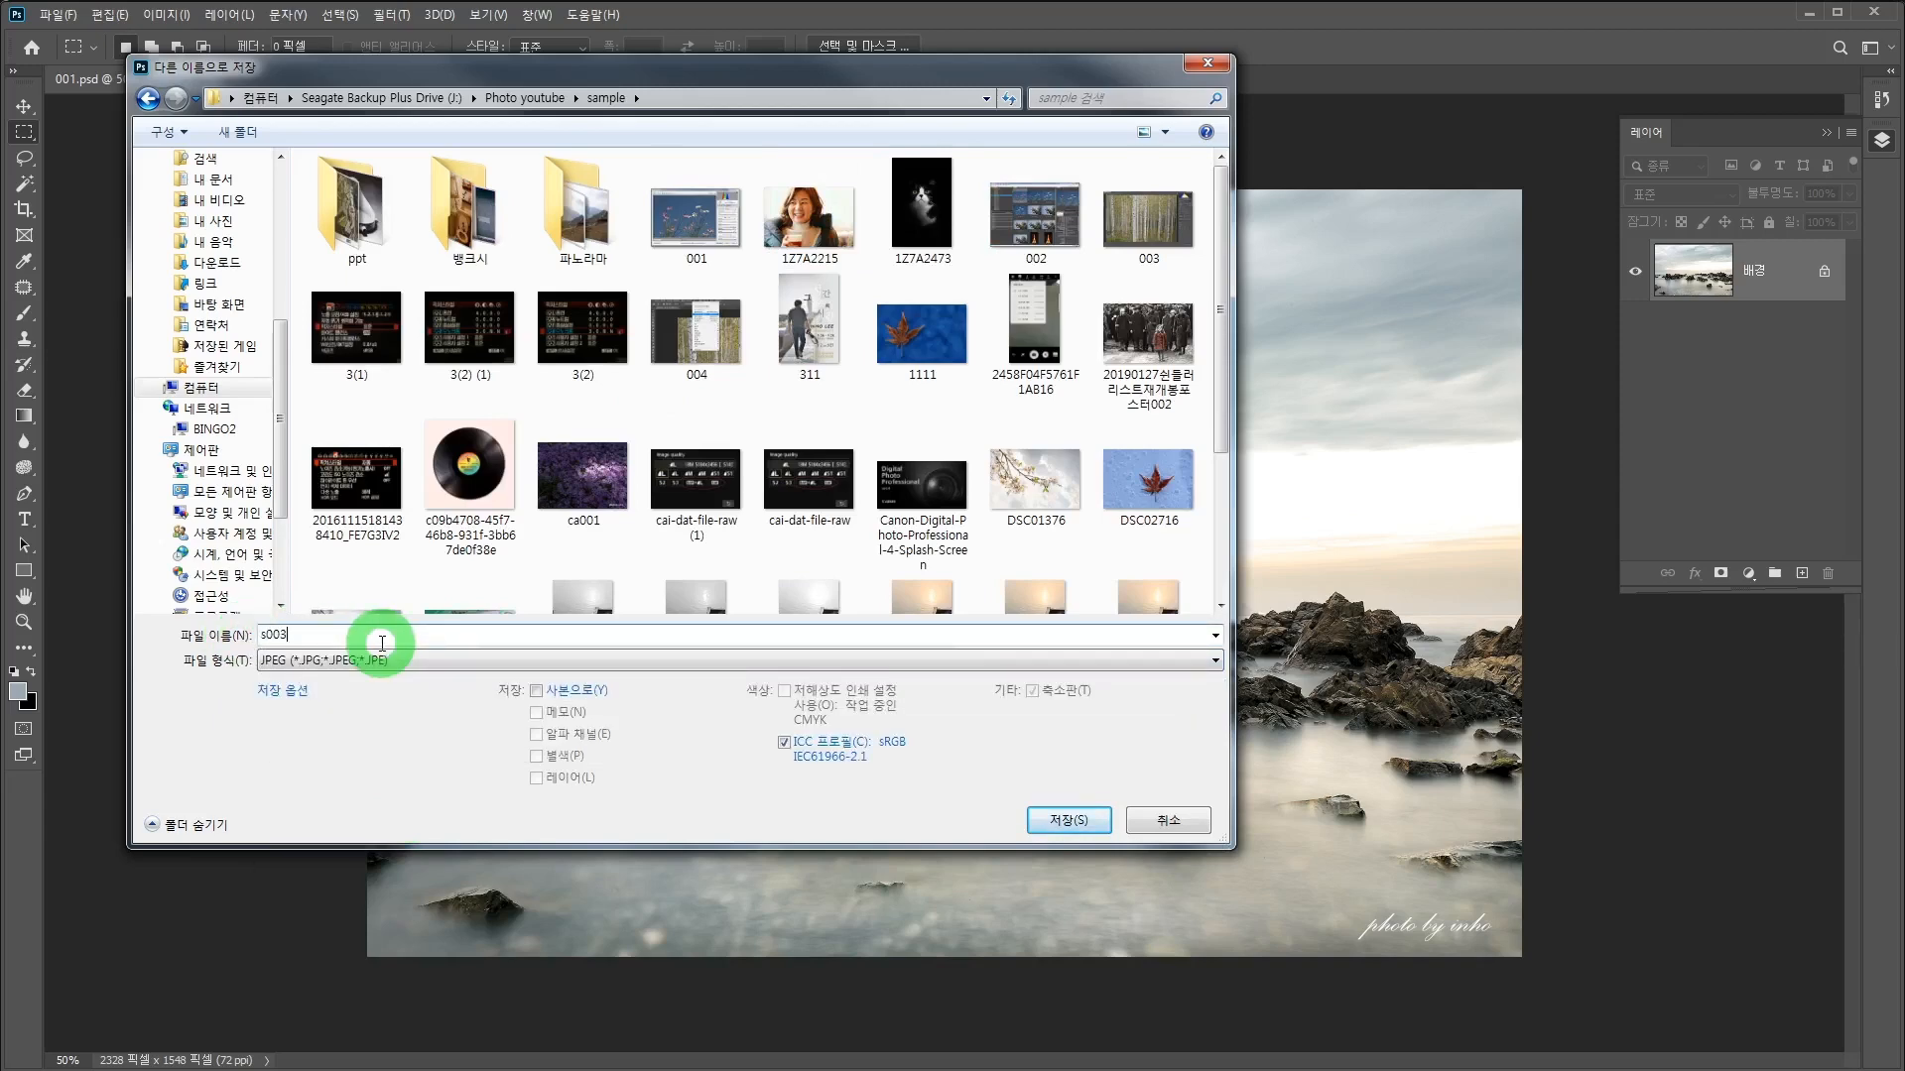
pyautogui.press('Return')
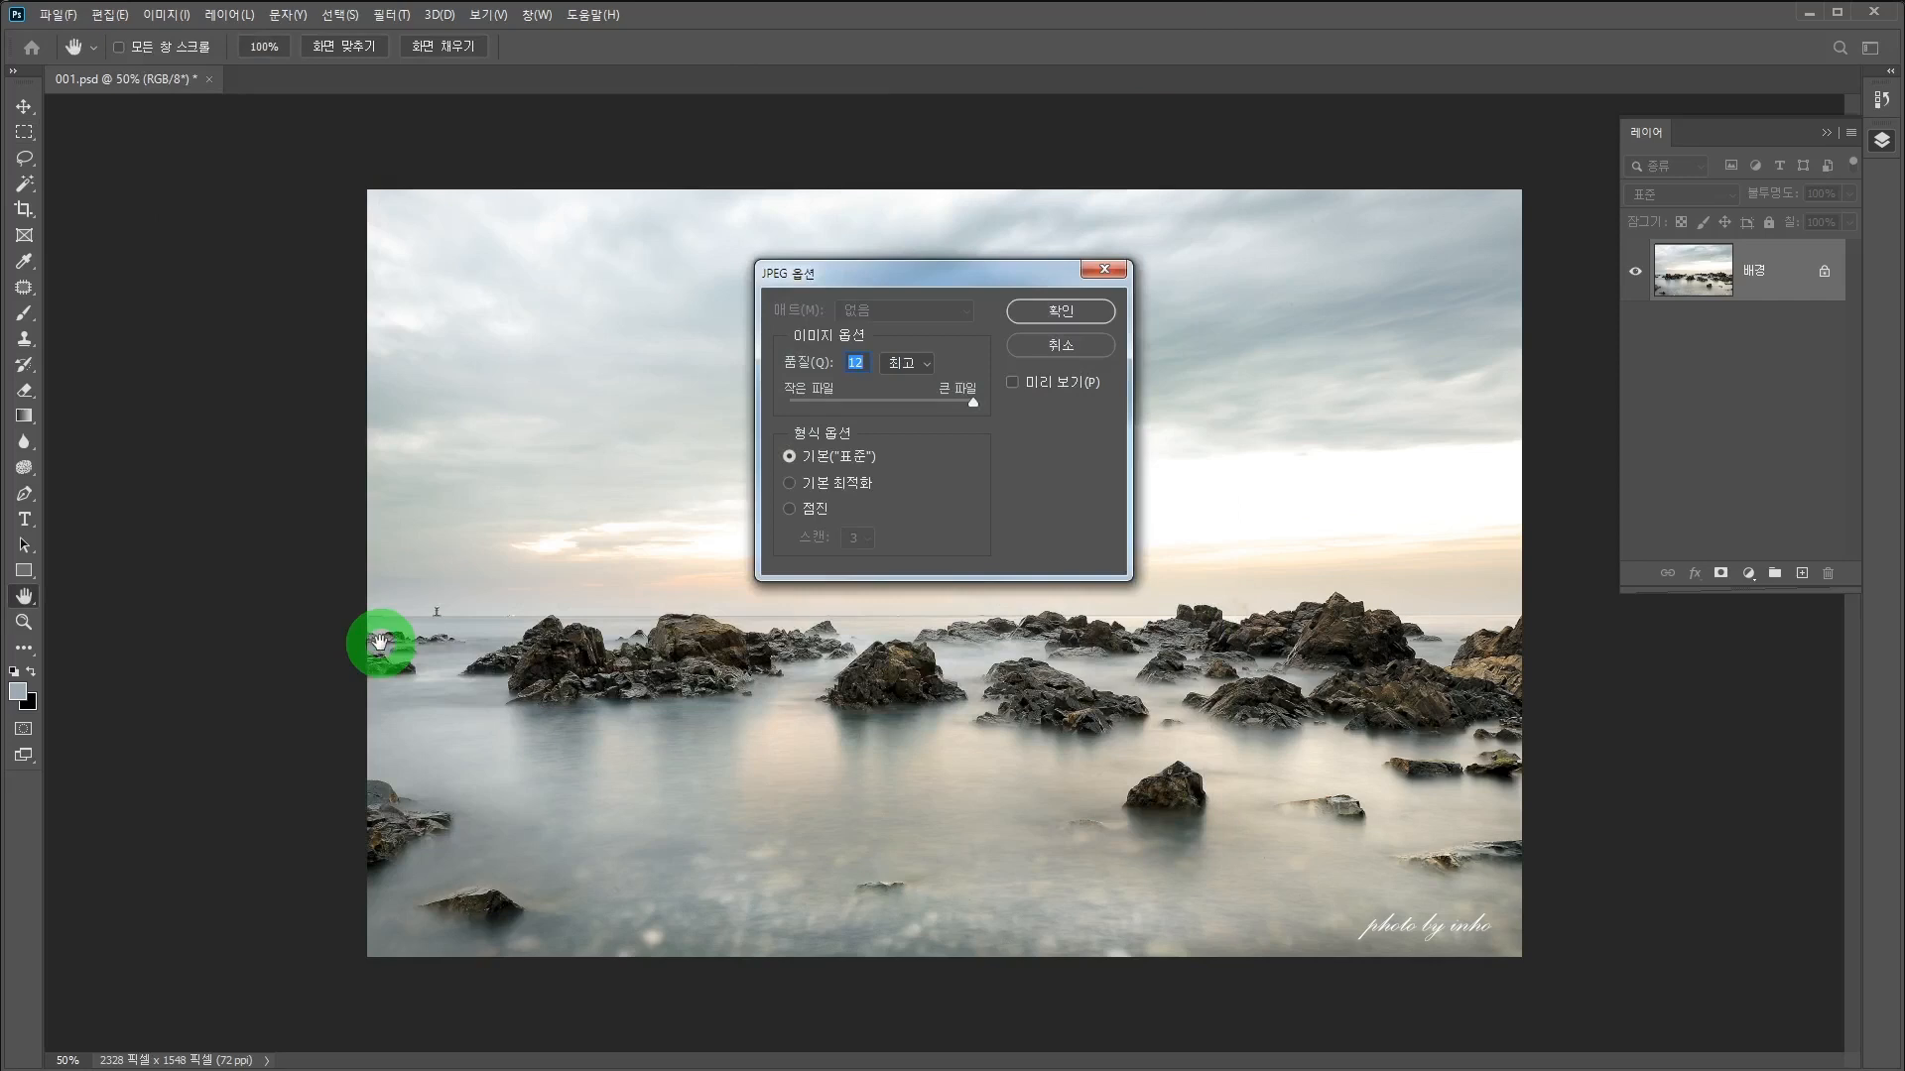
pyautogui.press('Return')
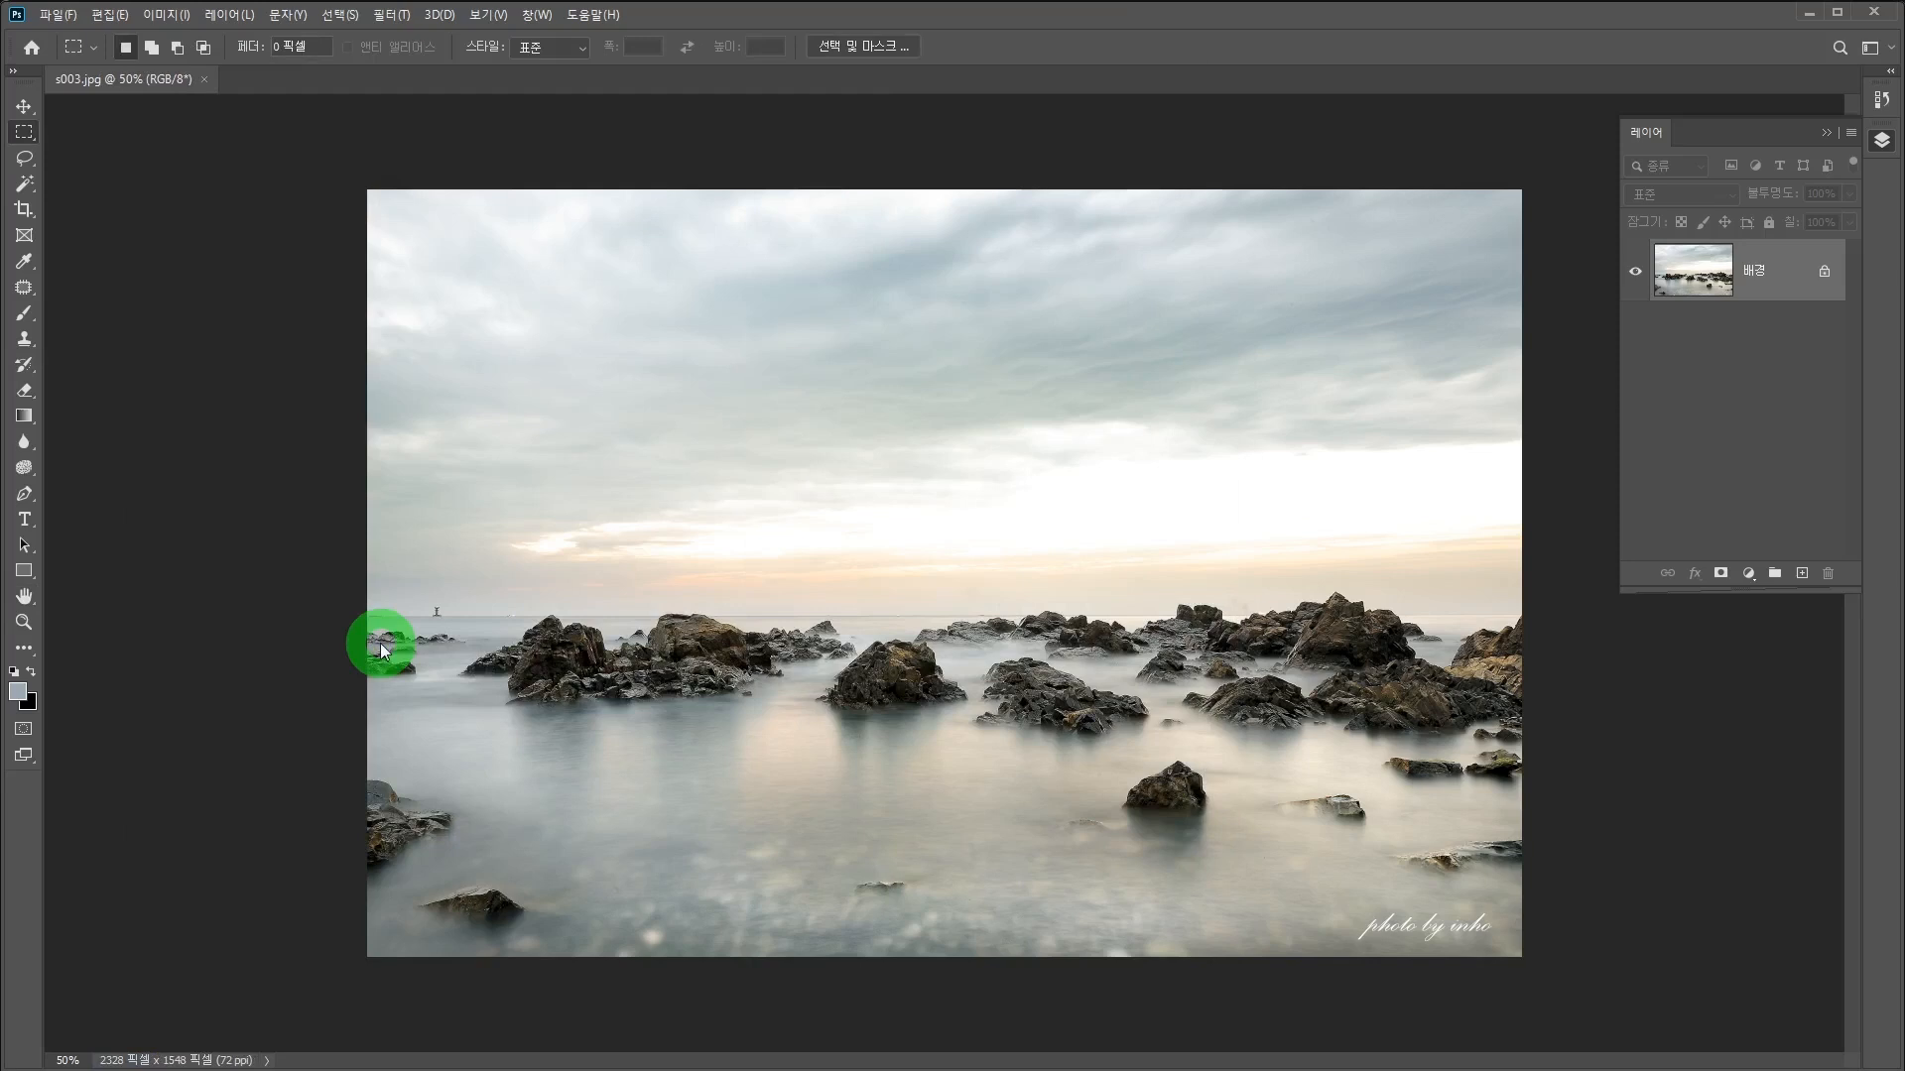